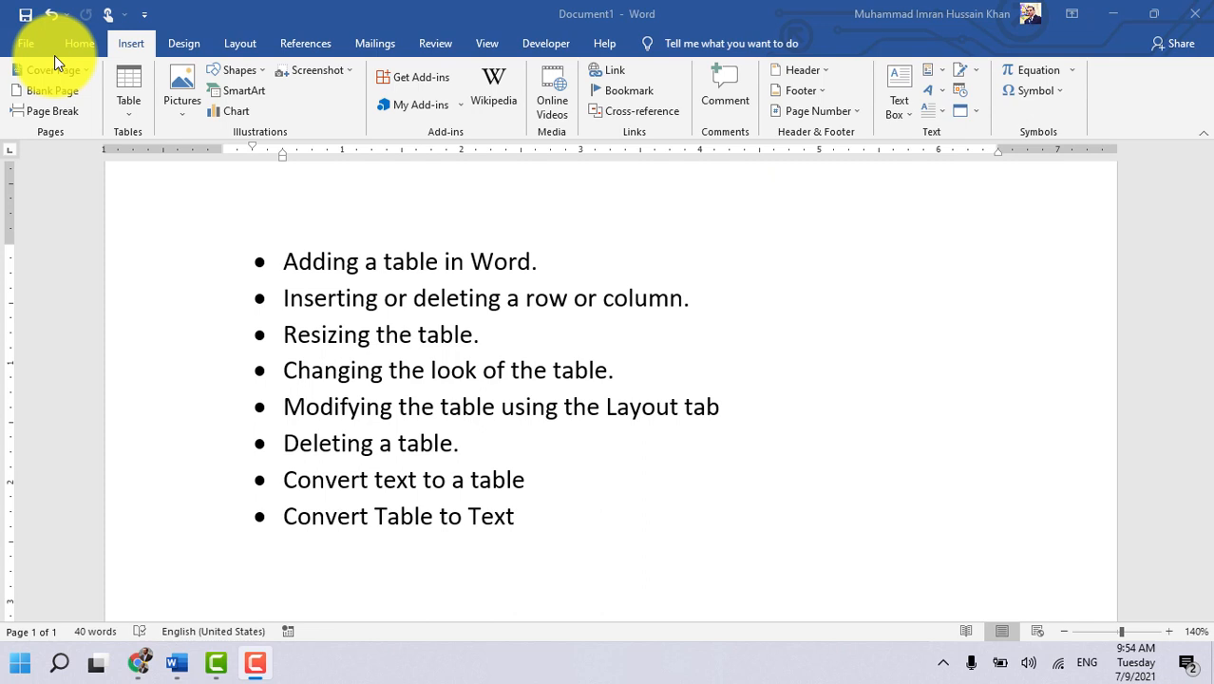
Step: Create a new blank Word document, Document3, from the File > New screen
{"action": "scroll", "coordinate": [186, 410], "scroll_direction": "up", "scroll_amount": 3}
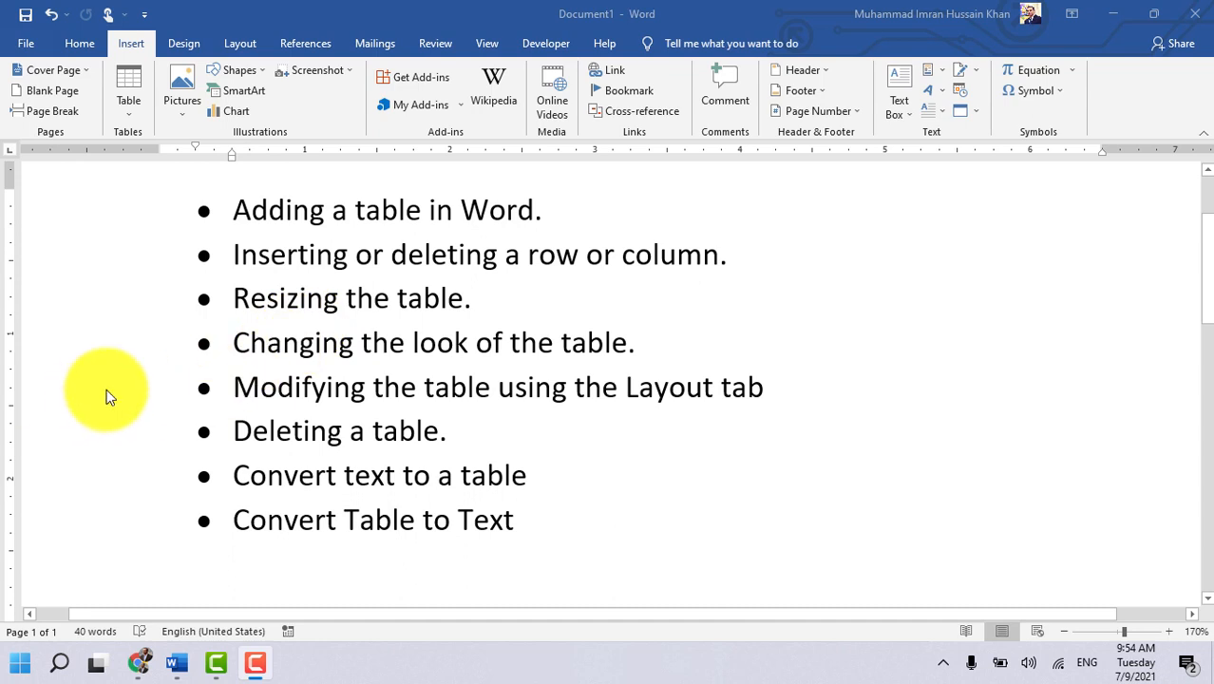
{"action": "scroll", "coordinate": [107, 396], "scroll_direction": "down", "scroll_amount": 1}
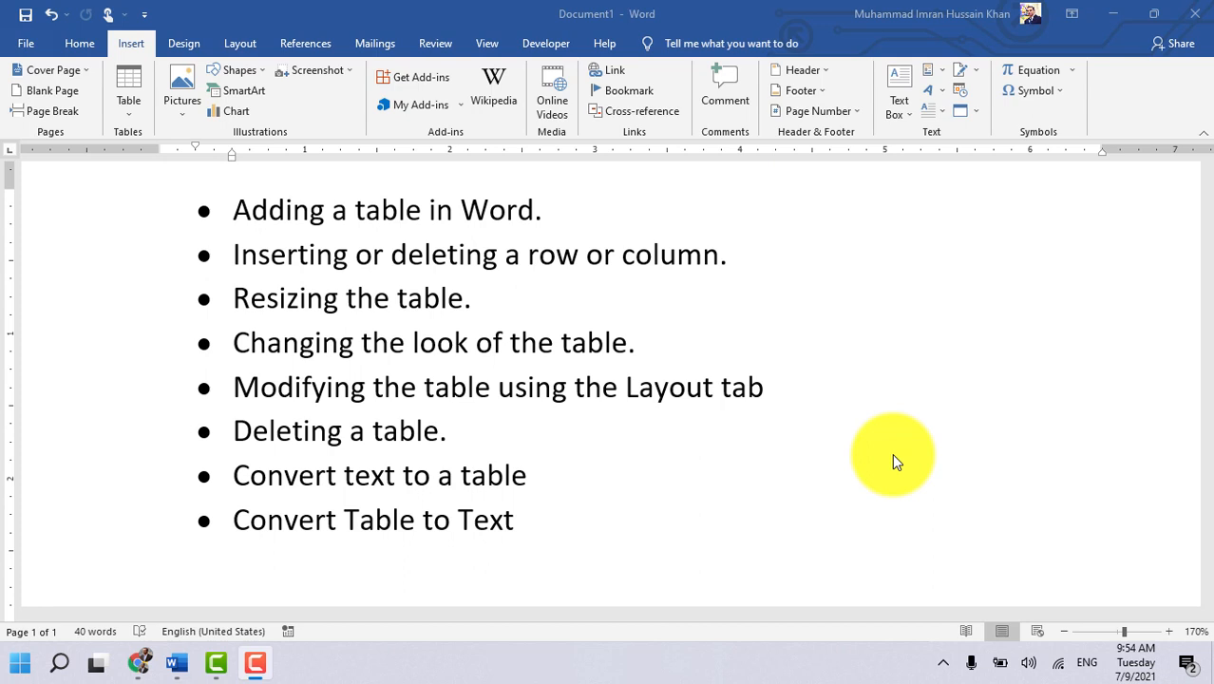
{"action": "key", "text": "ctrl+n"}
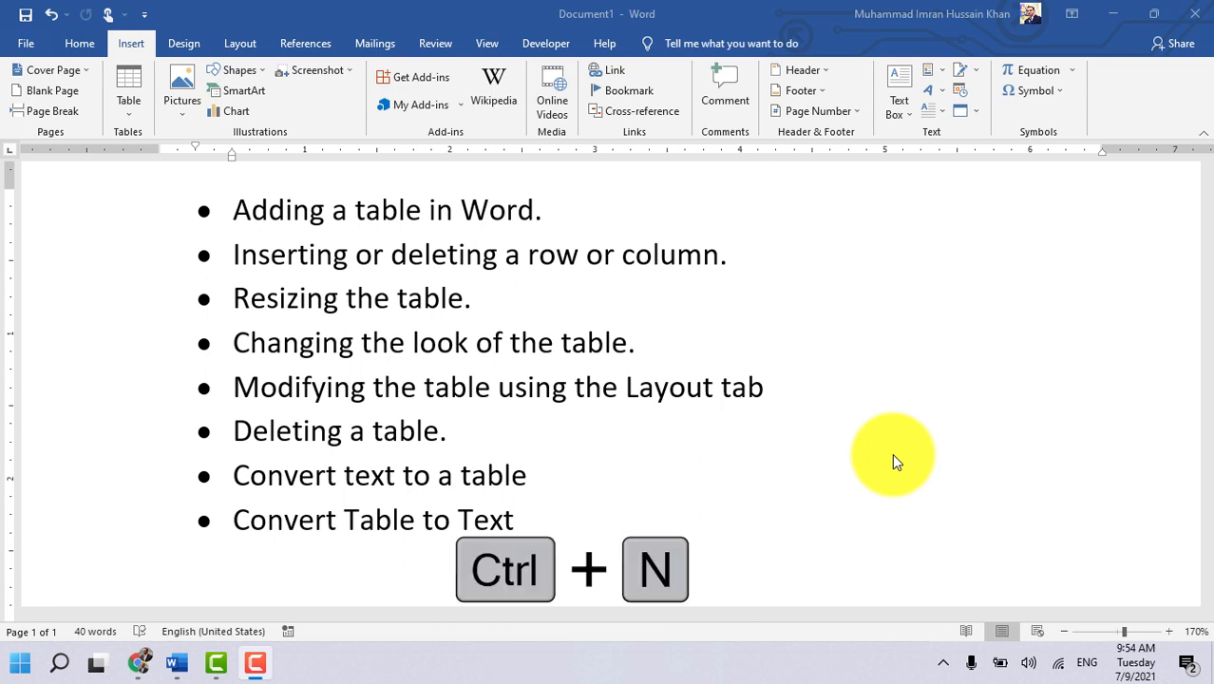
{"action": "left_click", "coordinate": [28, 42]}
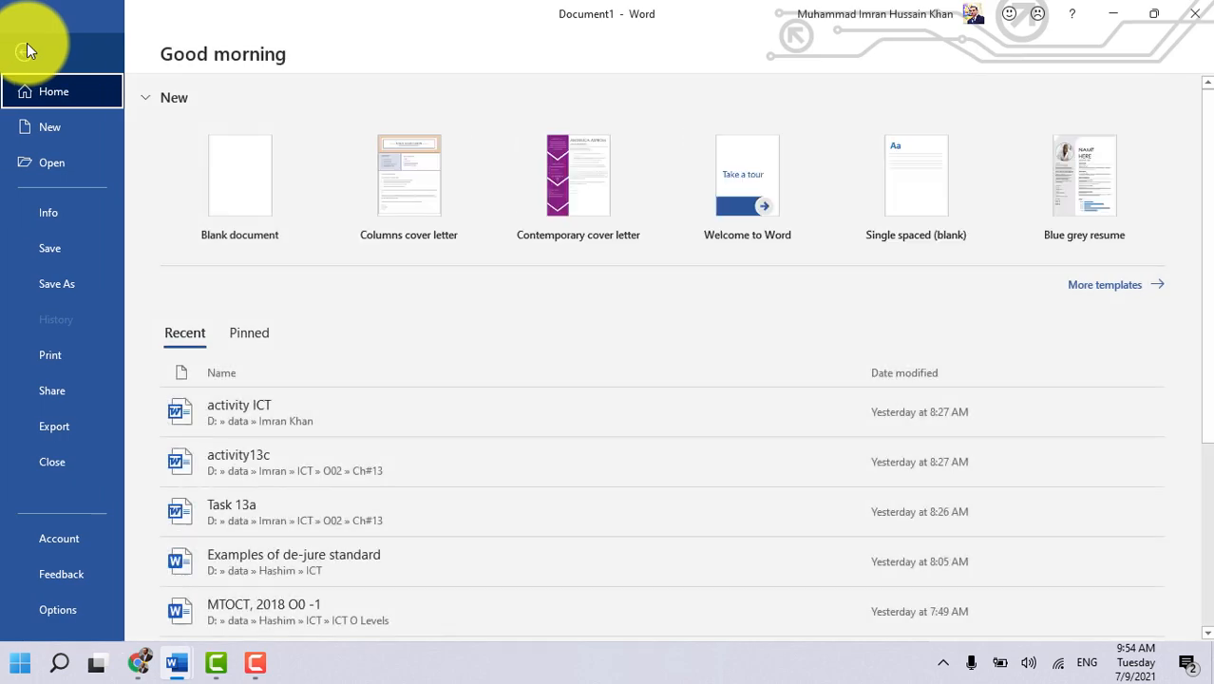
{"action": "left_click", "coordinate": [57, 126]}
{"action": "left_click", "coordinate": [283, 215]}
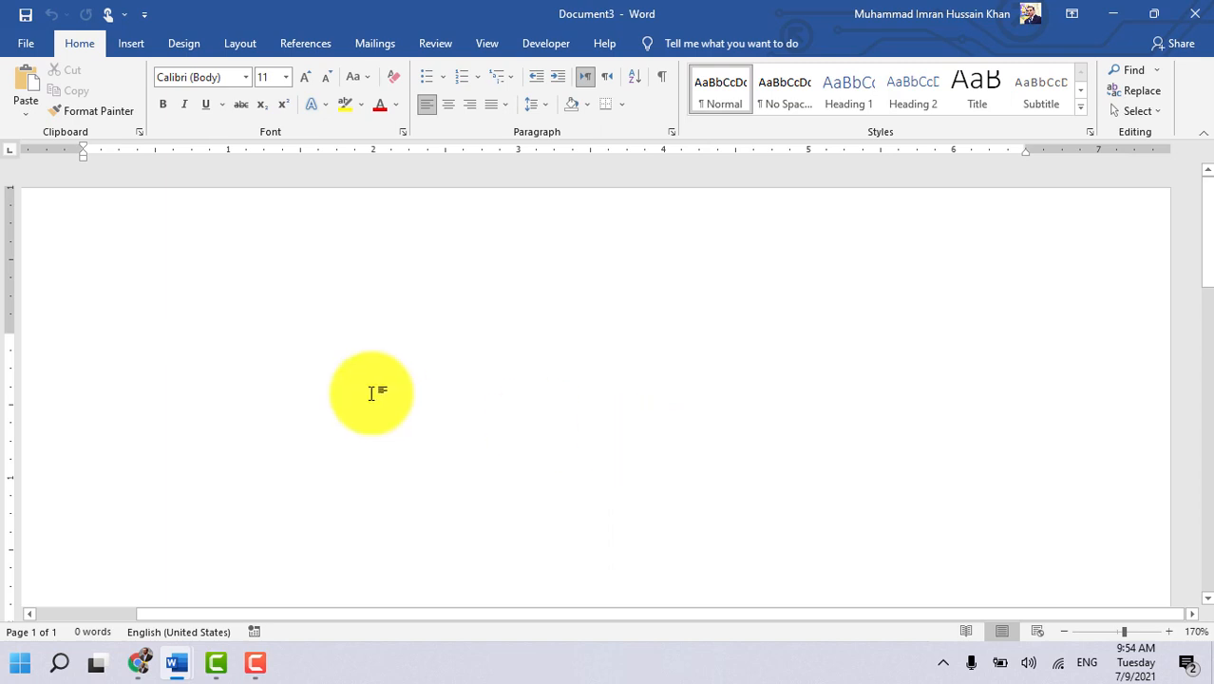
Step: Insert an empty 4x4 table using the Insert Table grid
{"action": "scroll", "coordinate": [372, 393], "scroll_direction": "down", "scroll_amount": 1}
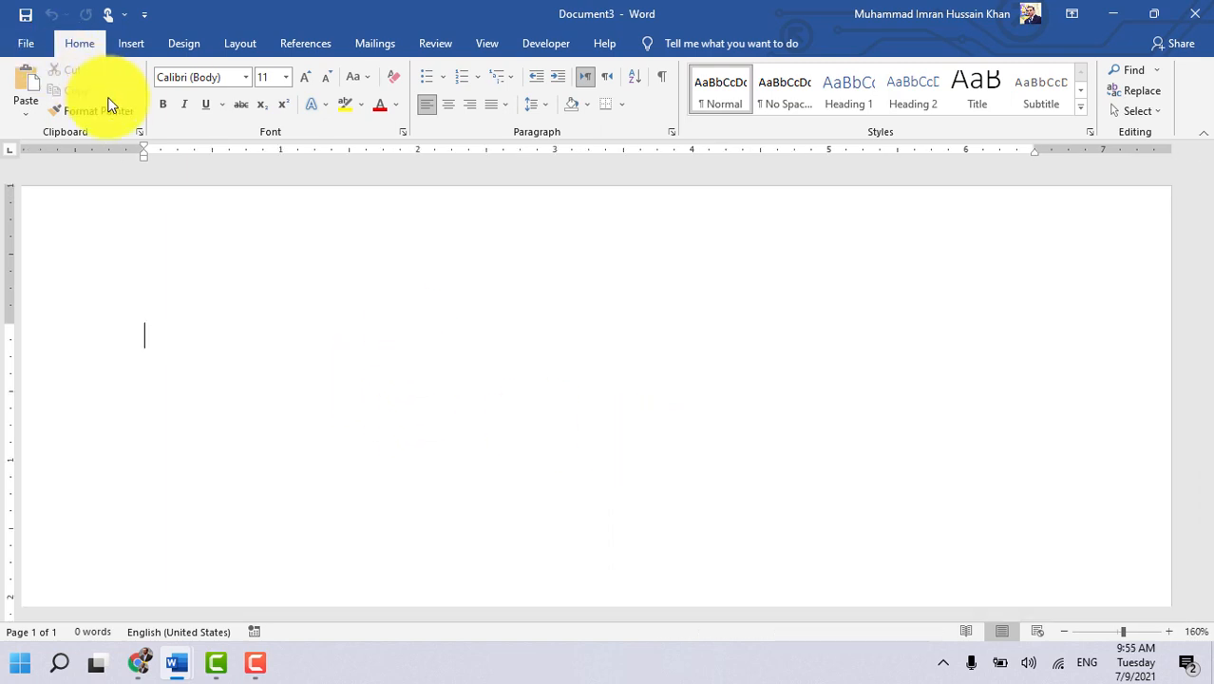
{"action": "left_click", "coordinate": [135, 53]}
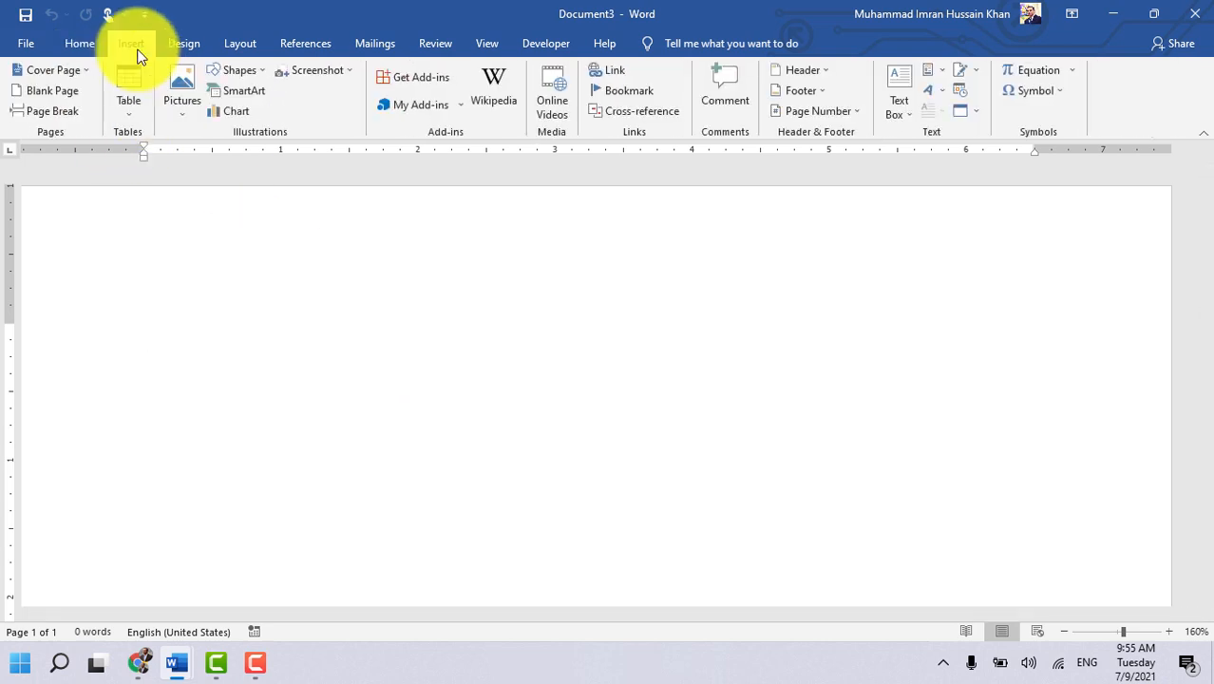
{"action": "left_click", "coordinate": [135, 116]}
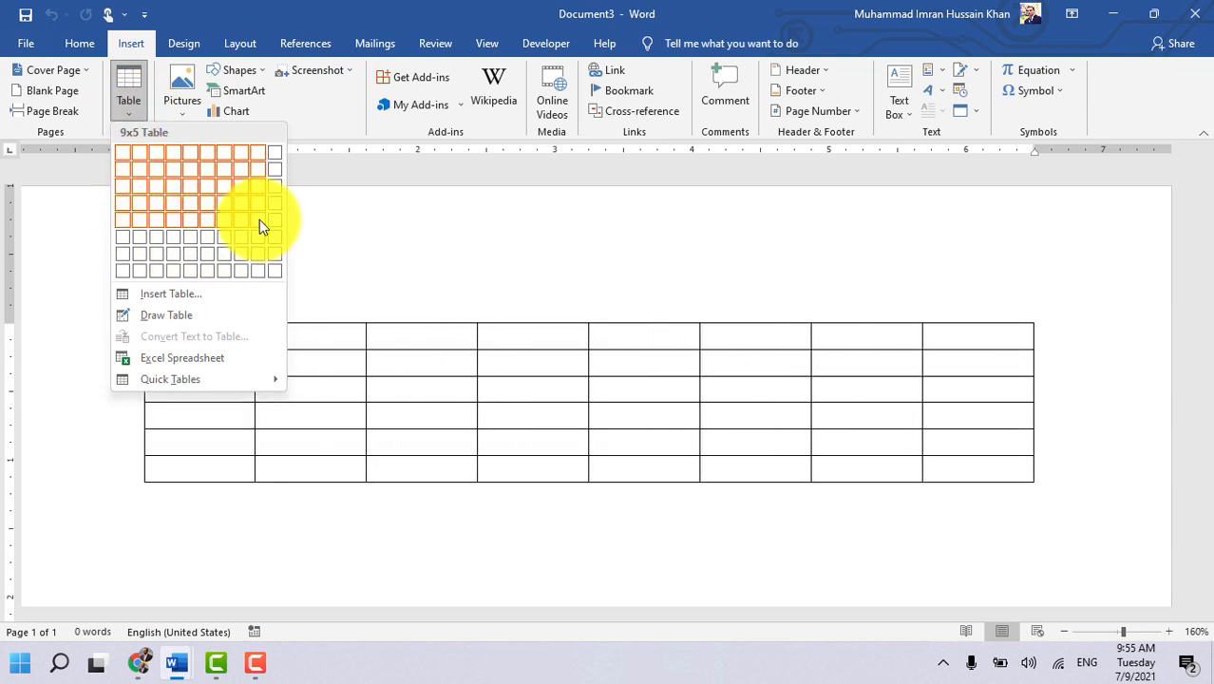
{"action": "left_click", "coordinate": [174, 206]}
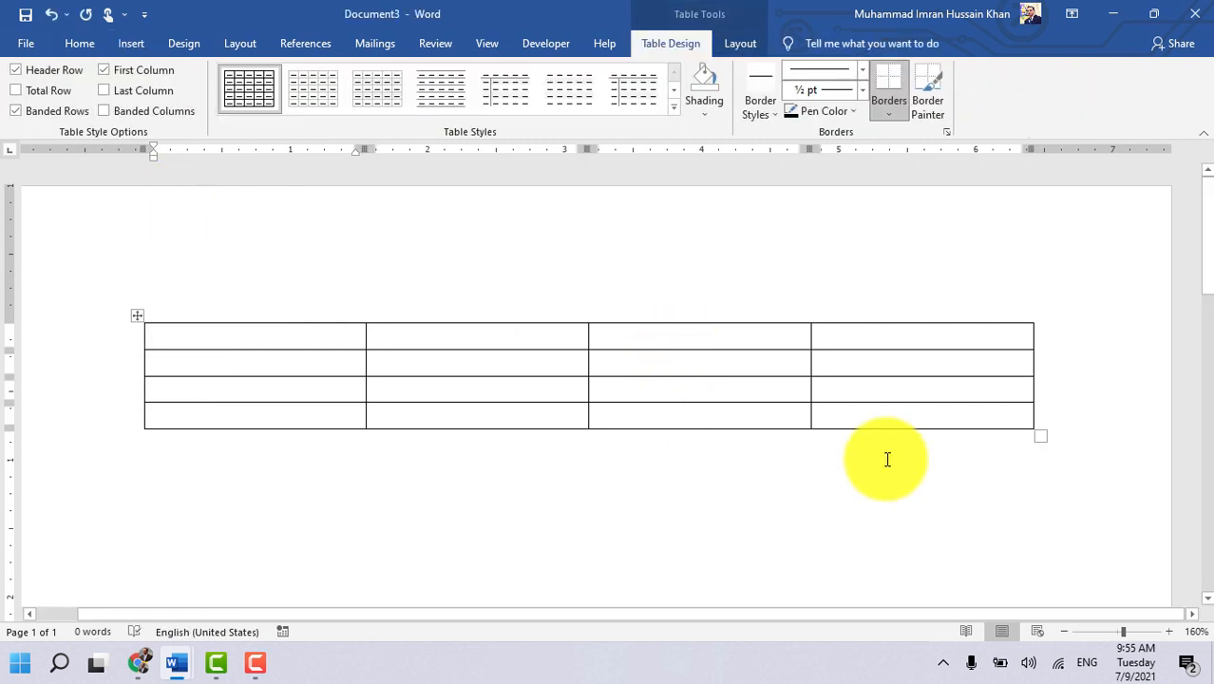
Step: Add a blank paragraph below the 4x4 table
{"action": "left_click", "coordinate": [1041, 464]}
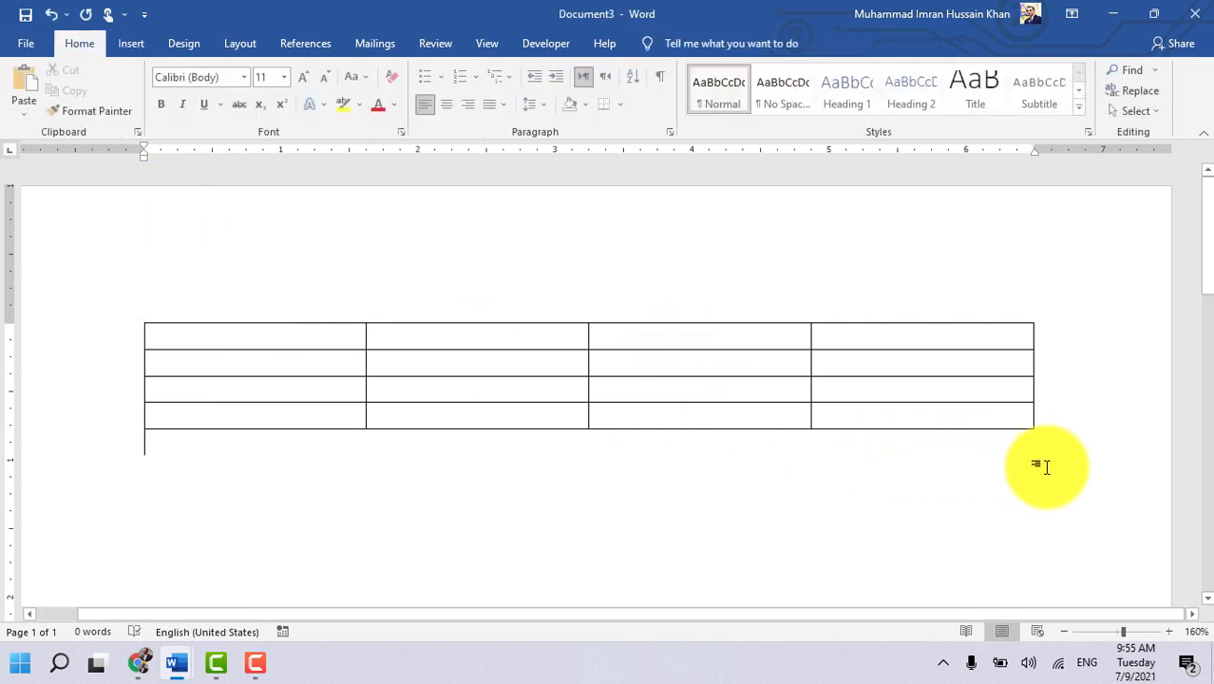
{"action": "key", "text": "Return"}
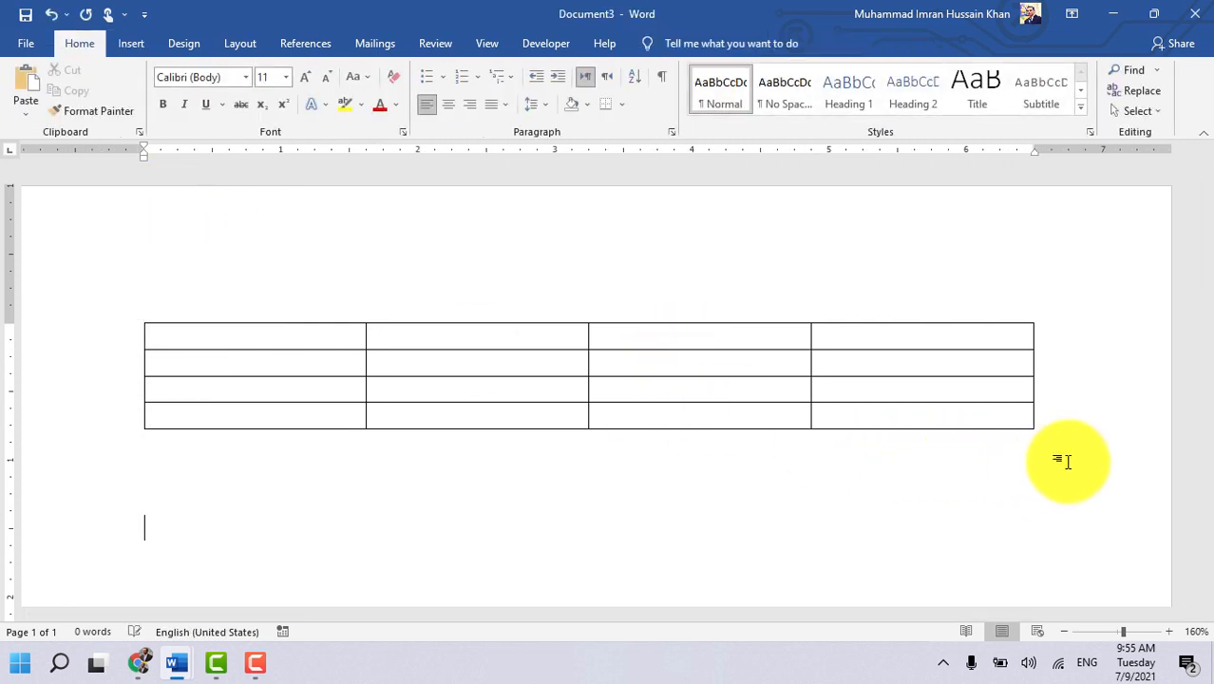
{"action": "scroll", "coordinate": [855, 333], "scroll_direction": "down", "scroll_amount": 1}
{"action": "left_click", "coordinate": [124, 46]}
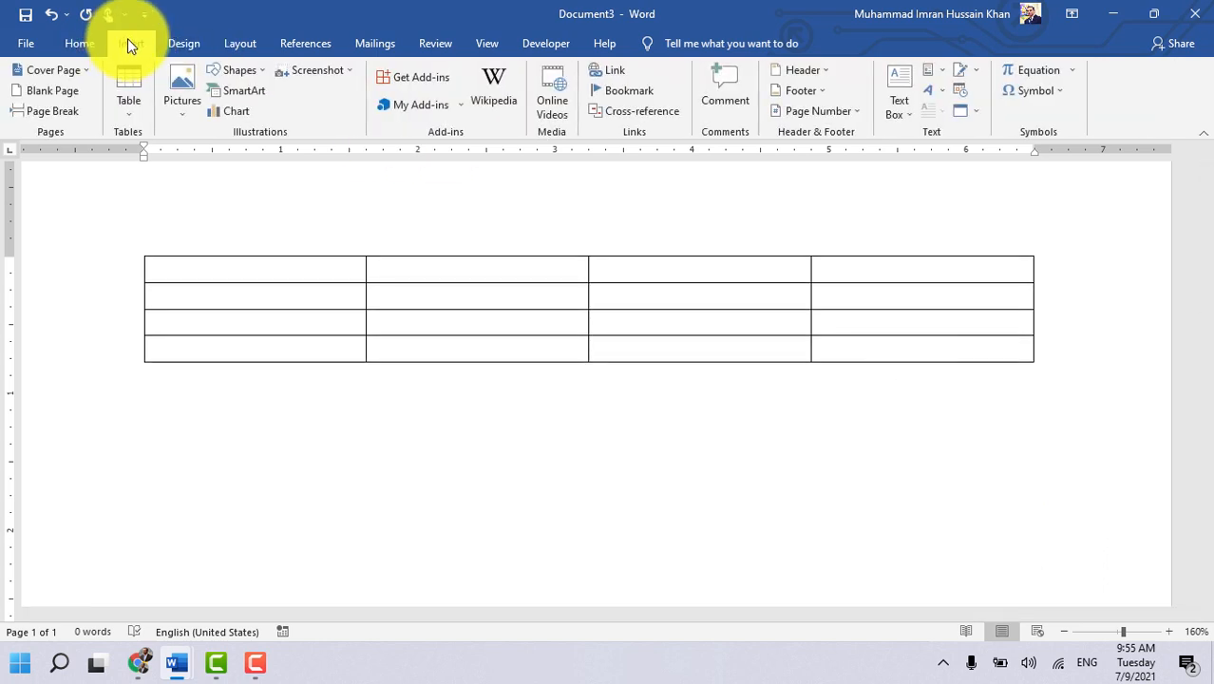
Step: Insert a 7-column, 8-row table through the Insert Table dialog, then move below it
{"action": "left_click", "coordinate": [136, 116]}
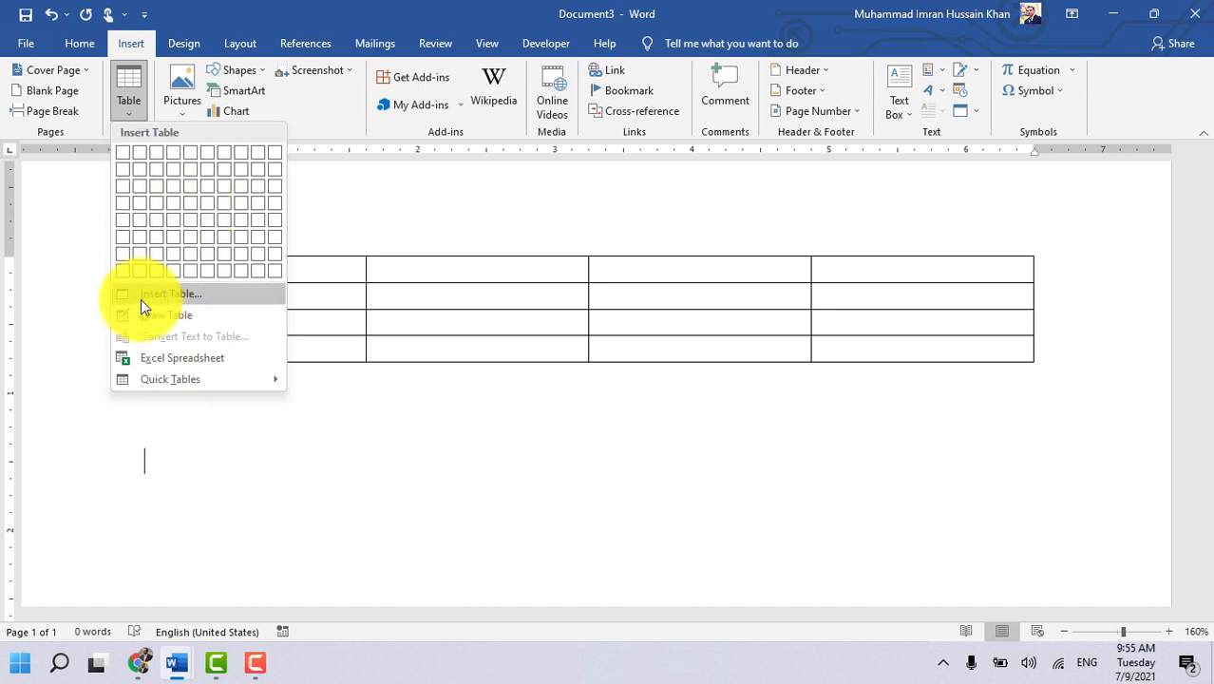
{"action": "left_click", "coordinate": [167, 297]}
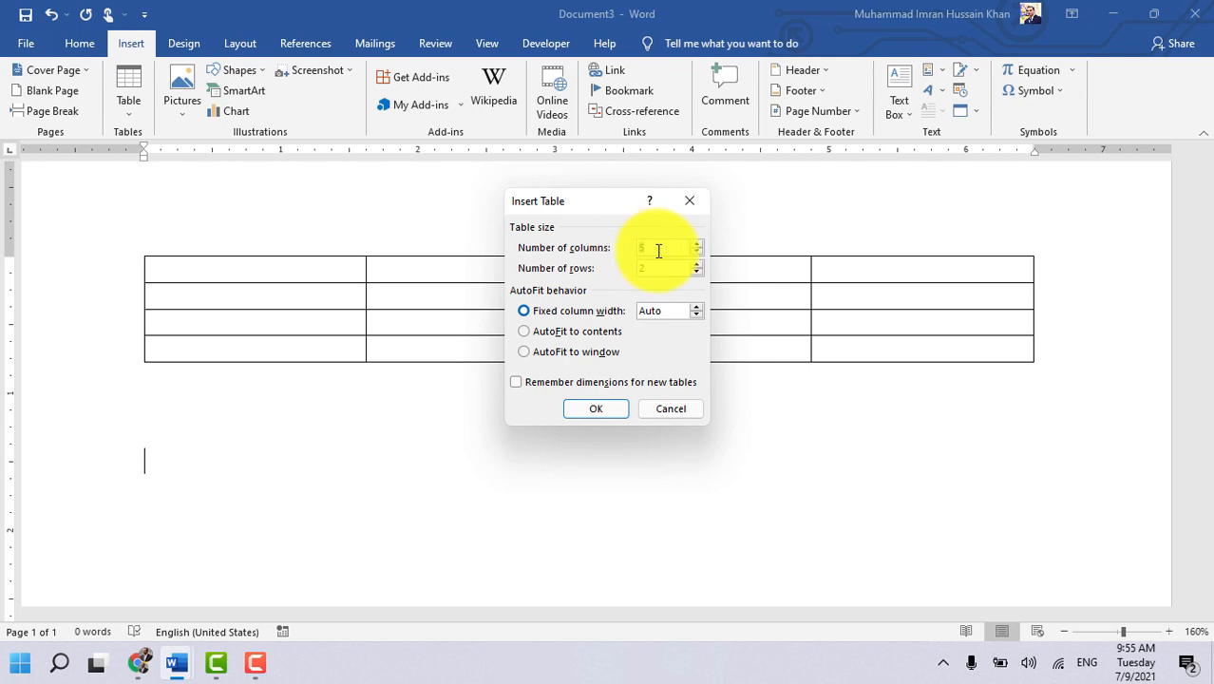
{"action": "type", "text": "7"}
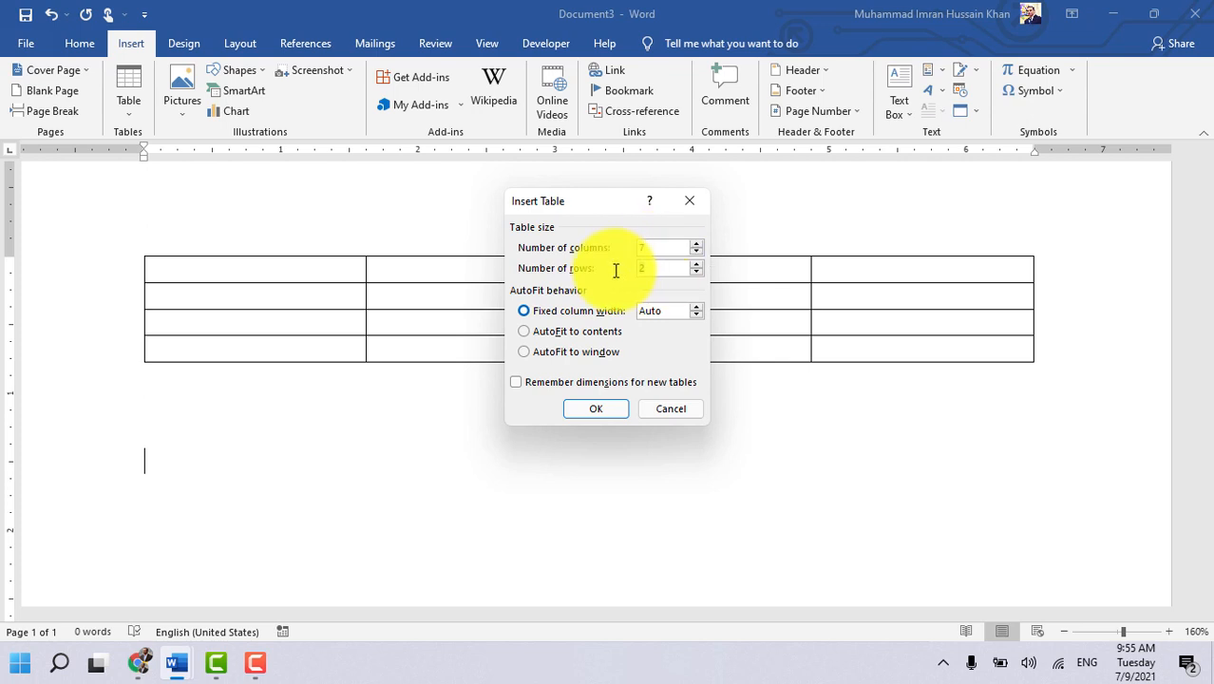
{"action": "type", "text": "8"}
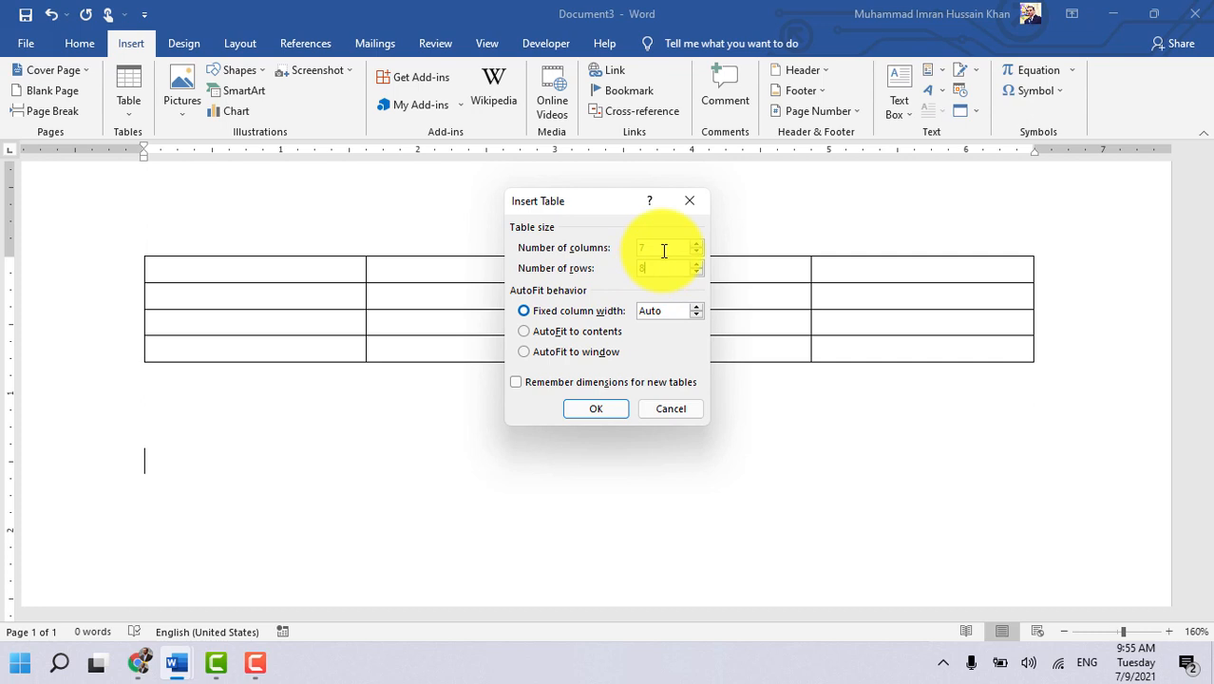
{"action": "left_click", "coordinate": [604, 408]}
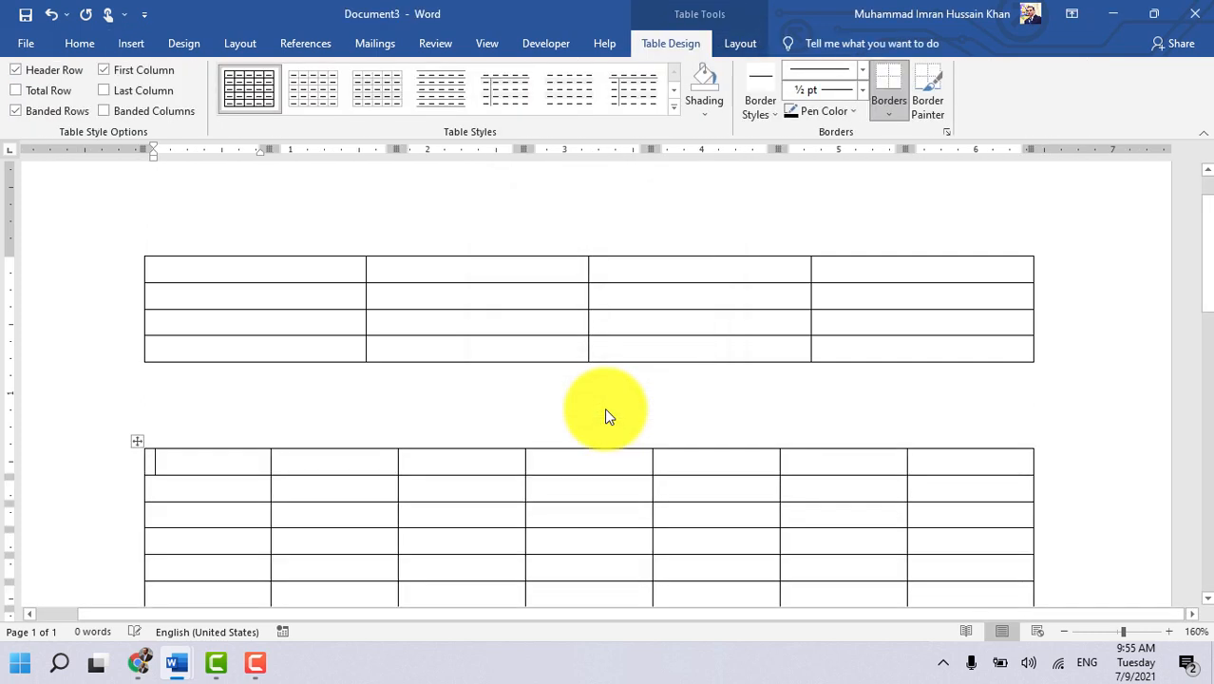
{"action": "scroll", "coordinate": [604, 408], "scroll_direction": "down", "scroll_amount": 3}
{"action": "scroll", "coordinate": [582, 342], "scroll_direction": "up", "scroll_amount": 3}
{"action": "scroll", "coordinate": [580, 326], "scroll_direction": "down", "scroll_amount": 3}
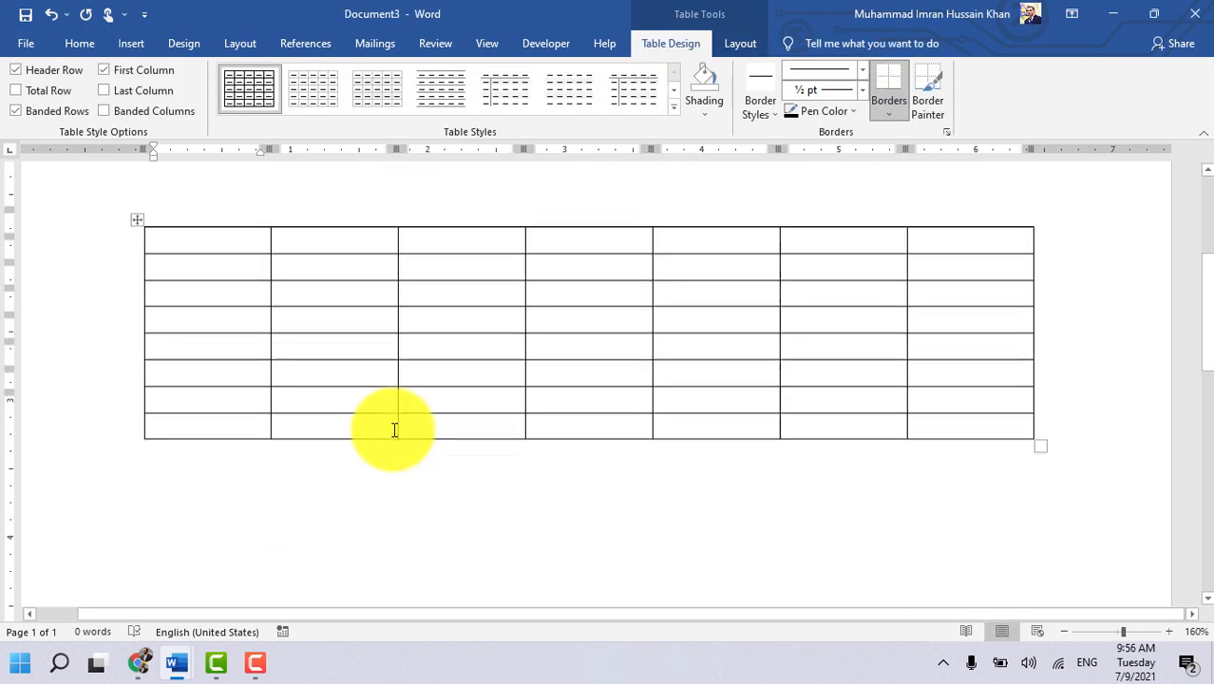
{"action": "scroll", "coordinate": [395, 429], "scroll_direction": "down", "scroll_amount": 1}
{"action": "left_click", "coordinate": [1030, 505]}
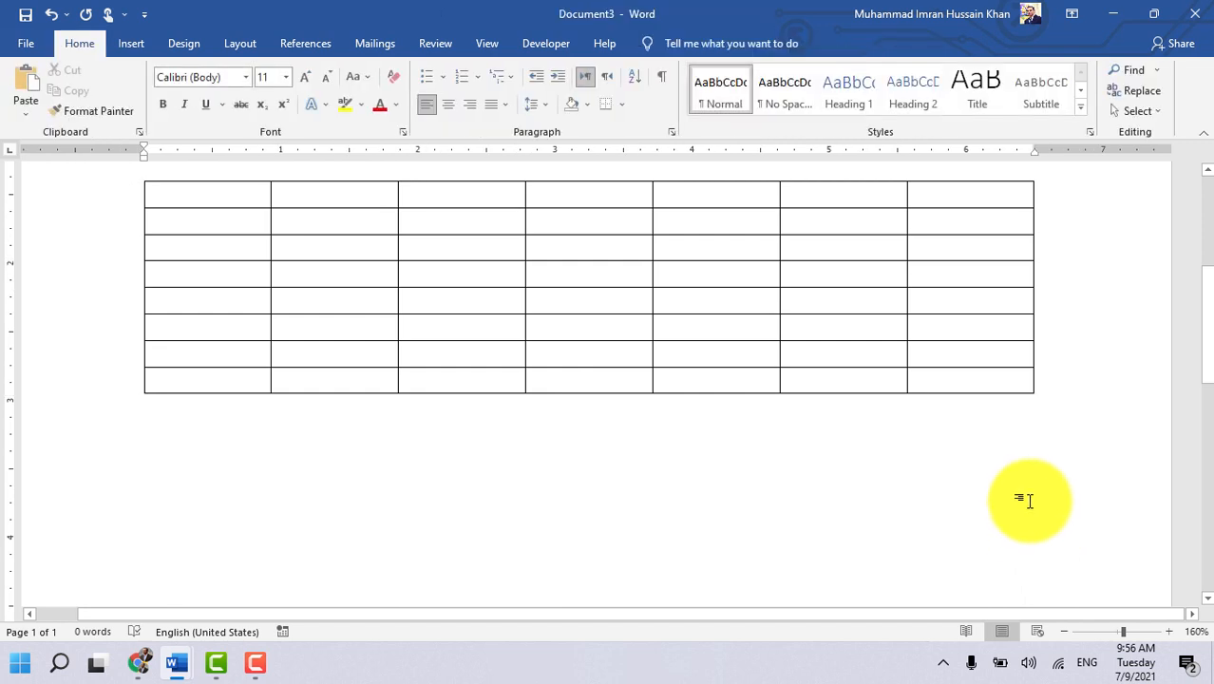
Step: Draw a one-cell table below the 7-column table with Draw Table
{"action": "left_click", "coordinate": [129, 43]}
{"action": "left_click", "coordinate": [125, 111]}
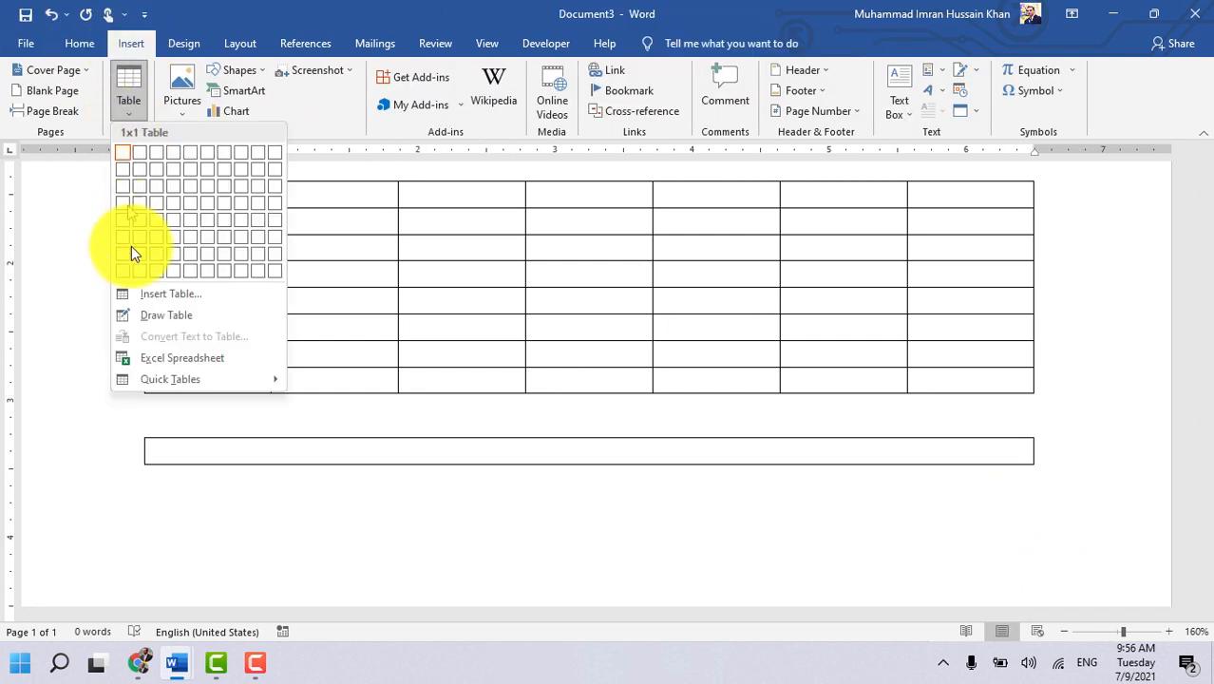
{"action": "left_click", "coordinate": [166, 325]}
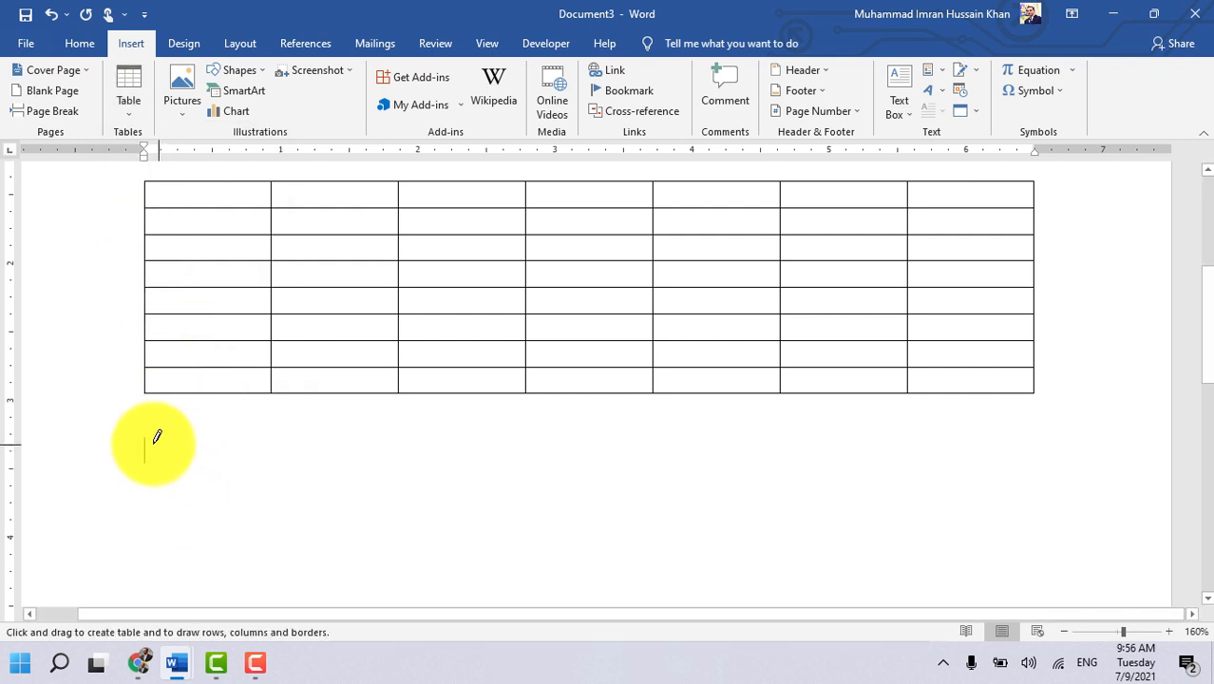
{"action": "mouse_move", "coordinate": [152, 444]}
{"action": "left_mouse_down"}
{"action": "mouse_move", "coordinate": [910, 475]}
{"action": "mouse_move", "coordinate": [1031, 516]}
{"action": "left_mouse_up"}
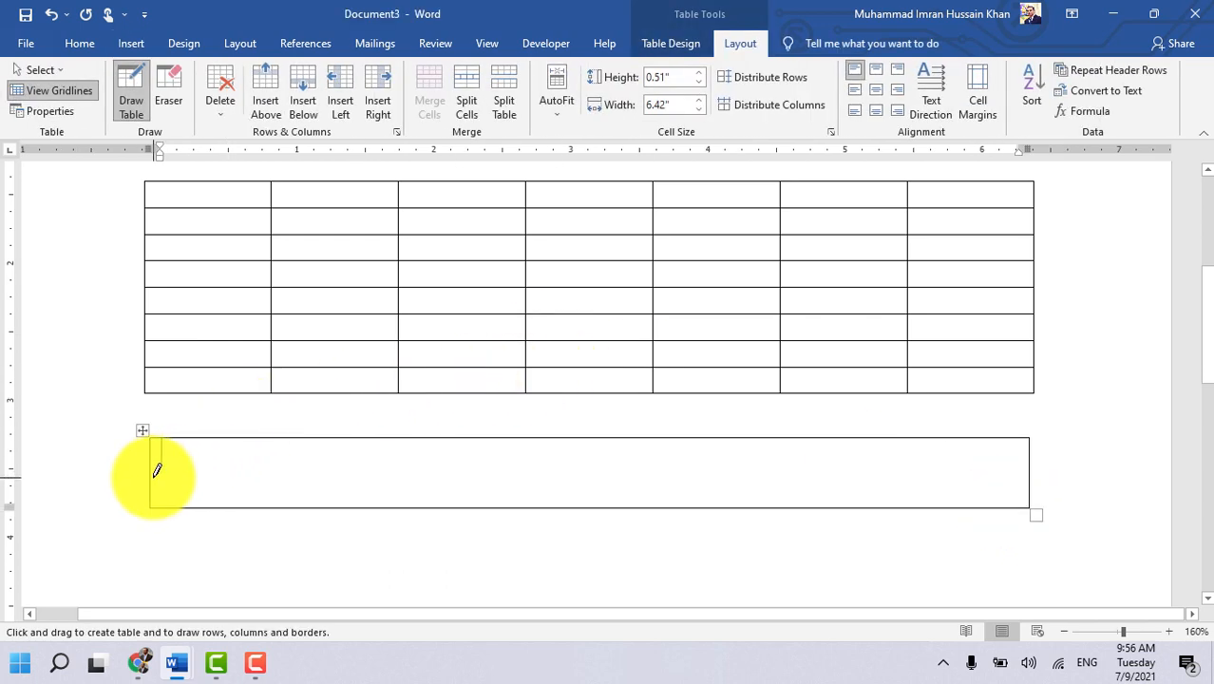
Step: Divide the drawn table into two rows and four uneven columns
{"action": "left_click_drag", "start_coordinate": [160, 475], "coordinate": [846, 475]}
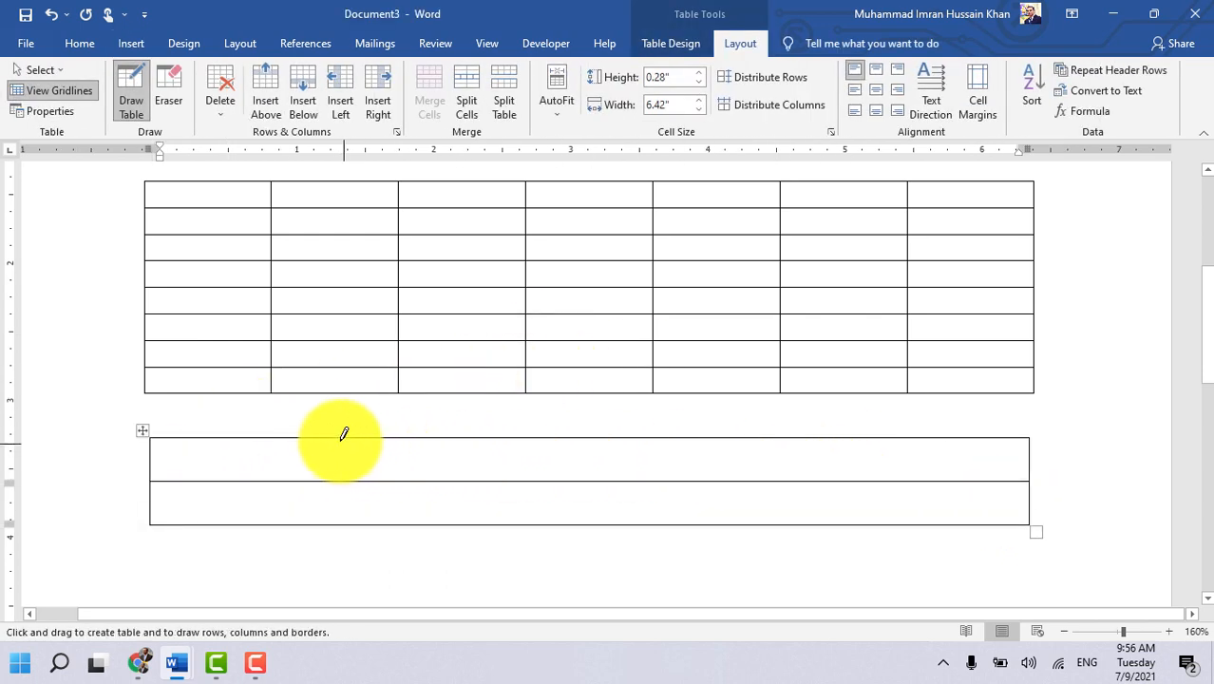
{"action": "left_click_drag", "start_coordinate": [344, 437], "coordinate": [341, 520]}
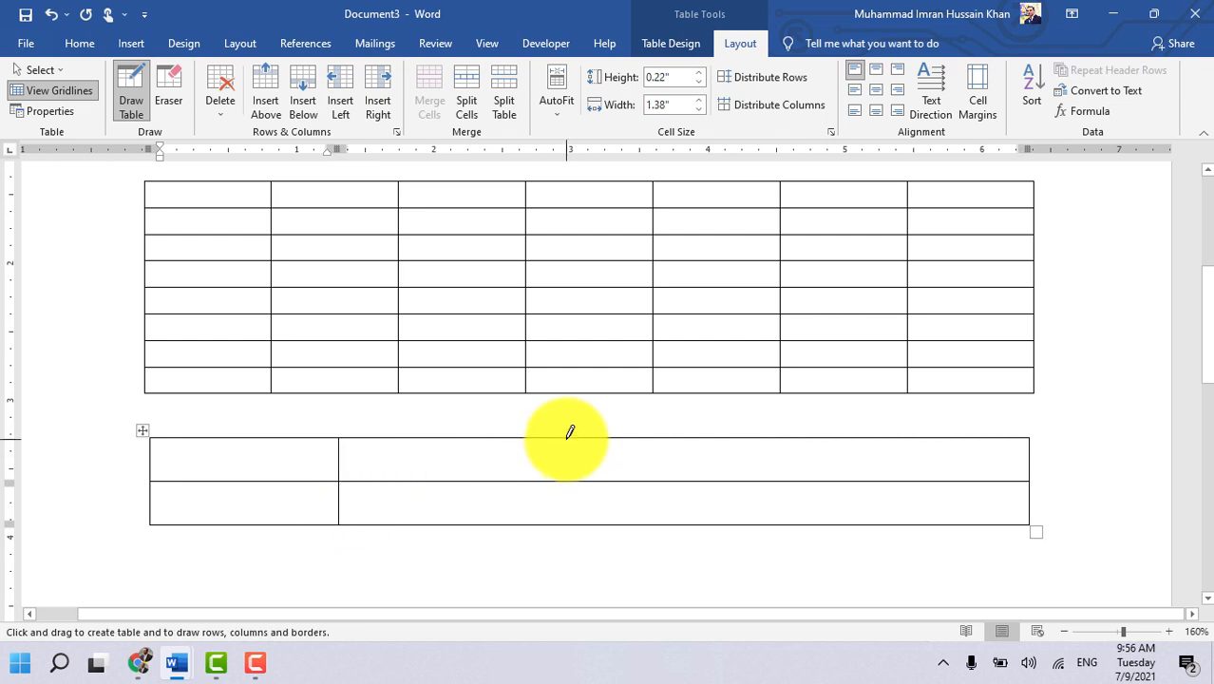
{"action": "left_click_drag", "start_coordinate": [569, 432], "coordinate": [567, 521]}
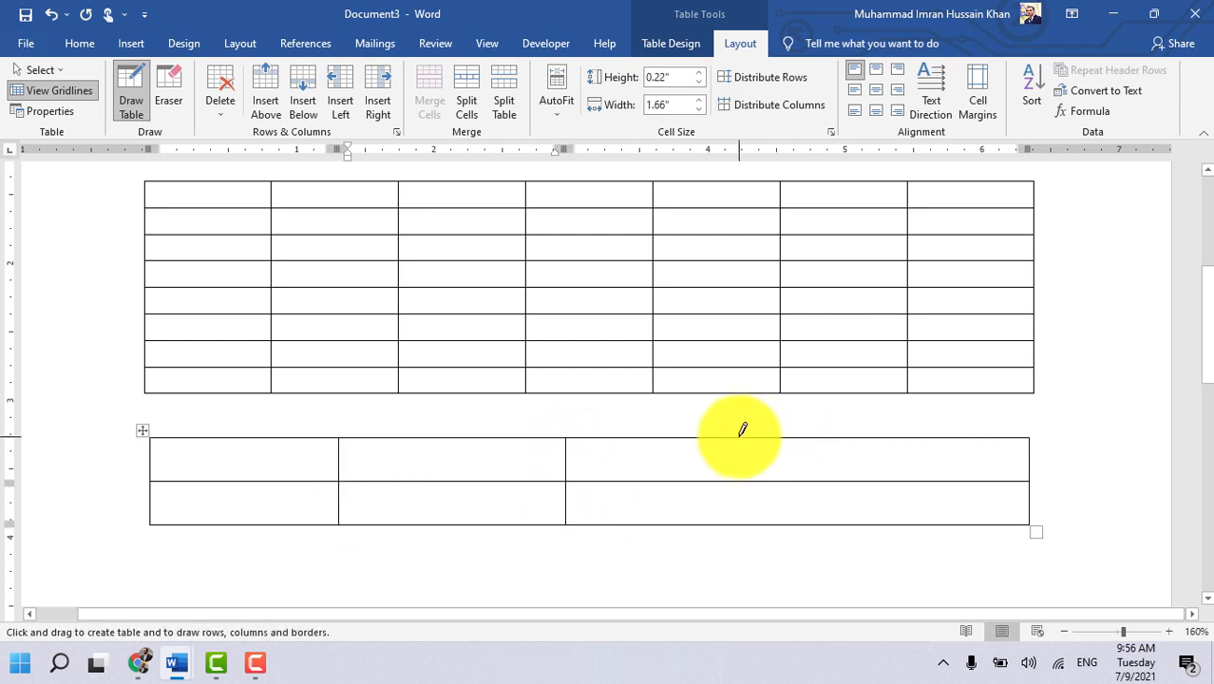
{"action": "left_click_drag", "start_coordinate": [722, 435], "coordinate": [711, 522]}
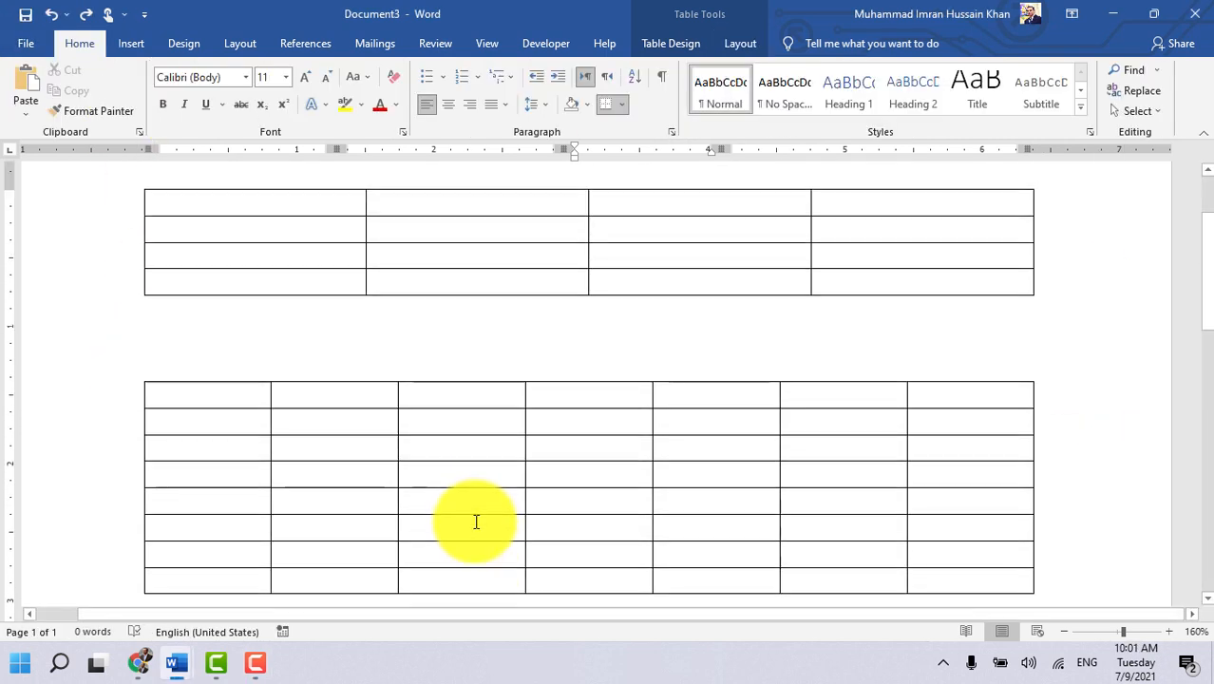
{"action": "scroll", "coordinate": [475, 520], "scroll_direction": "up", "scroll_amount": 3}
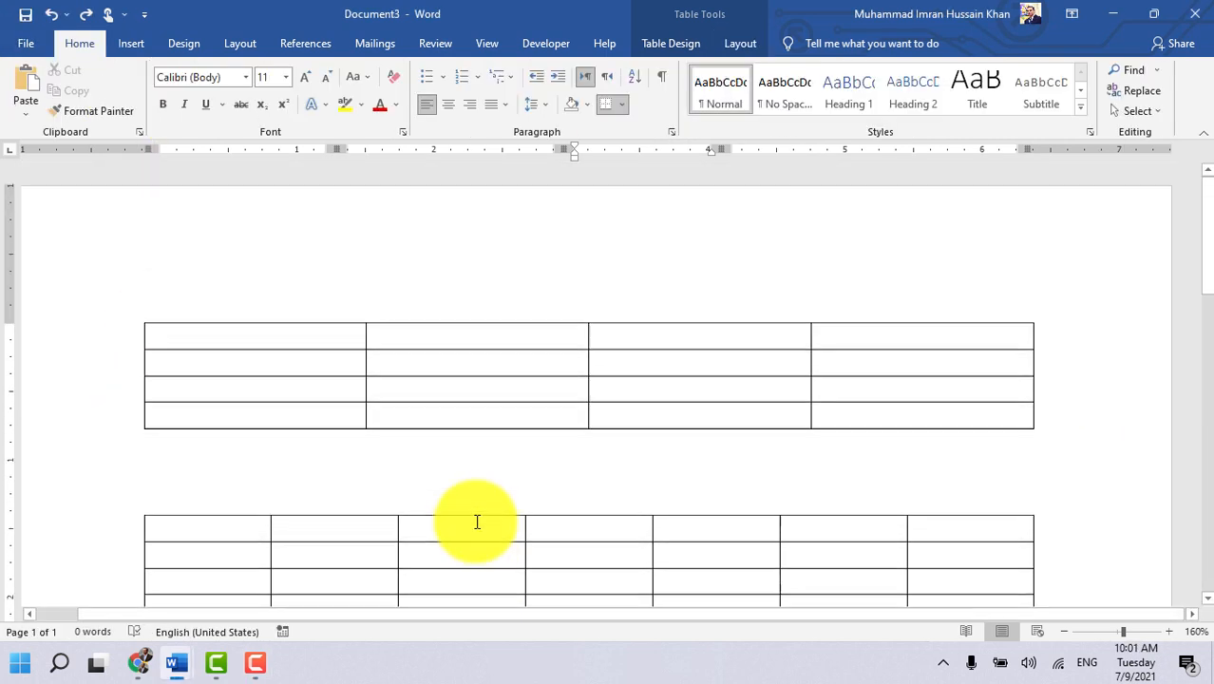
Step: Leave the drawn table and switch to the document with the topic list
{"action": "scroll", "coordinate": [375, 384], "scroll_direction": "down", "scroll_amount": 5}
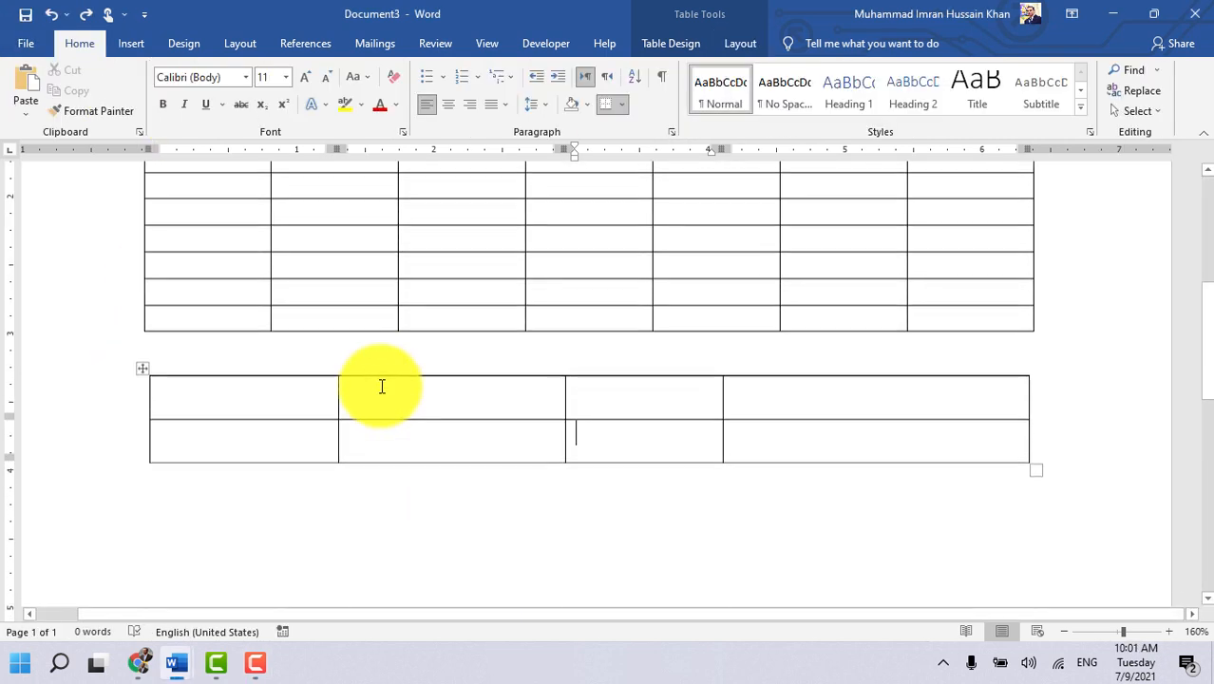
{"action": "left_click", "coordinate": [370, 536]}
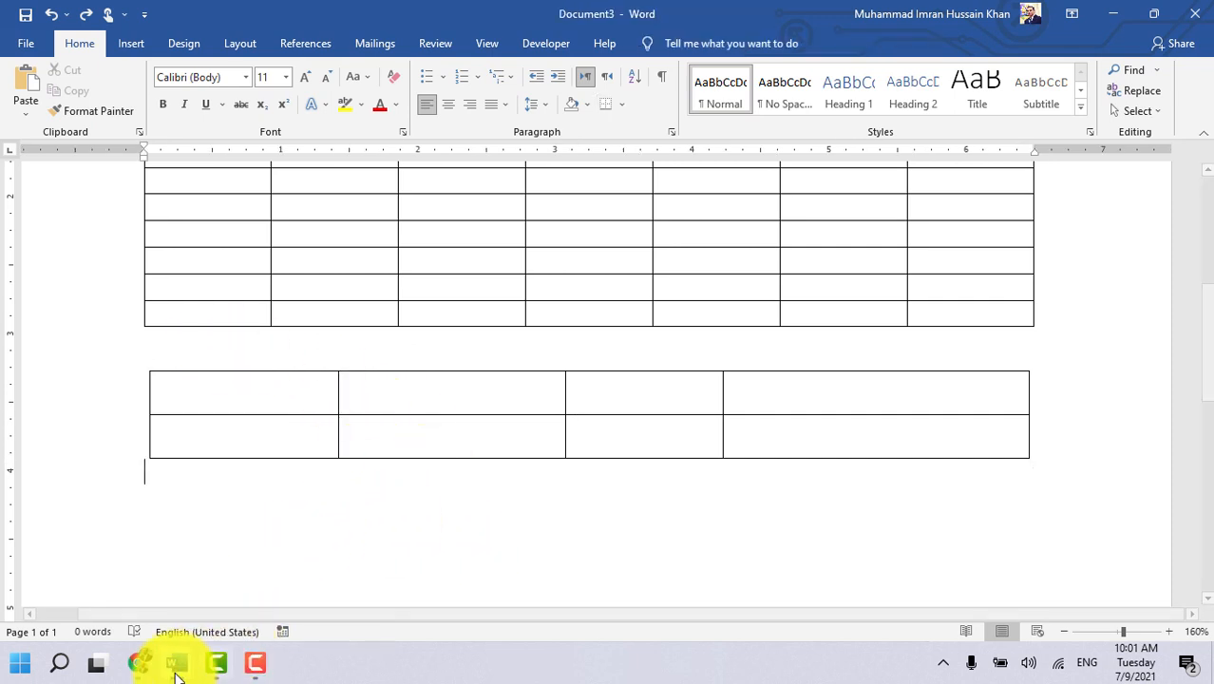
{"action": "mouse_move", "coordinate": [176, 674]}
{"action": "left_click", "coordinate": [141, 609]}
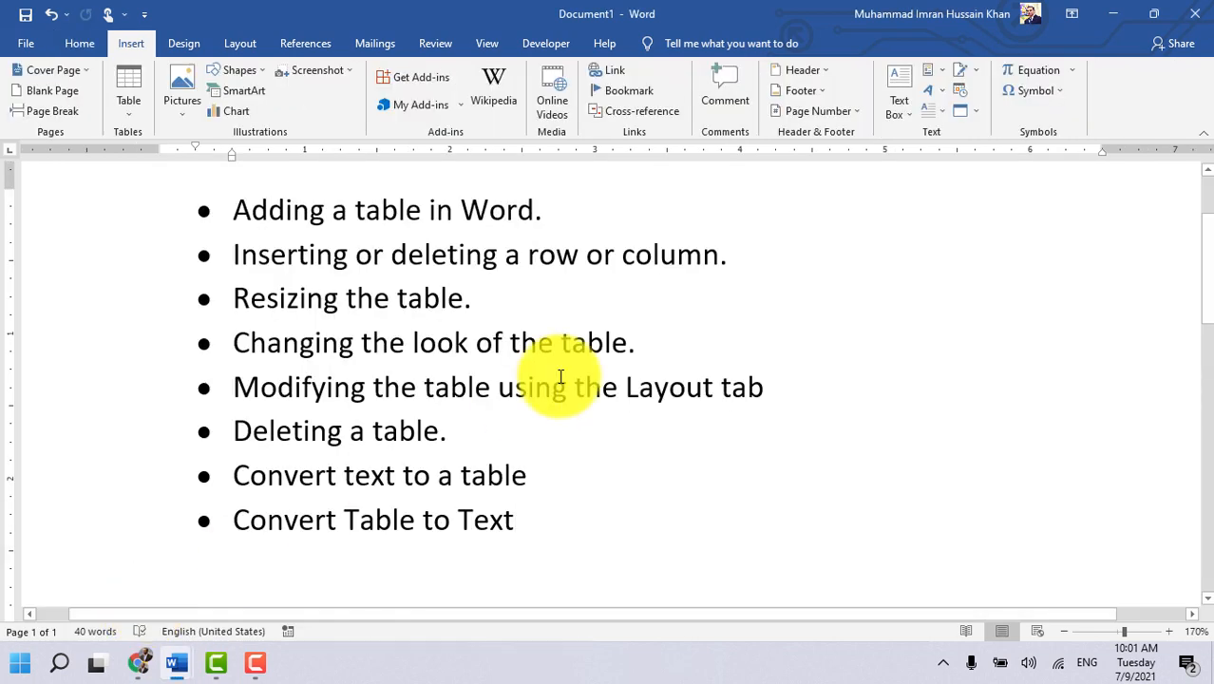
Step: Select the bullet 'Inserting or deleting a row or column' and return to Document3
{"action": "scroll", "coordinate": [560, 377], "scroll_direction": "up", "scroll_amount": 2}
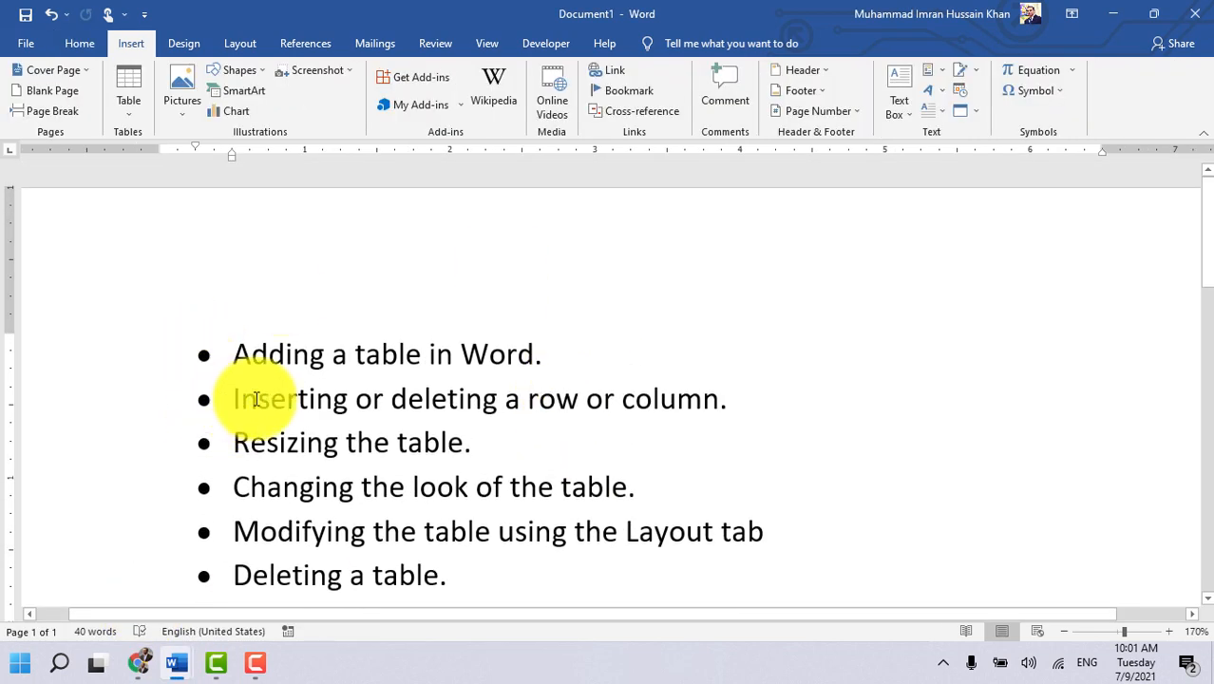
{"action": "left_click_drag", "start_coordinate": [256, 399], "coordinate": [686, 399]}
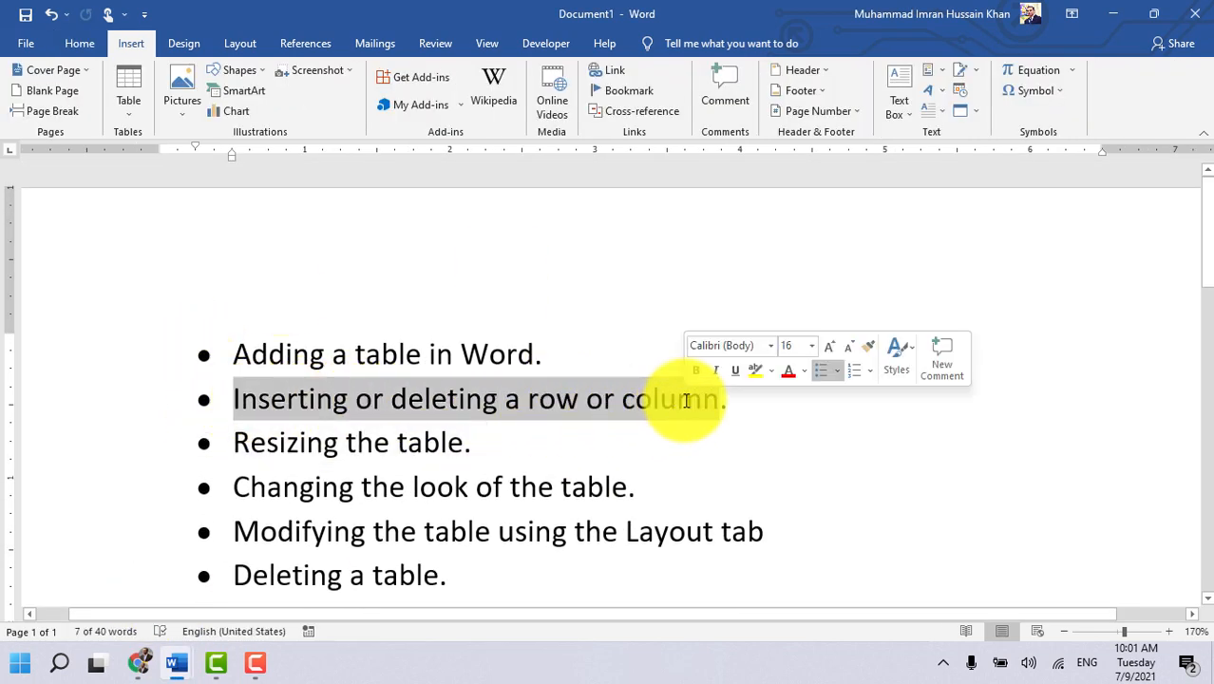
{"action": "key", "text": "alt+Tab"}
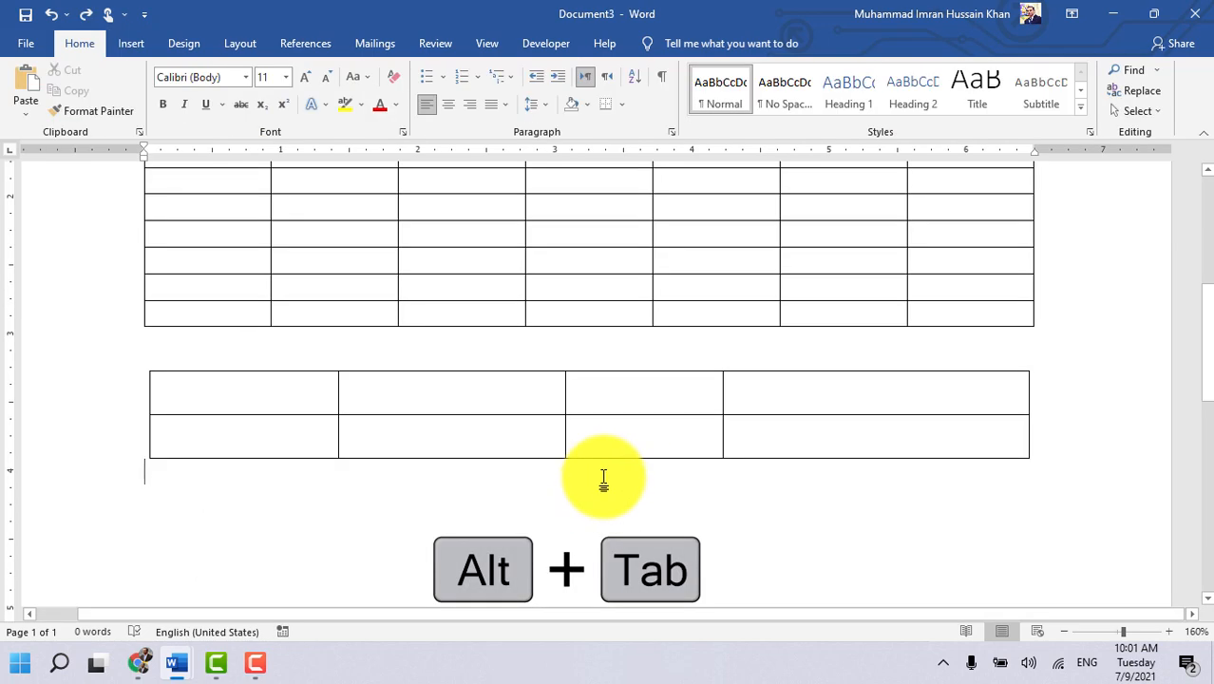
Step: Delete the sixth column of the seven-column table and widen it to full page width
{"action": "scroll", "coordinate": [656, 475], "scroll_direction": "down", "scroll_amount": 3}
{"action": "scroll", "coordinate": [932, 415], "scroll_direction": "down", "scroll_amount": 1}
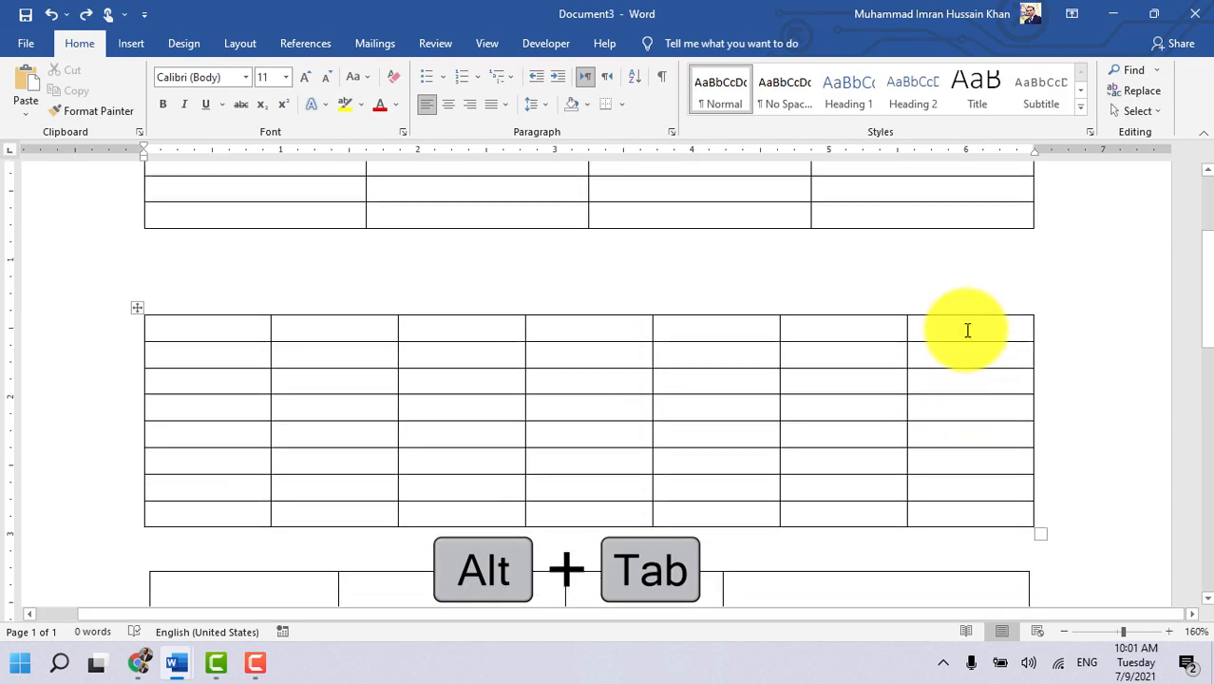
{"action": "left_click", "coordinate": [965, 328]}
{"action": "left_click_drag", "start_coordinate": [864, 329], "coordinate": [861, 503]}
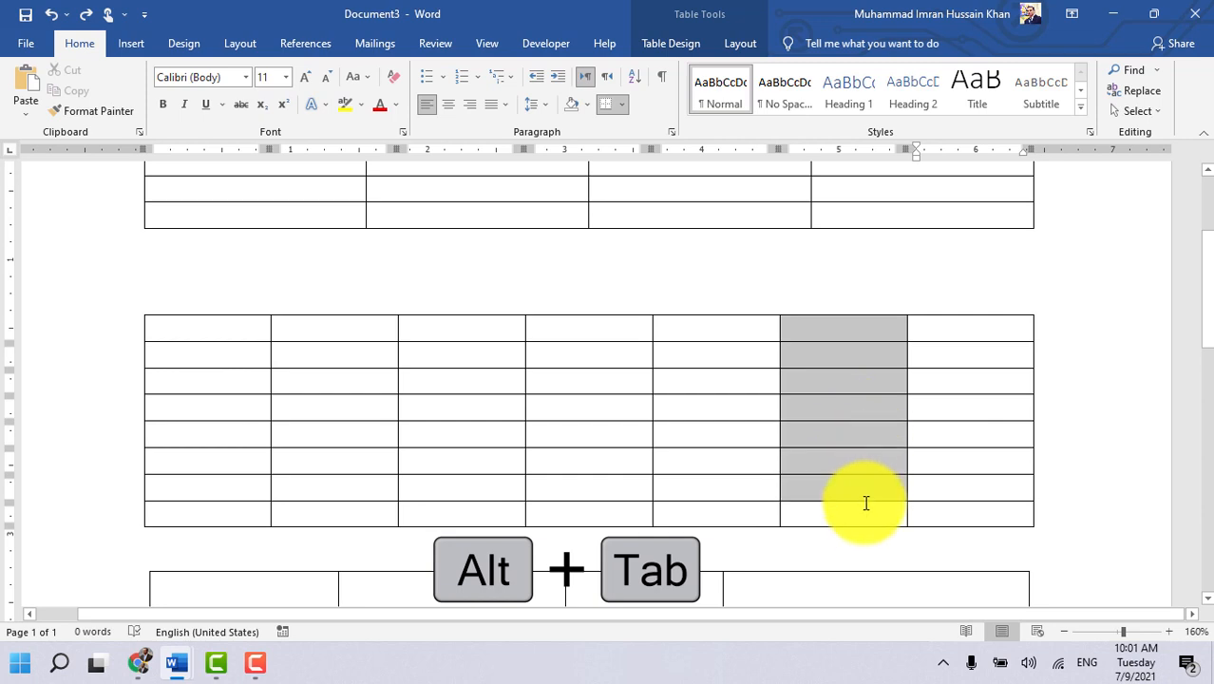
{"action": "right_click", "coordinate": [847, 393]}
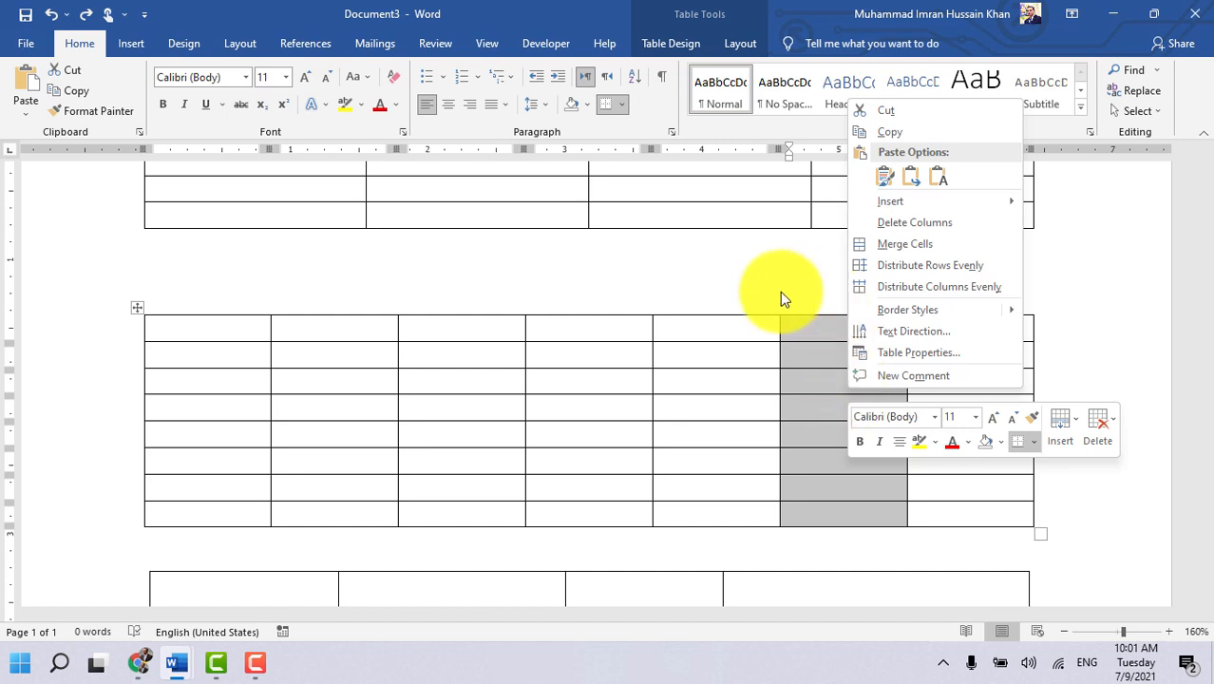
{"action": "left_click", "coordinate": [901, 224]}
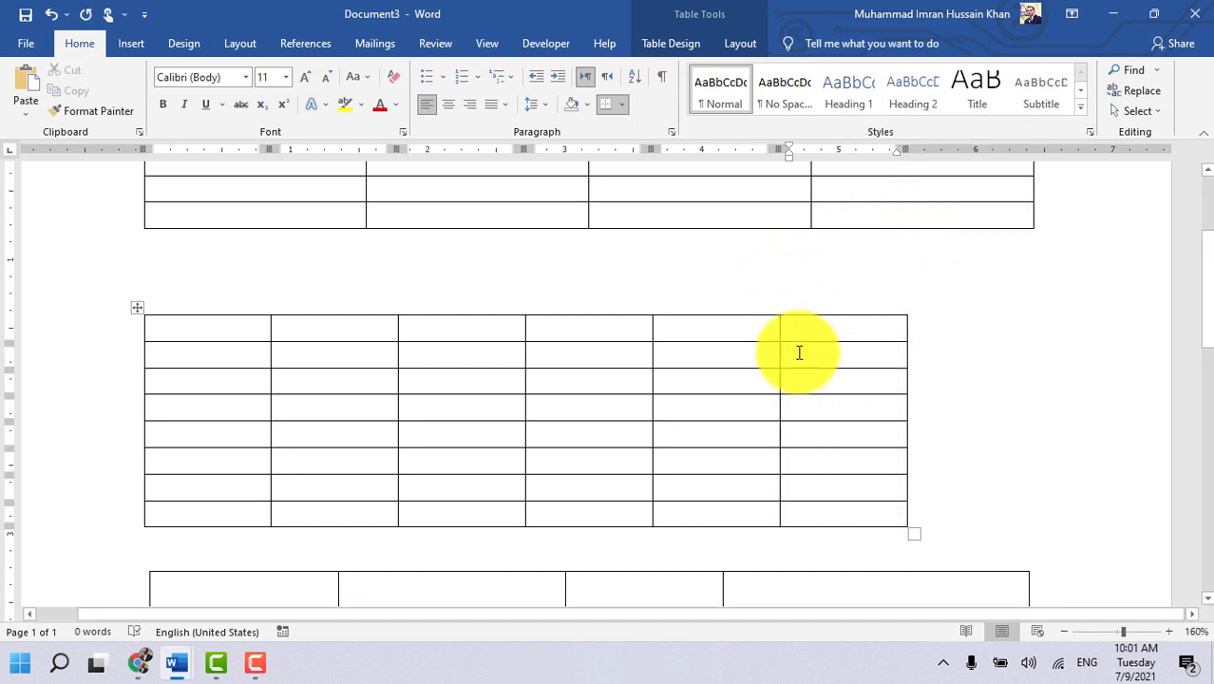
{"action": "left_click_drag", "start_coordinate": [921, 530], "coordinate": [1037, 533]}
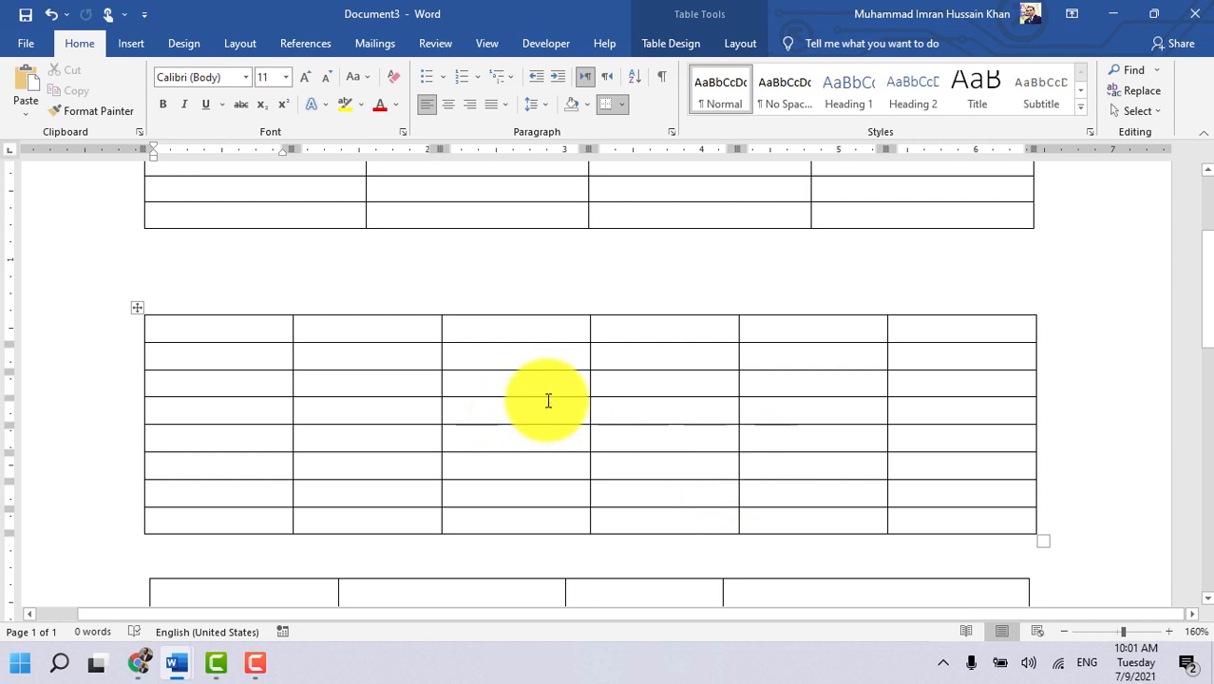
{"action": "left_click_drag", "start_coordinate": [273, 409], "coordinate": [949, 421]}
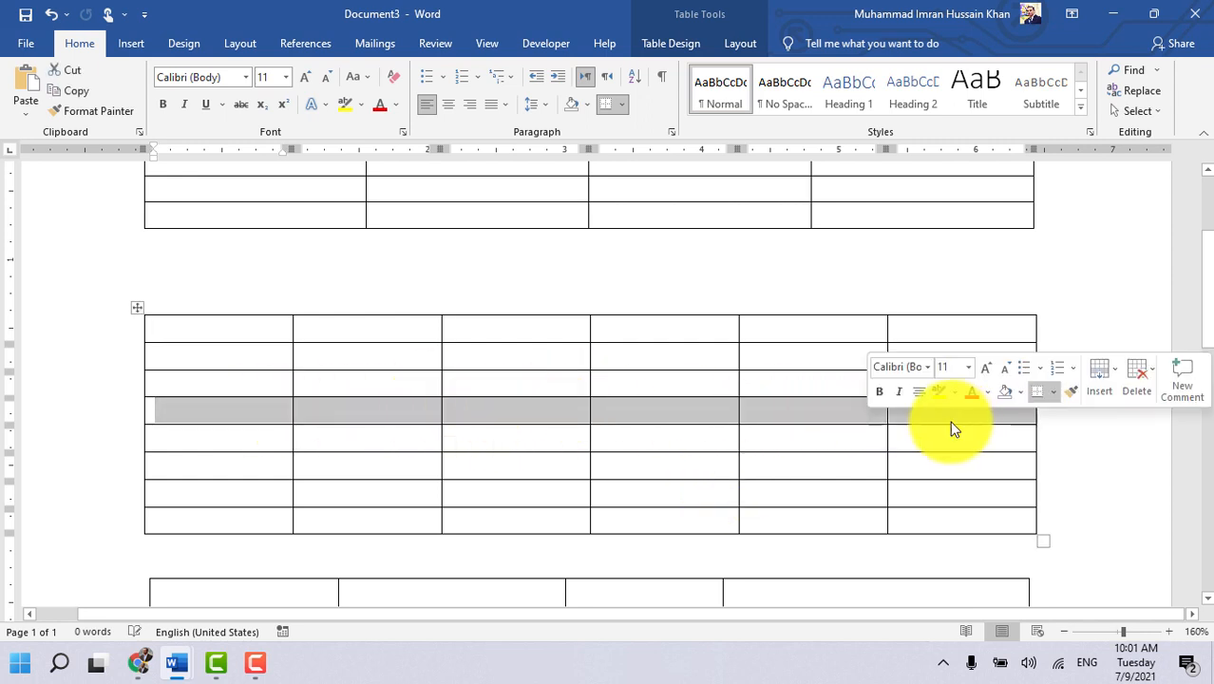
Step: Browse the Layout tab's Delete options twice without deleting anything
{"action": "left_click", "coordinate": [749, 43]}
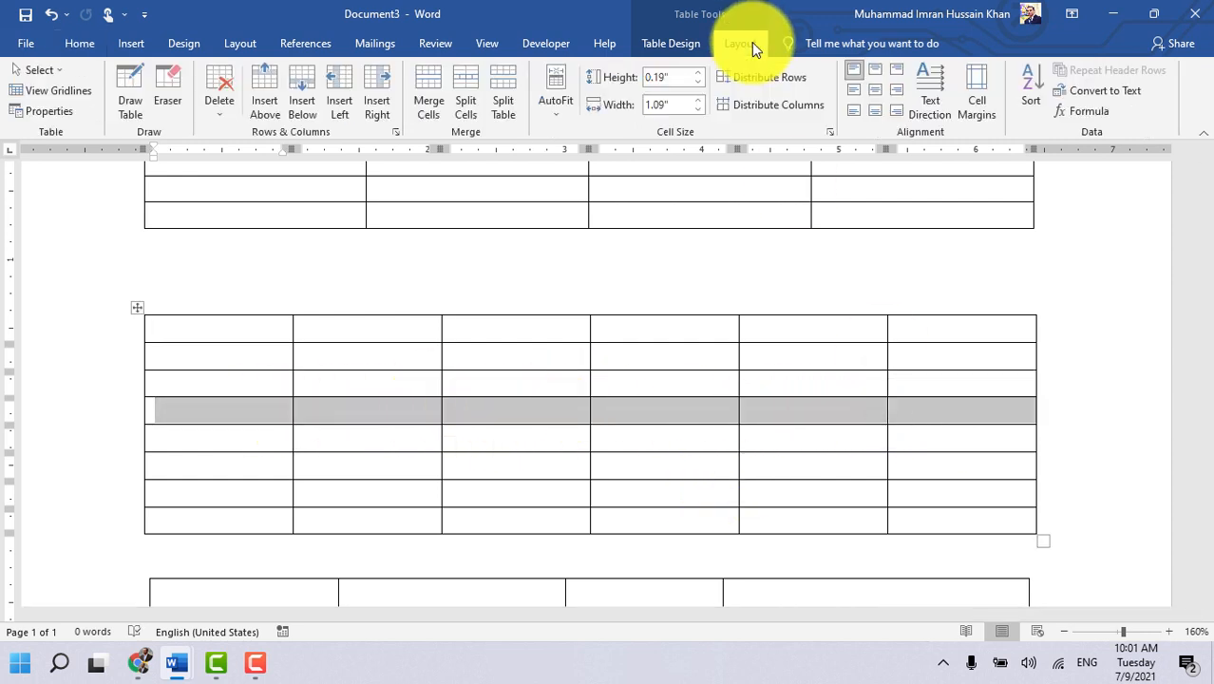
{"action": "left_click", "coordinate": [216, 119]}
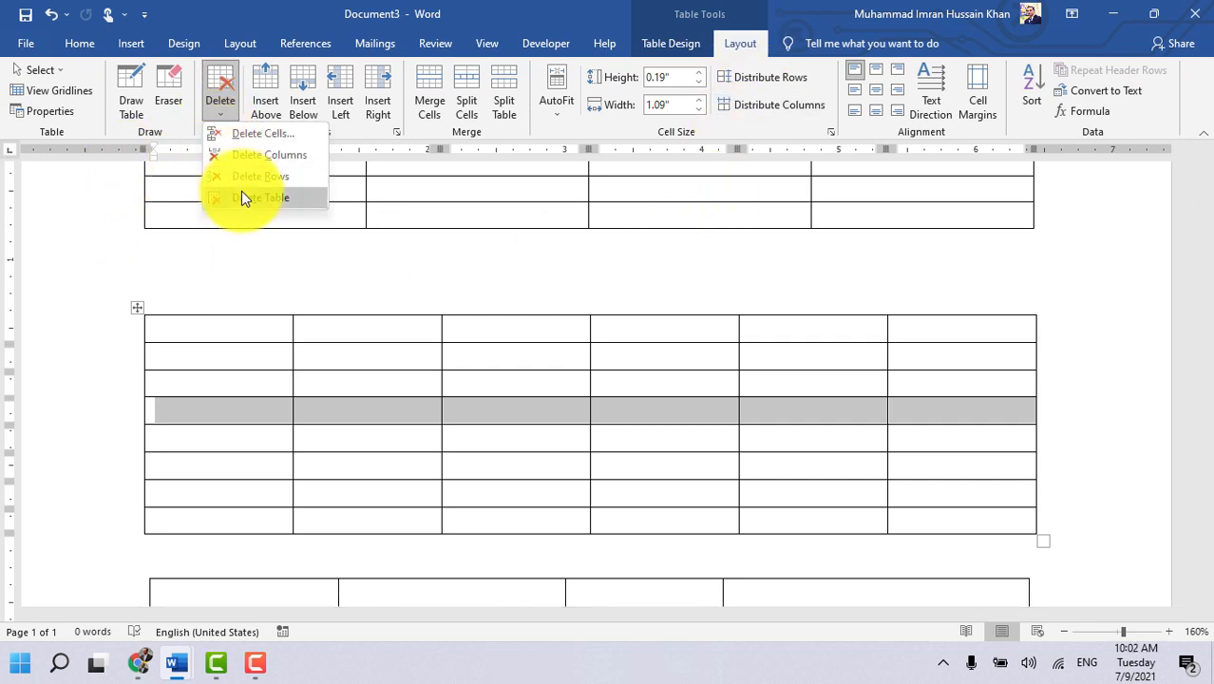
{"action": "left_click", "coordinate": [370, 406]}
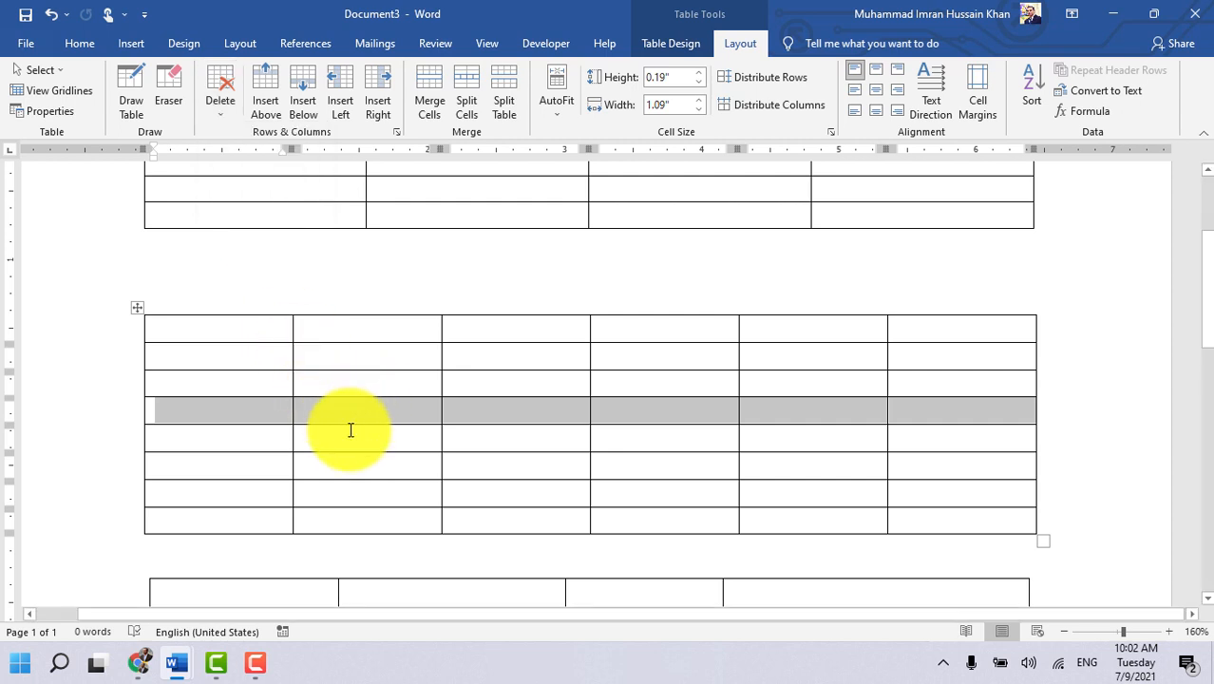
{"action": "left_click", "coordinate": [351, 430]}
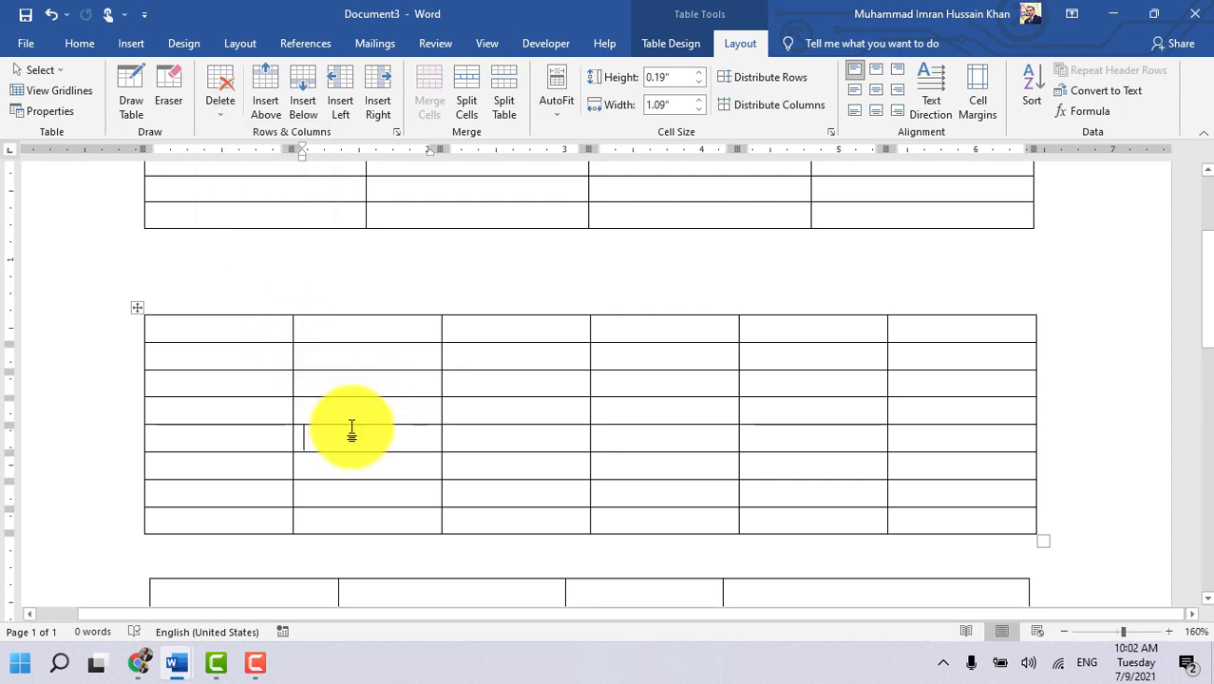
{"action": "left_click", "coordinate": [227, 115]}
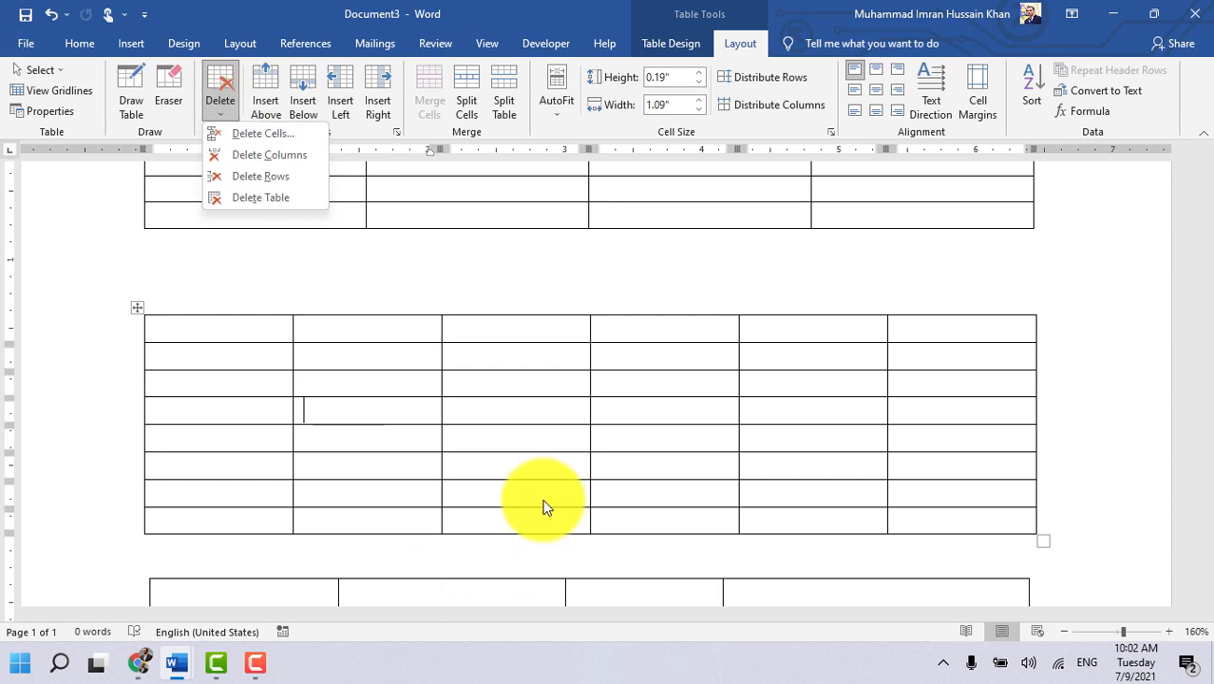
{"action": "left_click", "coordinate": [556, 440]}
{"action": "scroll", "coordinate": [556, 439], "scroll_direction": "up", "scroll_amount": 3}
{"action": "scroll", "coordinate": [557, 440], "scroll_direction": "down", "scroll_amount": 5}
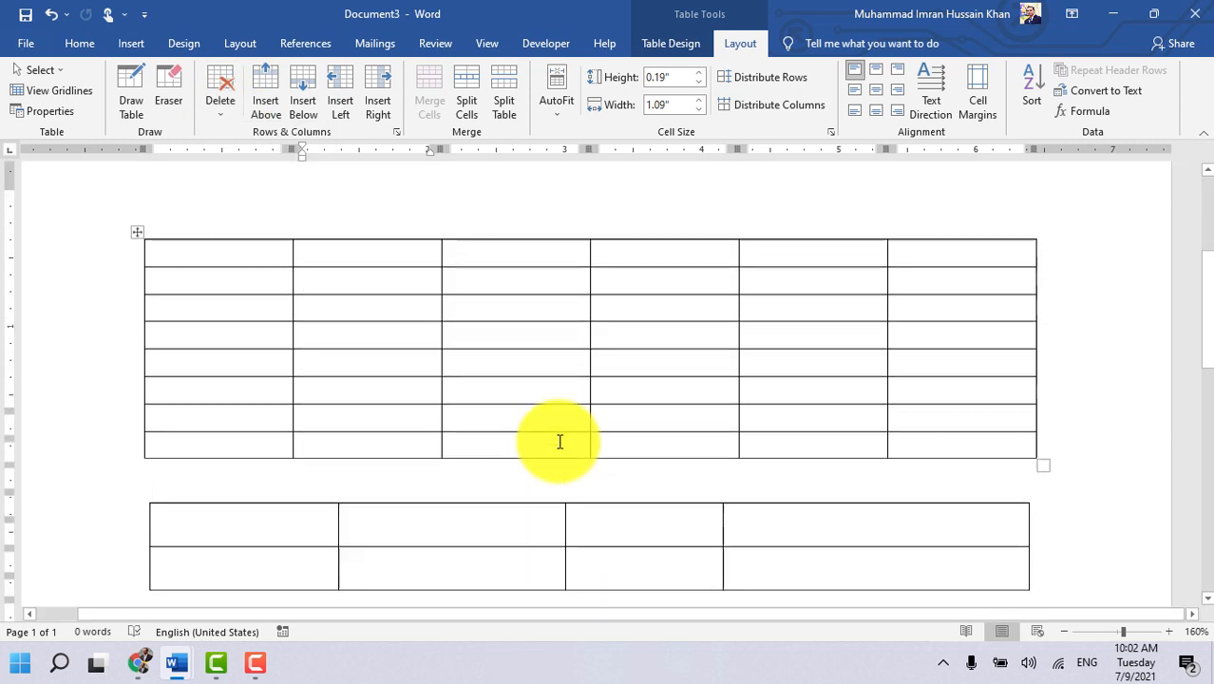
{"action": "scroll", "coordinate": [579, 428], "scroll_direction": "up", "scroll_amount": 5}
Step: Type the header row Name, Roll No, Class and Section into the 4x4 table
{"action": "left_click", "coordinate": [277, 340]}
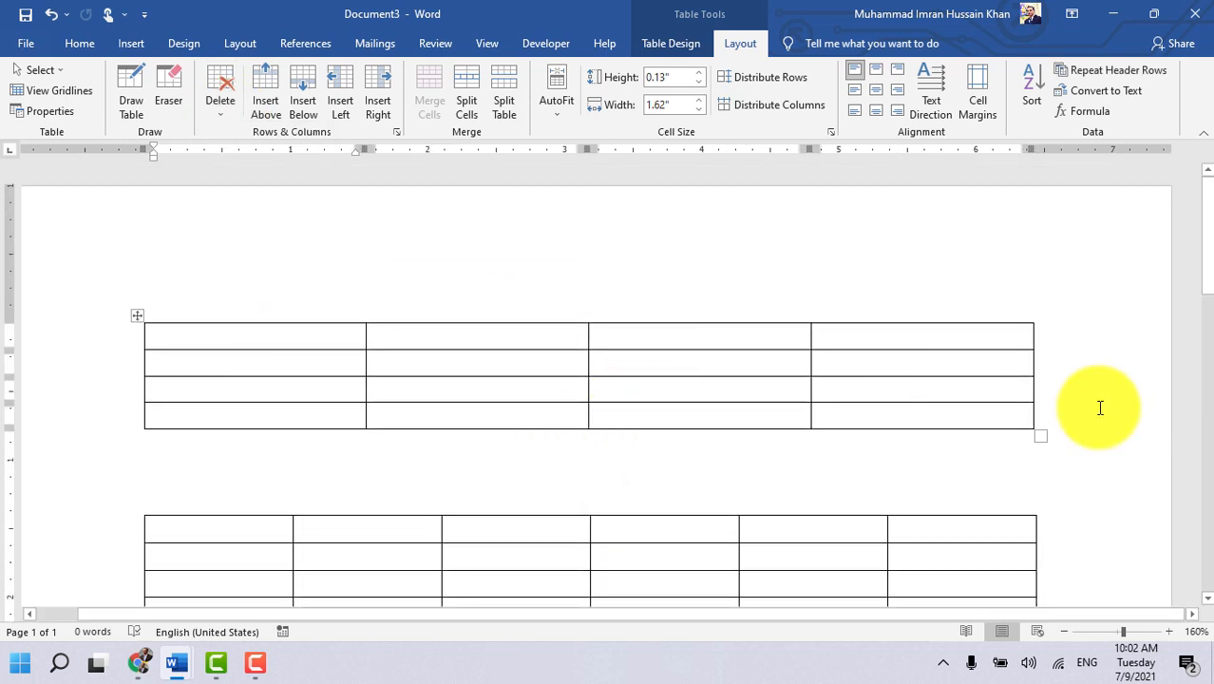
{"action": "type", "text": "Name"}
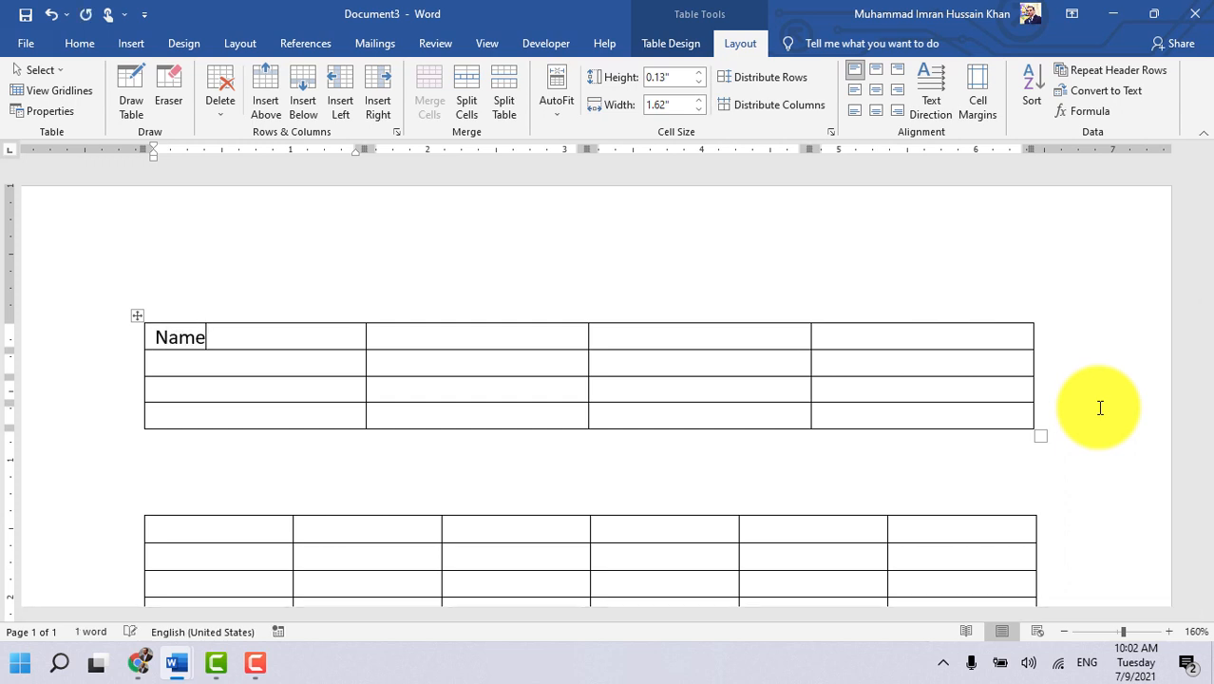
{"action": "key", "text": "Tab"}
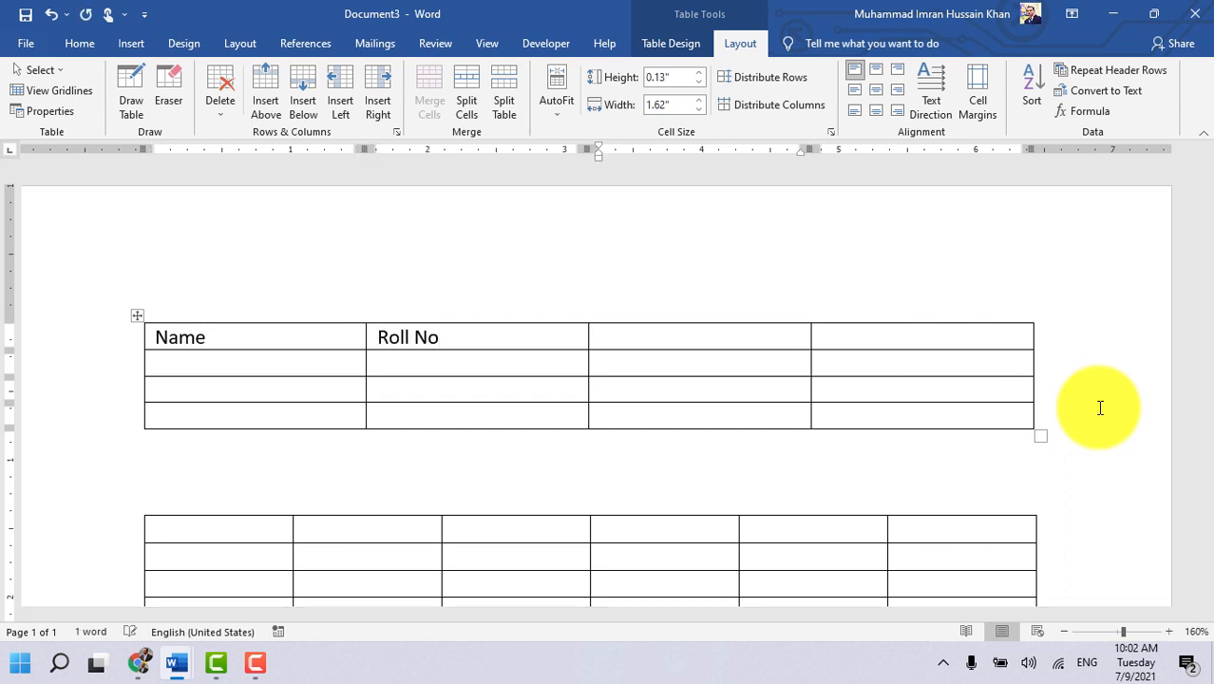
{"action": "type", "text": "Class"}
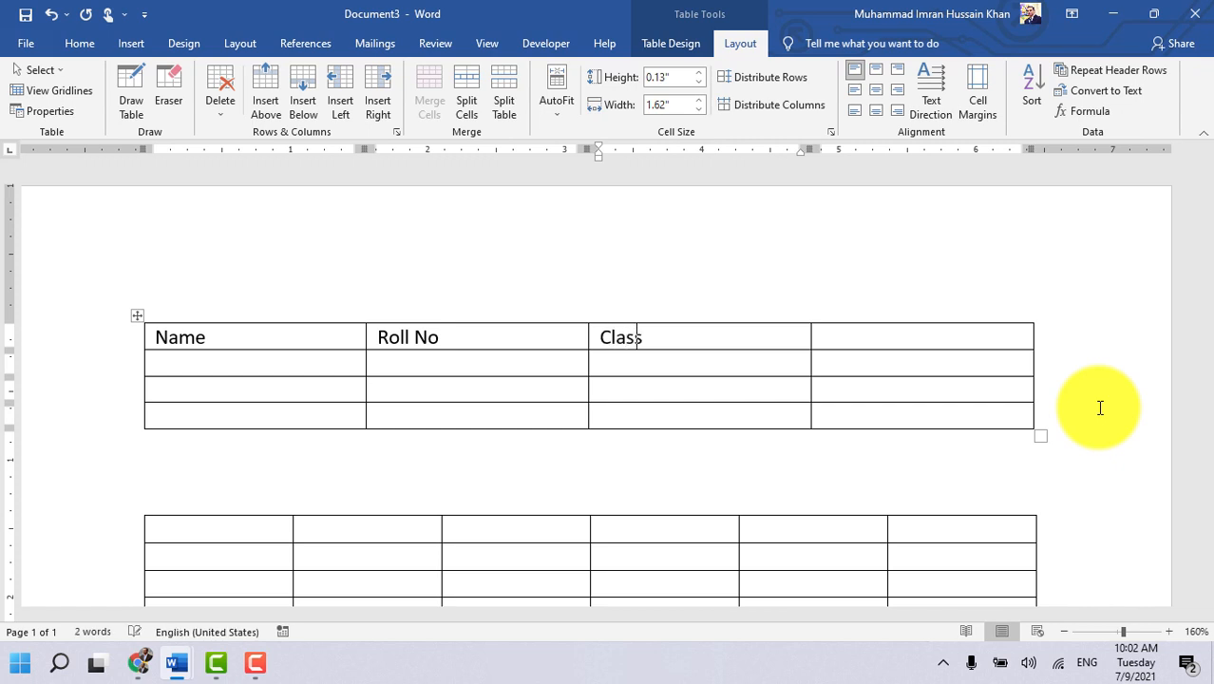
{"action": "type", "text": " S"}
{"action": "key", "text": "BackSpace"}
{"action": "key", "text": "Tab"}
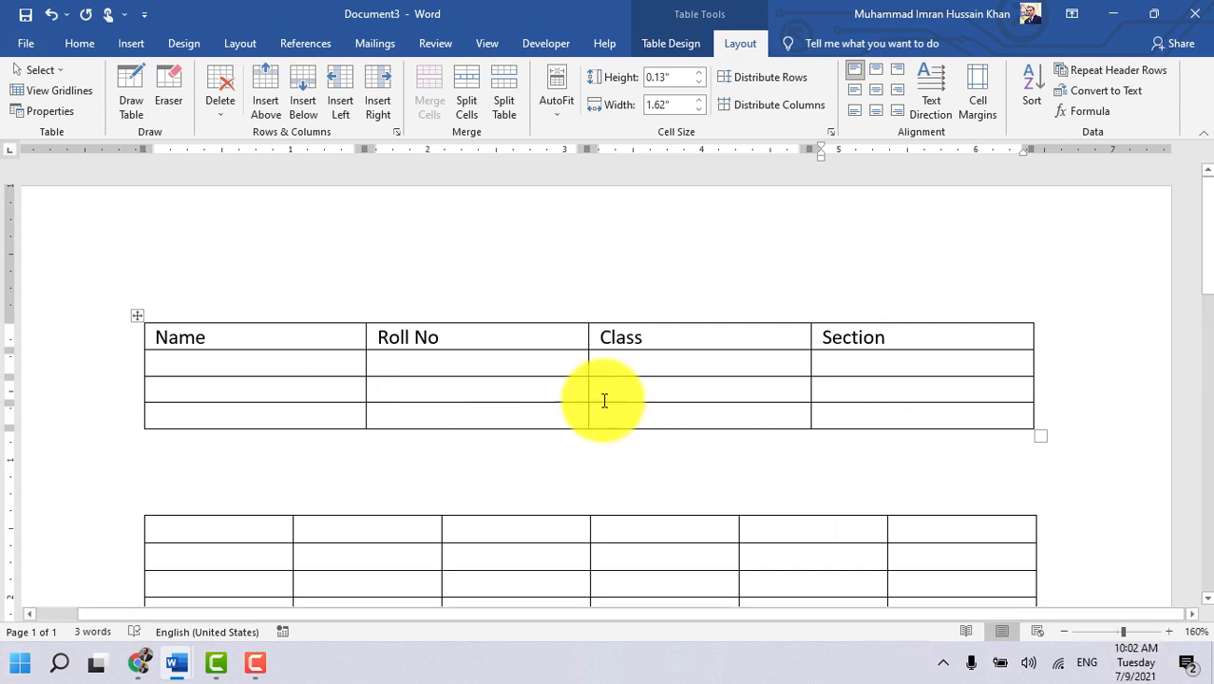
{"action": "left_click", "coordinate": [569, 385]}
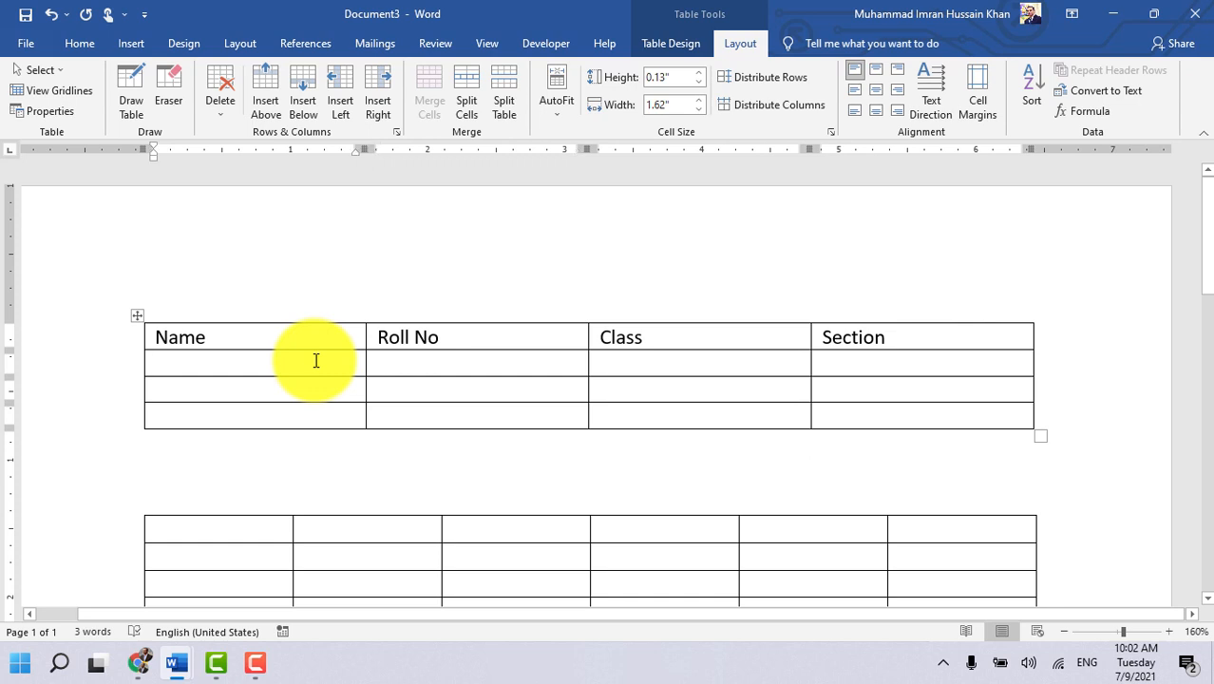
{"action": "left_click", "coordinate": [253, 367]}
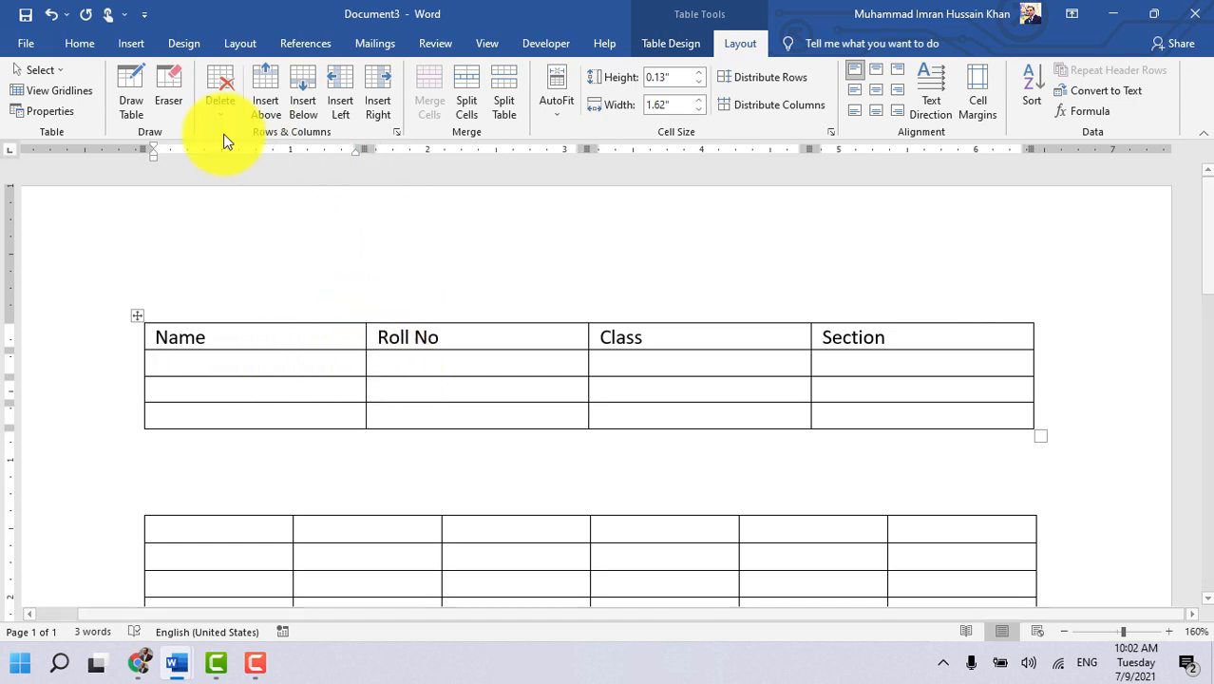
Step: Insert a column right of Name headed Father's Name
{"action": "left_click", "coordinate": [377, 98]}
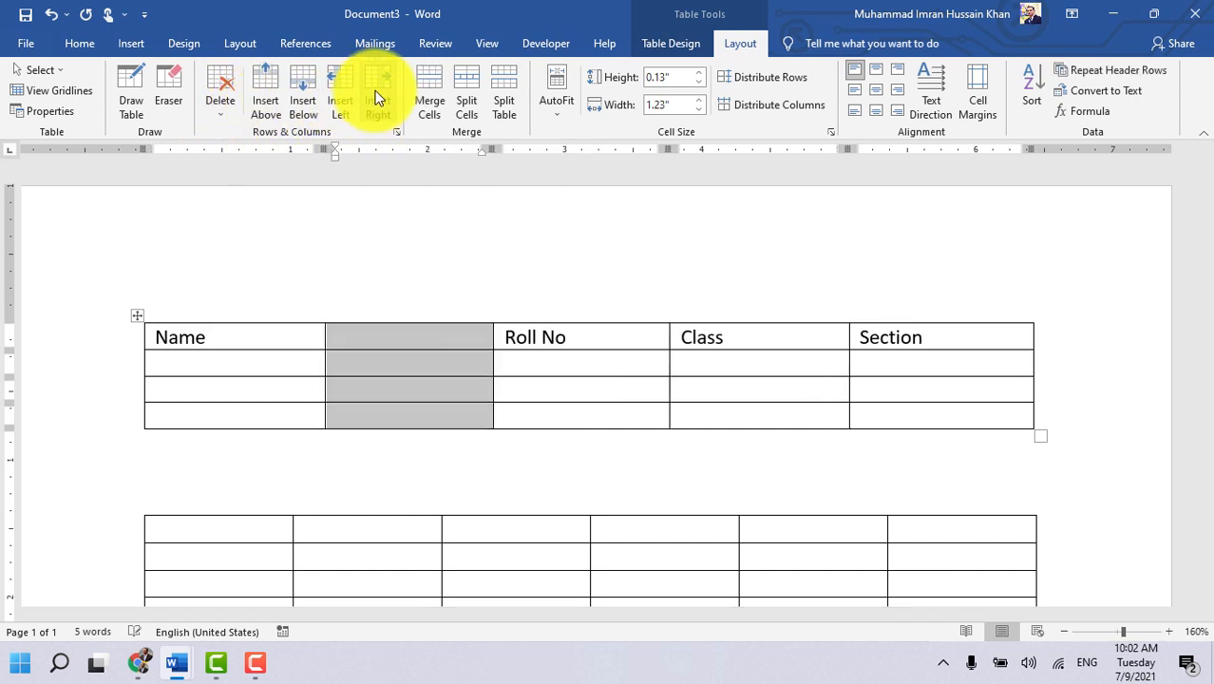
{"action": "left_click", "coordinate": [442, 336]}
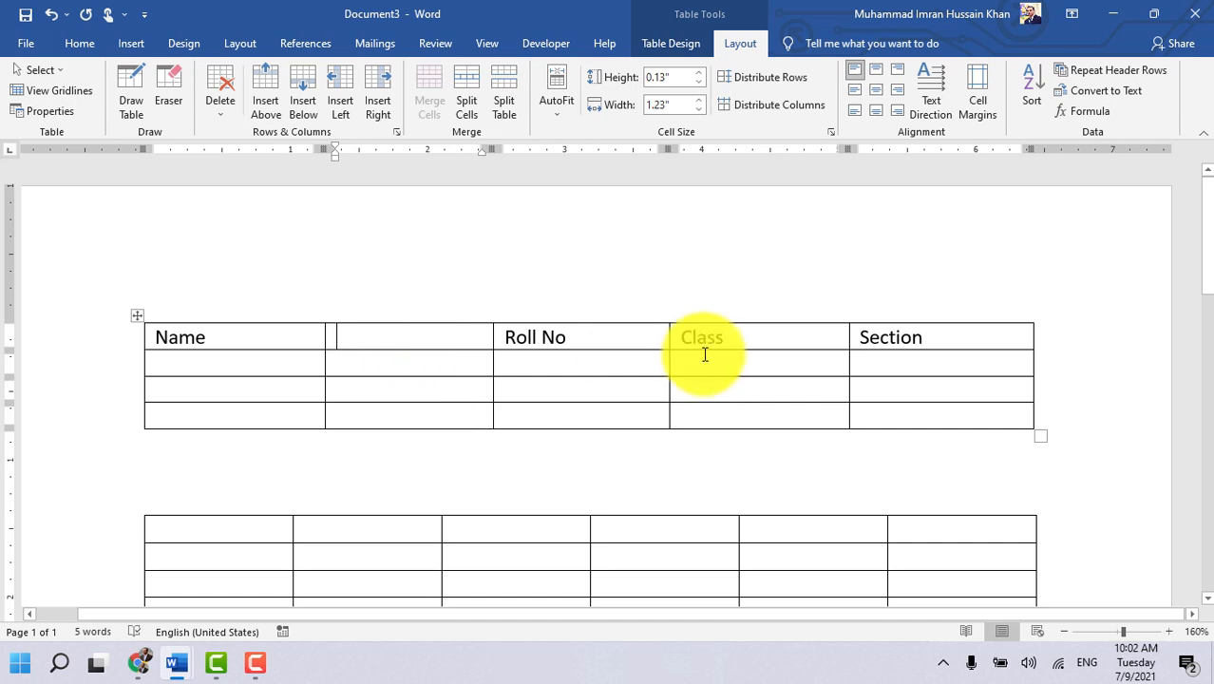
{"action": "type", "text": "Father’s Name"}
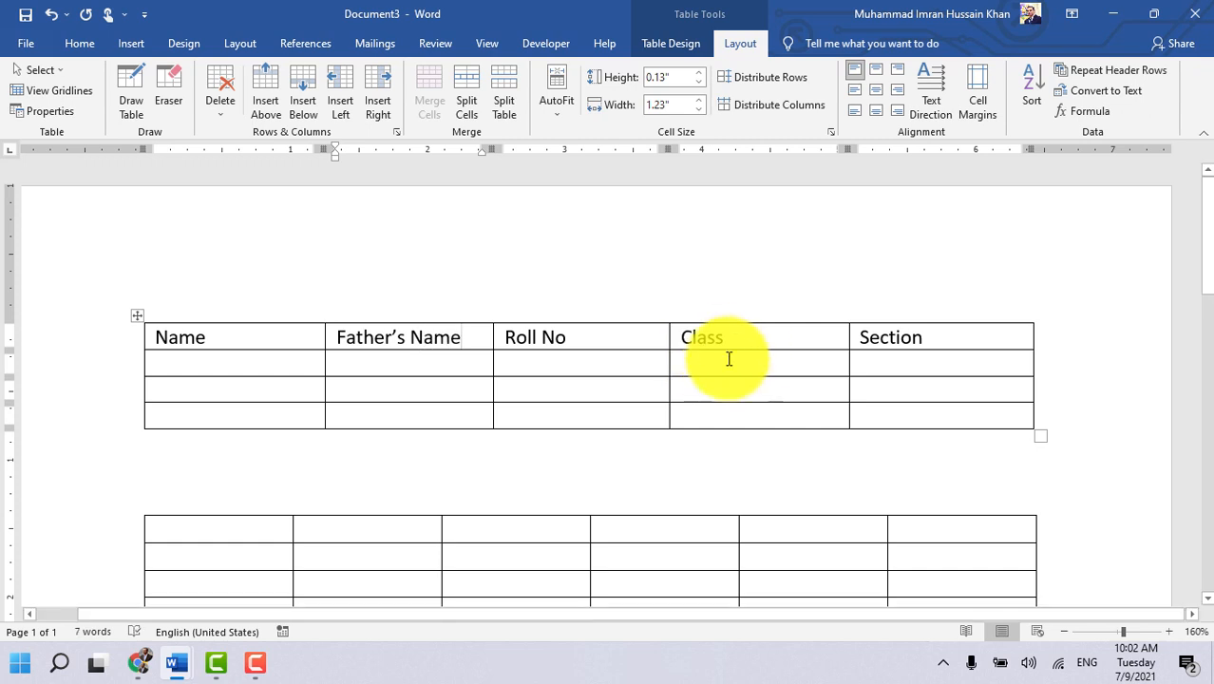
Step: Add two empty rows to the student table with Insert Above and Insert Below
{"action": "left_click", "coordinate": [626, 361]}
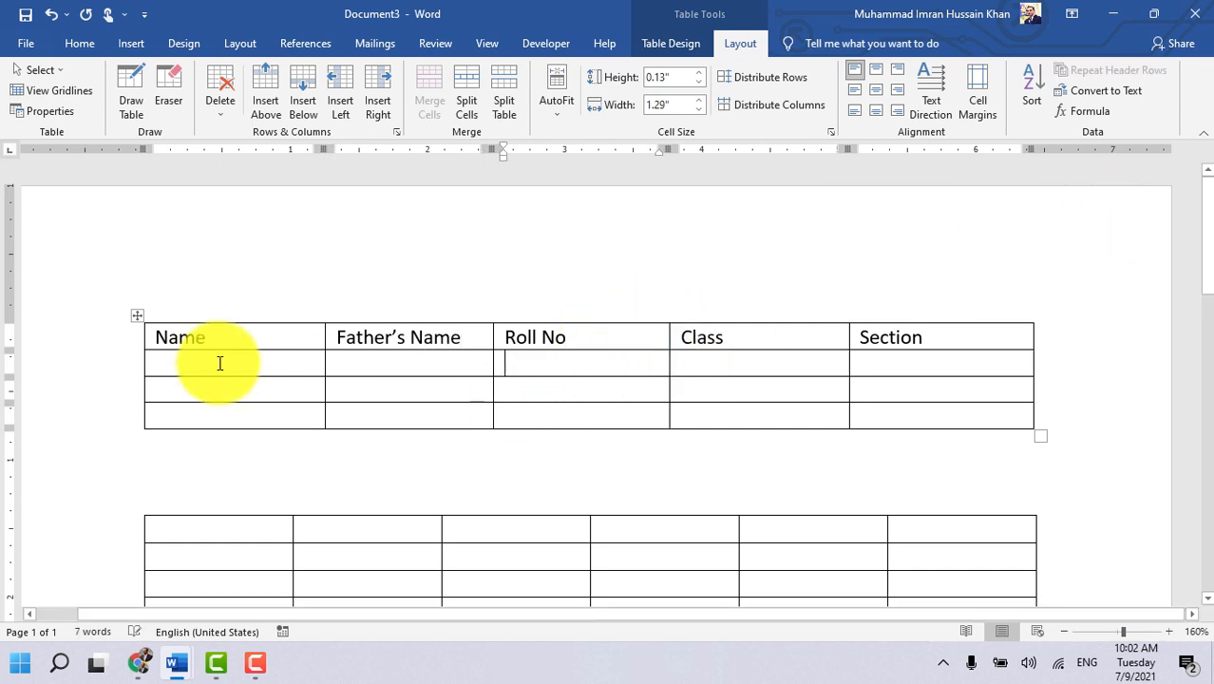
{"action": "left_click", "coordinate": [266, 112]}
{"action": "left_click", "coordinate": [306, 104]}
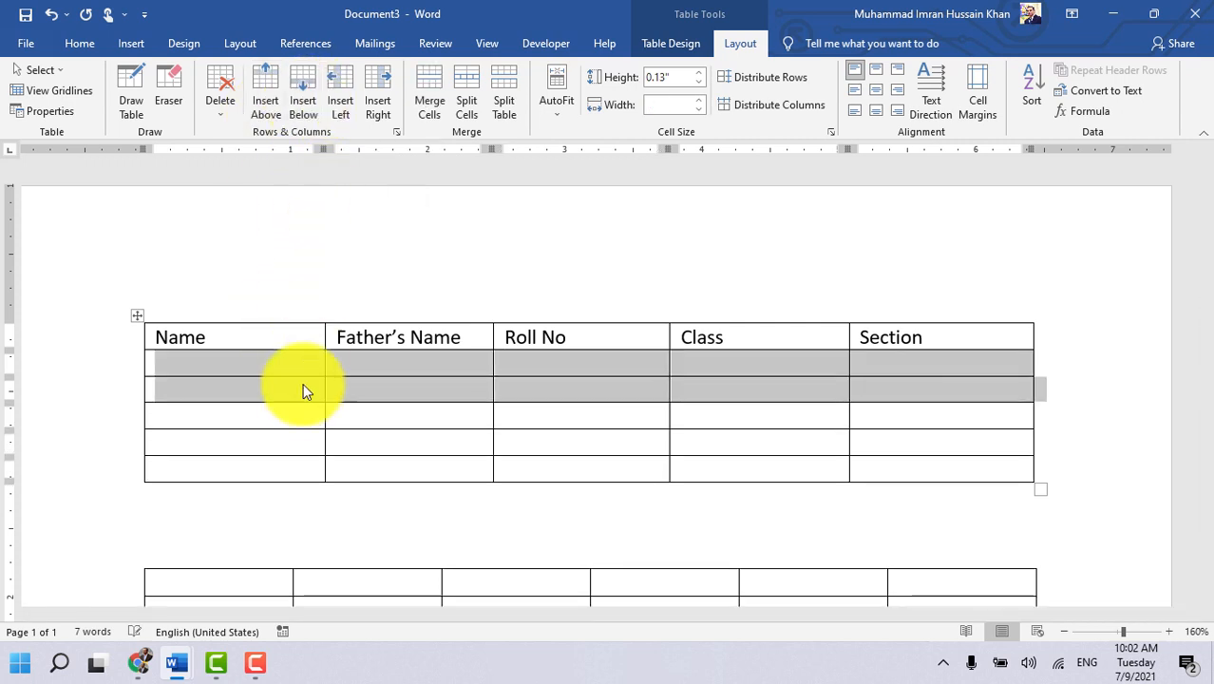
{"action": "left_click", "coordinate": [360, 398]}
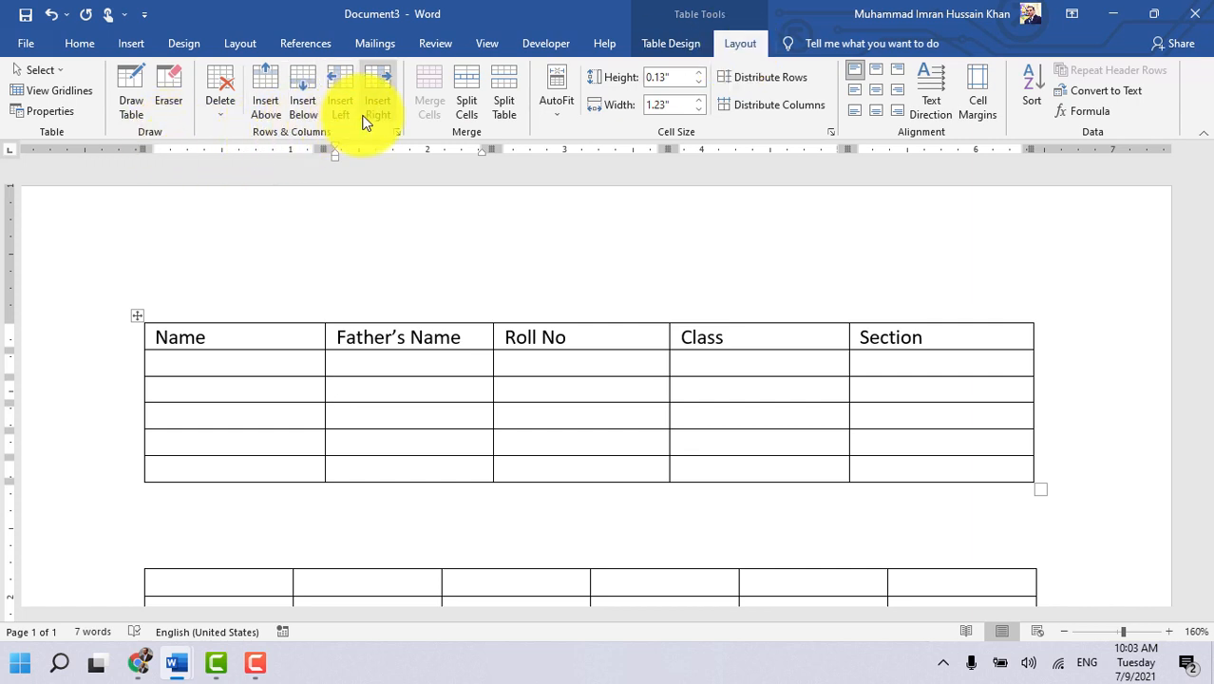
{"action": "mouse_move", "coordinate": [175, 662]}
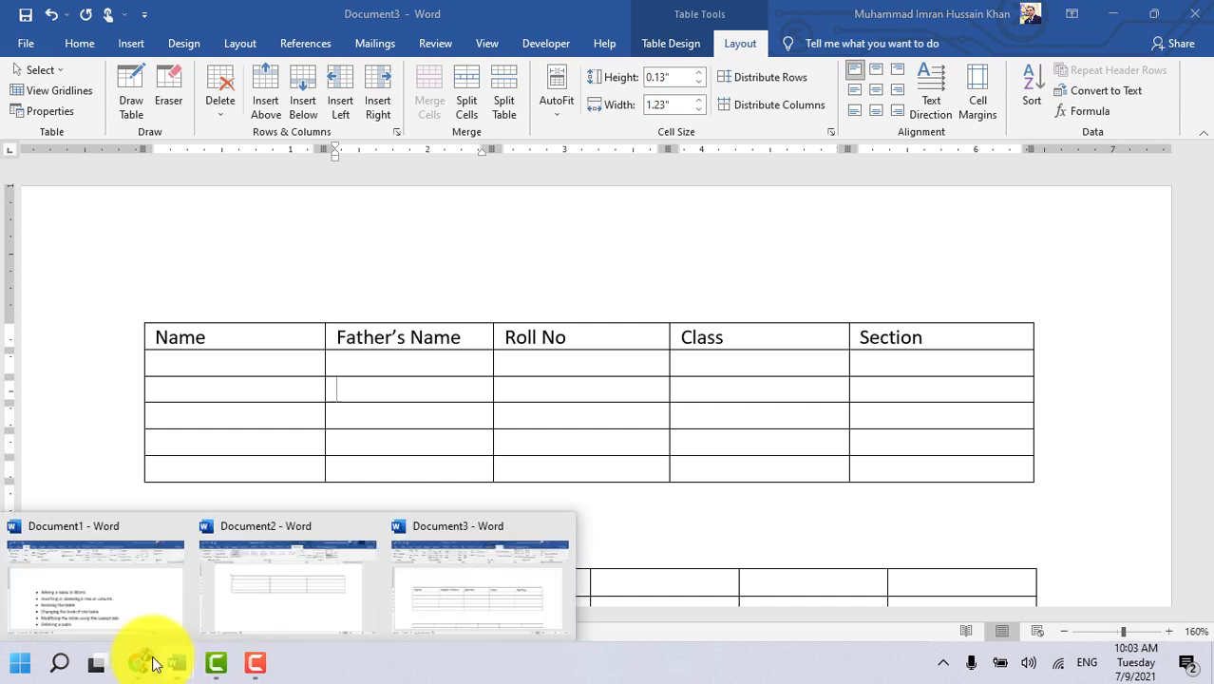
{"action": "left_click", "coordinate": [103, 615]}
{"action": "scroll", "coordinate": [480, 379], "scroll_direction": "down", "scroll_amount": 1}
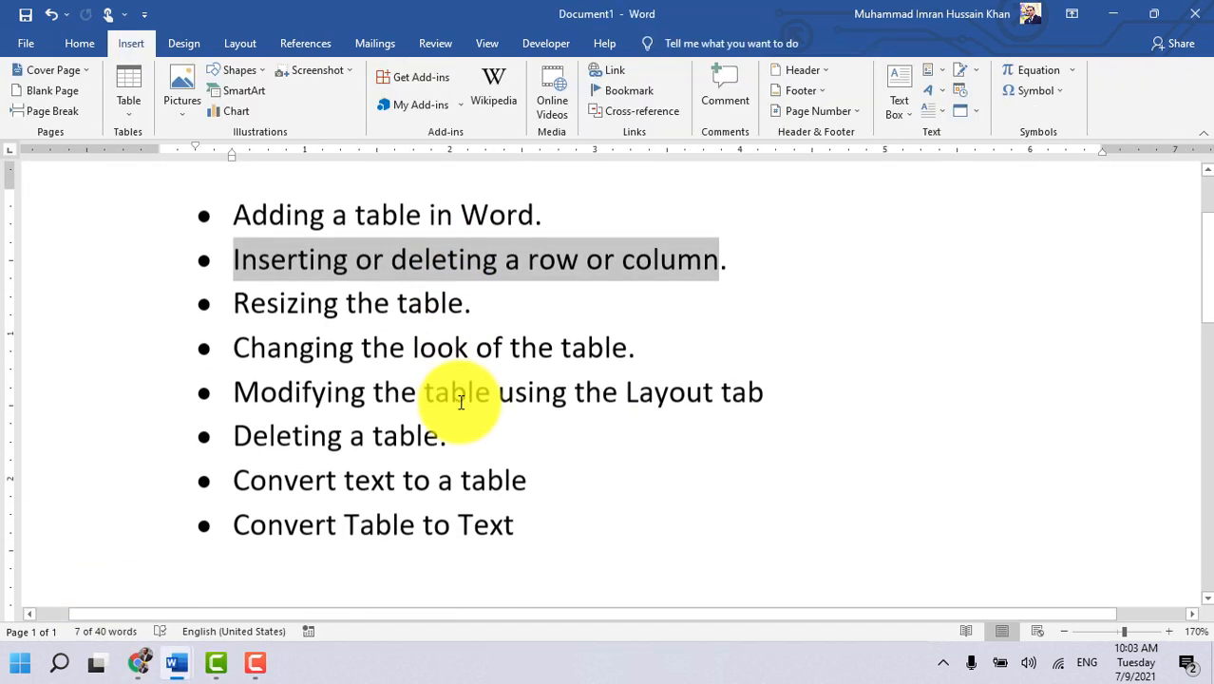
{"action": "left_click", "coordinate": [471, 311]}
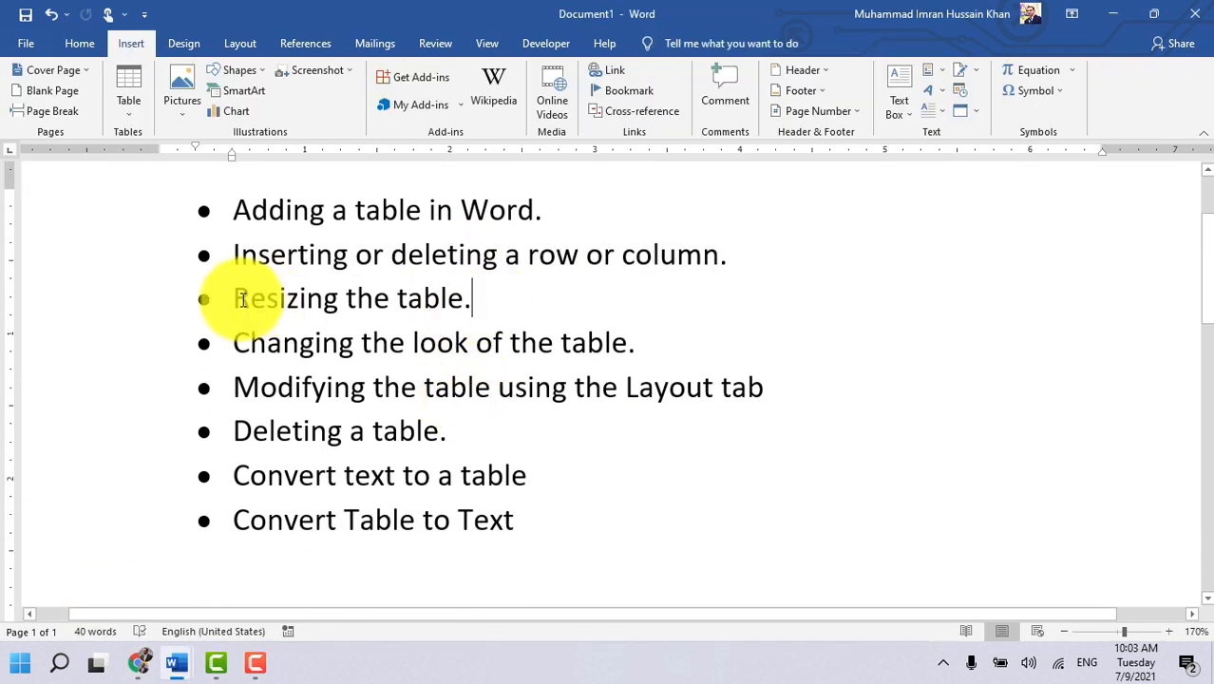
{"action": "left_click_drag", "start_coordinate": [235, 298], "coordinate": [487, 301]}
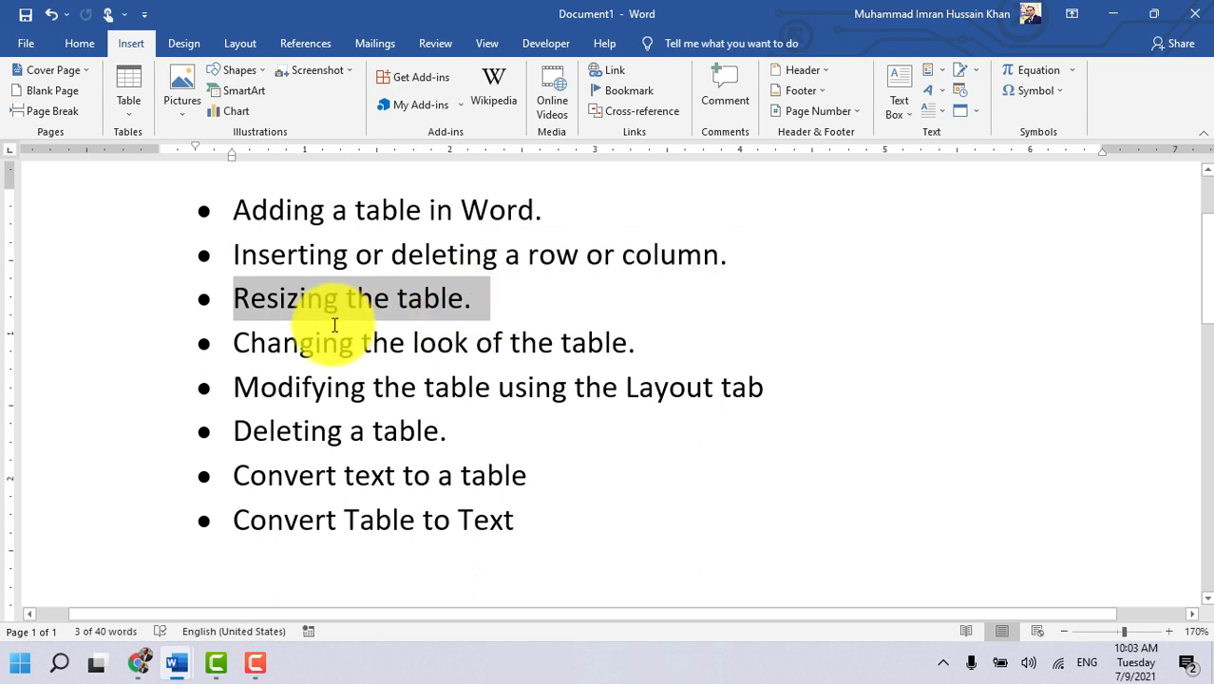
{"action": "key", "text": "alt+Tab"}
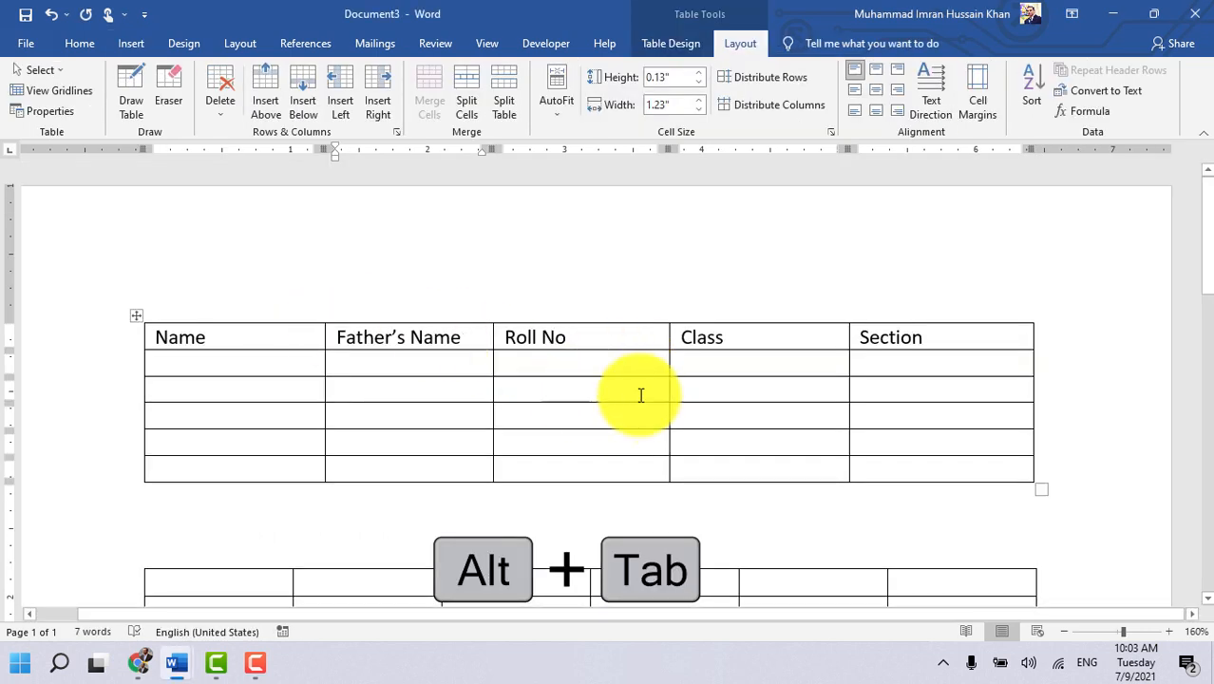
Step: Resize the student table narrower and taller, and widen Name and Father's Name, narrowing Roll No and Class
{"action": "scroll", "coordinate": [705, 406], "scroll_direction": "down", "scroll_amount": 1}
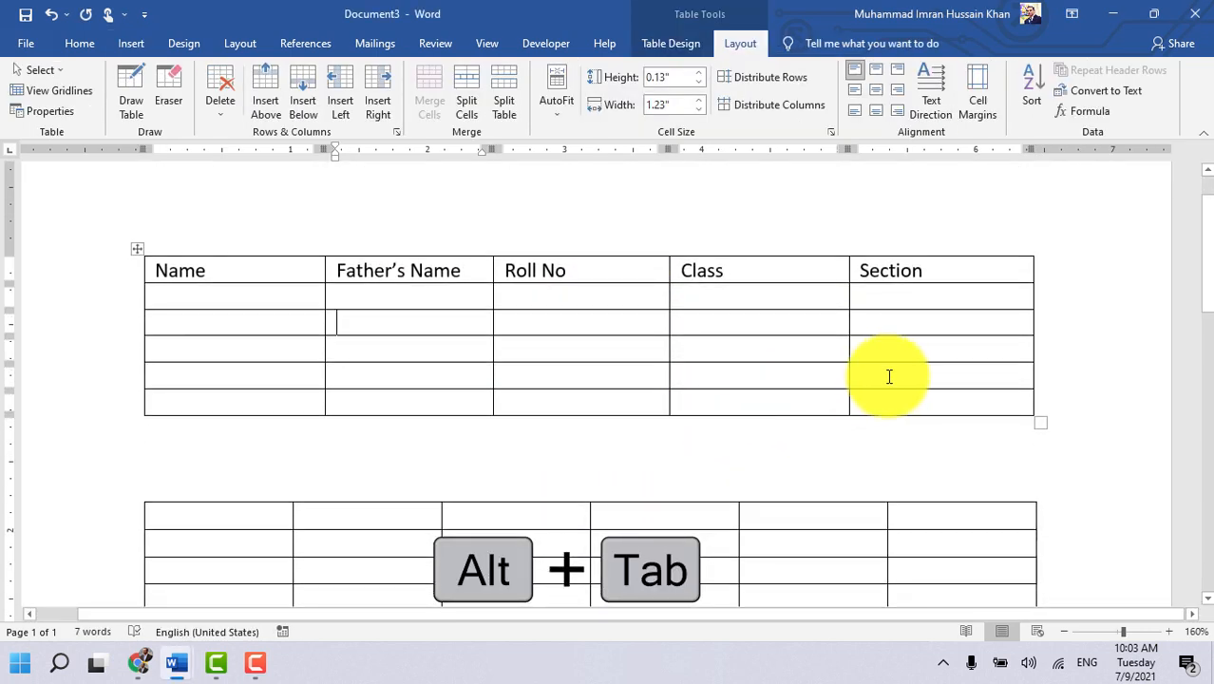
{"action": "left_click_drag", "start_coordinate": [1038, 423], "coordinate": [1034, 450]}
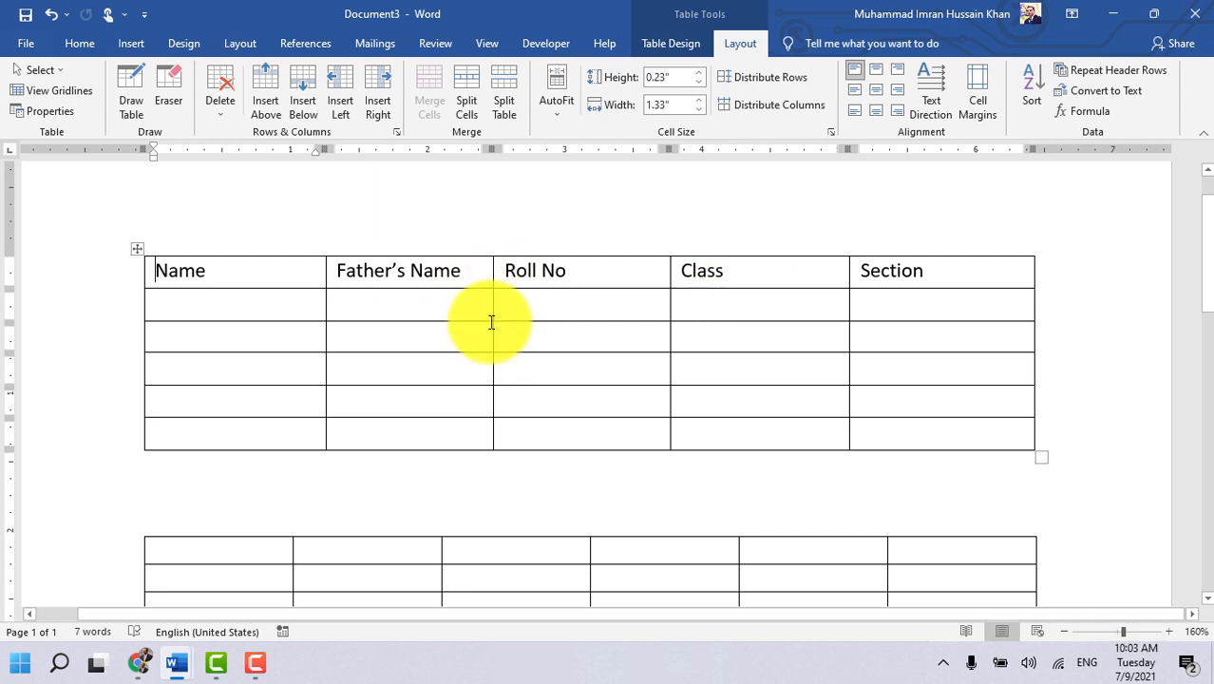
{"action": "left_click_drag", "start_coordinate": [491, 334], "coordinate": [556, 339]}
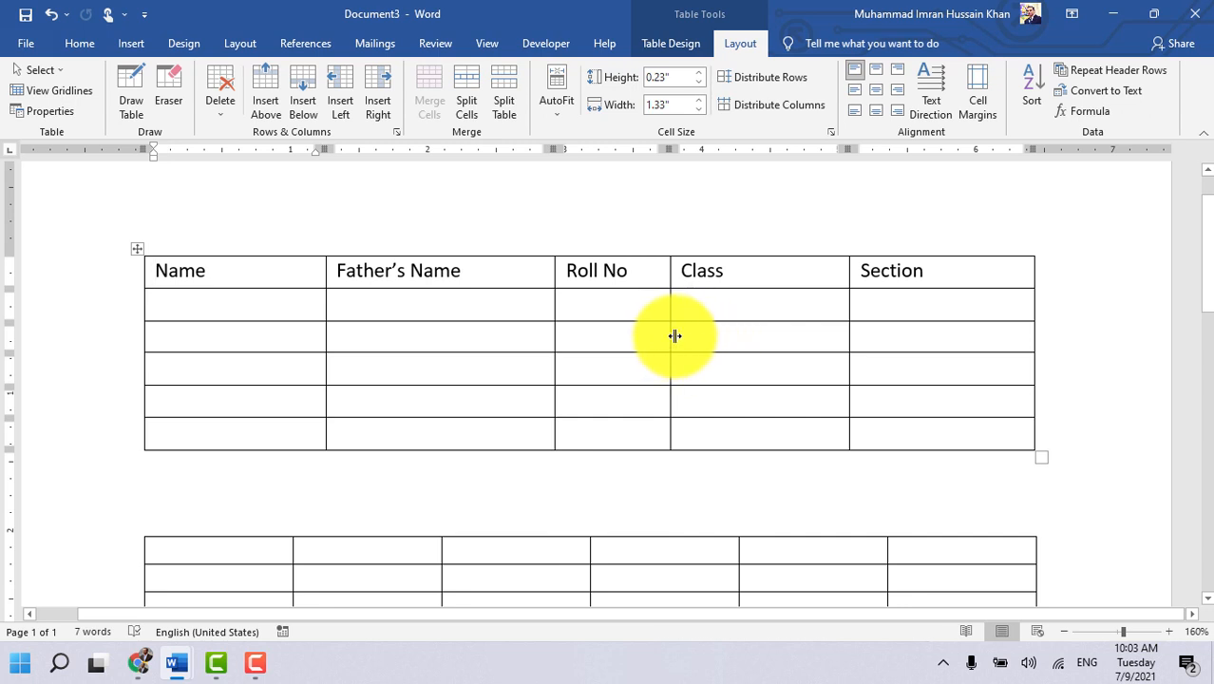
{"action": "left_click_drag", "start_coordinate": [675, 335], "coordinate": [730, 332]}
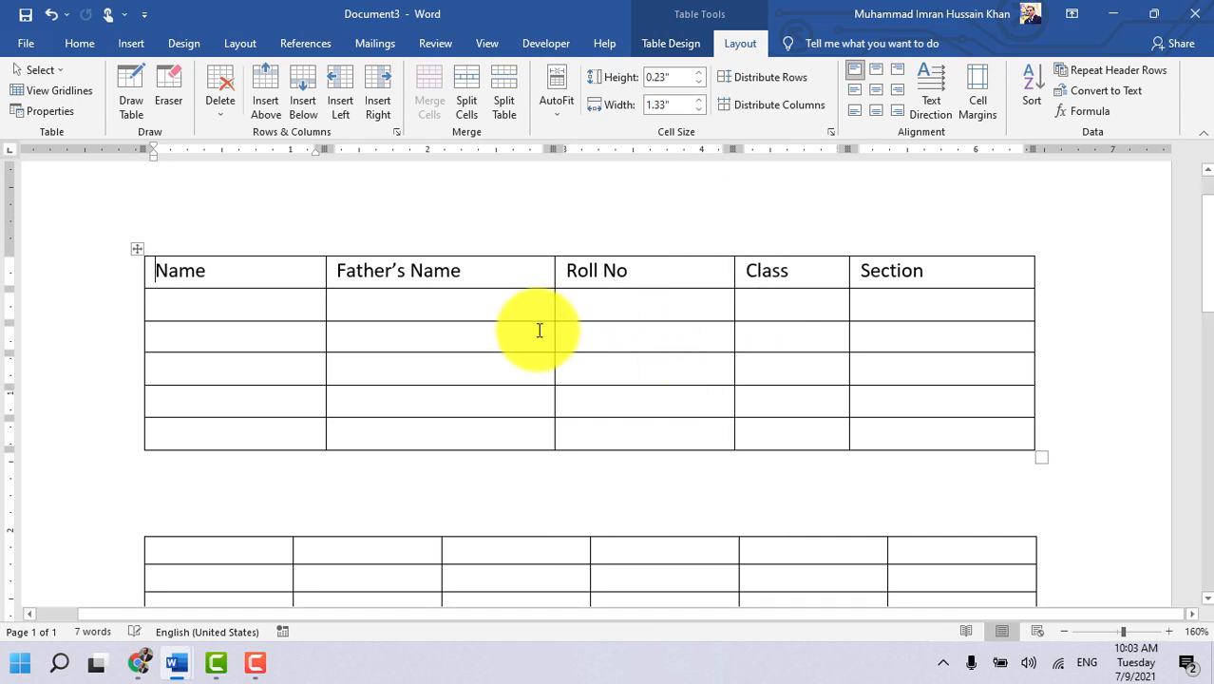
{"action": "left_click_drag", "start_coordinate": [556, 339], "coordinate": [613, 339]}
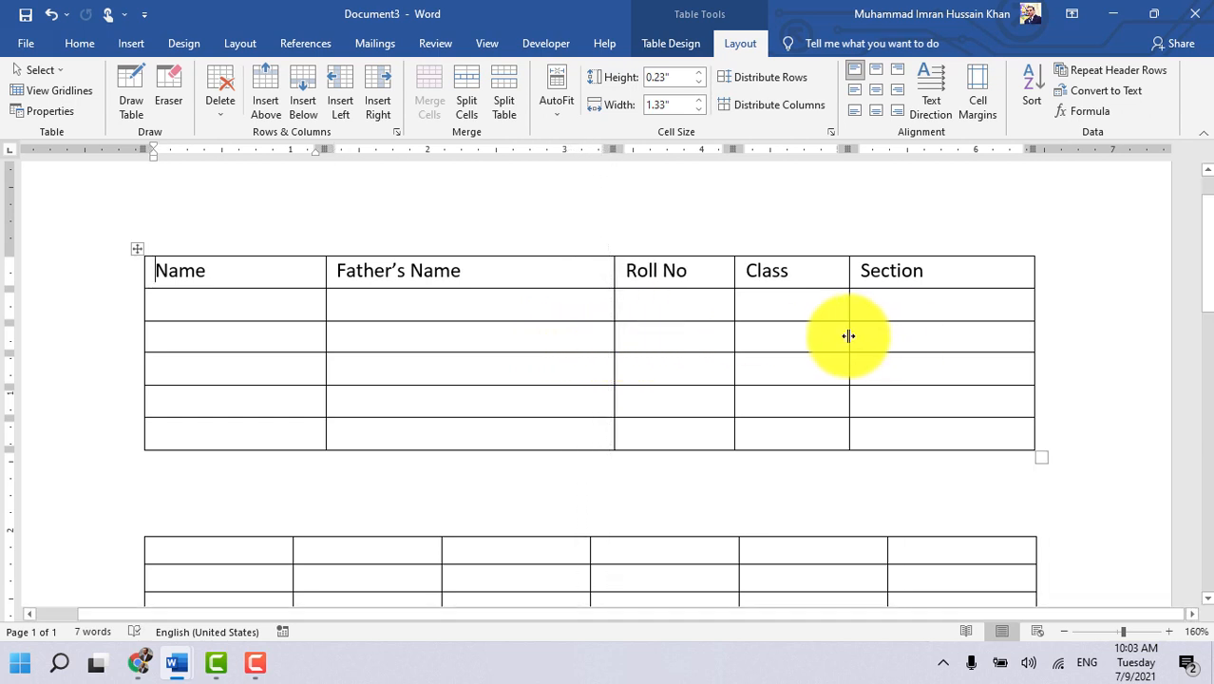
{"action": "left_click_drag", "start_coordinate": [848, 335], "coordinate": [906, 334]}
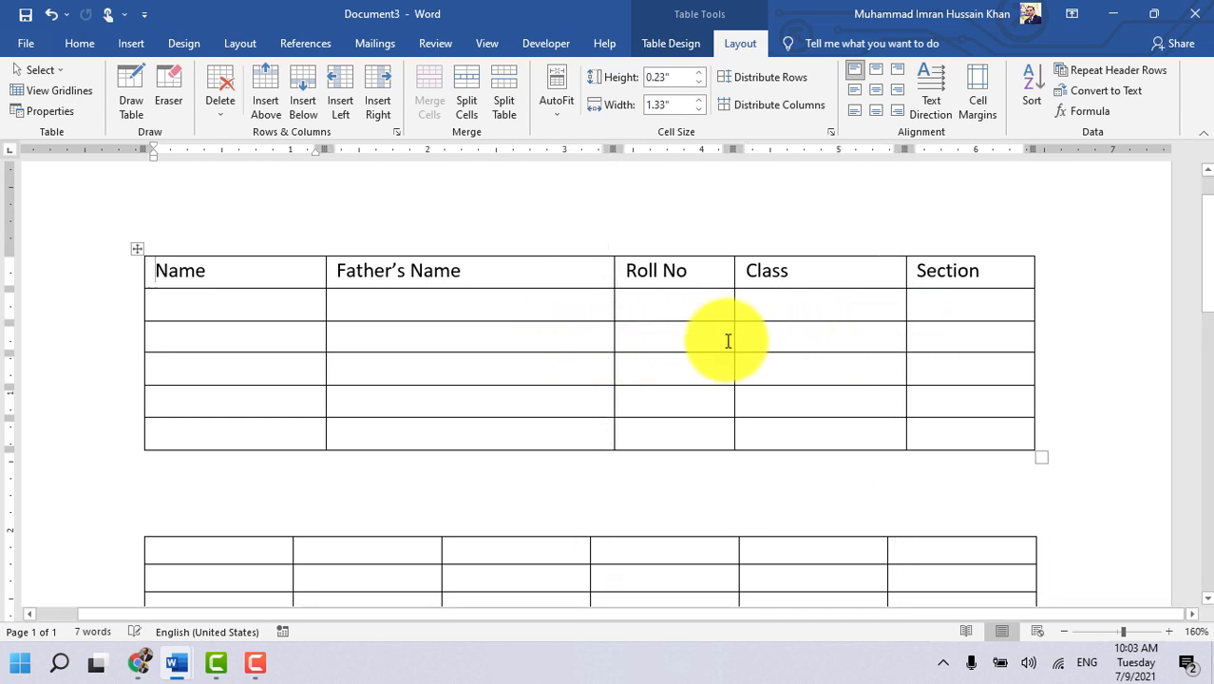
{"action": "left_click_drag", "start_coordinate": [733, 341], "coordinate": [777, 339]}
{"action": "left_click_drag", "start_coordinate": [615, 333], "coordinate": [640, 334]}
{"action": "left_click_drag", "start_coordinate": [325, 343], "coordinate": [375, 351]}
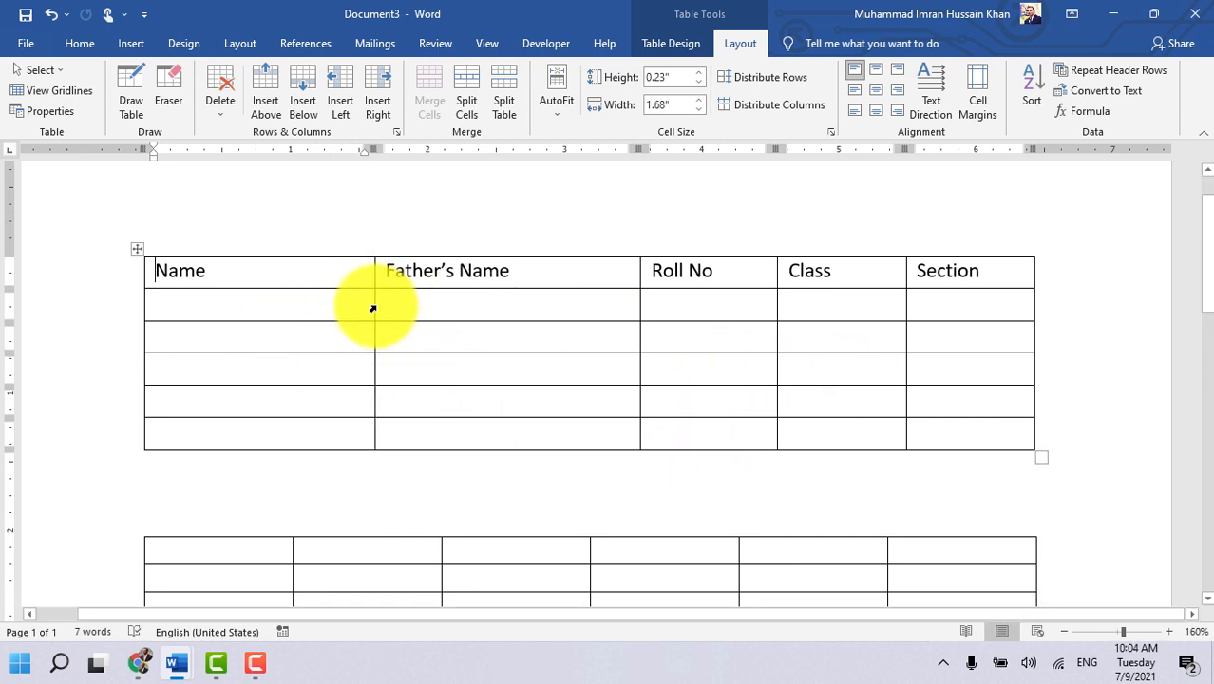
{"action": "left_click_drag", "start_coordinate": [378, 305], "coordinate": [389, 305]}
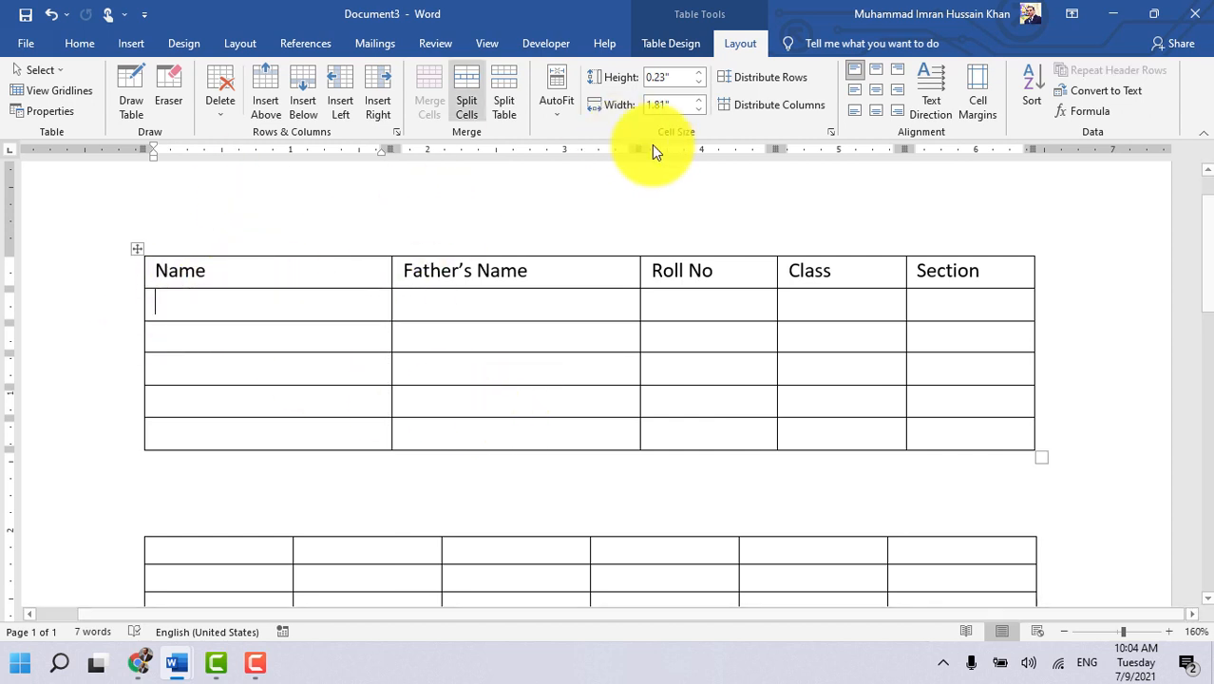
Step: Set the Name and Father's Name columns to a 2" width
{"action": "left_click", "coordinate": [674, 77]}
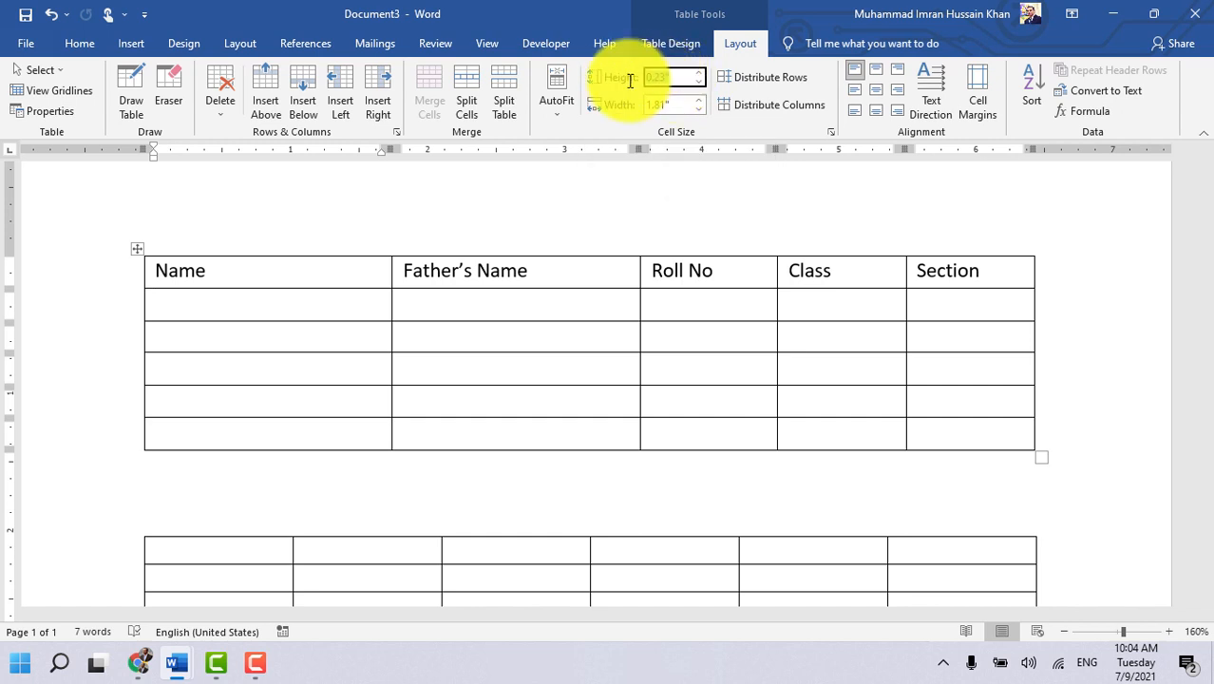
{"action": "left_click", "coordinate": [665, 102]}
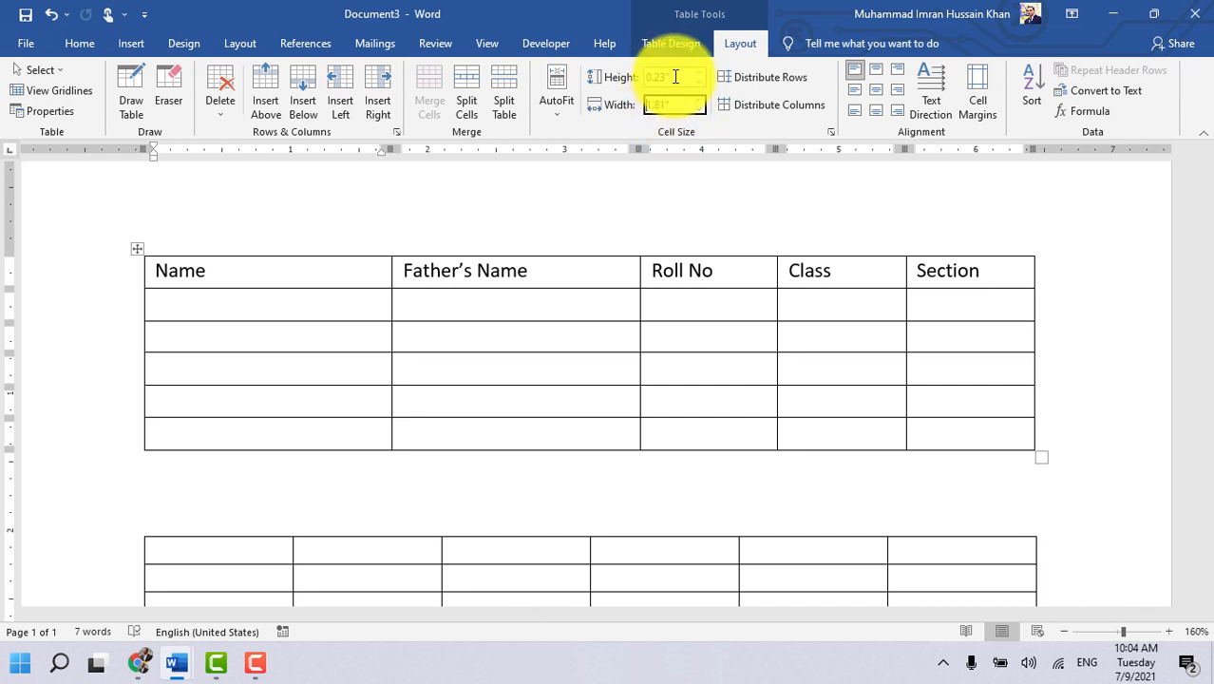
{"action": "left_click", "coordinate": [676, 77]}
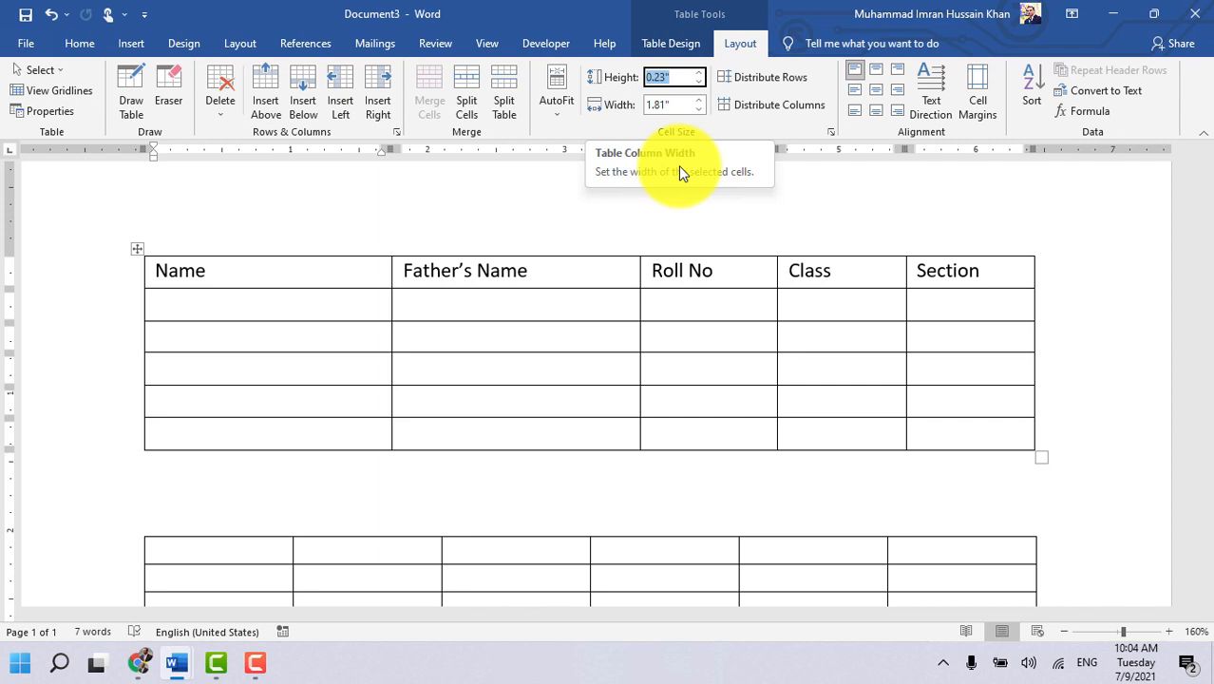
{"action": "left_click", "coordinate": [673, 103]}
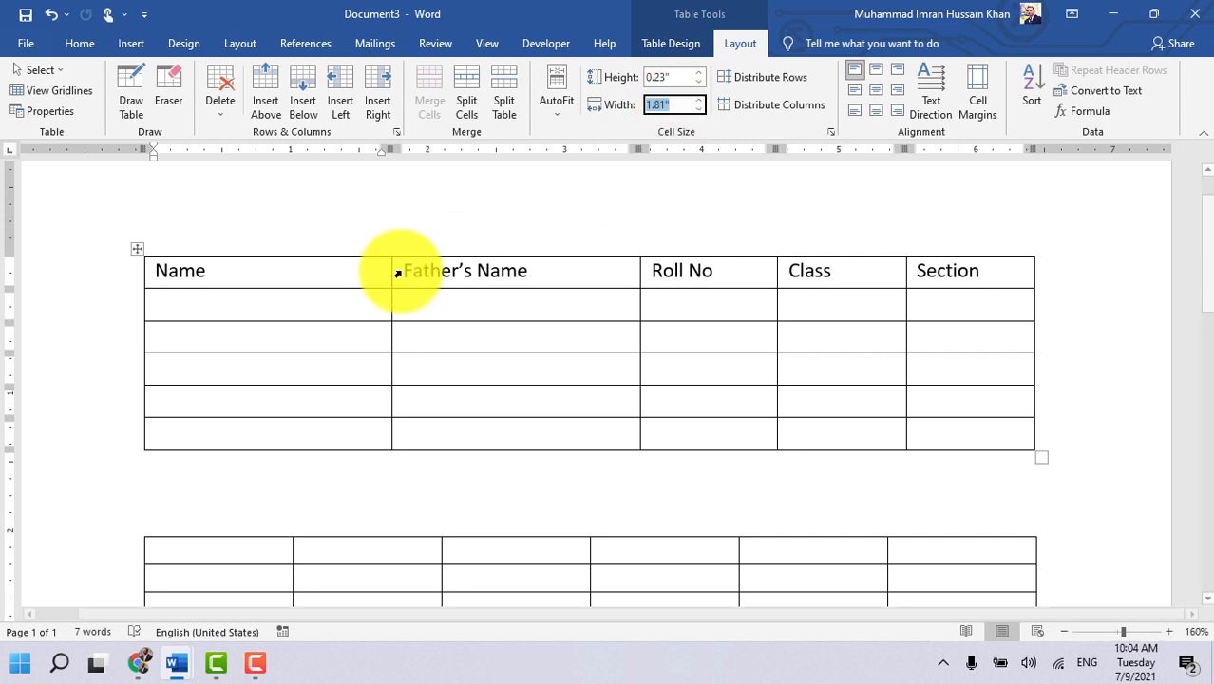
{"action": "left_click", "coordinate": [320, 303]}
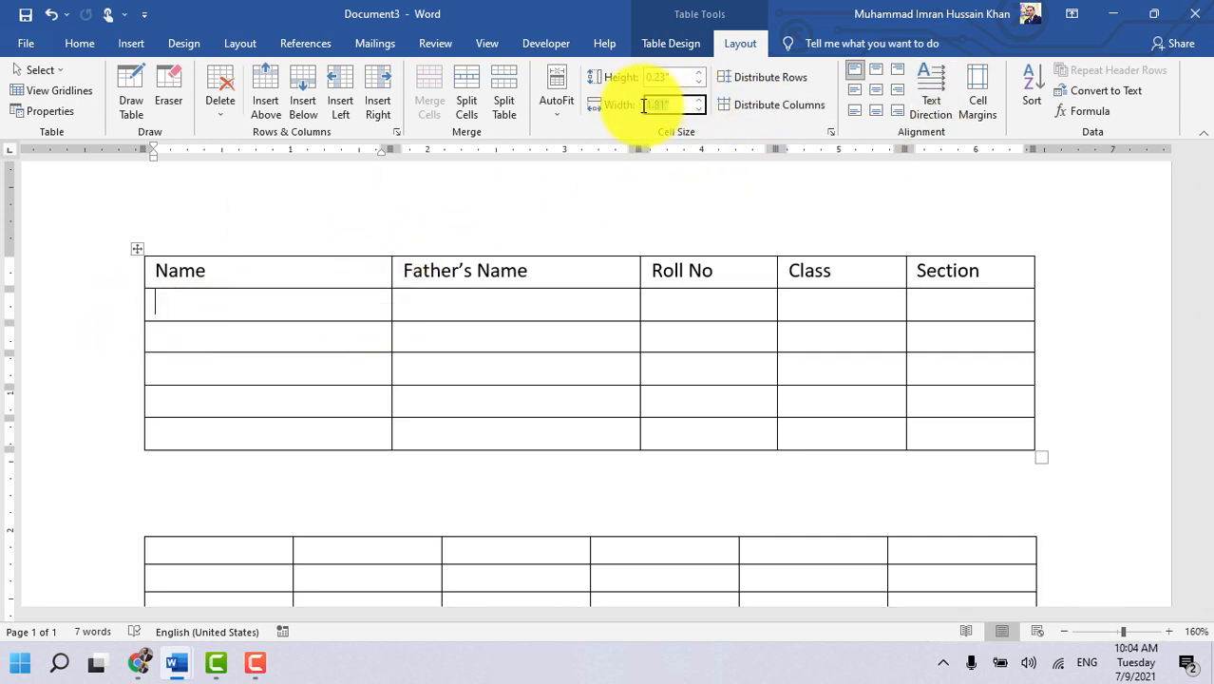
{"action": "key", "text": "Return"}
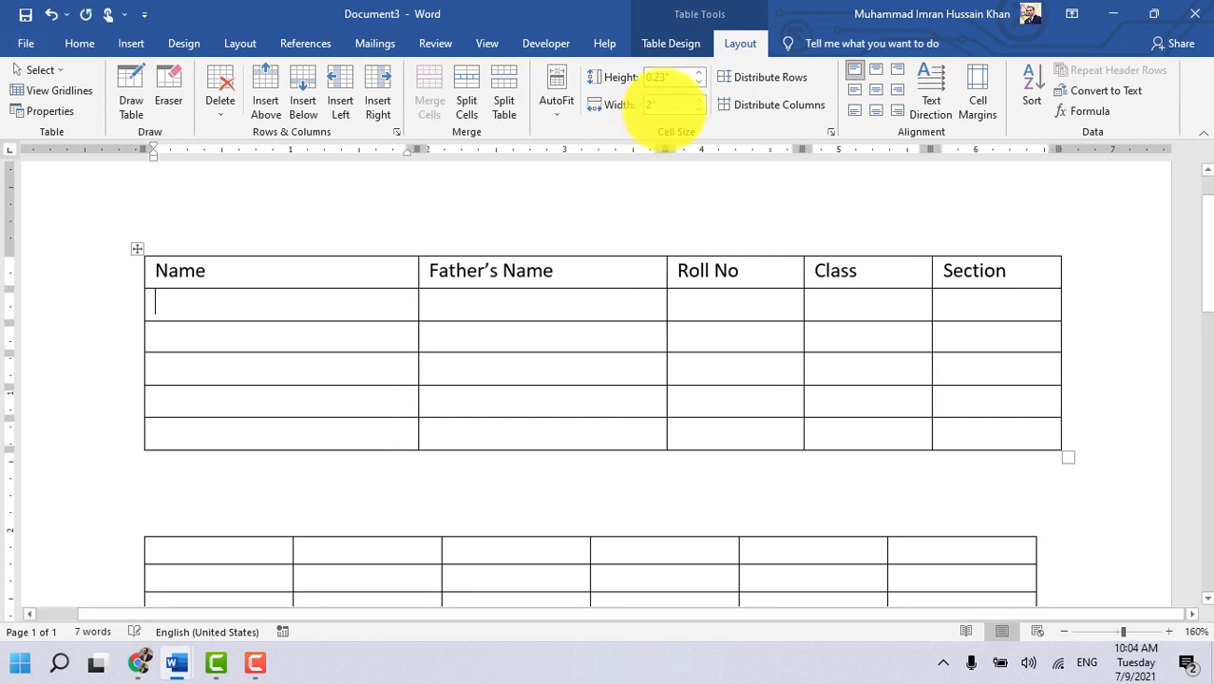
{"action": "left_click", "coordinate": [670, 103]}
{"action": "type", "text": "2"}
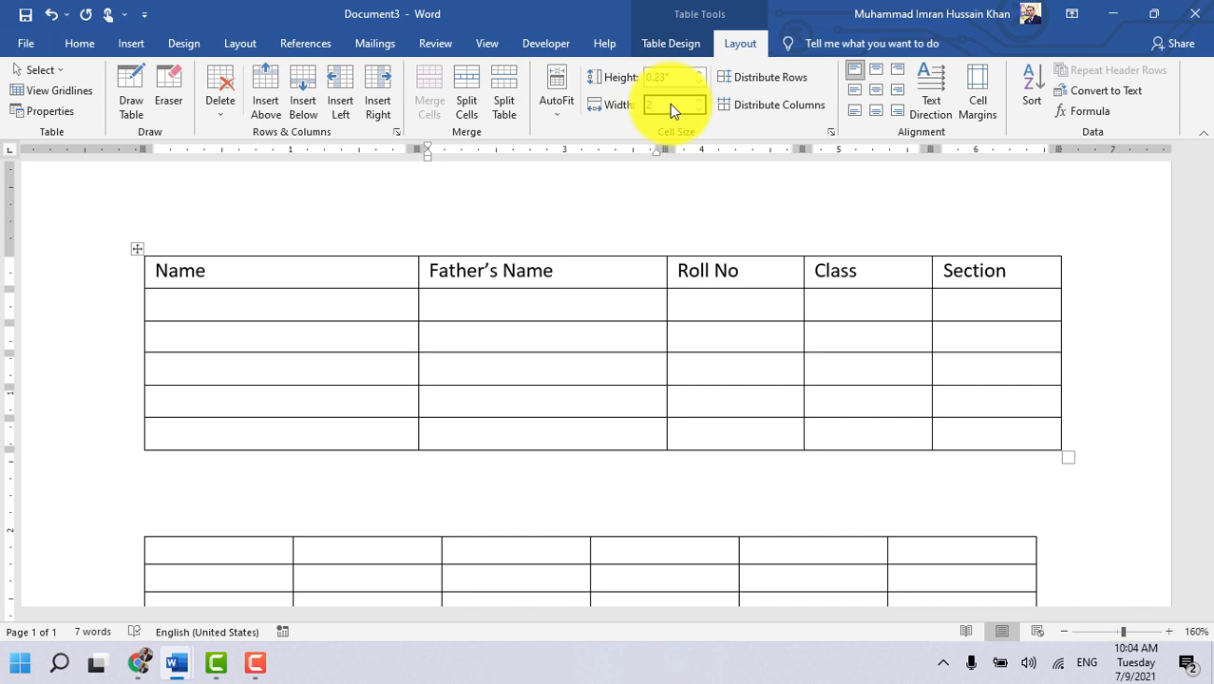
{"action": "key", "text": "Return"}
{"action": "left_click", "coordinate": [251, 301]}
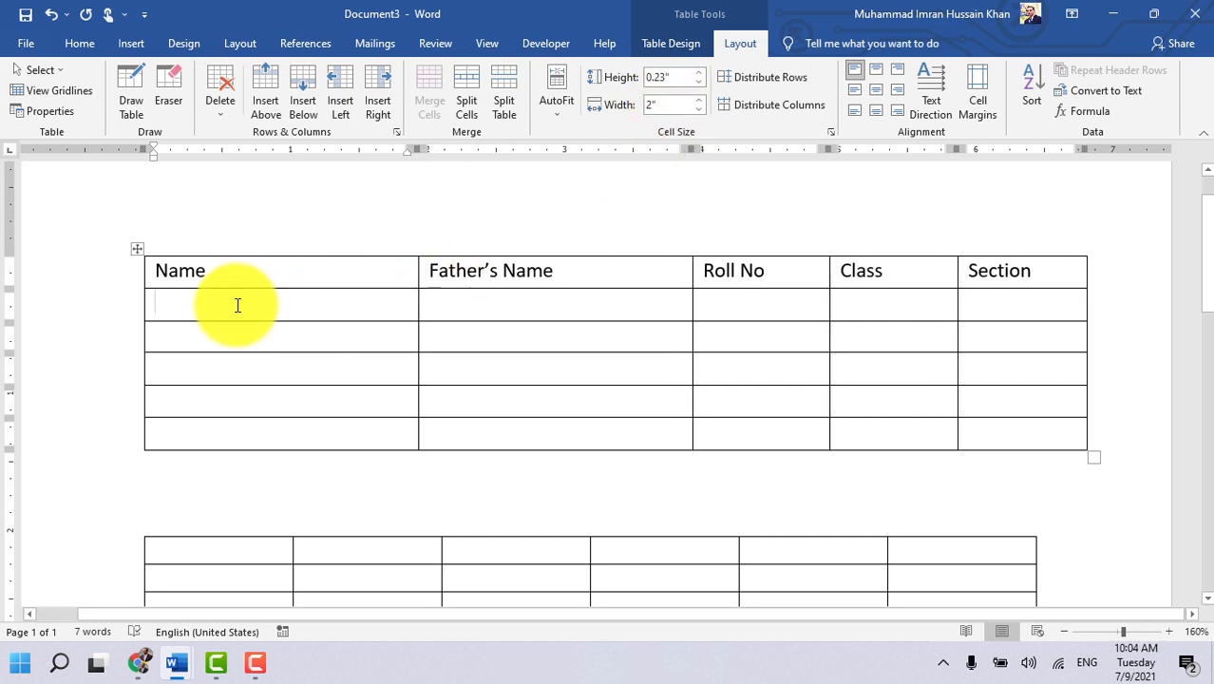
Step: Try a 1" width on the Roll No, Class and Section cells, then undo it
{"action": "left_click", "coordinate": [621, 253]}
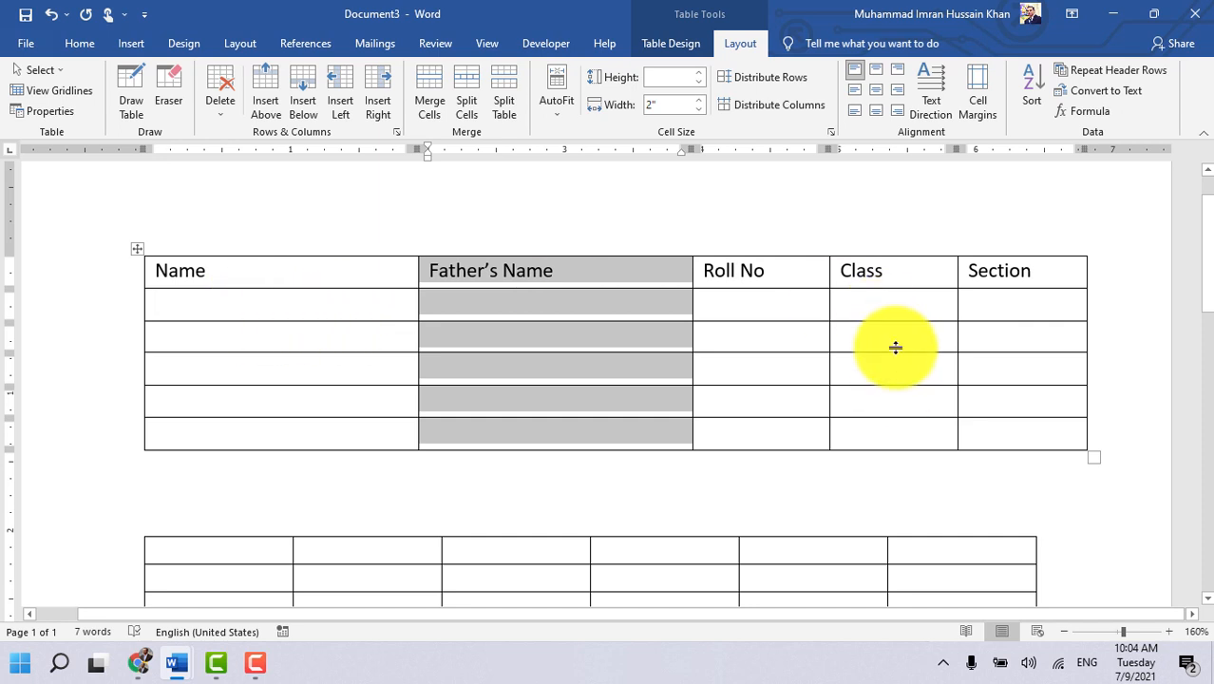
{"action": "left_click", "coordinate": [807, 312]}
{"action": "left_click_drag", "start_coordinate": [786, 312], "coordinate": [1000, 429]}
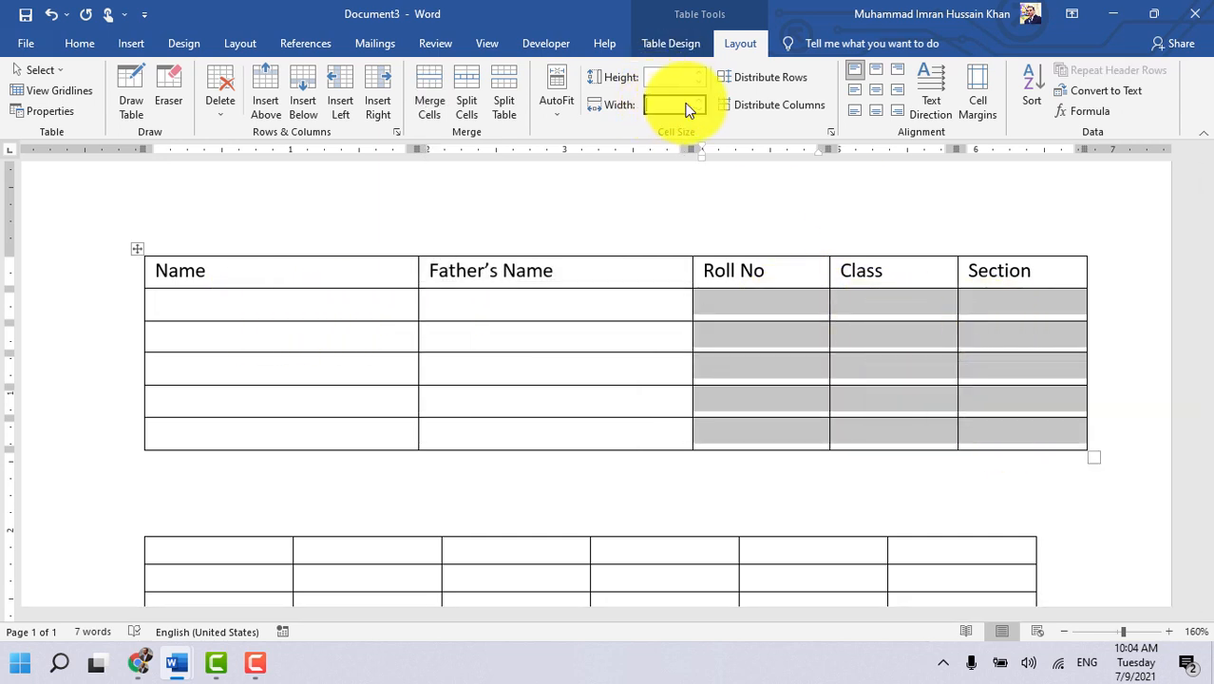
{"action": "type", "text": "1"}
{"action": "key", "text": "Return"}
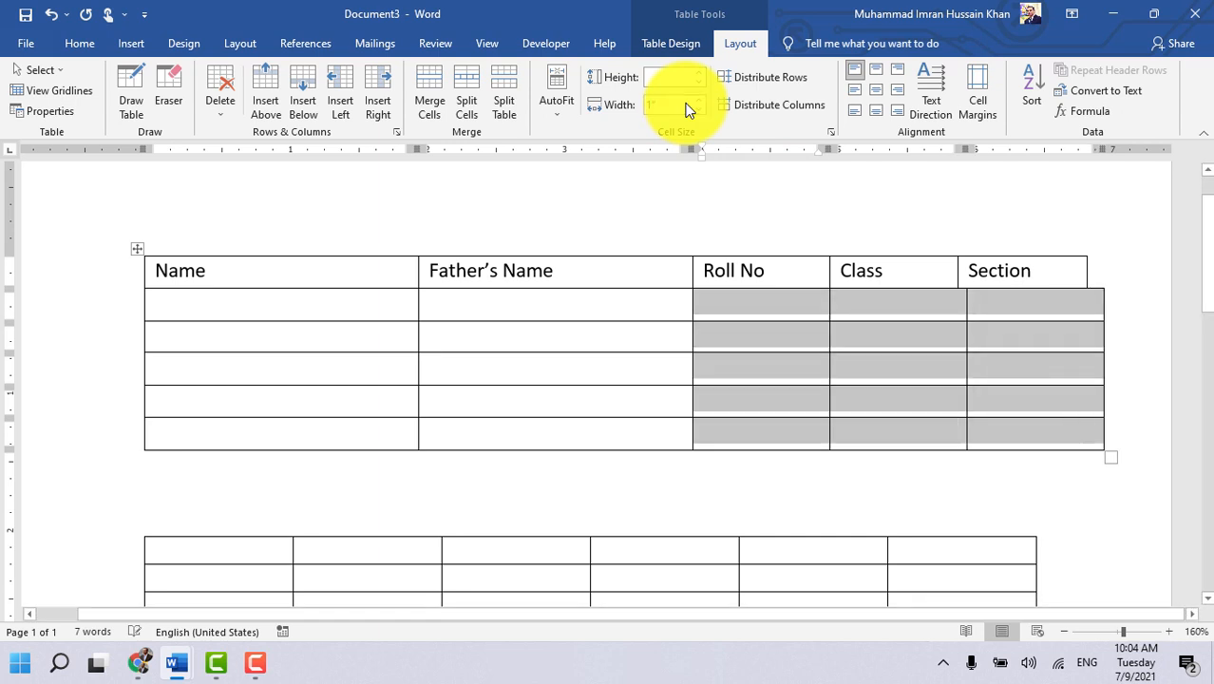
{"action": "left_click", "coordinate": [805, 350]}
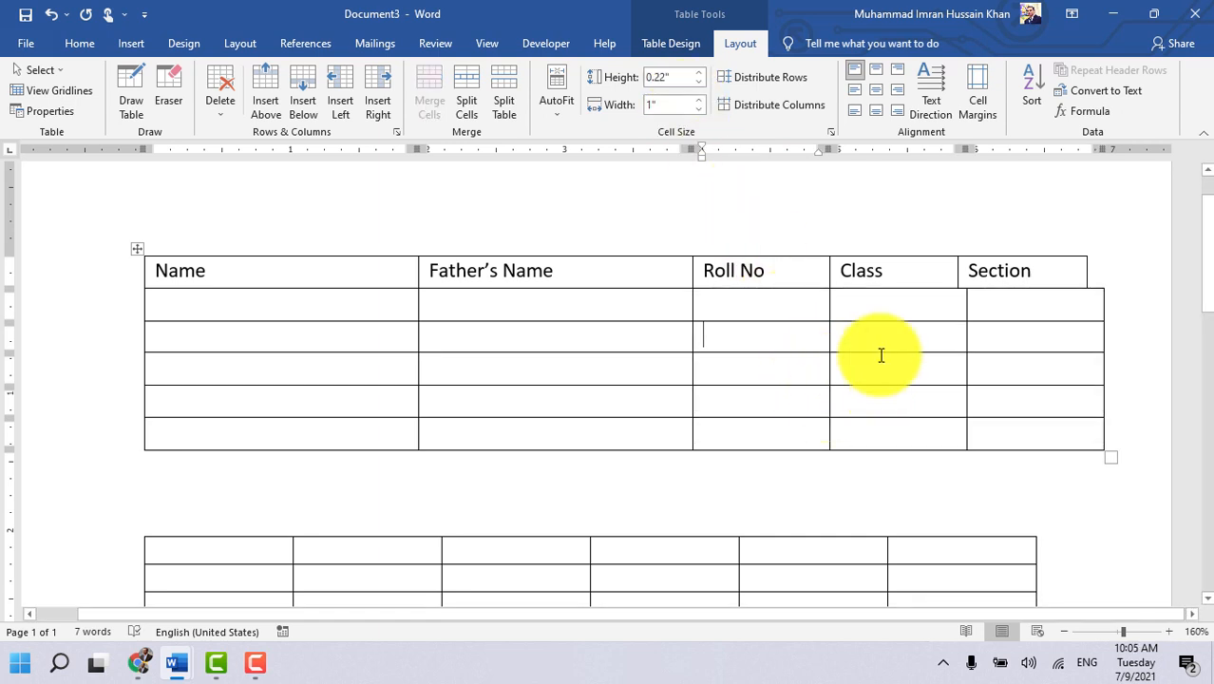
{"action": "left_click_drag", "start_coordinate": [813, 318], "coordinate": [1010, 441]}
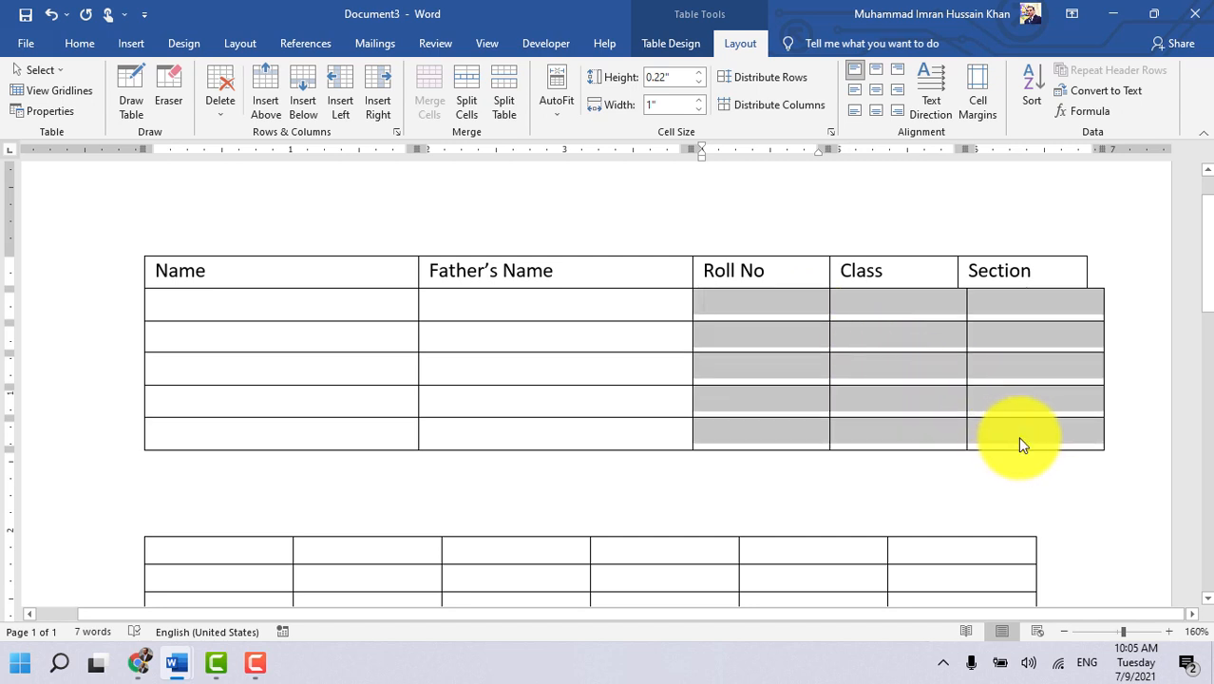
{"action": "left_click", "coordinate": [758, 306]}
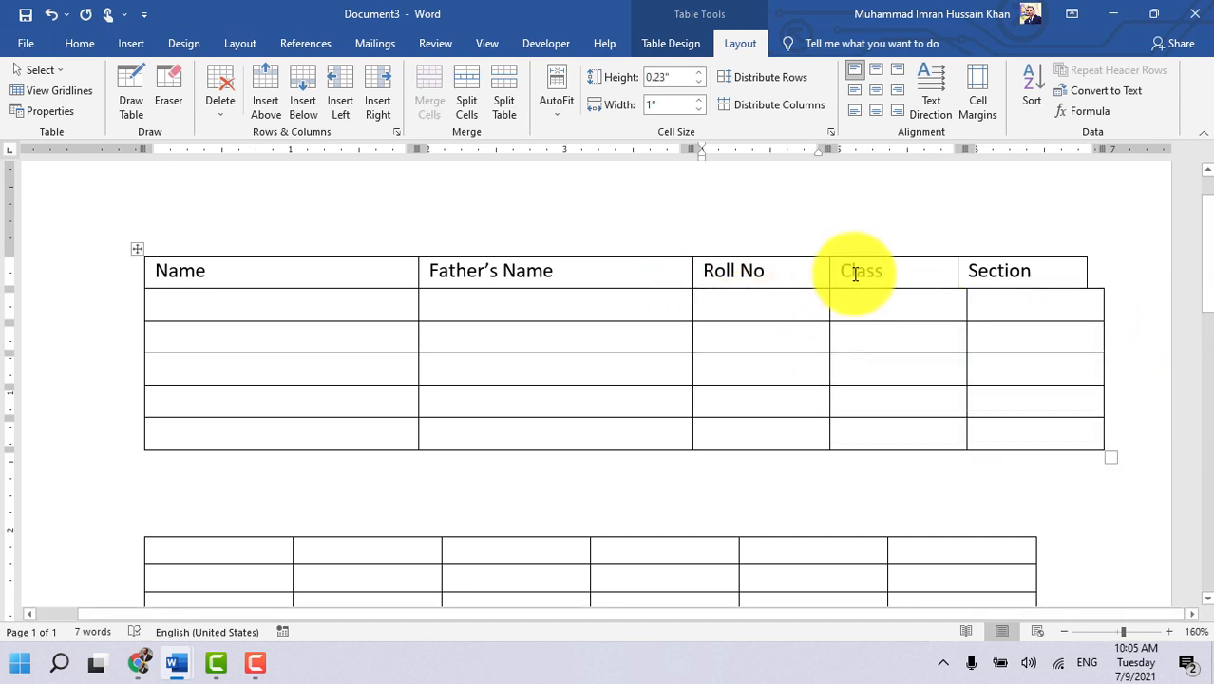
{"action": "key", "text": "ctrl+z"}
{"action": "key", "text": "ctrl+z"}
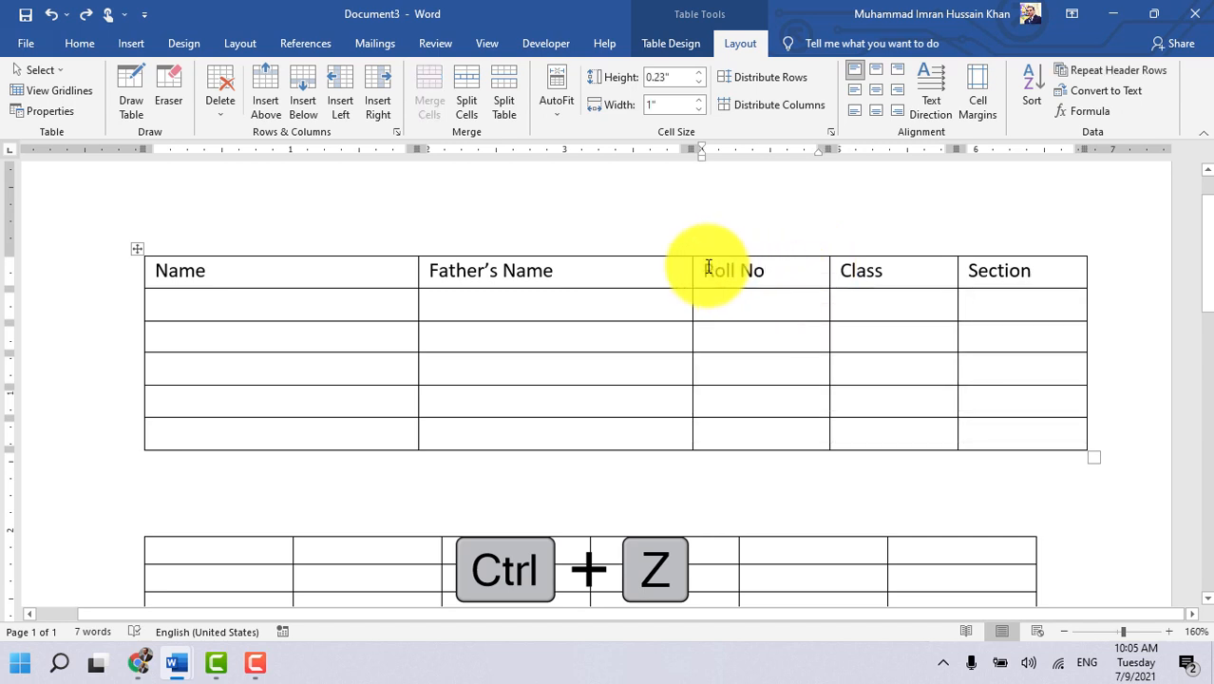
Step: Set the Roll No, Class and Section columns to 0.80" wide
{"action": "left_click_drag", "start_coordinate": [708, 268], "coordinate": [1007, 438]}
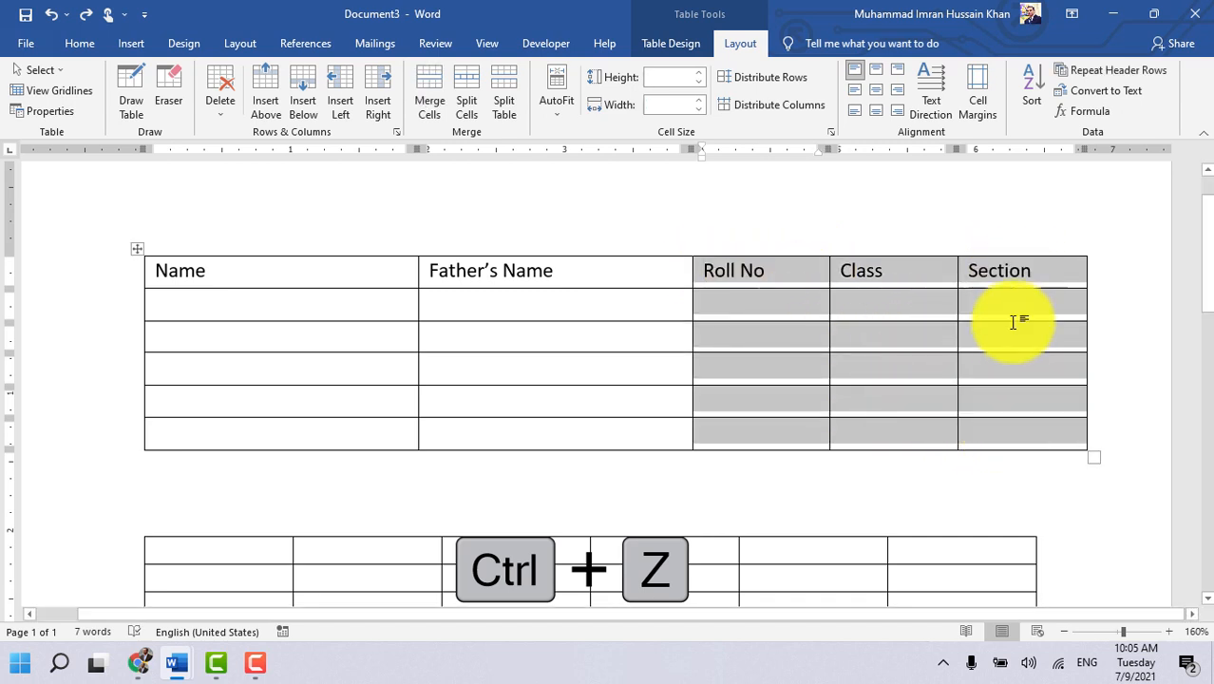
{"action": "left_click", "coordinate": [690, 110]}
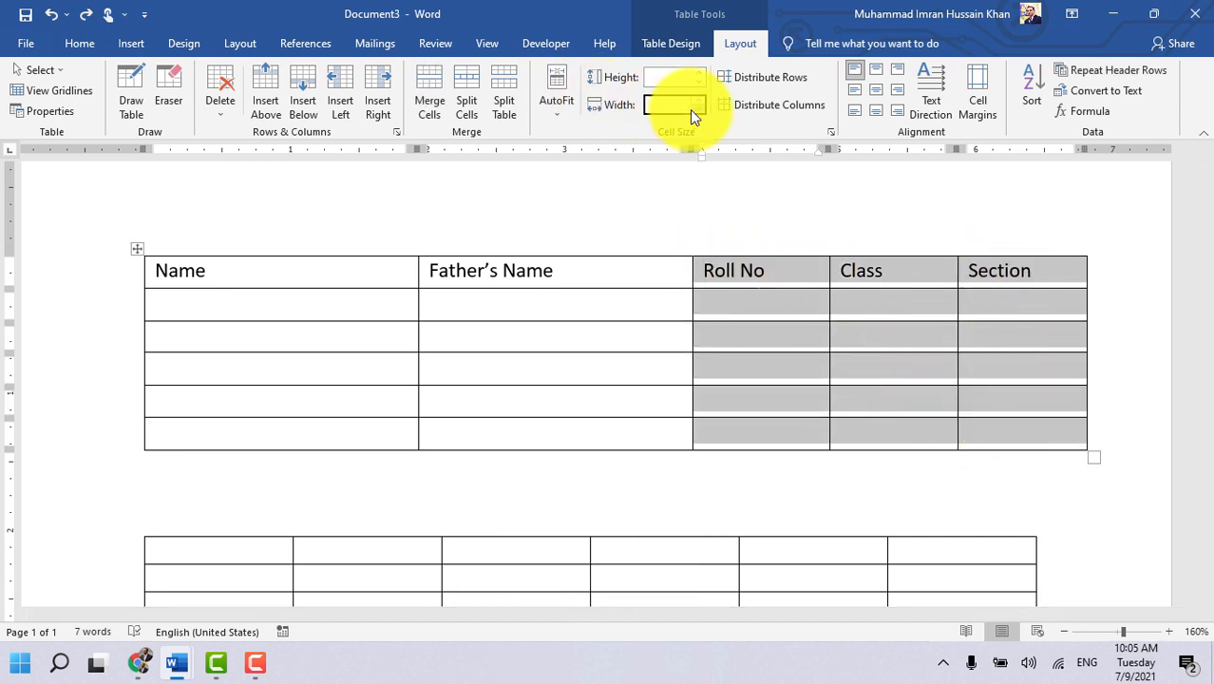
{"action": "type", "text": "0.80"}
{"action": "key", "text": "Return"}
{"action": "left_click", "coordinate": [717, 339]}
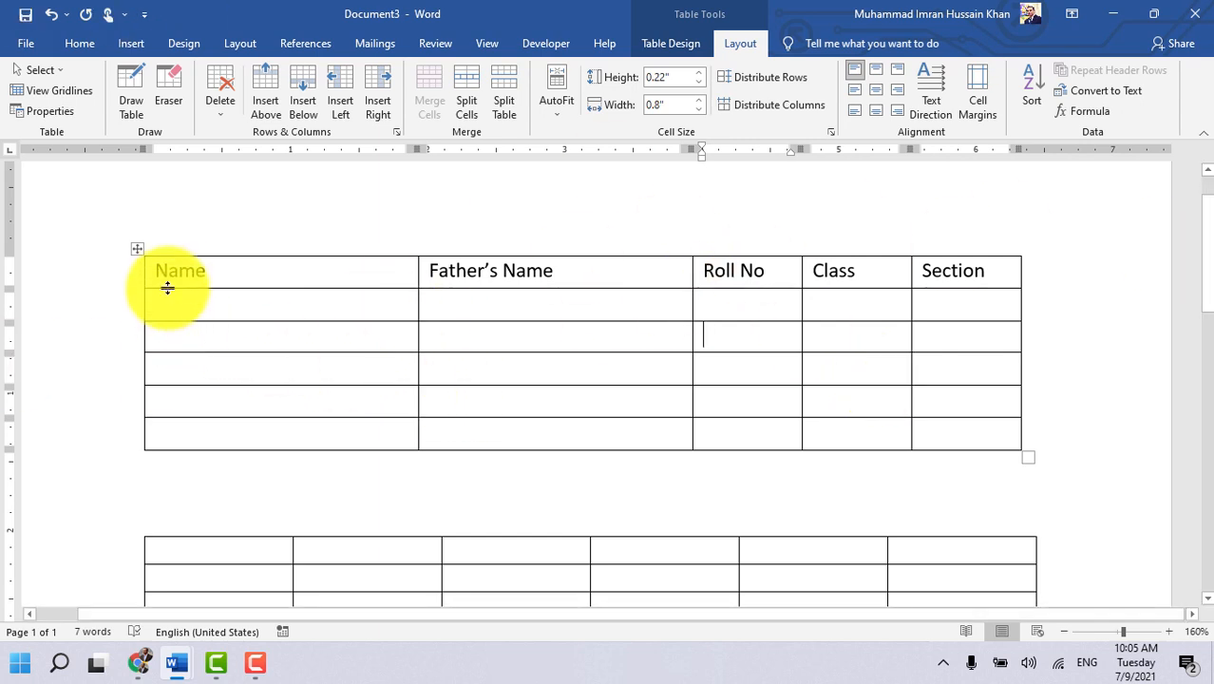
Step: Adjust the header row by dragging its border, then use the Height spinner to reach 0.4"
{"action": "left_click", "coordinate": [498, 271]}
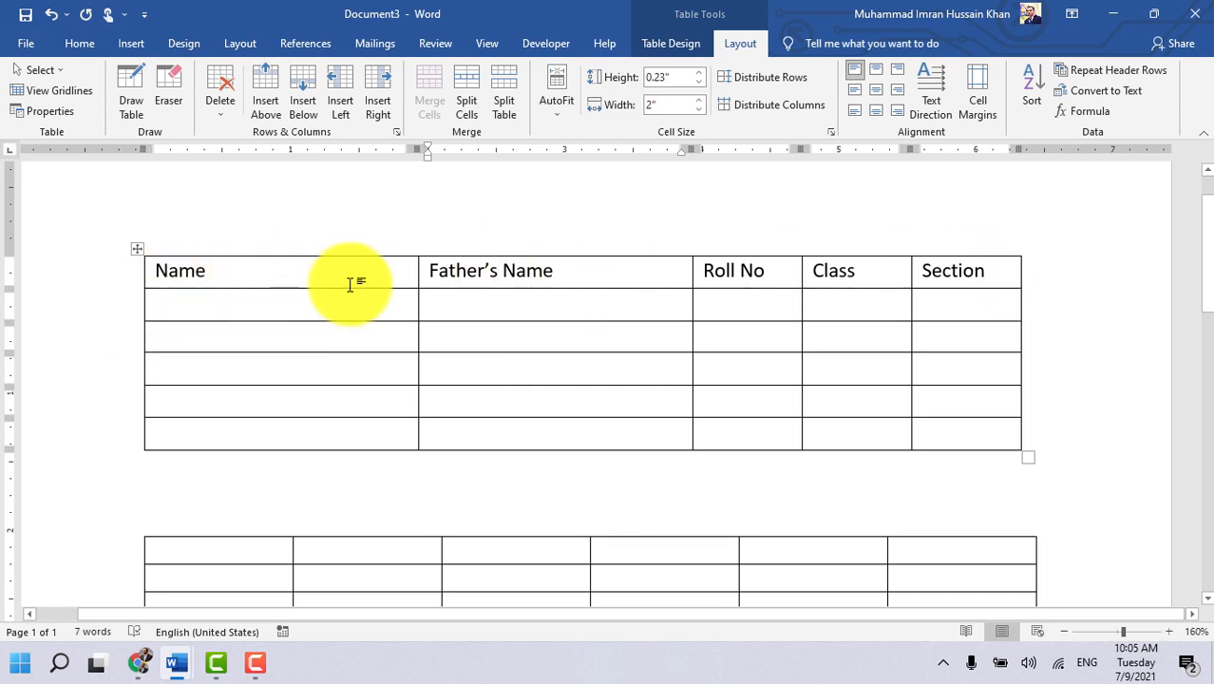
{"action": "left_click_drag", "start_coordinate": [367, 288], "coordinate": [373, 307]}
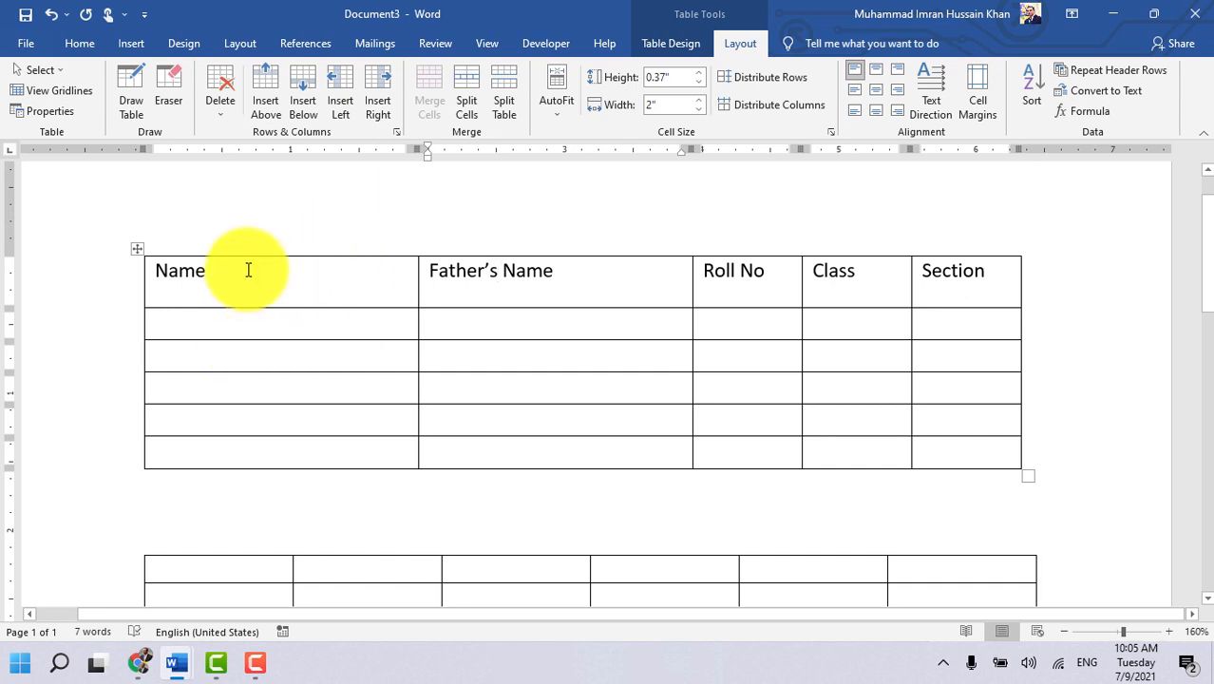
{"action": "left_click_drag", "start_coordinate": [251, 309], "coordinate": [252, 299]}
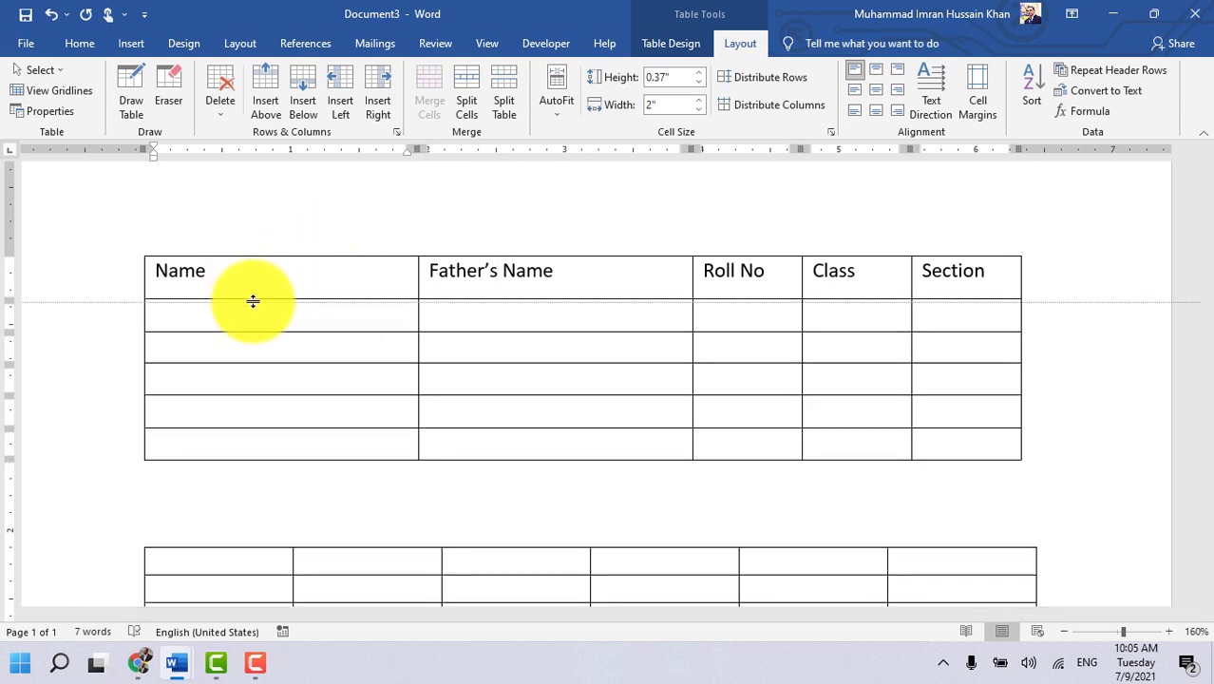
{"action": "left_click", "coordinate": [290, 262]}
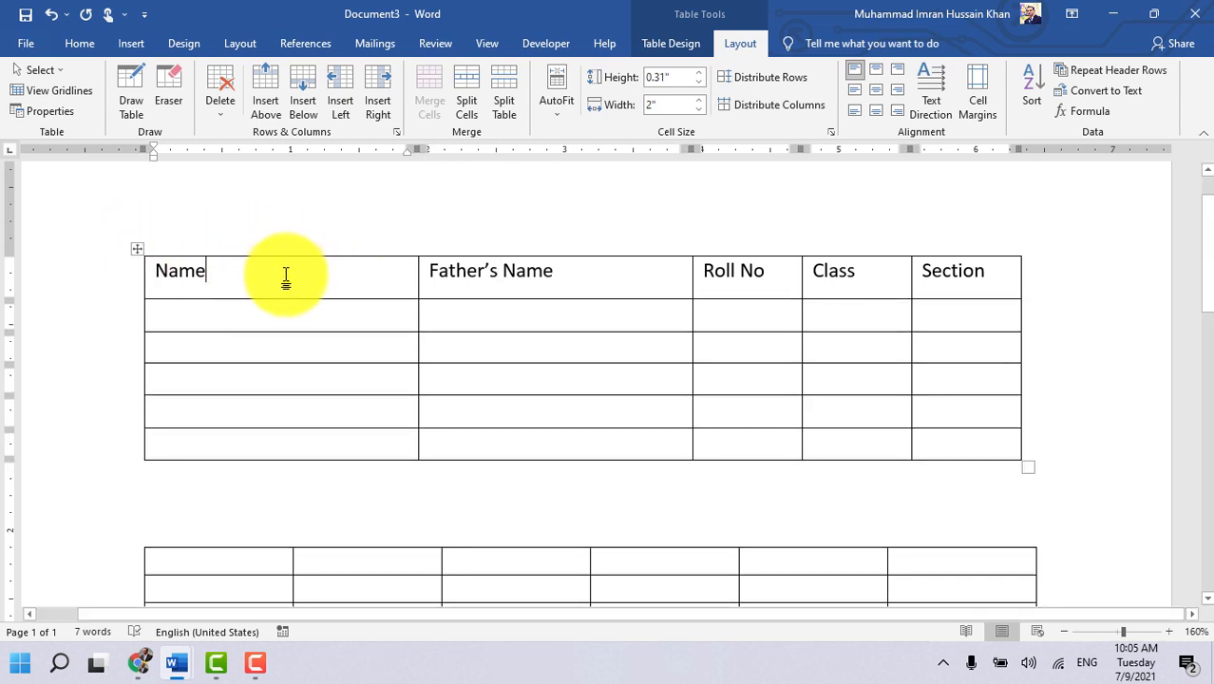
{"action": "left_click_drag", "start_coordinate": [287, 275], "coordinate": [515, 271]}
{"action": "left_click", "coordinate": [298, 278]}
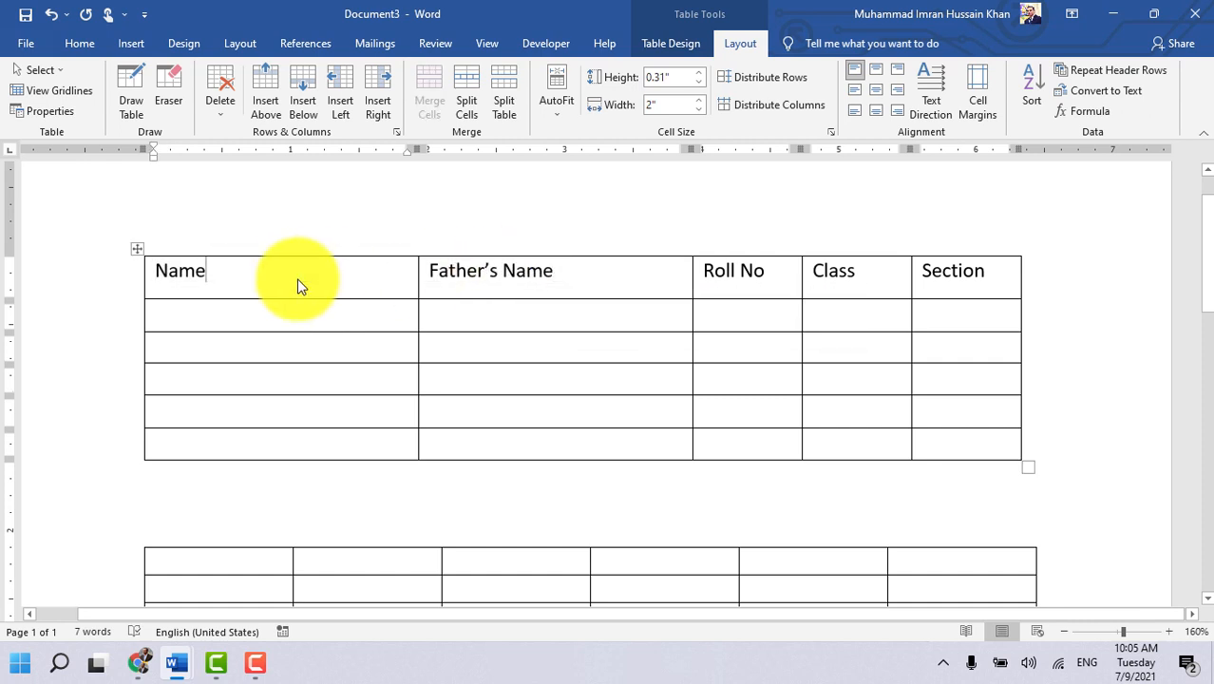
{"action": "left_click", "coordinate": [702, 72]}
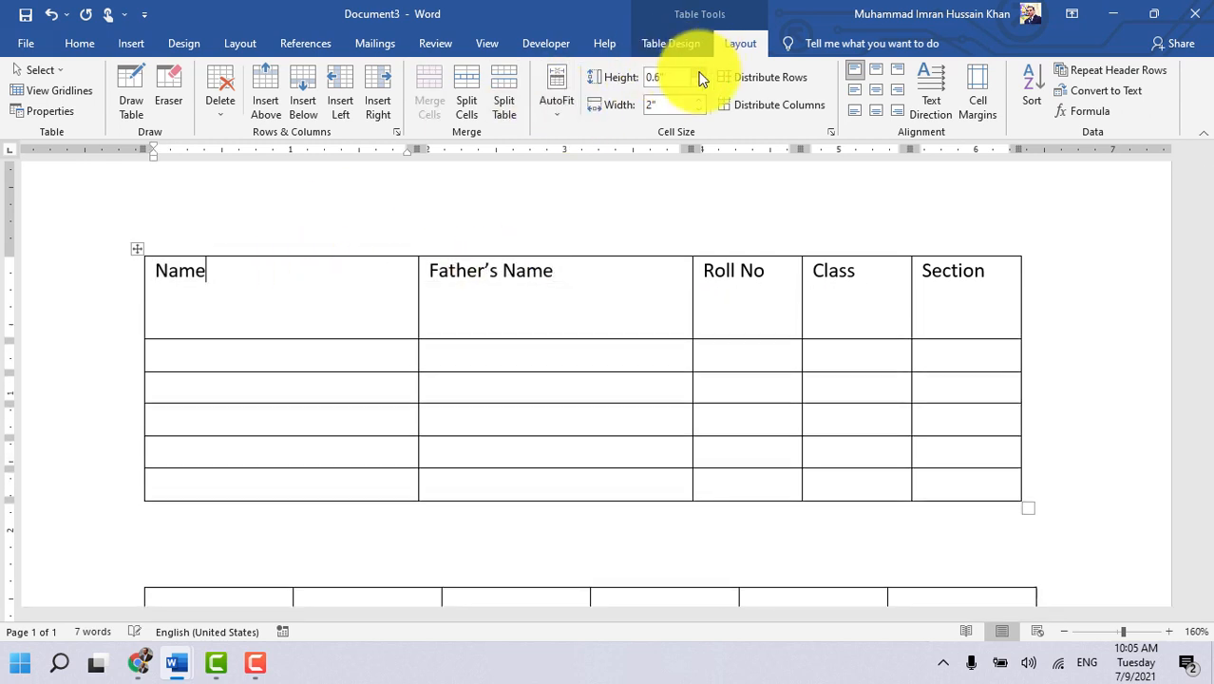
{"action": "left_click", "coordinate": [699, 84]}
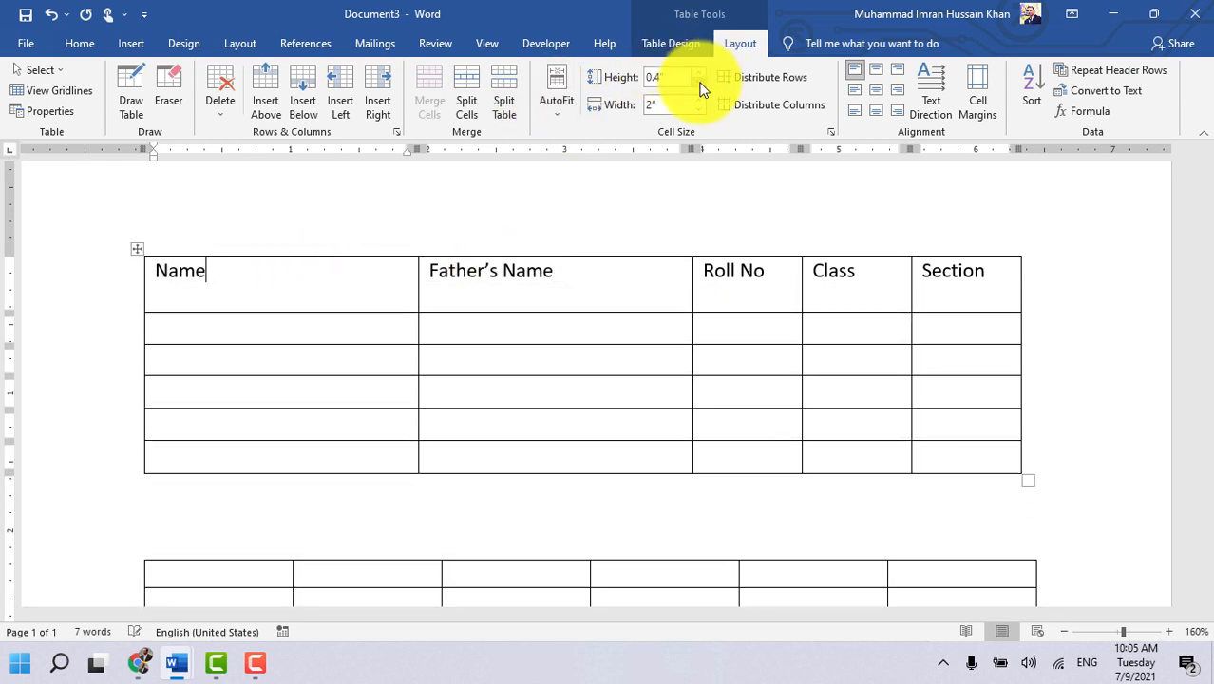
{"action": "left_click", "coordinate": [701, 74]}
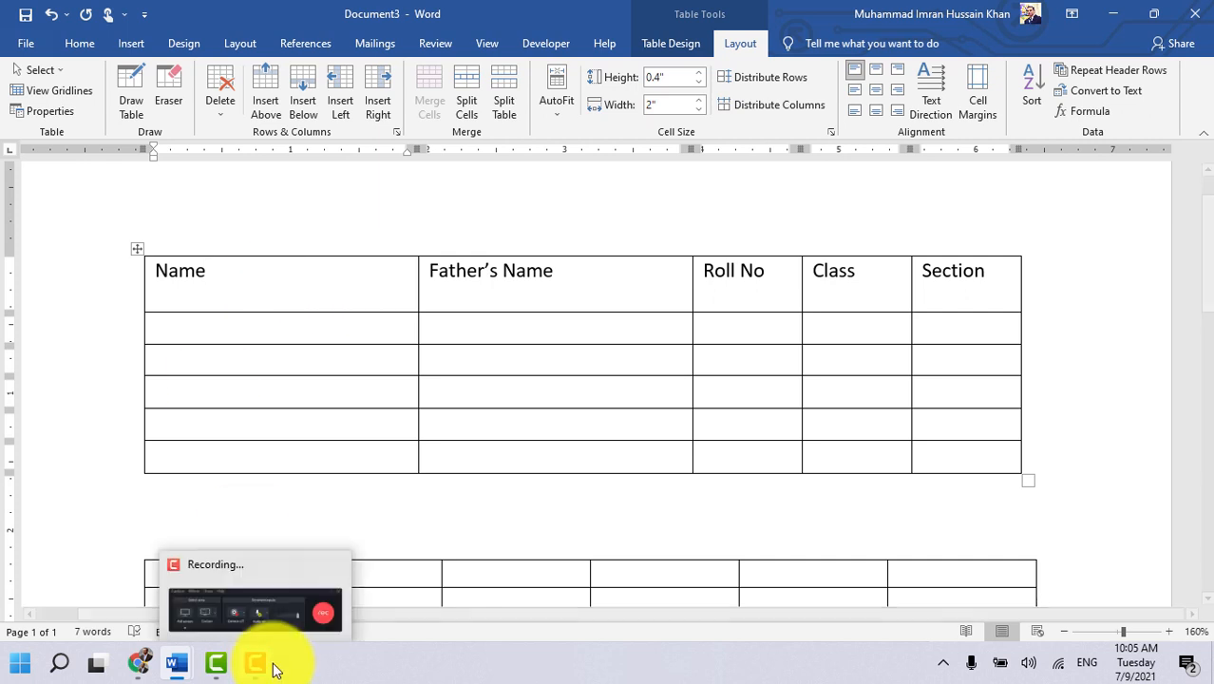
{"action": "mouse_move", "coordinate": [171, 659]}
{"action": "left_click", "coordinate": [156, 613]}
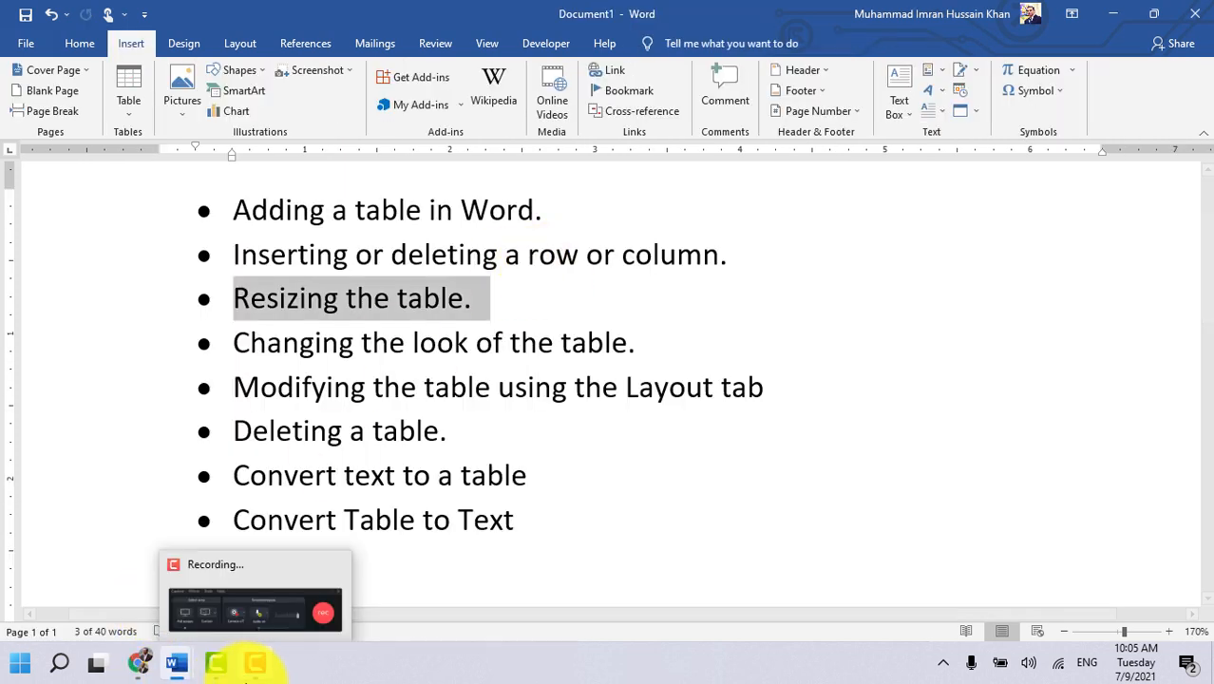
{"action": "left_click", "coordinate": [254, 662]}
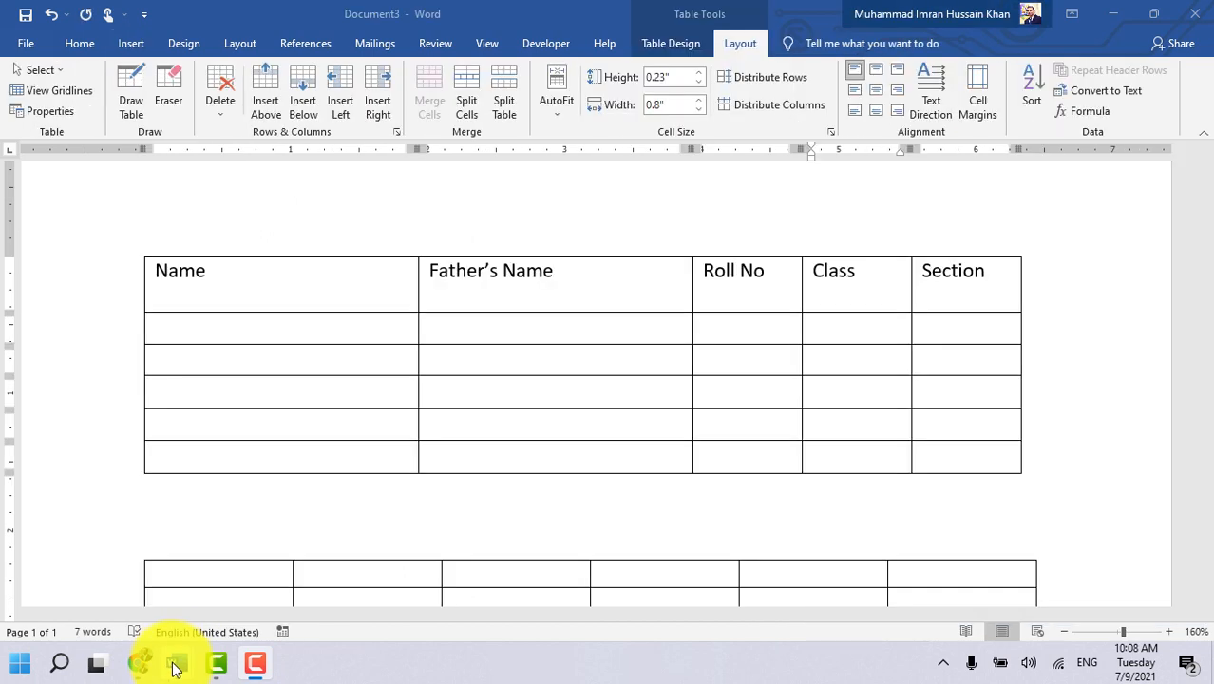
{"action": "mouse_move", "coordinate": [176, 662]}
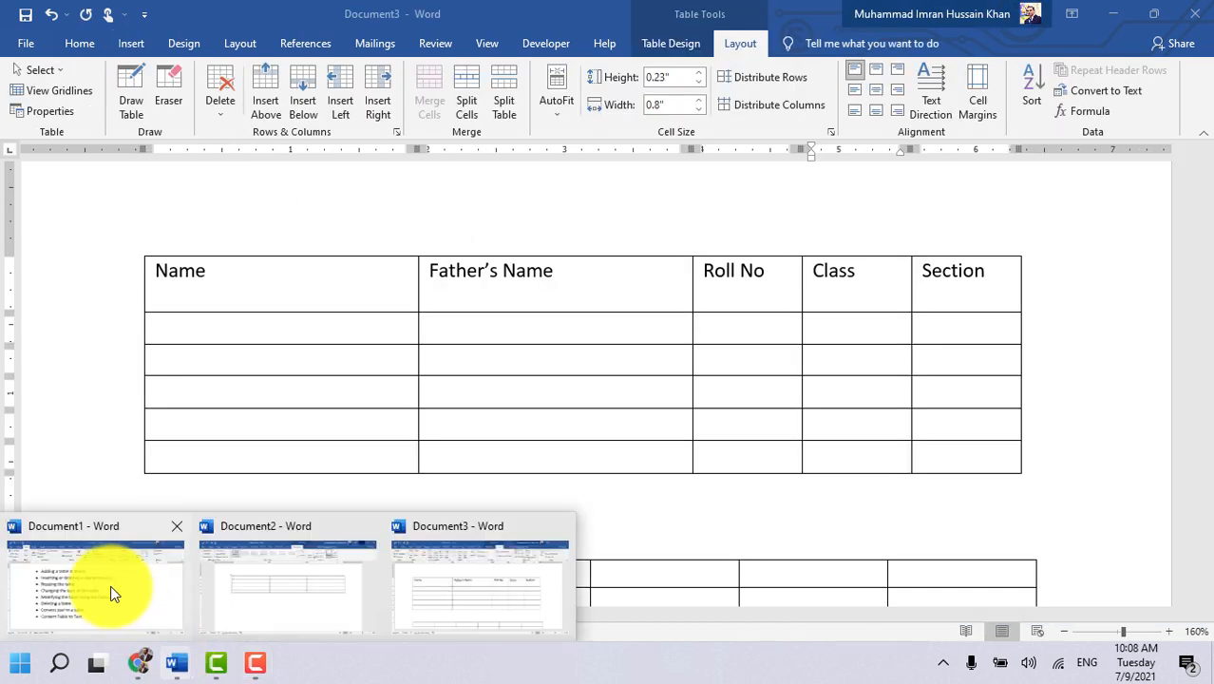
{"action": "left_click", "coordinate": [103, 583]}
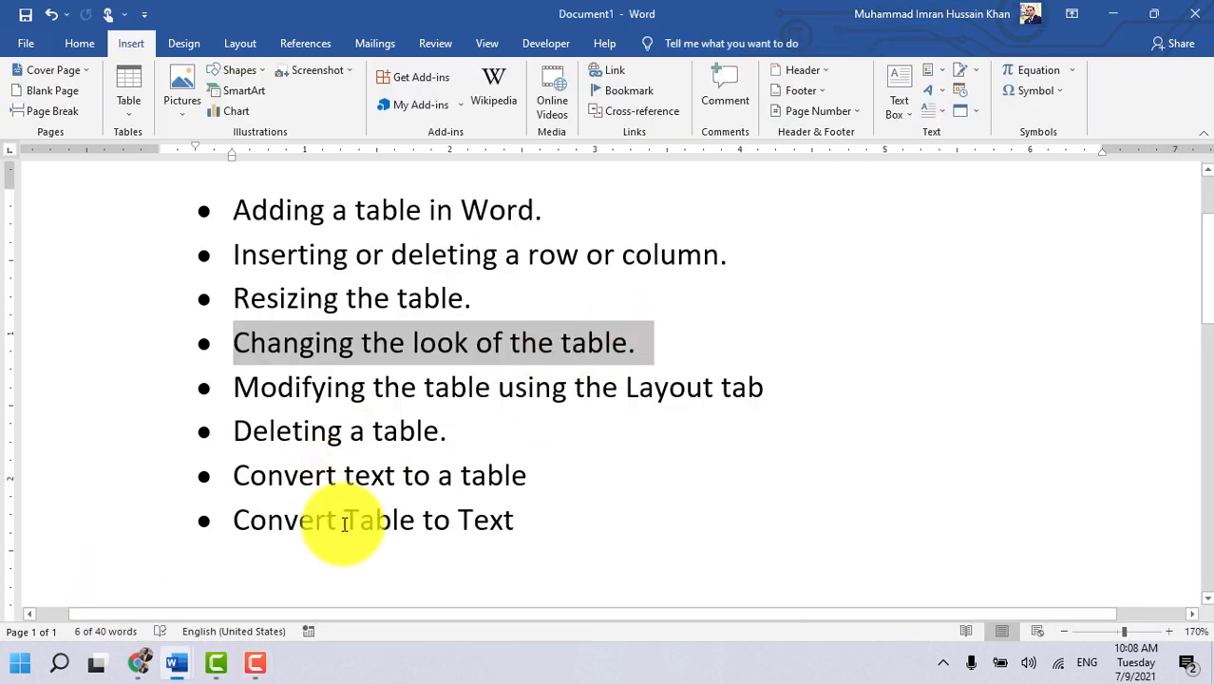
{"action": "mouse_move", "coordinate": [177, 656]}
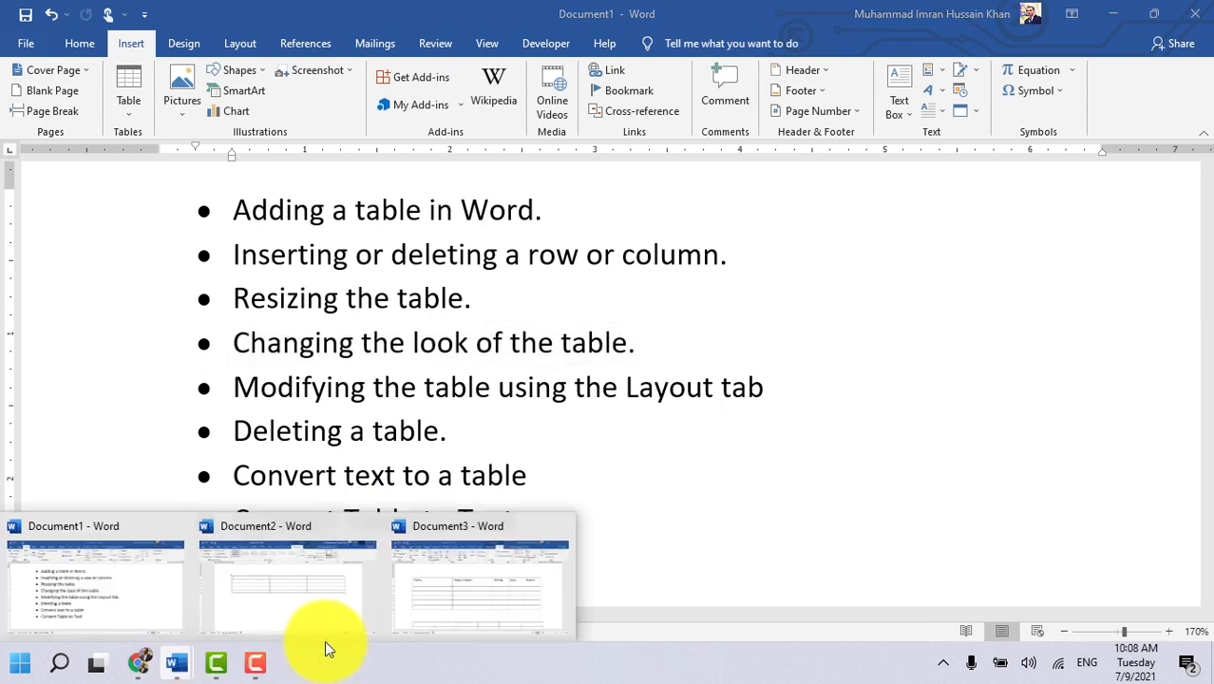
{"action": "left_click", "coordinate": [451, 613]}
{"action": "left_click", "coordinate": [822, 302]}
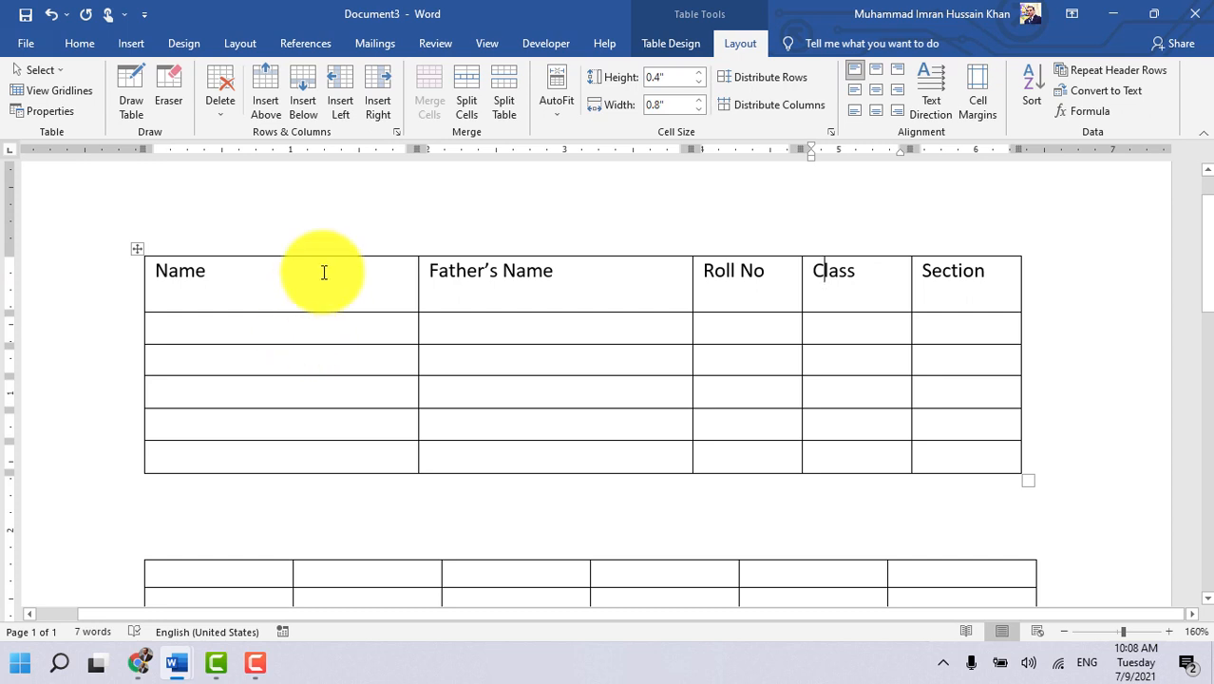
Step: Show the Table Design options and toggle the Header Row style option
{"action": "left_click", "coordinate": [685, 44]}
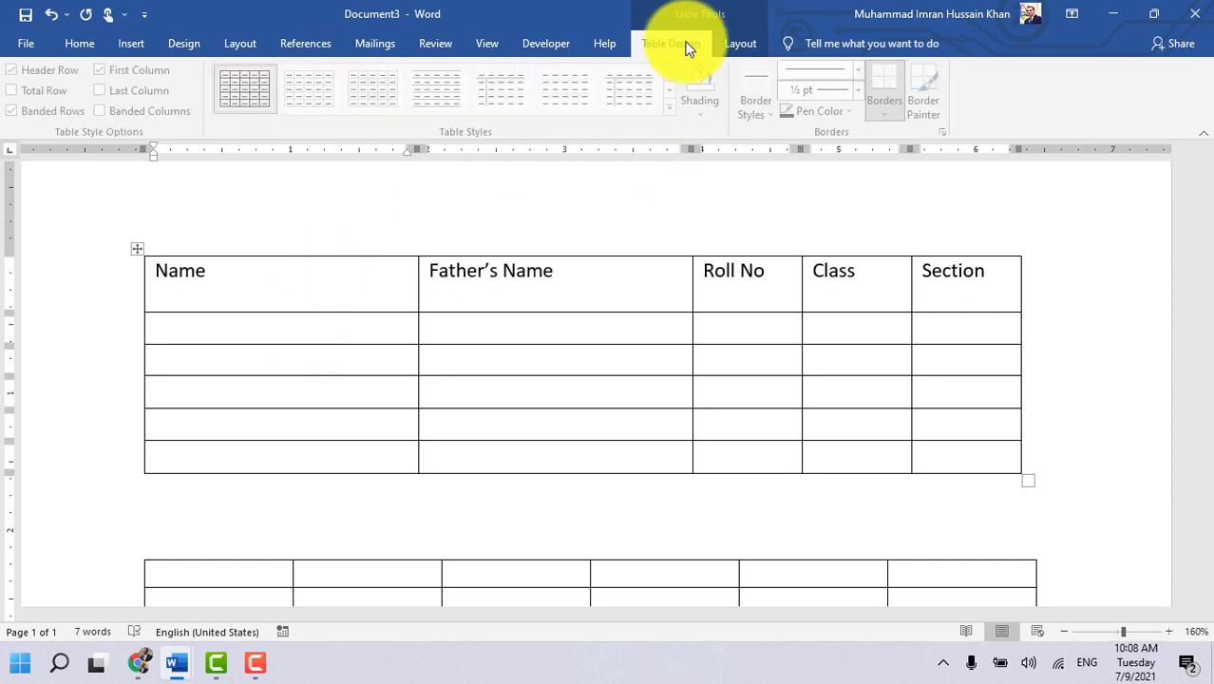
{"action": "left_click", "coordinate": [129, 245]}
{"action": "left_click", "coordinate": [171, 275]}
{"action": "left_click", "coordinate": [333, 288]}
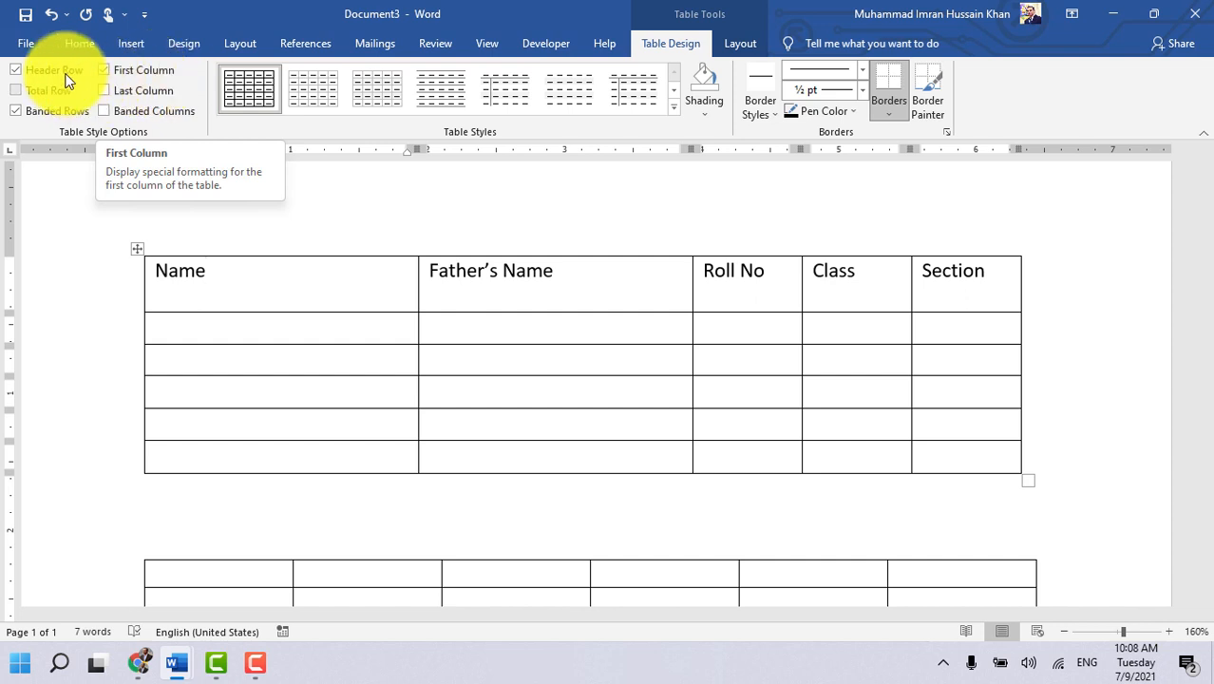
{"action": "left_click", "coordinate": [64, 73]}
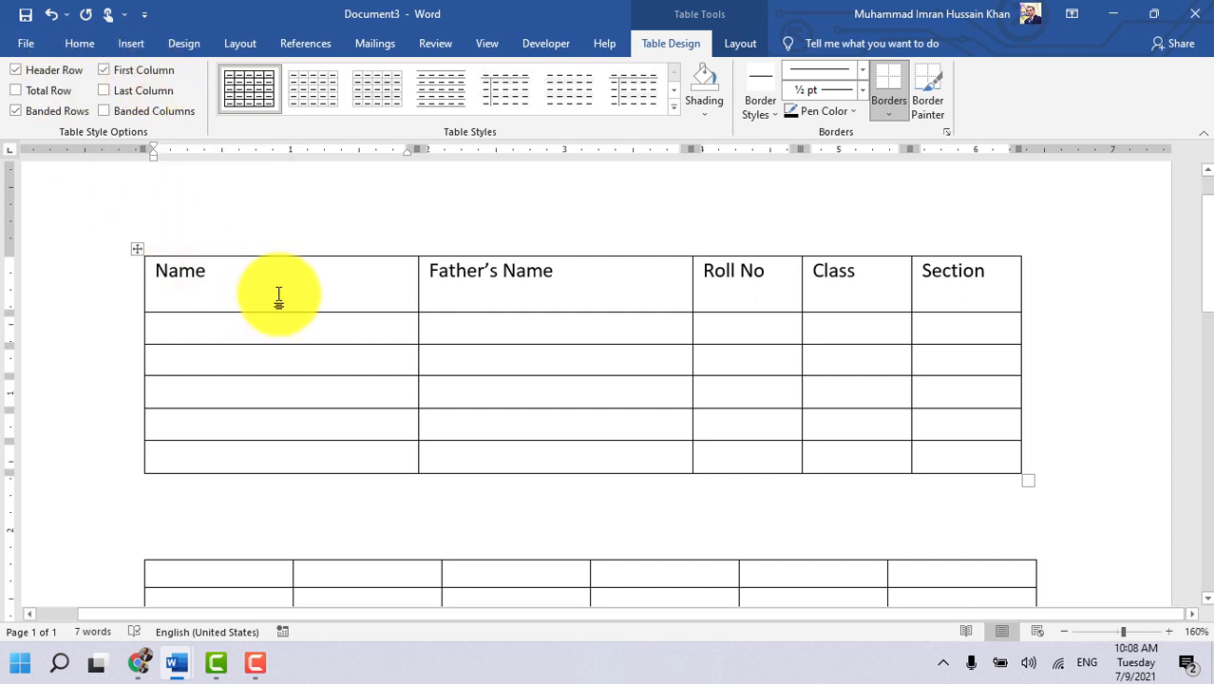
Step: Select the header row, then the Name column cells, to demonstrate cell selection
{"action": "left_click_drag", "start_coordinate": [330, 271], "coordinate": [954, 283]}
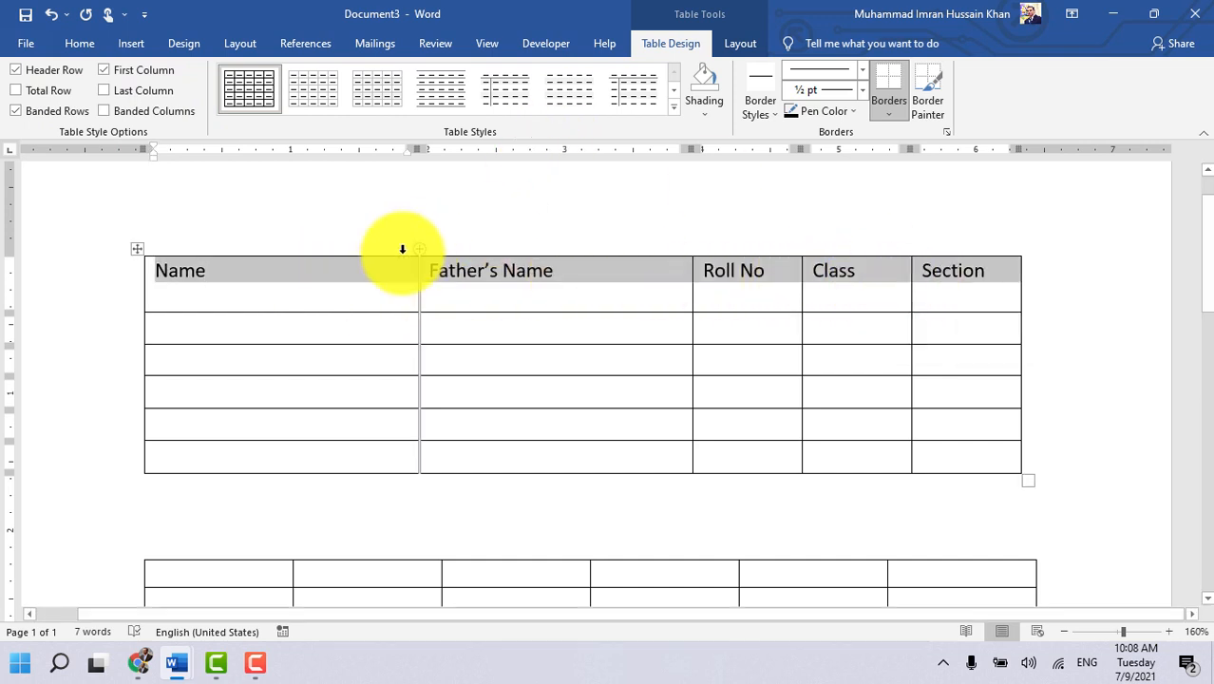
{"action": "left_click", "coordinate": [366, 270]}
{"action": "left_click_drag", "start_coordinate": [270, 299], "coordinate": [273, 453]}
{"action": "left_click", "coordinate": [805, 323]}
{"action": "scroll", "coordinate": [804, 323], "scroll_direction": "down", "scroll_amount": 5}
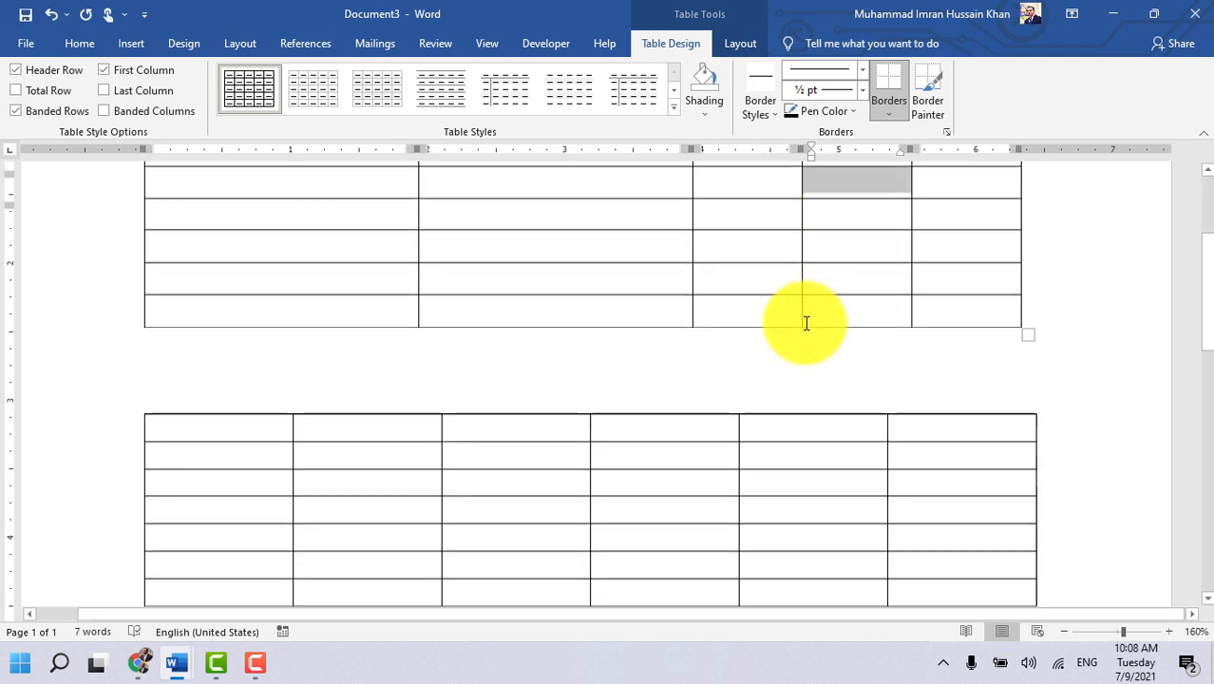
Step: Insert a 2-column, 6-row table on a new line below the student table
{"action": "left_click", "coordinate": [737, 455]}
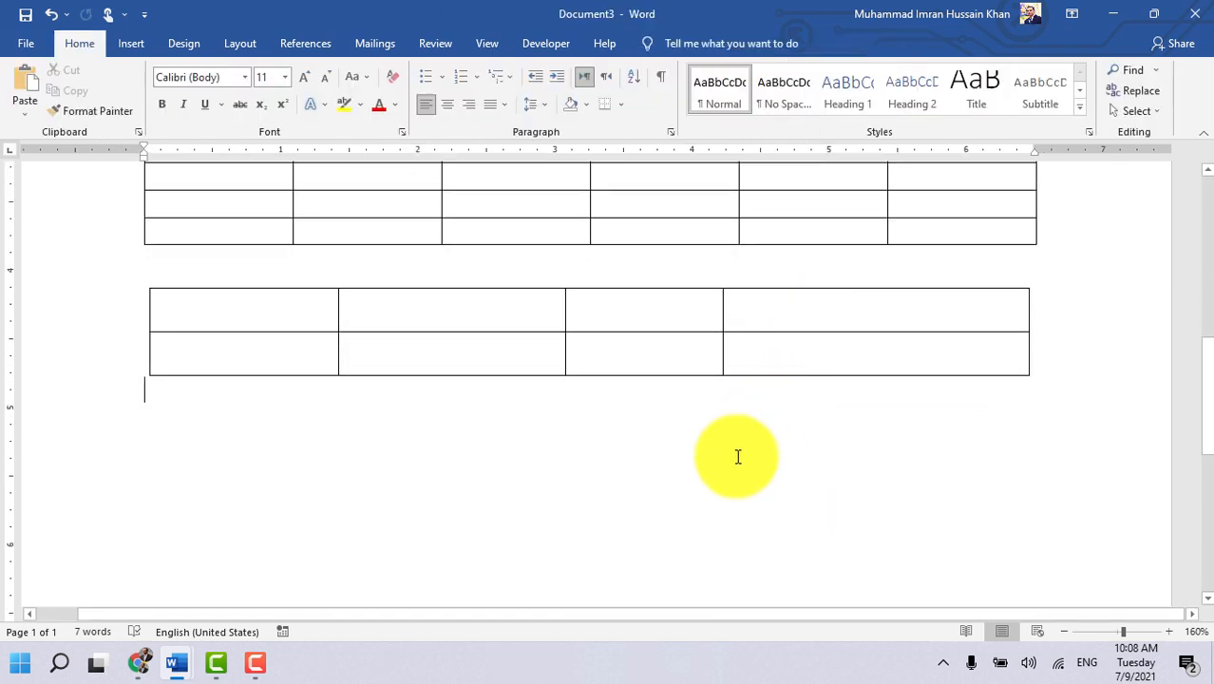
{"action": "key", "text": "Return"}
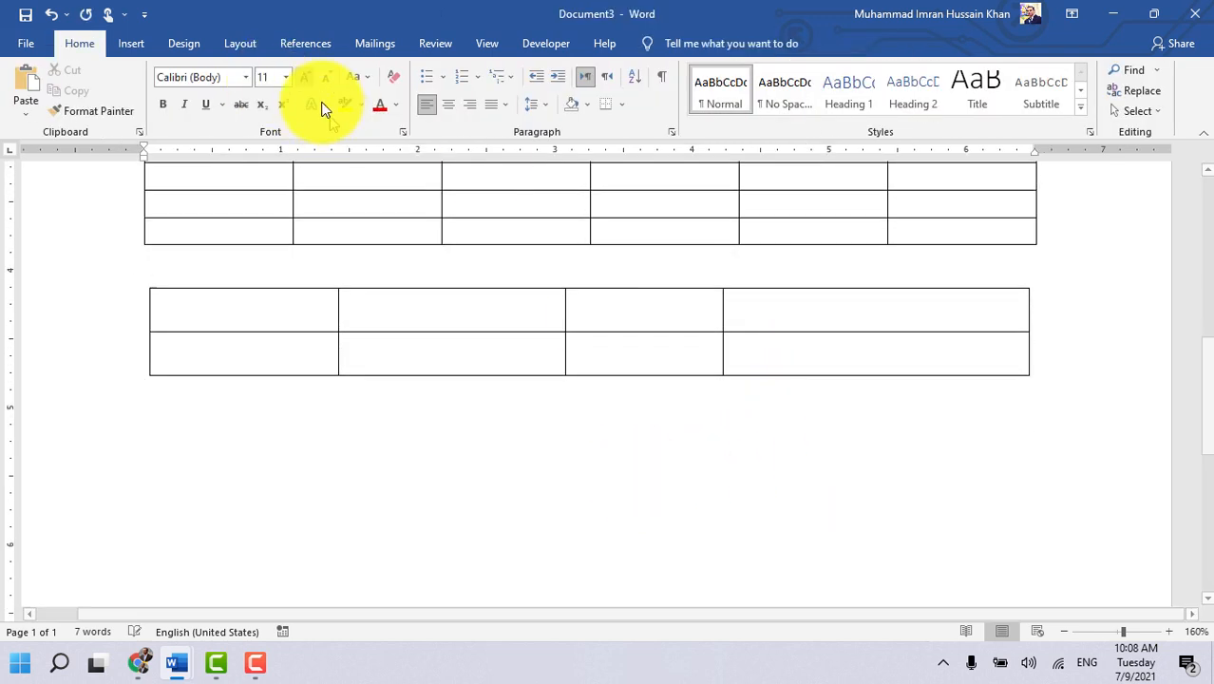
{"action": "left_click", "coordinate": [123, 49]}
{"action": "left_click", "coordinate": [127, 106]}
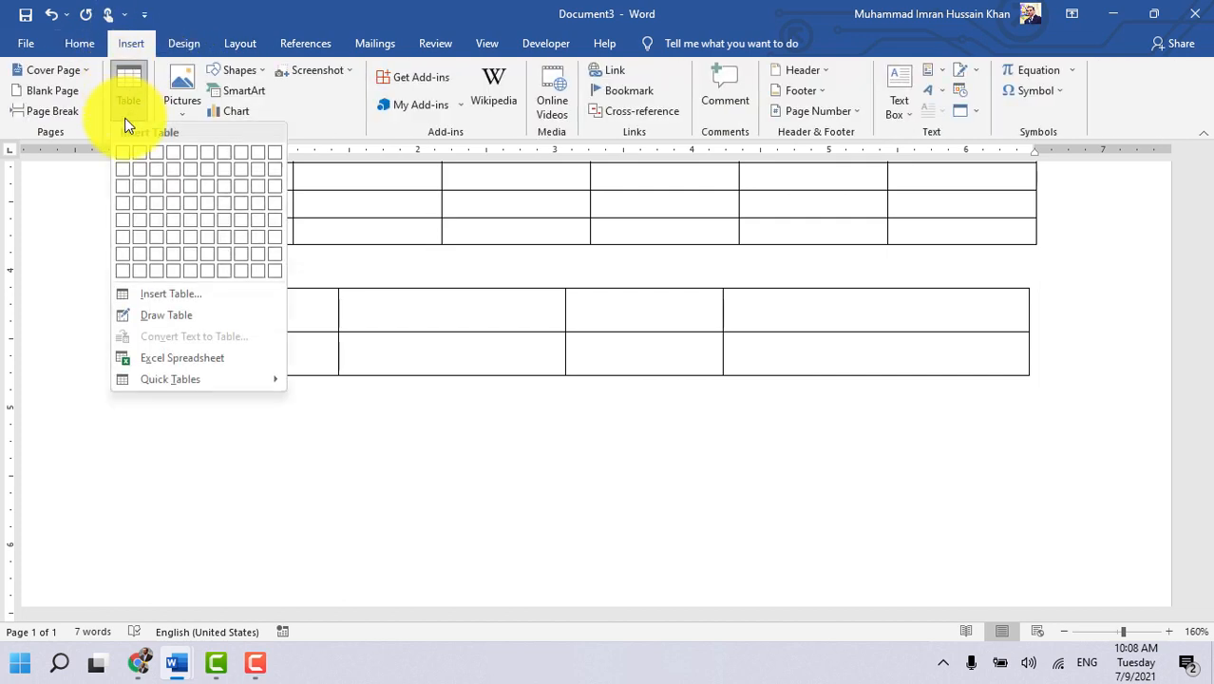
{"action": "left_click", "coordinate": [138, 240]}
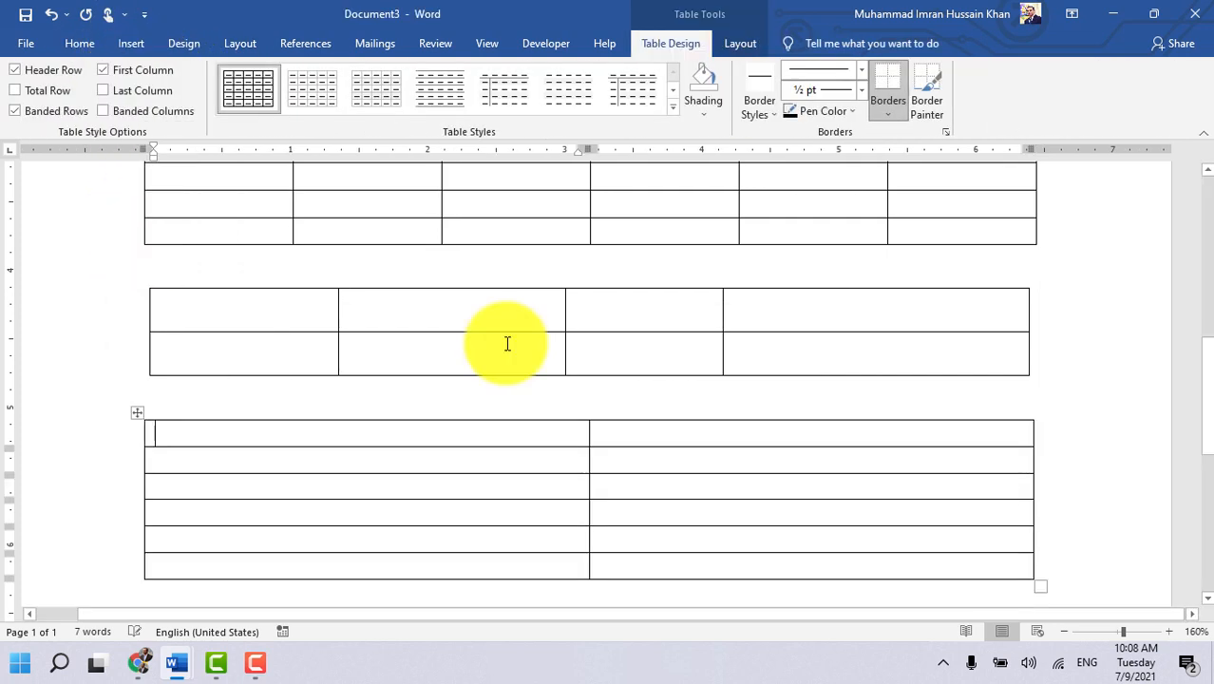
{"action": "scroll", "coordinate": [505, 294], "scroll_direction": "down", "scroll_amount": 3}
Step: Type the Subjects heading and begin the subject list with English
{"action": "type", "text": "Subjects"}
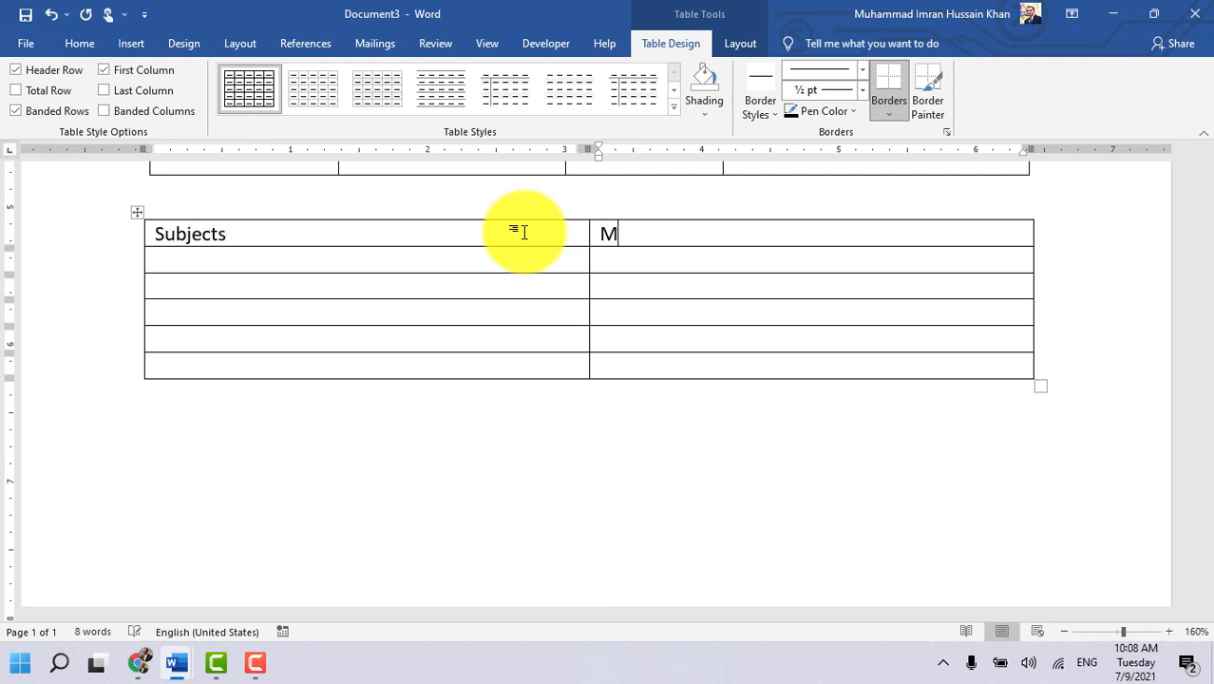
{"action": "left_click", "coordinate": [471, 265]}
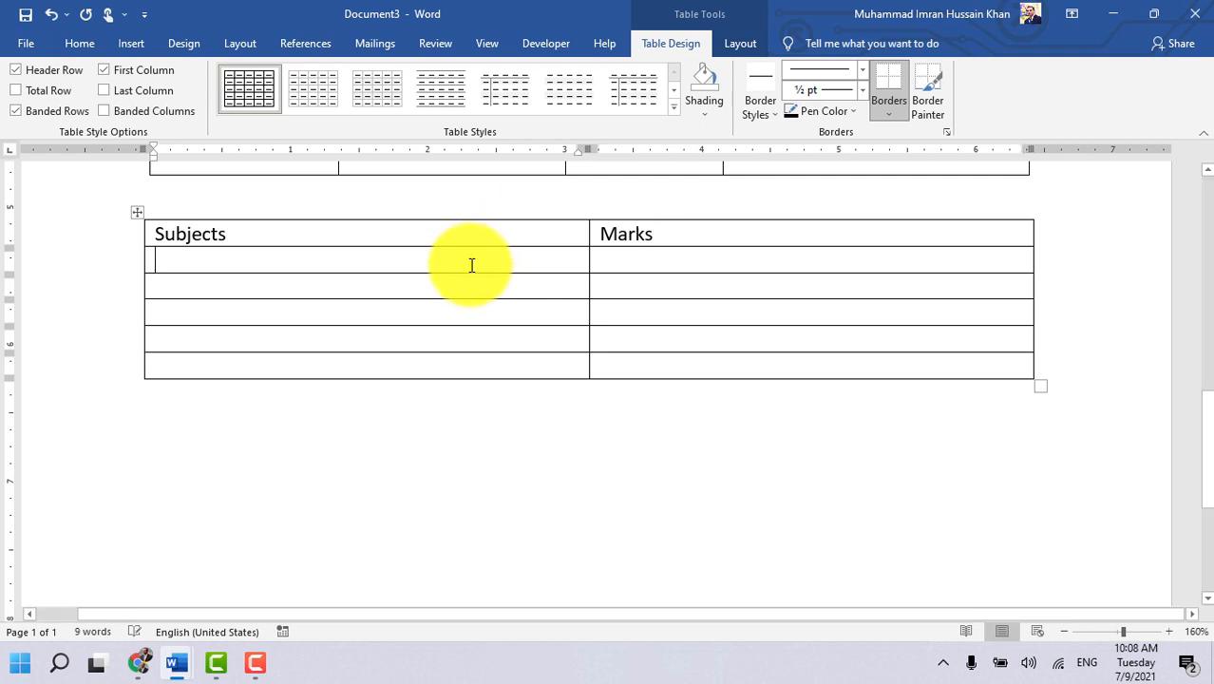
{"action": "type", "text": "El"}
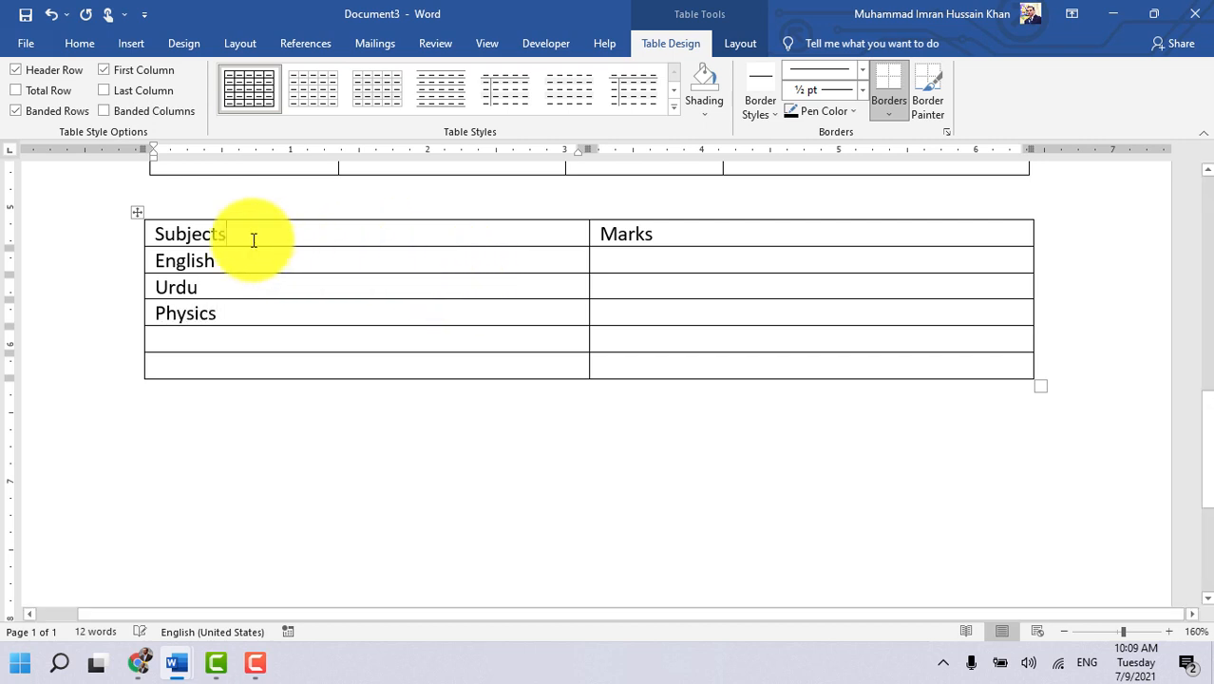
{"action": "left_click", "coordinate": [272, 213]}
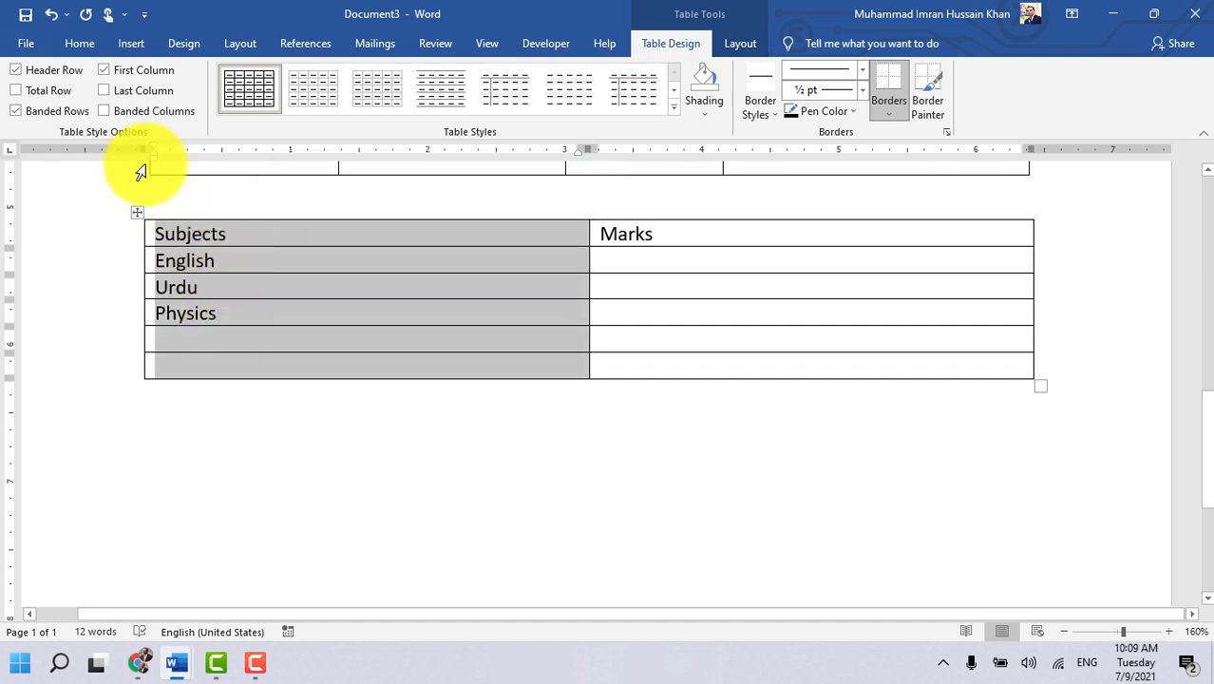
{"action": "left_click", "coordinate": [45, 73]}
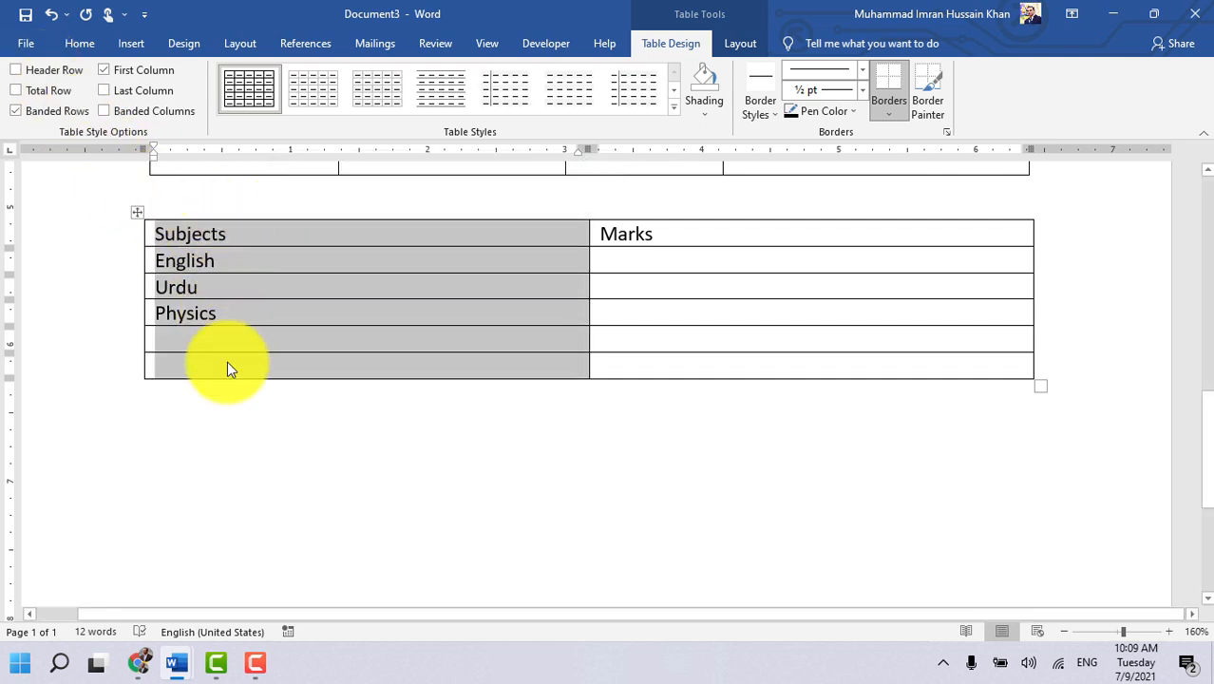
{"action": "left_click", "coordinate": [237, 314]}
{"action": "left_click_drag", "start_coordinate": [253, 228], "coordinate": [263, 333]}
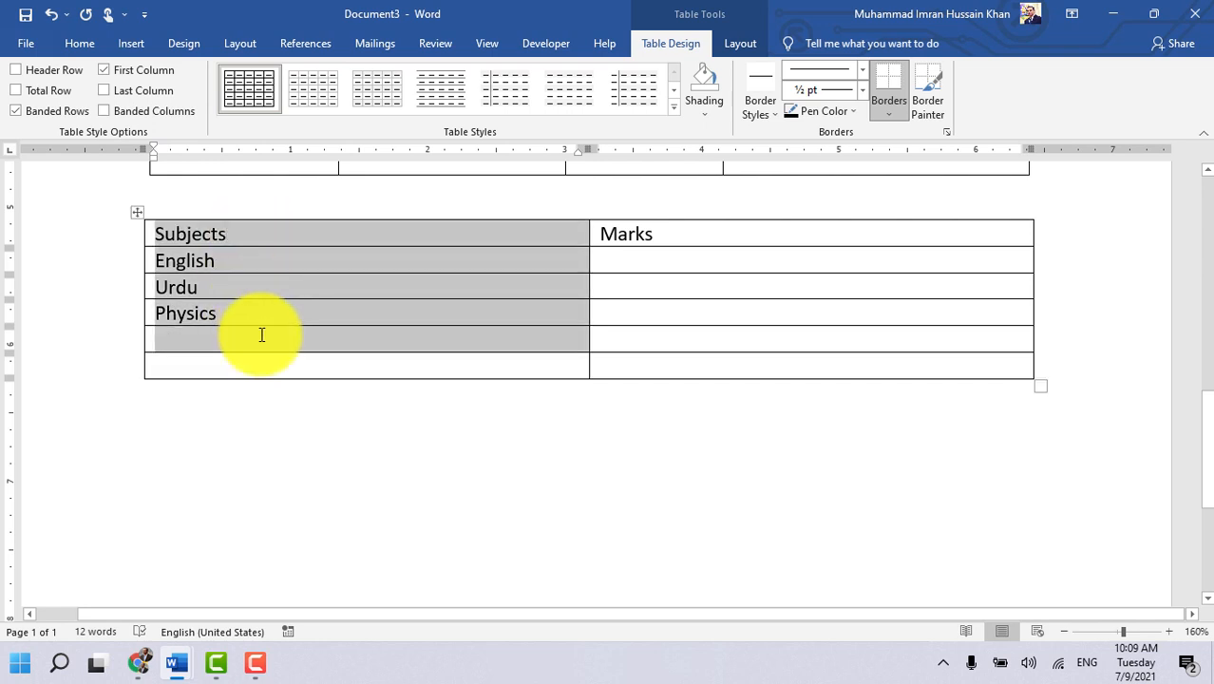
{"action": "left_click", "coordinate": [322, 233]}
{"action": "left_click_drag", "start_coordinate": [337, 235], "coordinate": [667, 229]}
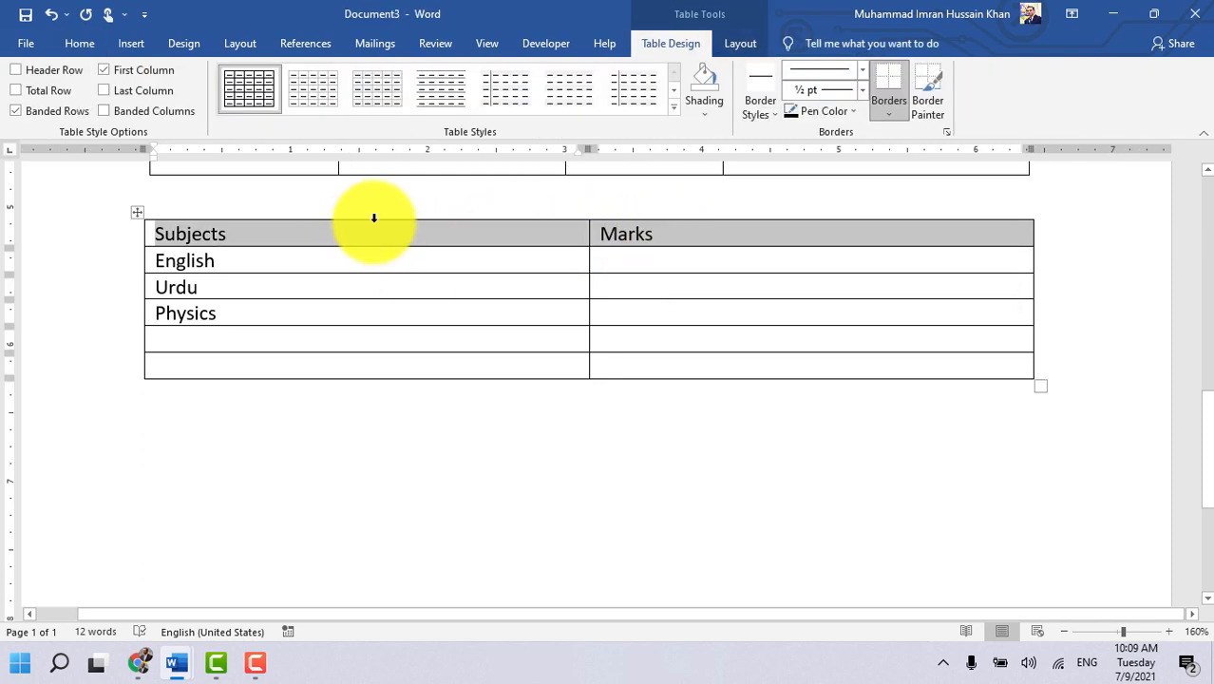
{"action": "left_click", "coordinate": [31, 67]}
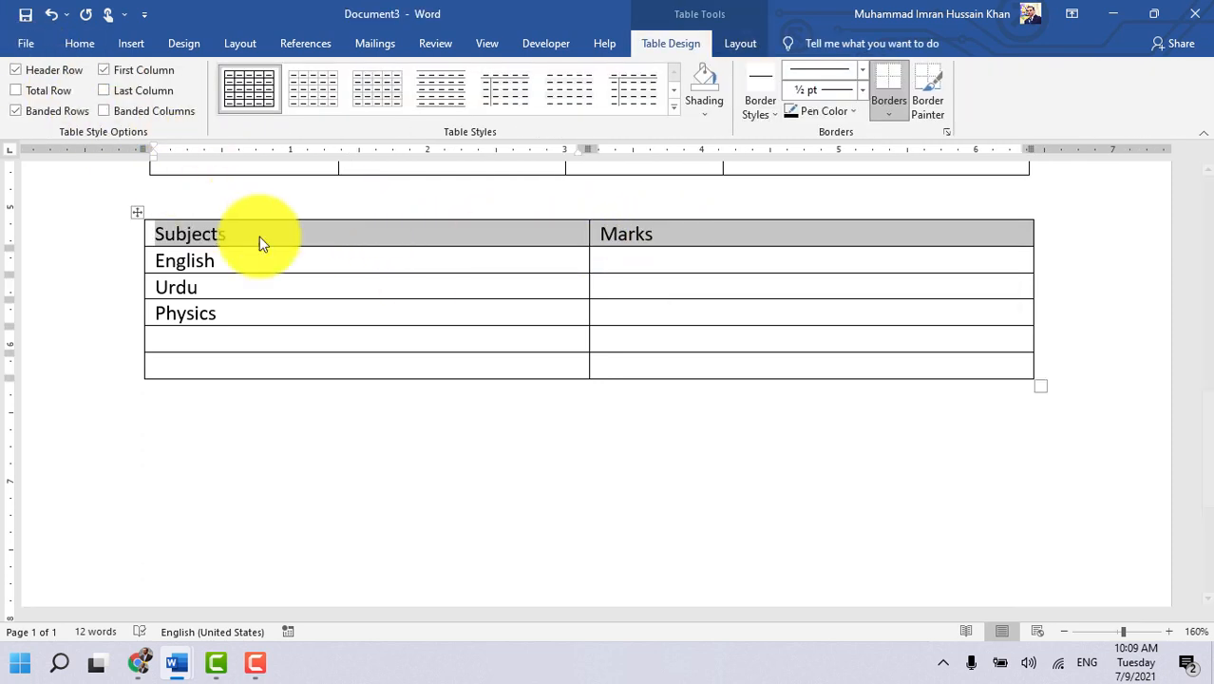
{"action": "left_click", "coordinate": [442, 285]}
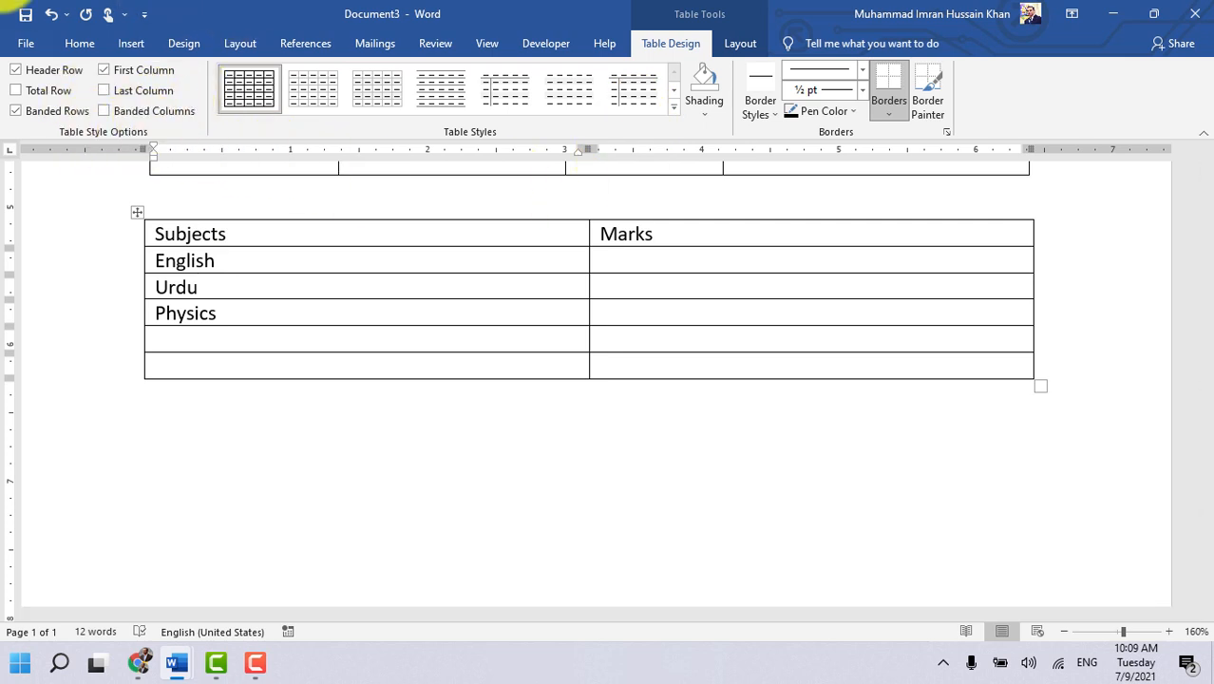
{"action": "left_click_drag", "start_coordinate": [544, 370], "coordinate": [664, 371]}
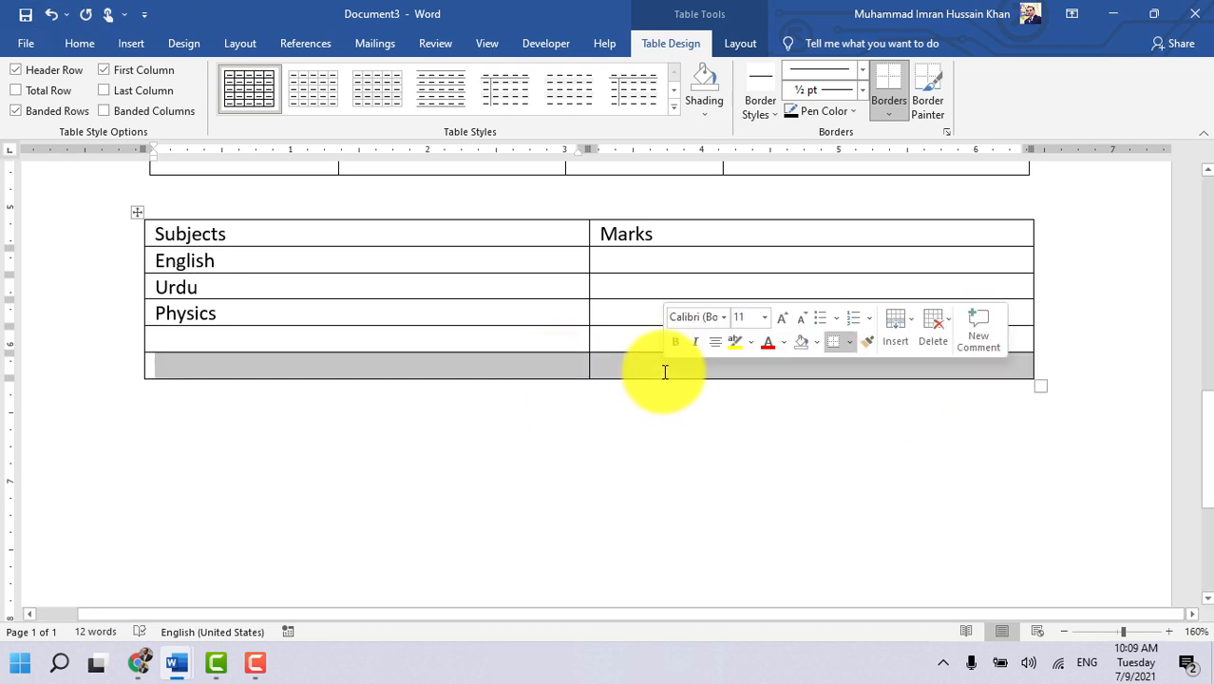
{"action": "left_click", "coordinate": [667, 285]}
{"action": "left_click", "coordinate": [702, 372]}
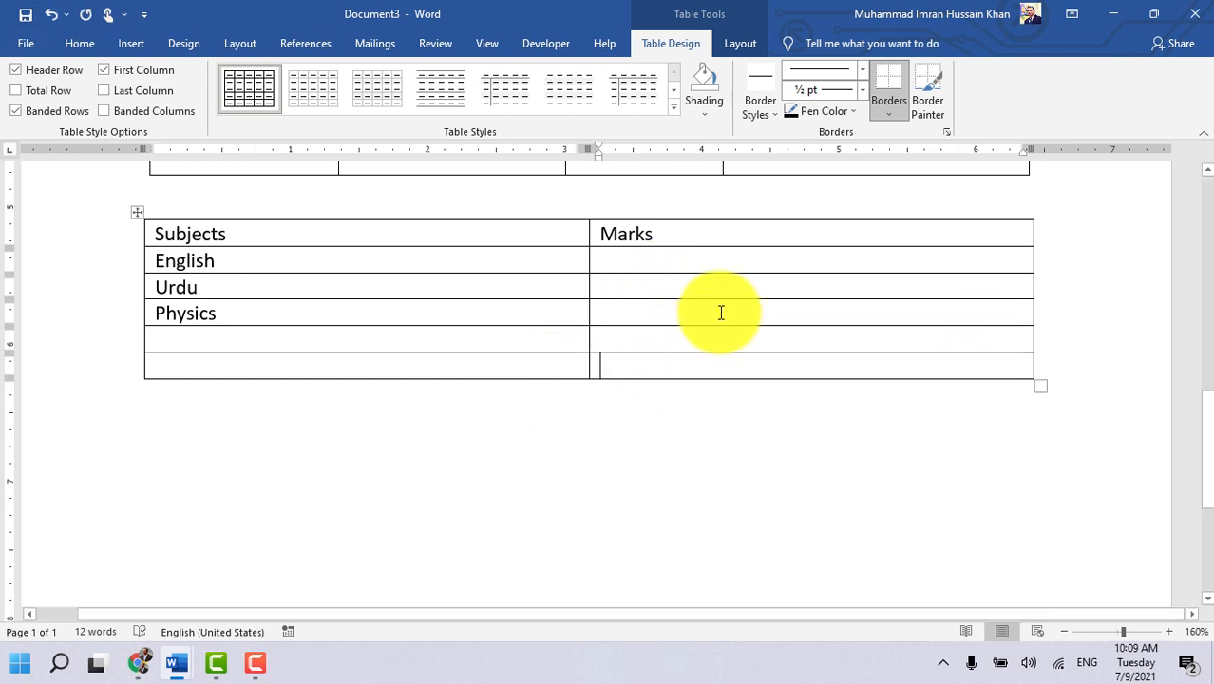
{"action": "scroll", "coordinate": [377, 226], "scroll_direction": "up", "scroll_amount": 1}
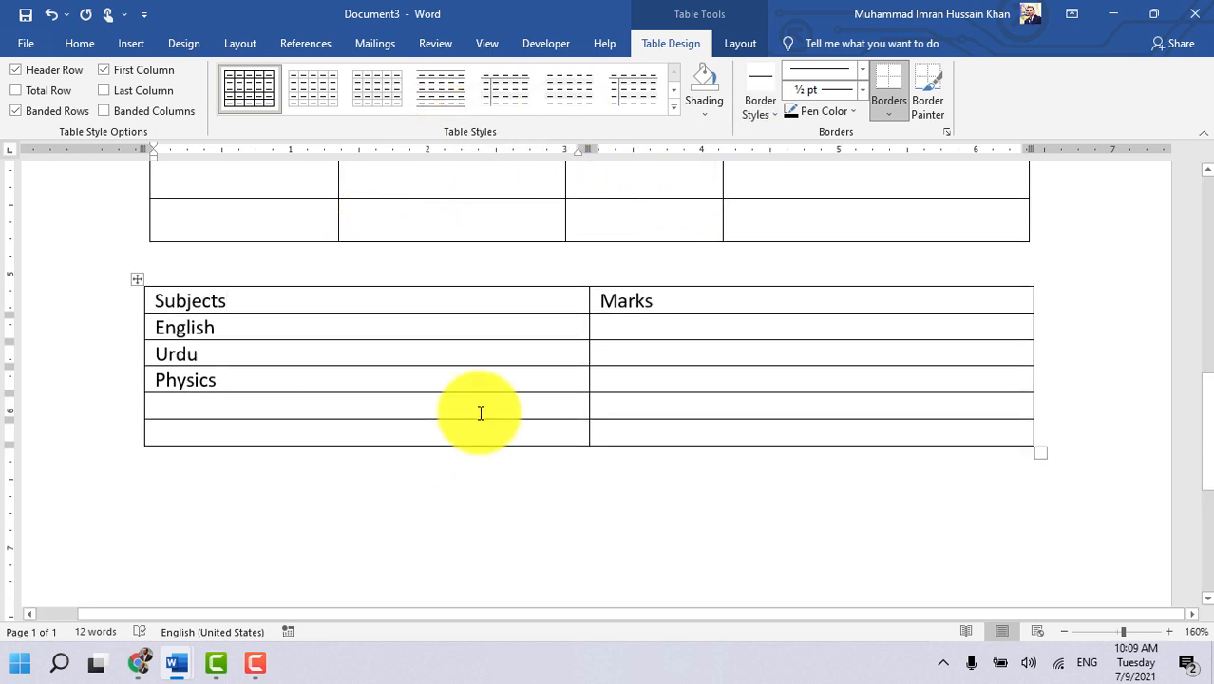
Step: Apply the blue grid style from the Table Styles gallery to the Name table
{"action": "scroll", "coordinate": [479, 412], "scroll_direction": "up", "scroll_amount": 10}
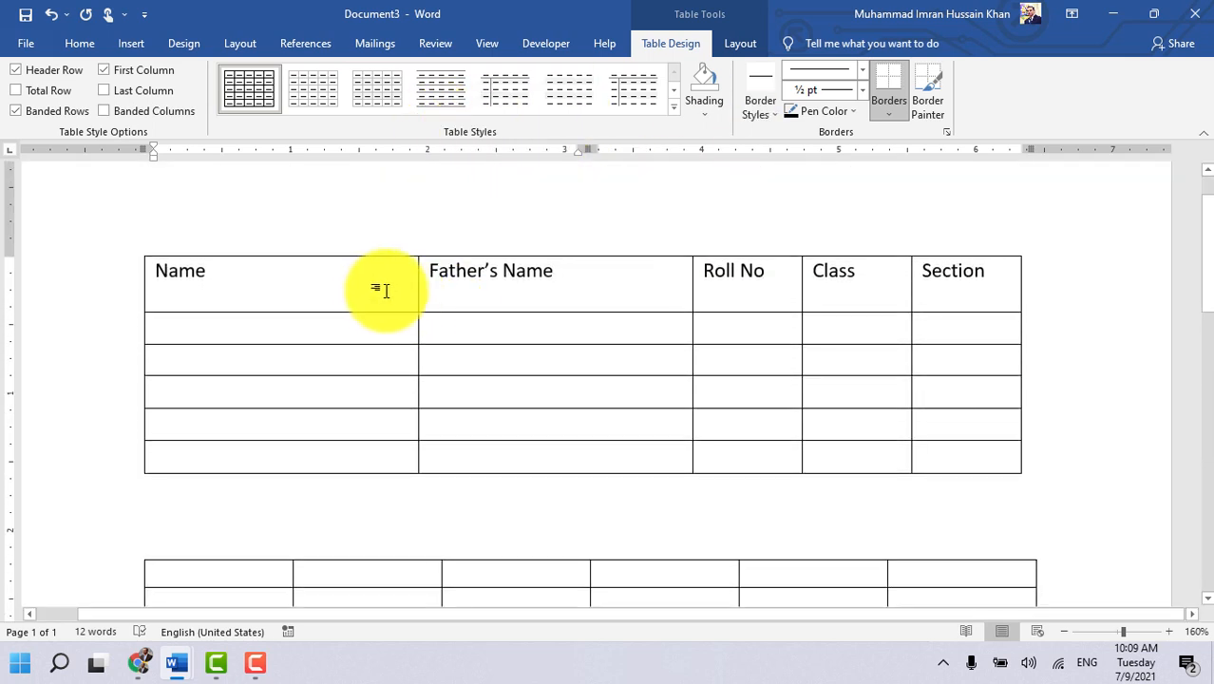
{"action": "left_click", "coordinate": [385, 286]}
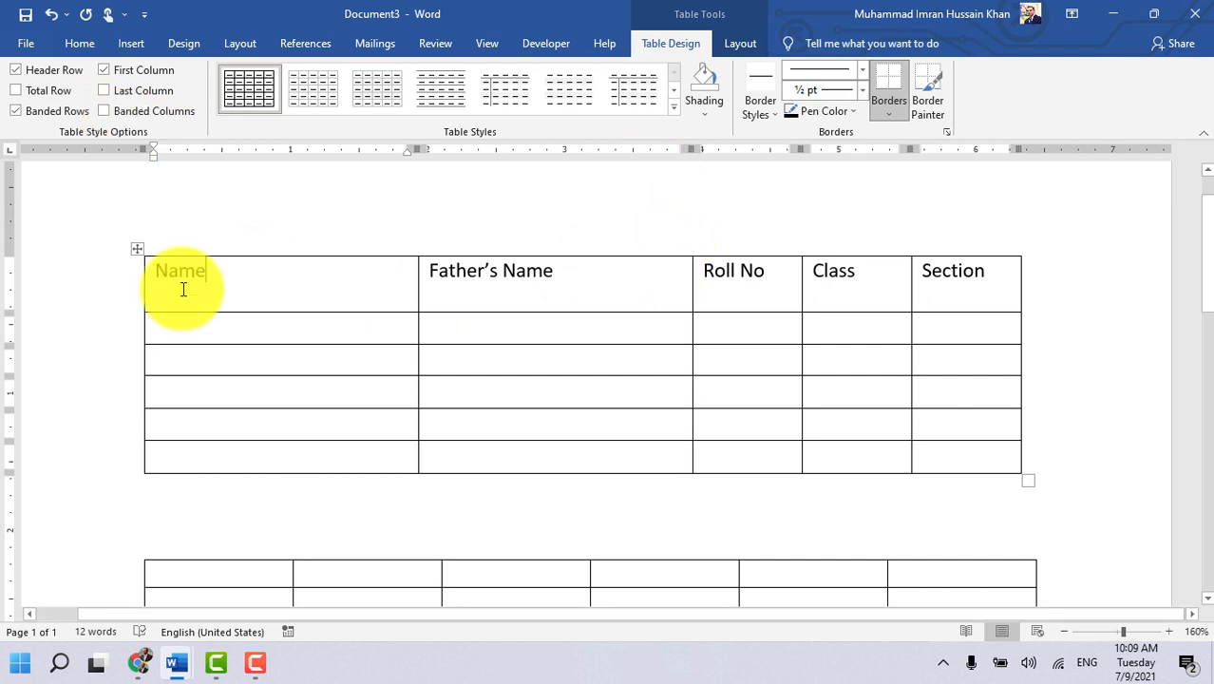
{"action": "left_click", "coordinate": [138, 248]}
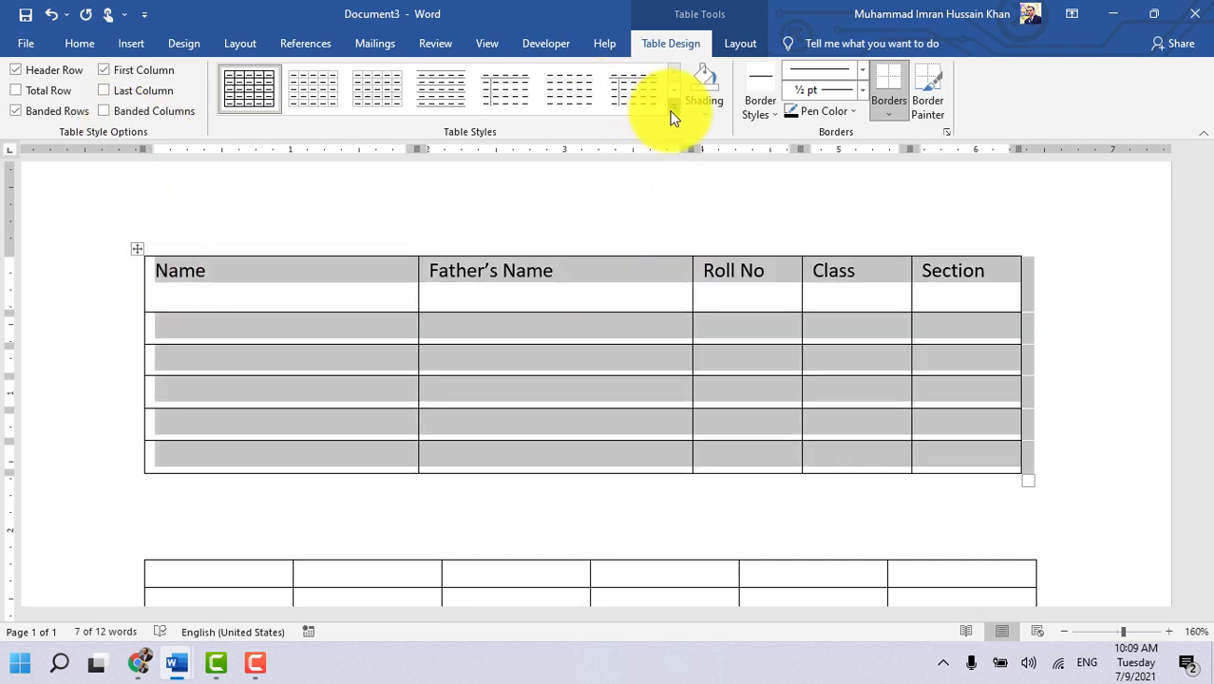
{"action": "left_click", "coordinate": [673, 115]}
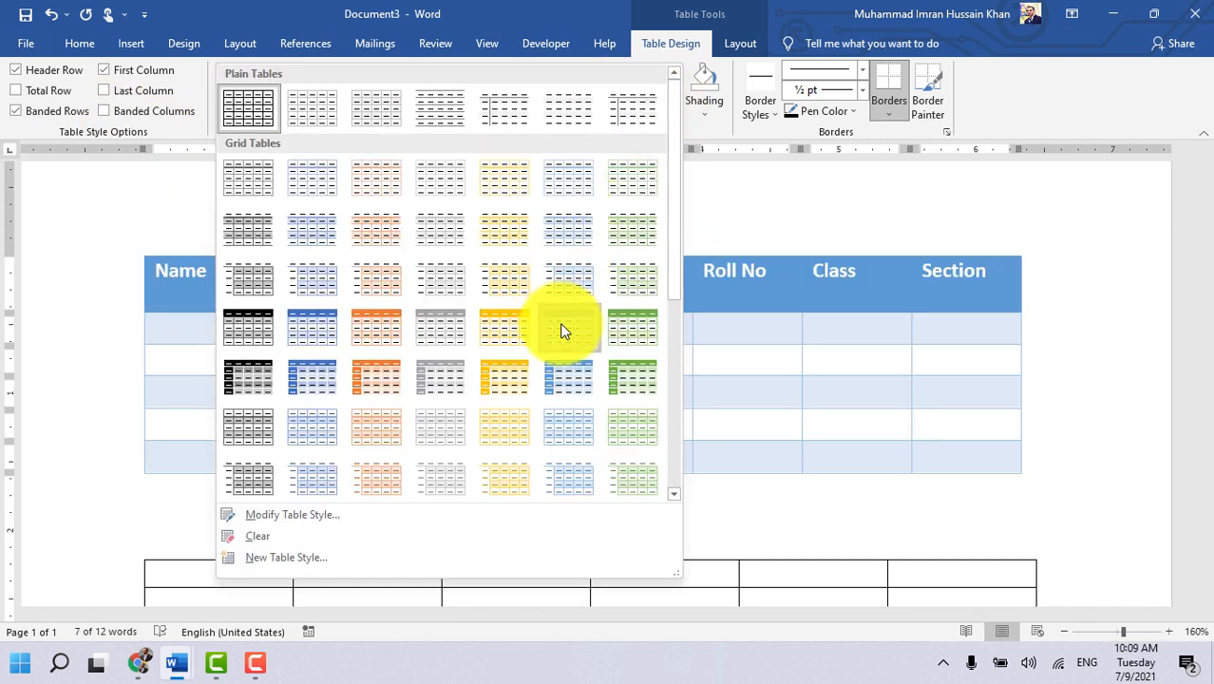
{"action": "left_click", "coordinate": [560, 330]}
{"action": "left_click", "coordinate": [572, 358]}
{"action": "left_click", "coordinate": [304, 295]}
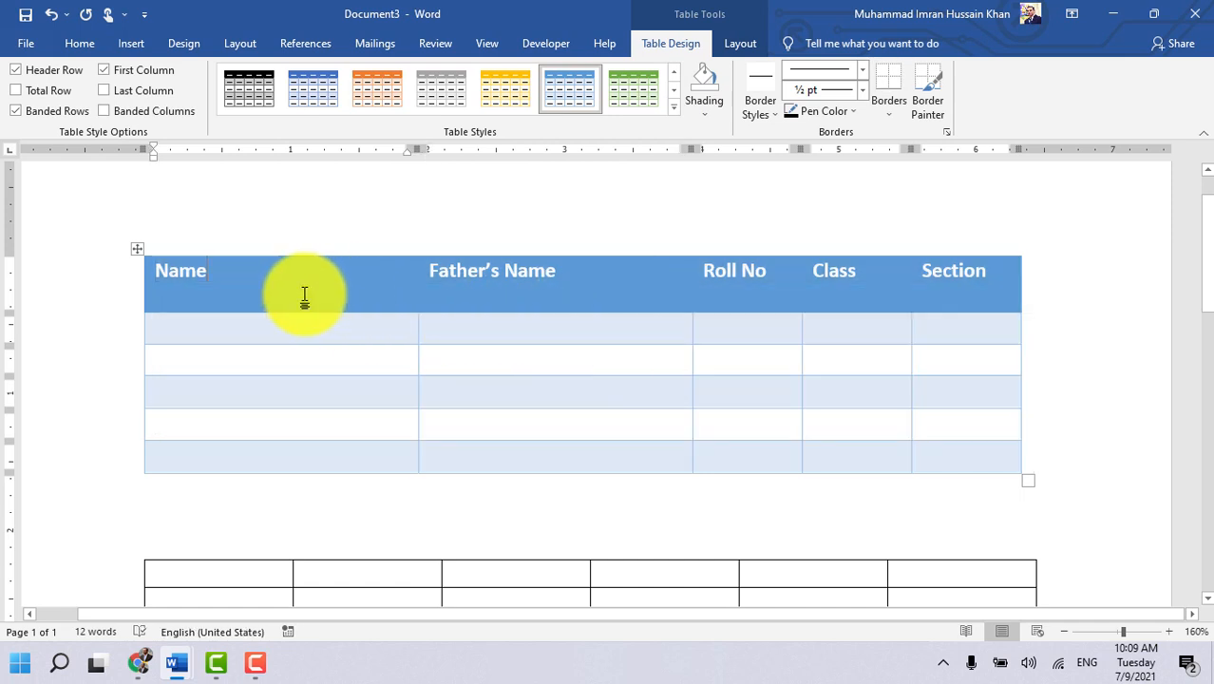
{"action": "left_click_drag", "start_coordinate": [262, 275], "coordinate": [939, 282]}
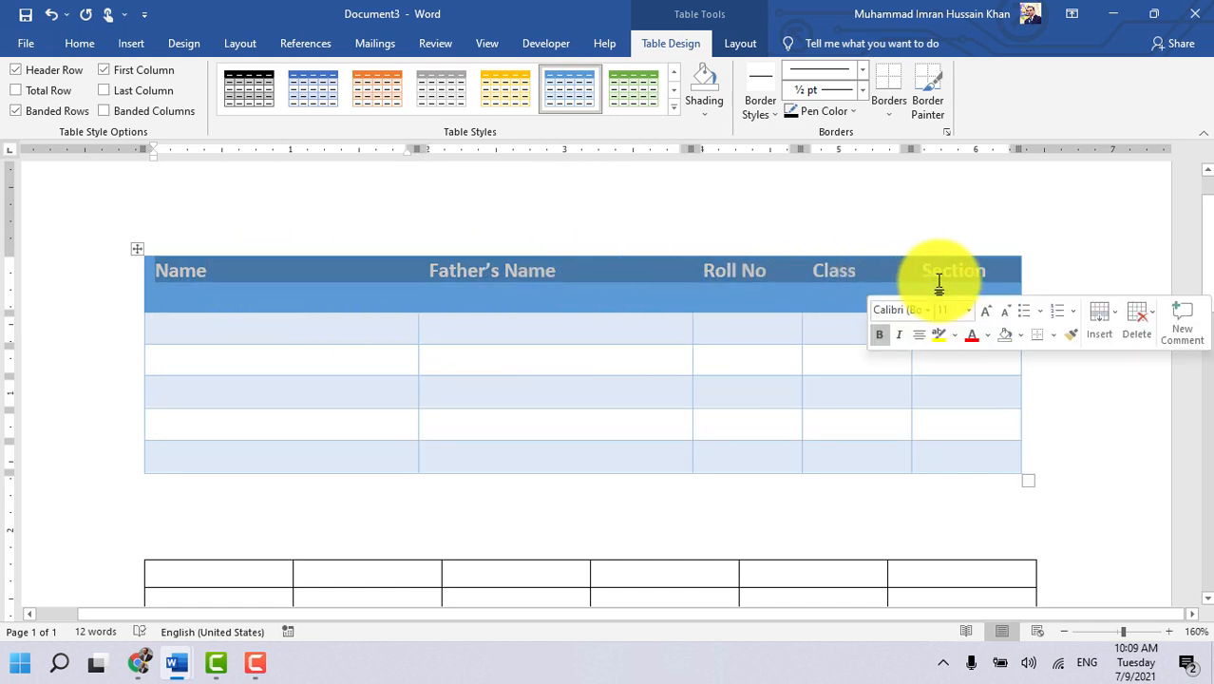
{"action": "left_click", "coordinate": [395, 339]}
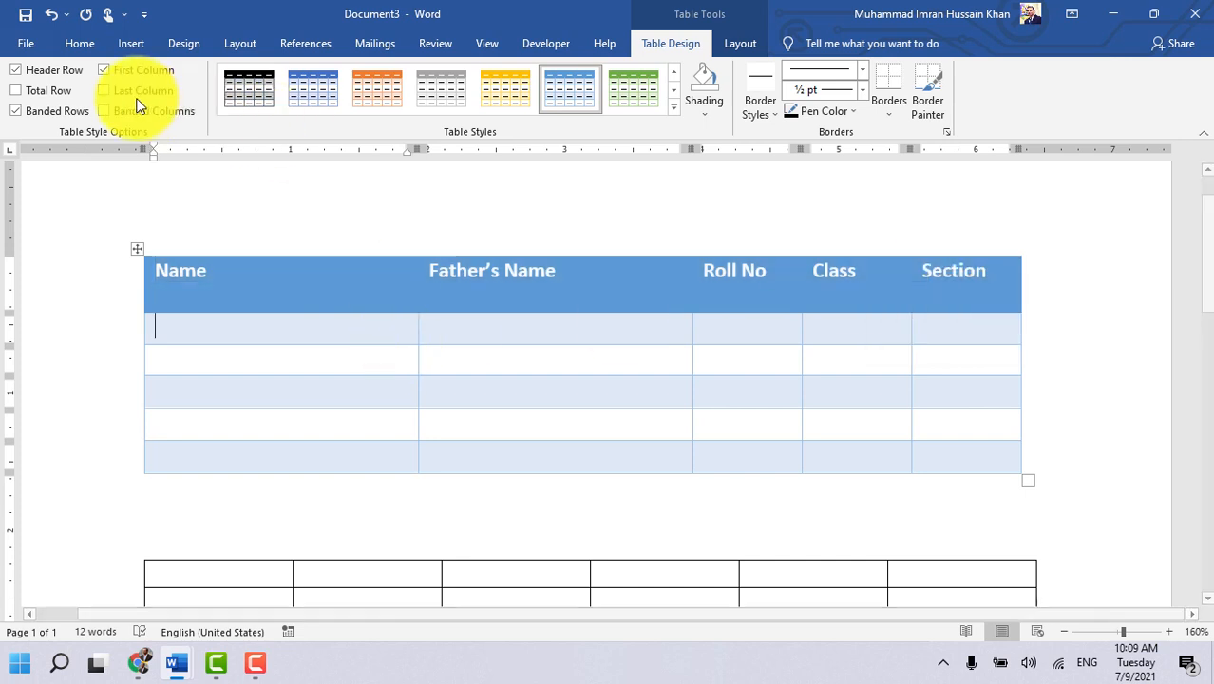
{"action": "left_click", "coordinate": [47, 70]}
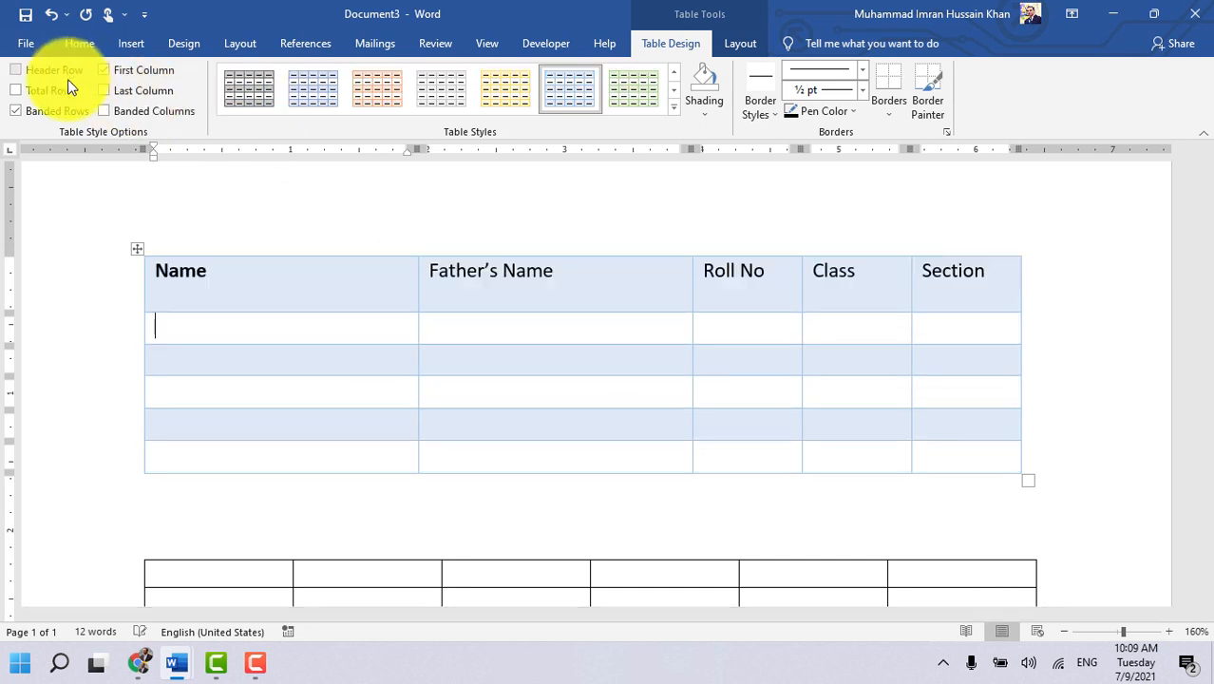
{"action": "left_click", "coordinate": [349, 288]}
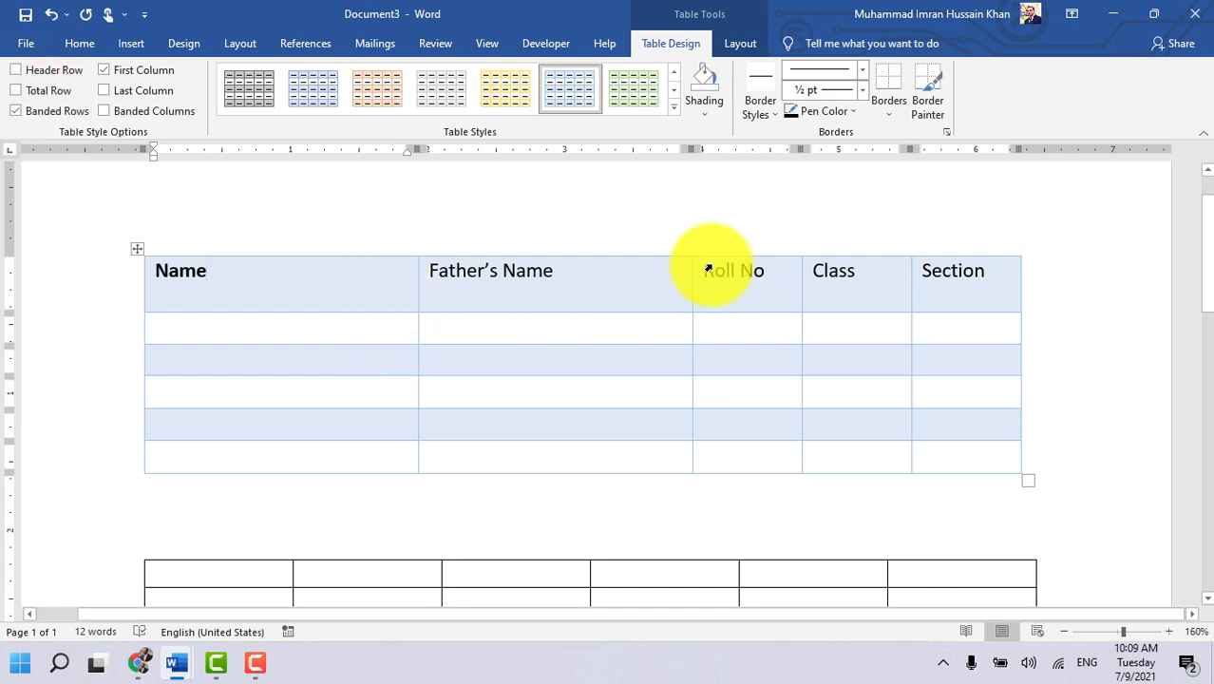
{"action": "left_click_drag", "start_coordinate": [394, 310], "coordinate": [952, 275]}
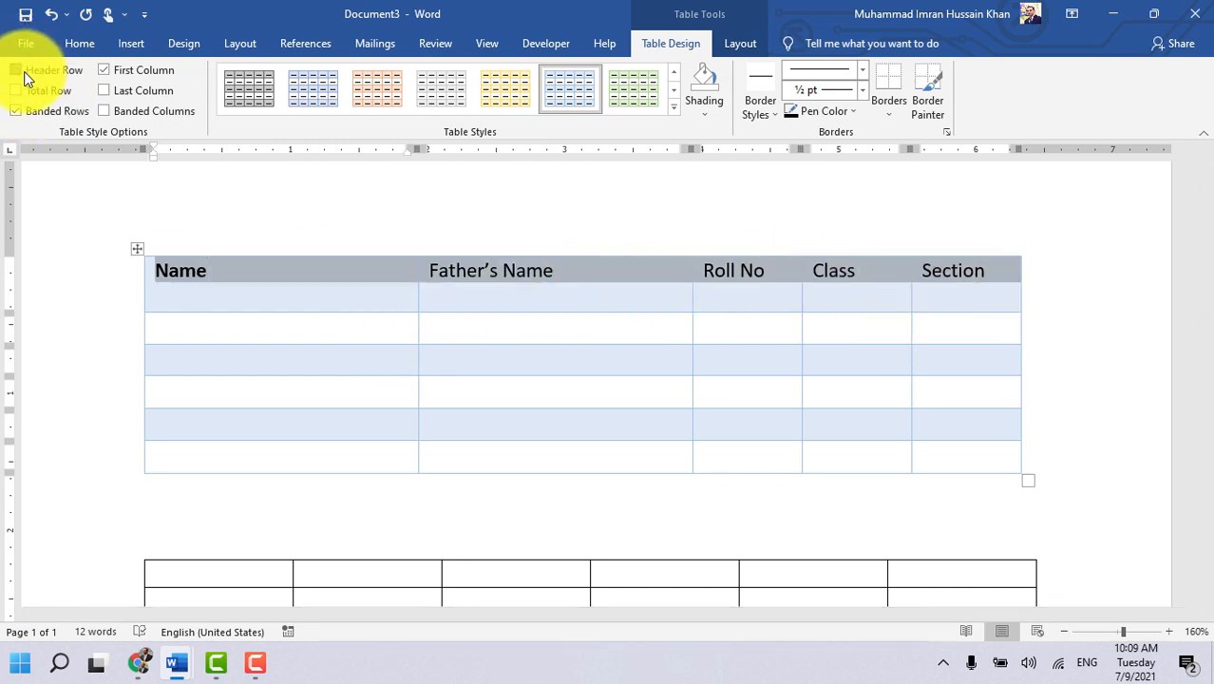
{"action": "left_click", "coordinate": [25, 74]}
{"action": "left_click", "coordinate": [217, 317]}
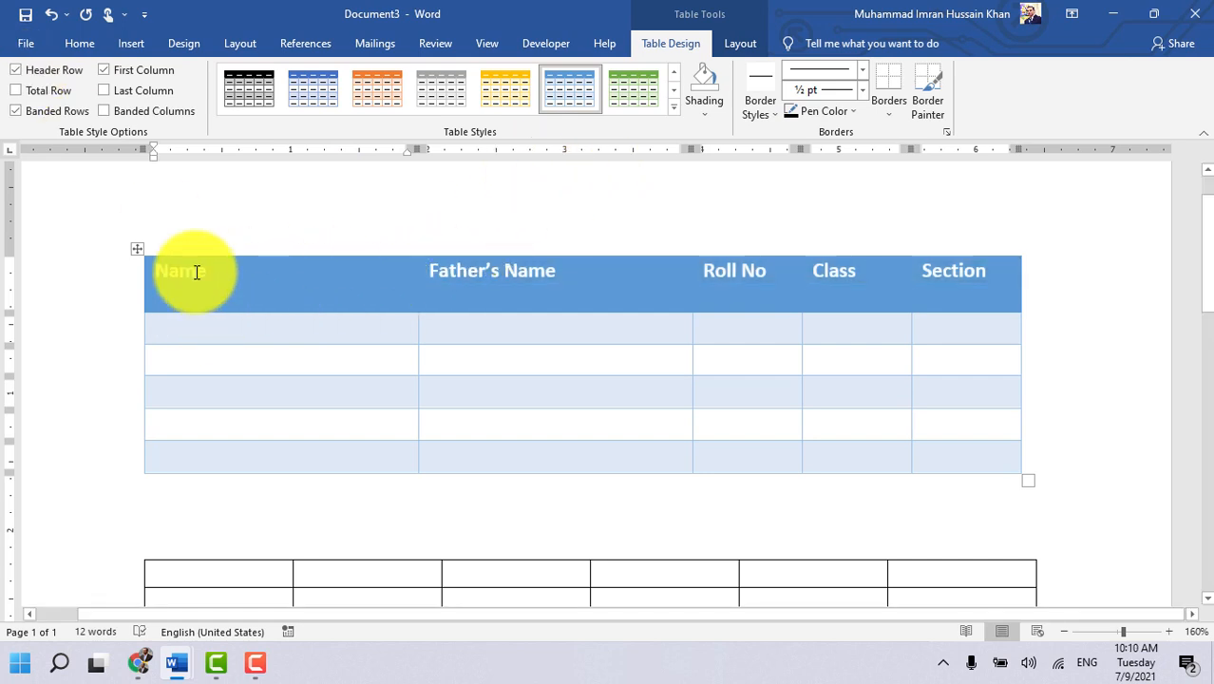
{"action": "left_click", "coordinate": [137, 249]}
Step: Try a list table style, then a green list style, on the student table
{"action": "left_click", "coordinate": [673, 107]}
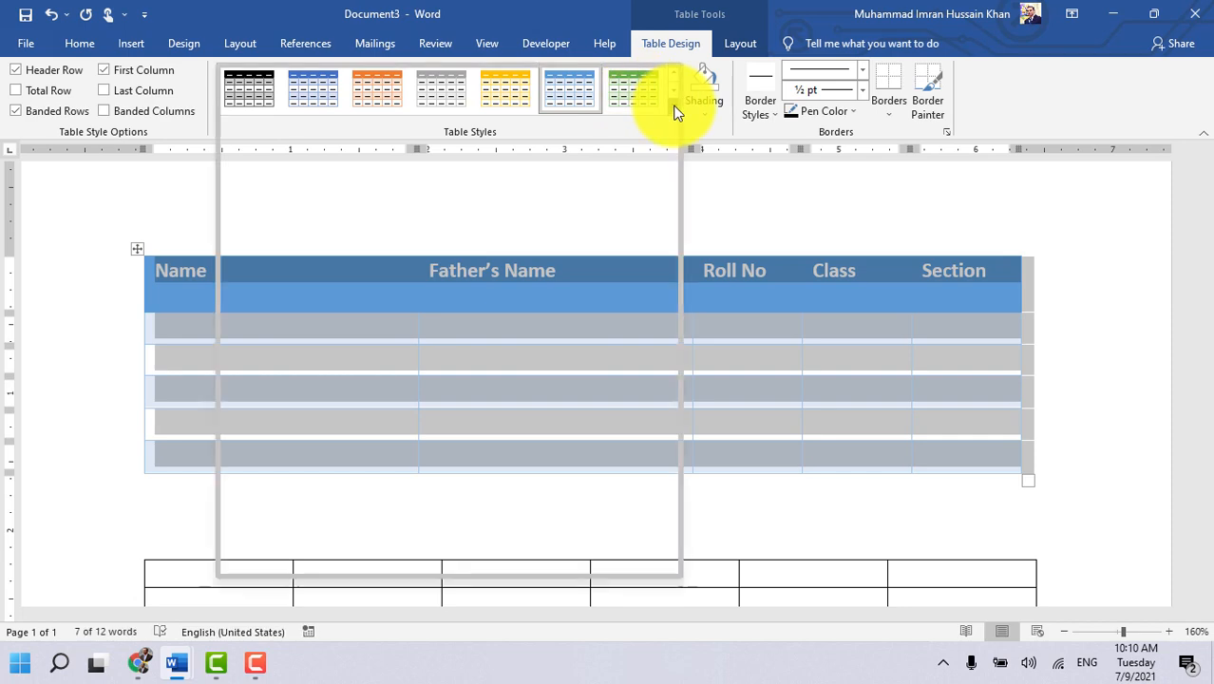
{"action": "scroll", "coordinate": [641, 304], "scroll_direction": "down", "scroll_amount": 3}
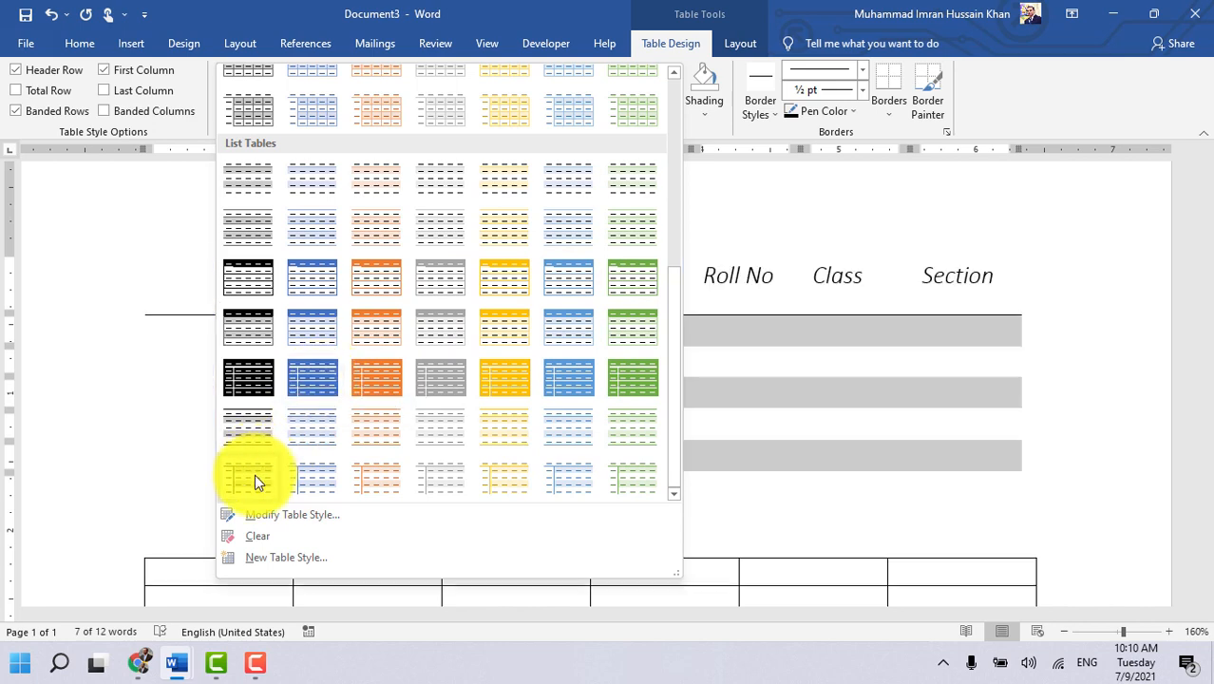
{"action": "left_click", "coordinate": [254, 474]}
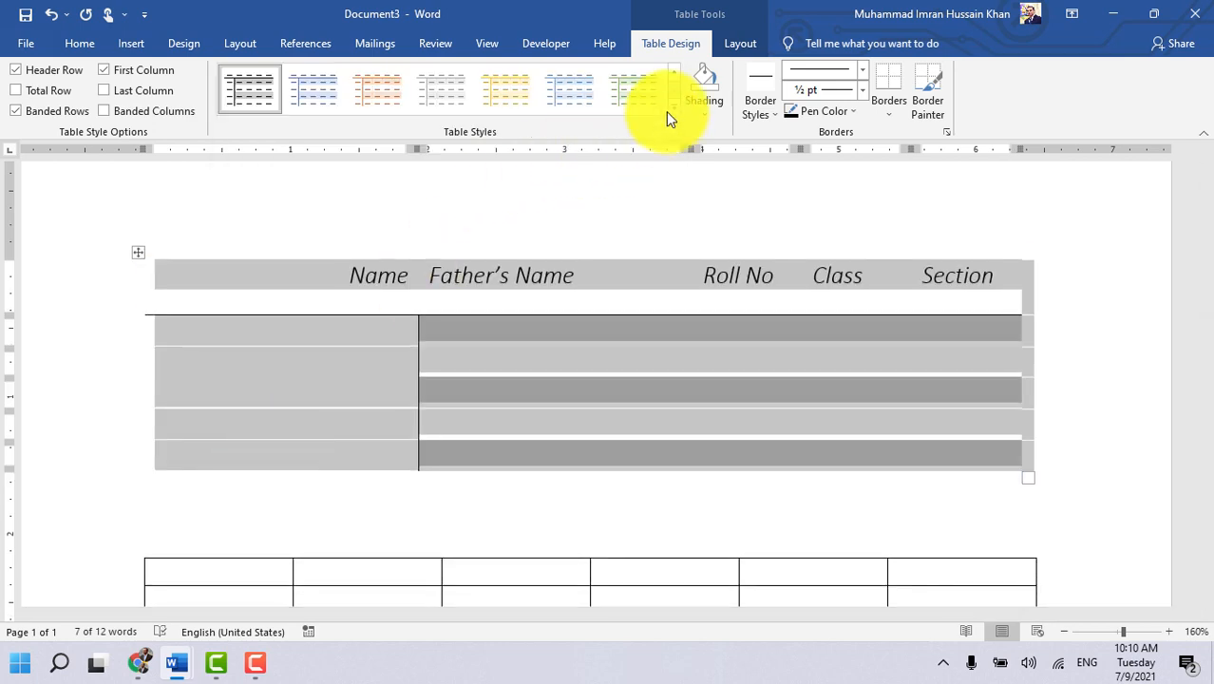
{"action": "left_click", "coordinate": [674, 115]}
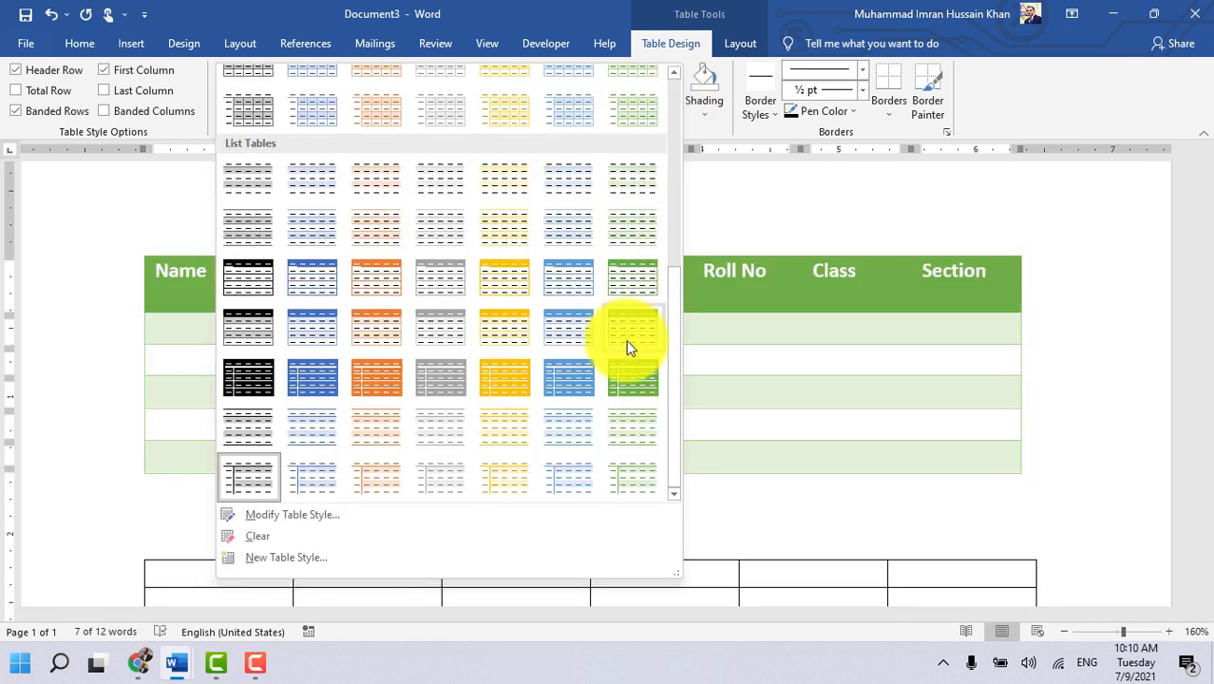
{"action": "left_click", "coordinate": [631, 388]}
{"action": "left_click", "coordinate": [630, 386]}
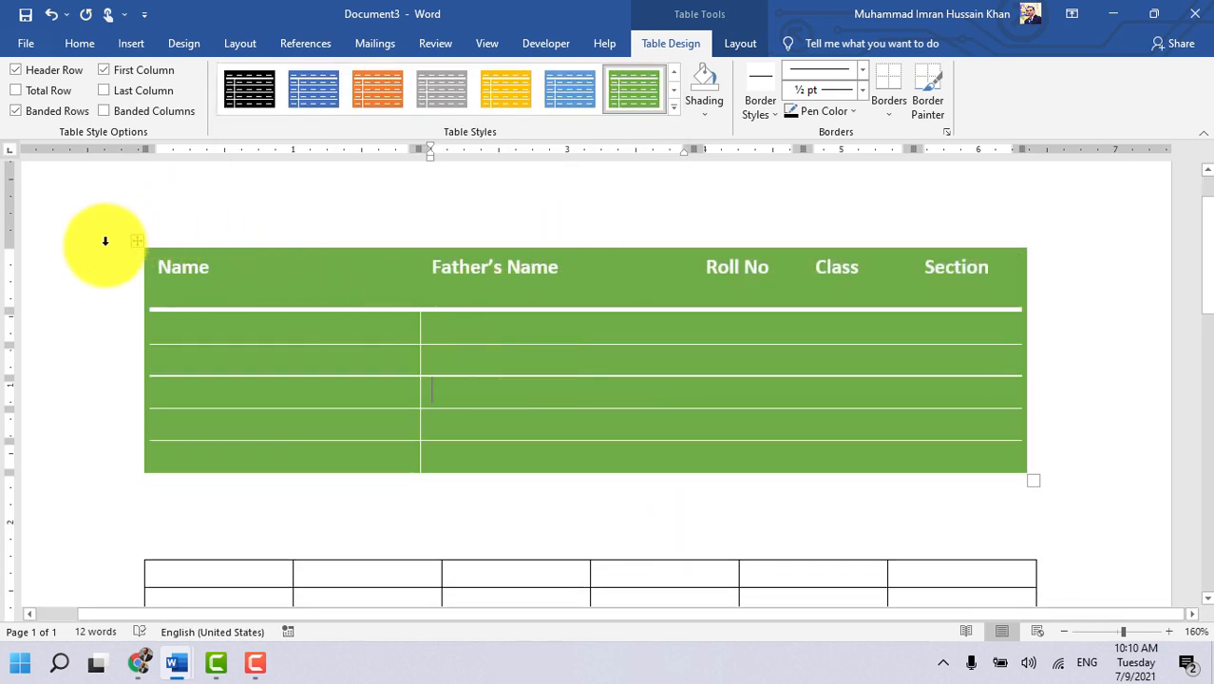
Step: Apply the plain black-bordered Table Grid style to the table
{"action": "left_click", "coordinate": [672, 114]}
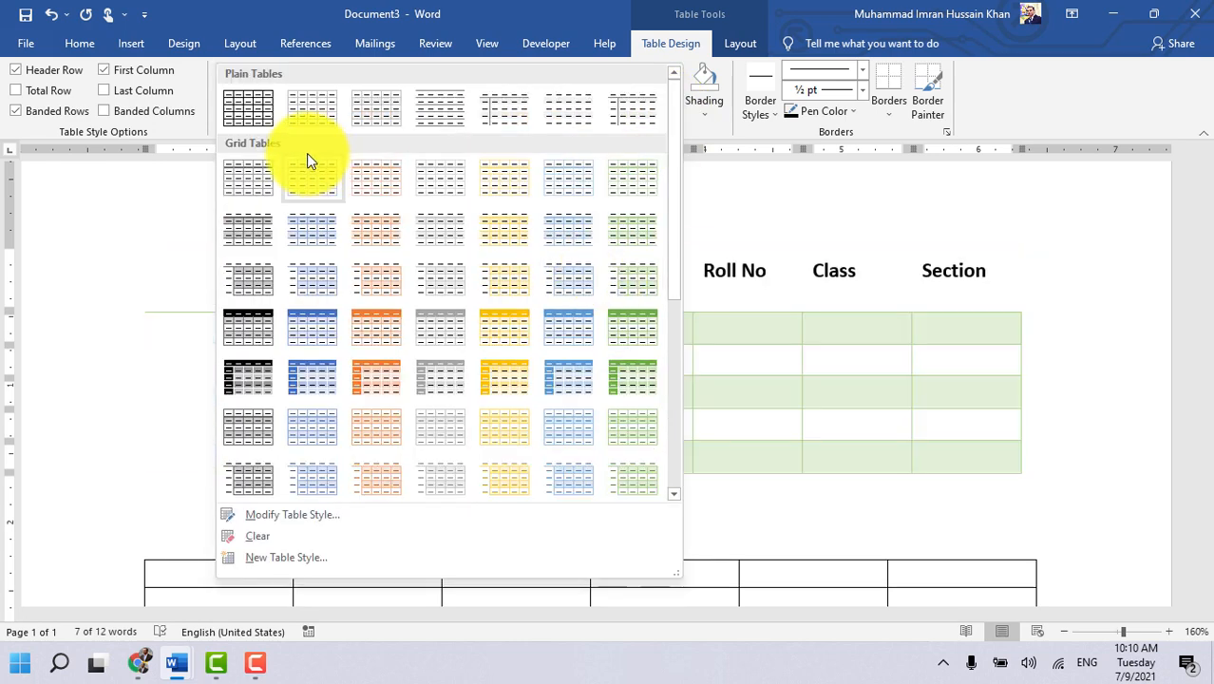
{"action": "key", "text": "Escape"}
{"action": "left_click", "coordinate": [268, 104]}
{"action": "left_click", "coordinate": [293, 328]}
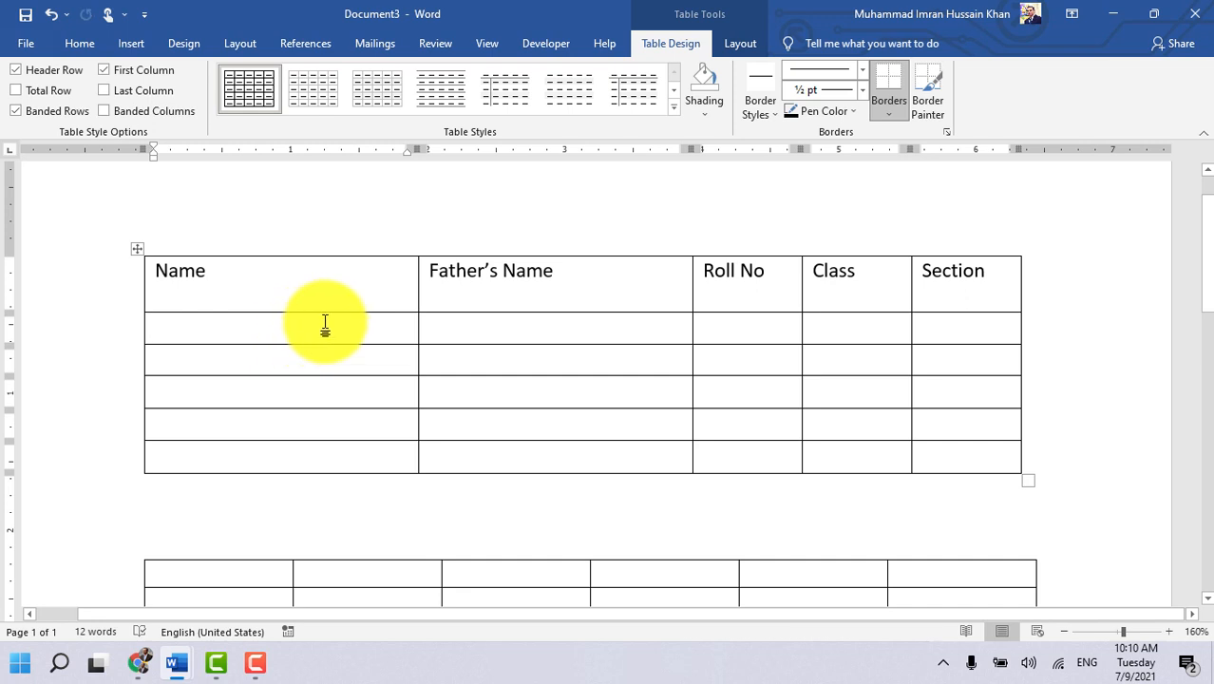
Step: Shade the header row, Name through Section, light green
{"action": "left_click_drag", "start_coordinate": [270, 271], "coordinate": [940, 277]}
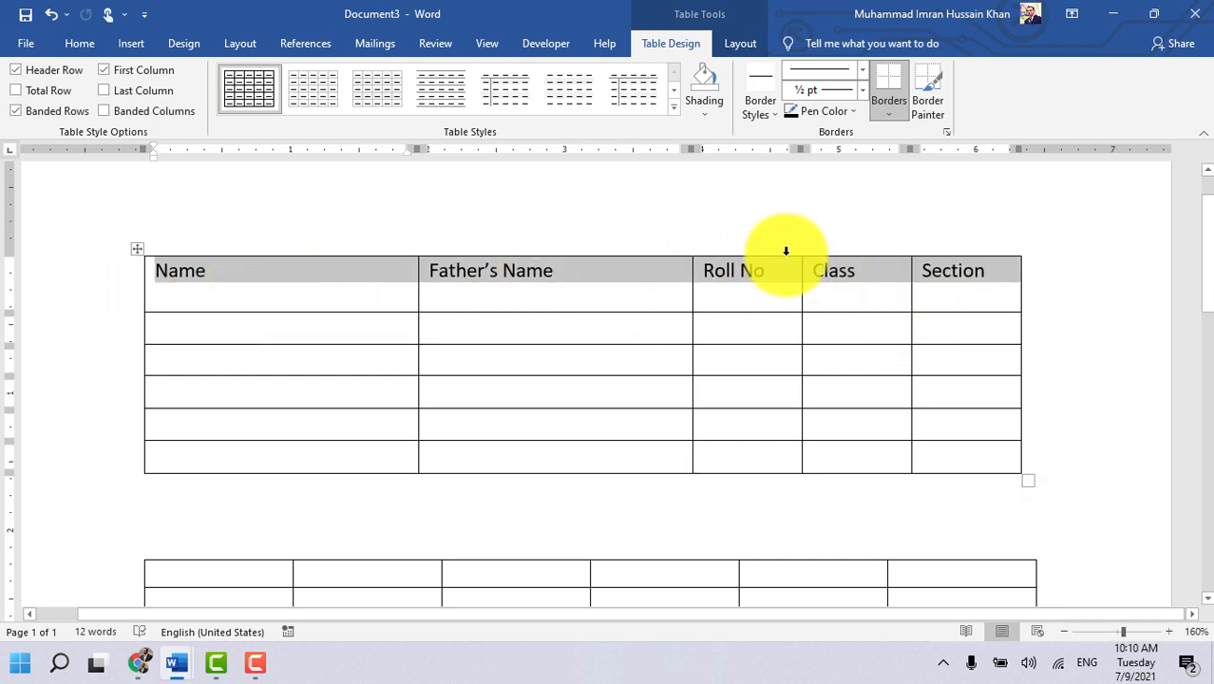
{"action": "left_click", "coordinate": [715, 116]}
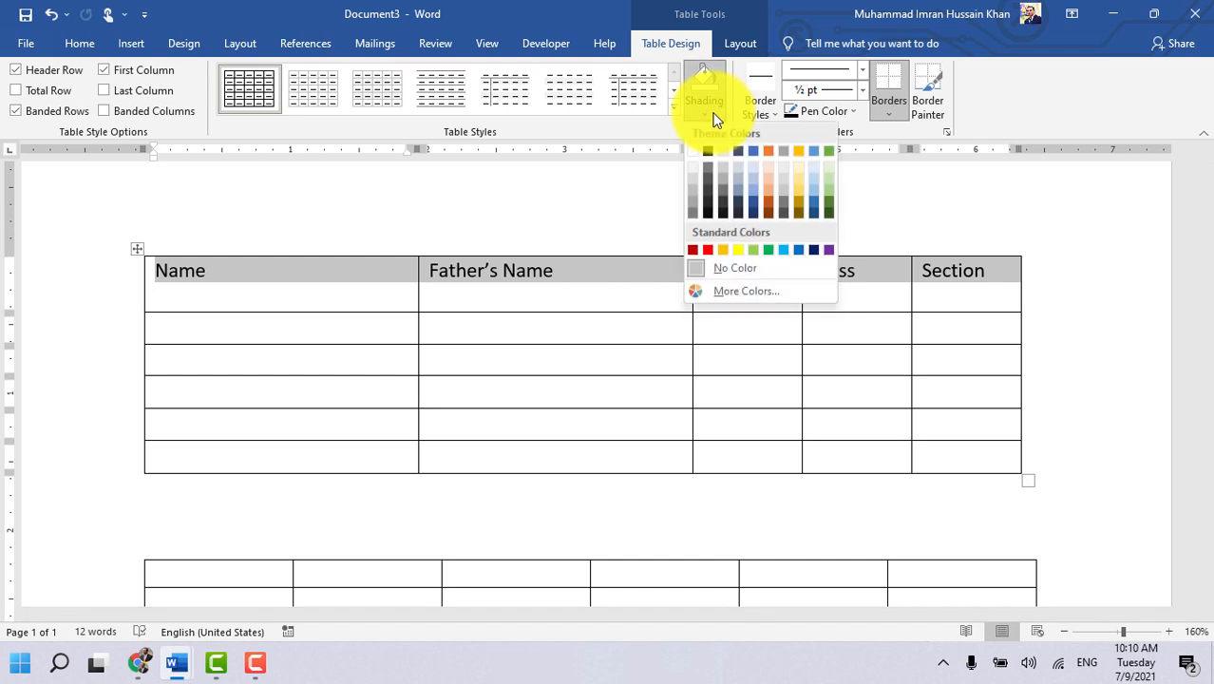
{"action": "left_click", "coordinate": [831, 193]}
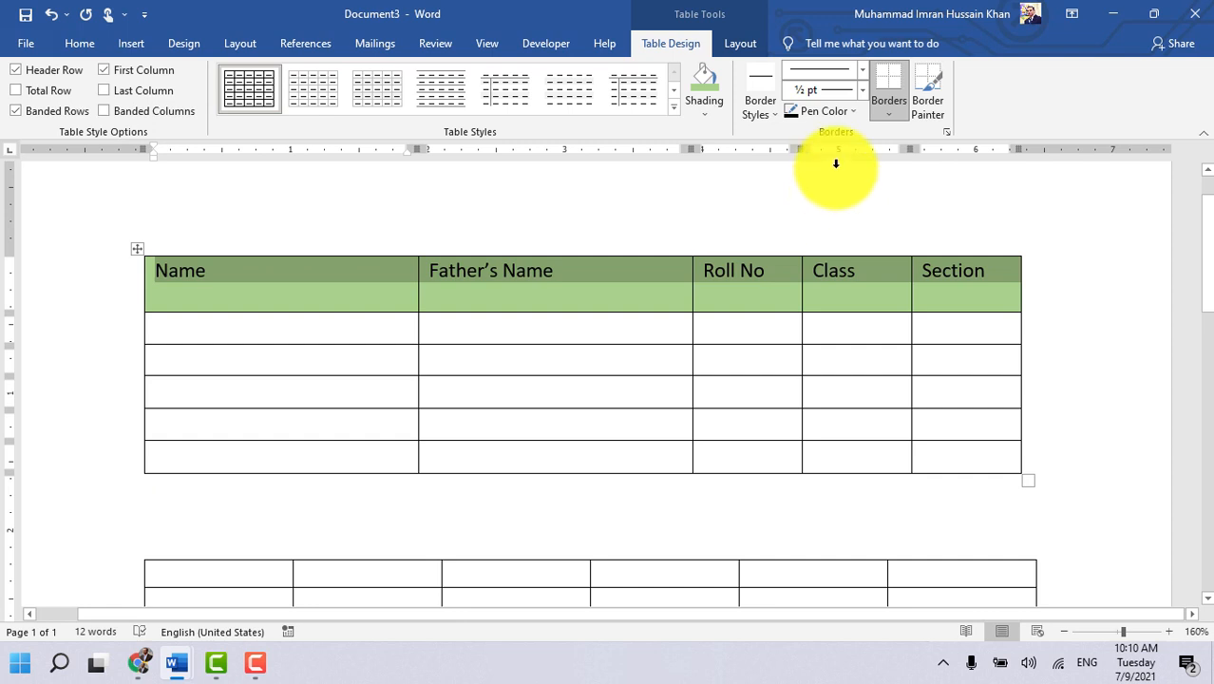
Step: Browse the Pen Color and Border Styles lists unchanged, then select the Name body cells
{"action": "left_click", "coordinate": [850, 114]}
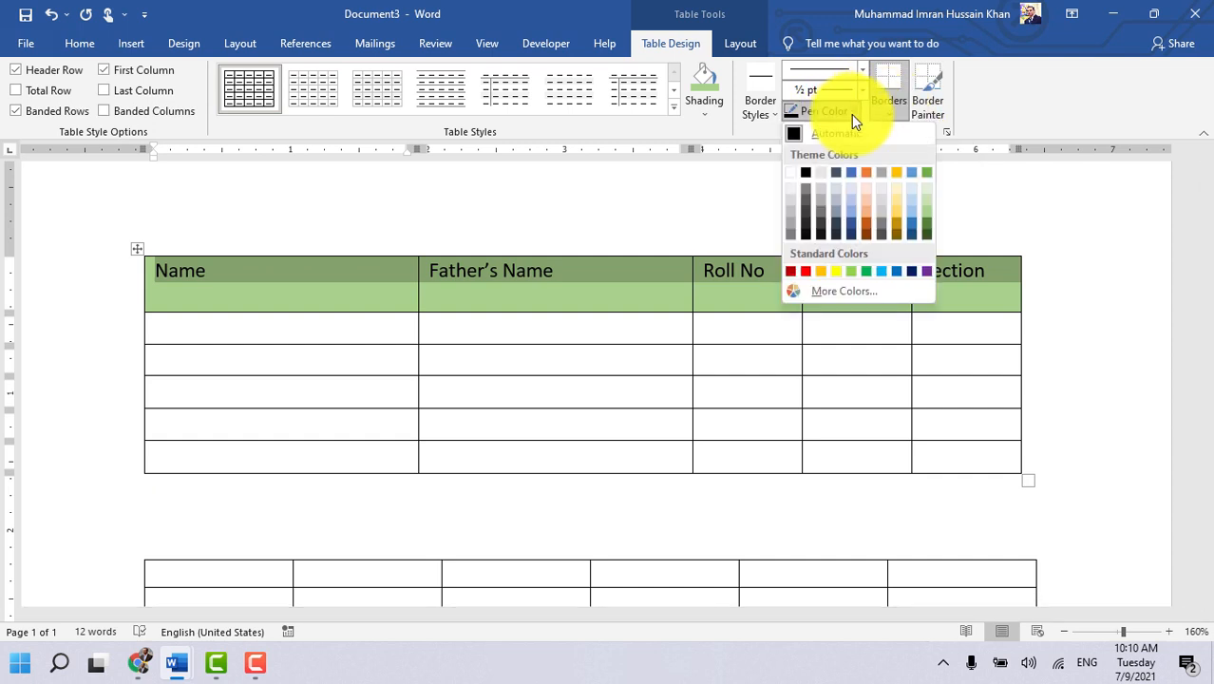
{"action": "left_click", "coordinate": [851, 114]}
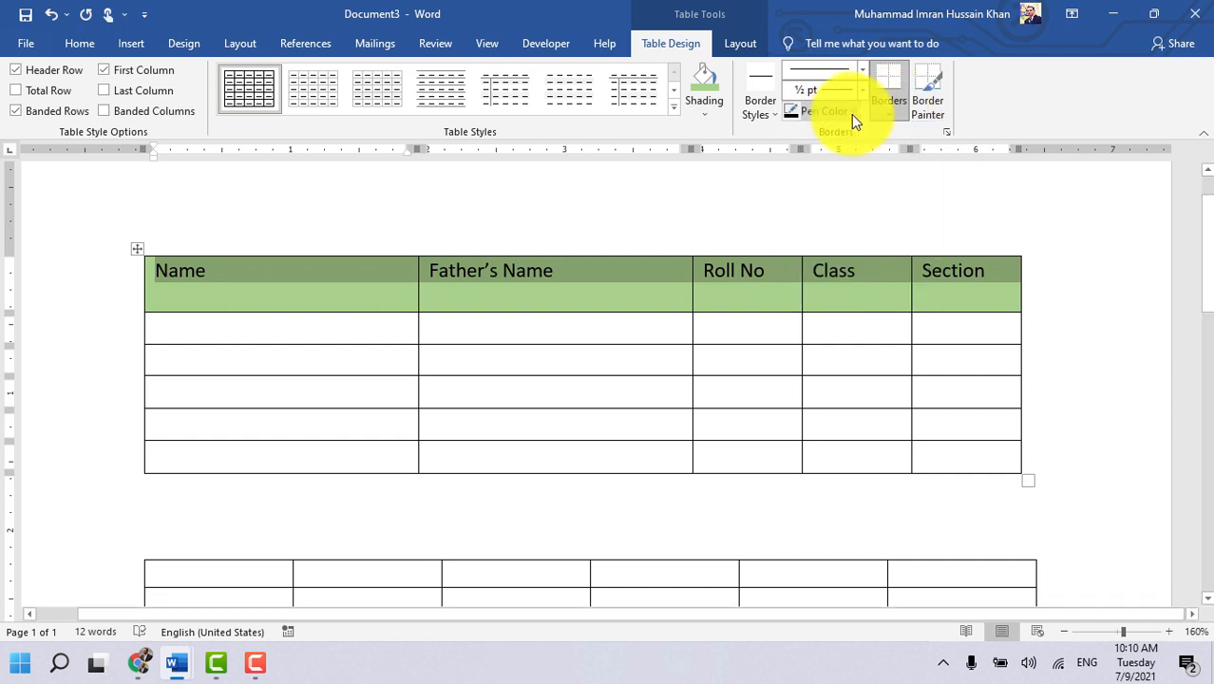
{"action": "left_click", "coordinate": [771, 121]}
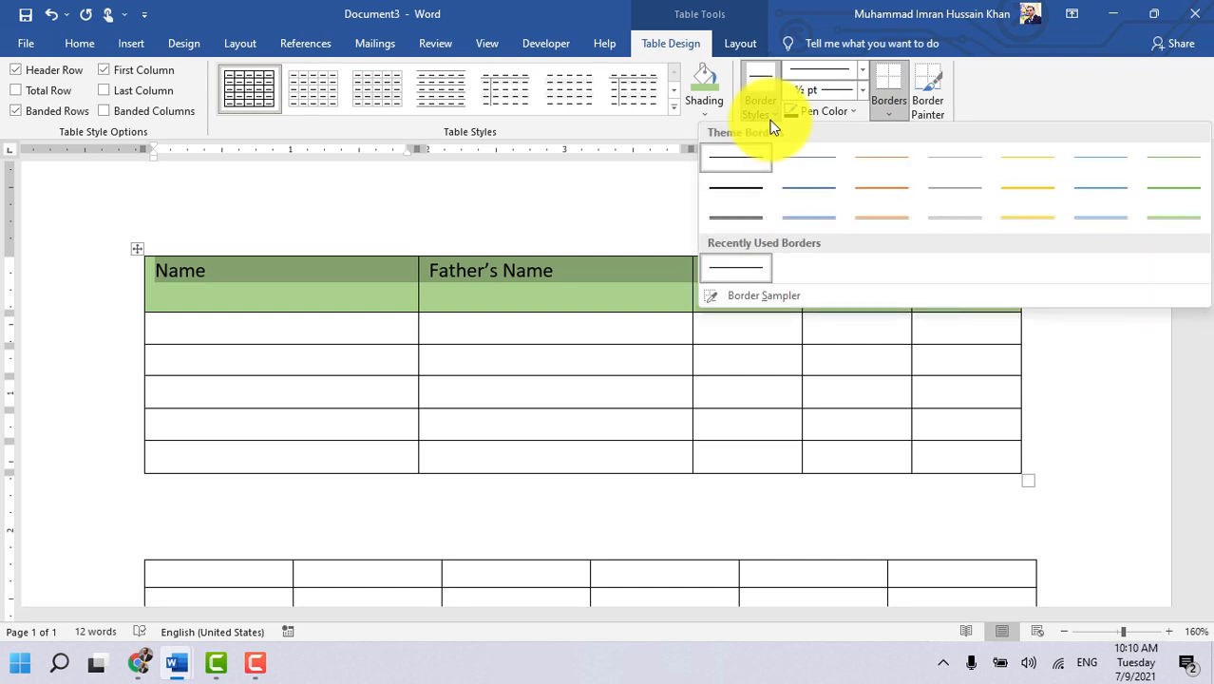
{"action": "left_click", "coordinate": [770, 122]}
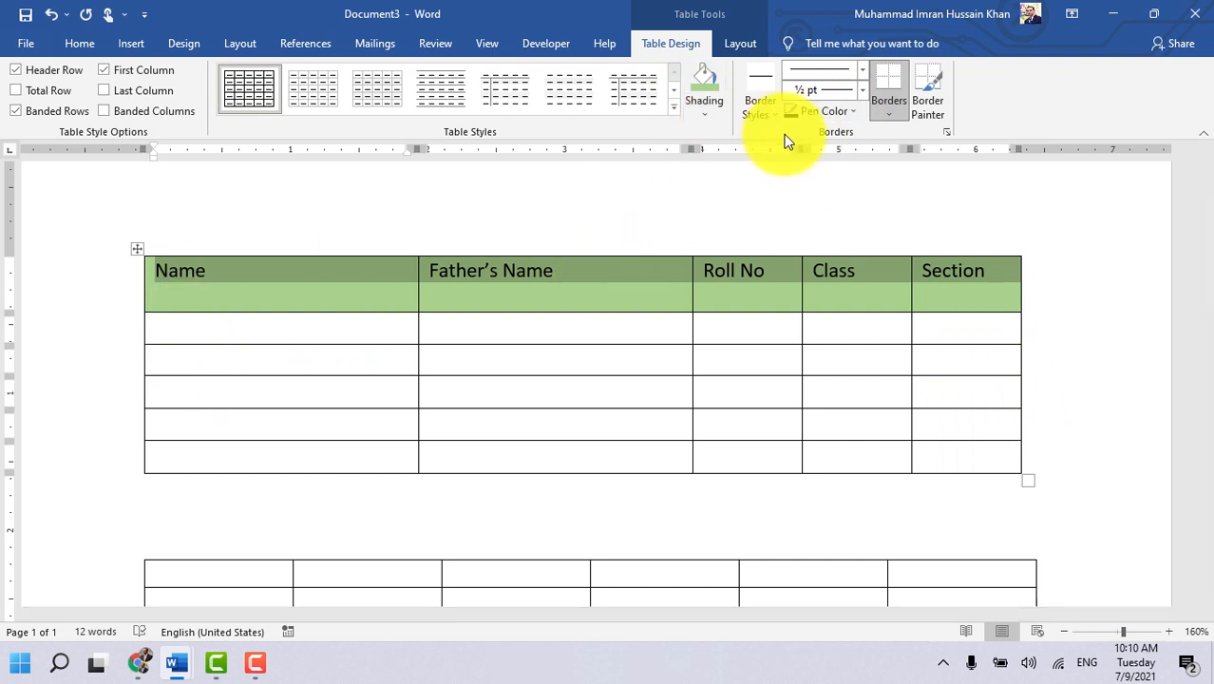
{"action": "left_click", "coordinate": [293, 383]}
{"action": "left_click_drag", "start_coordinate": [322, 327], "coordinate": [377, 466]}
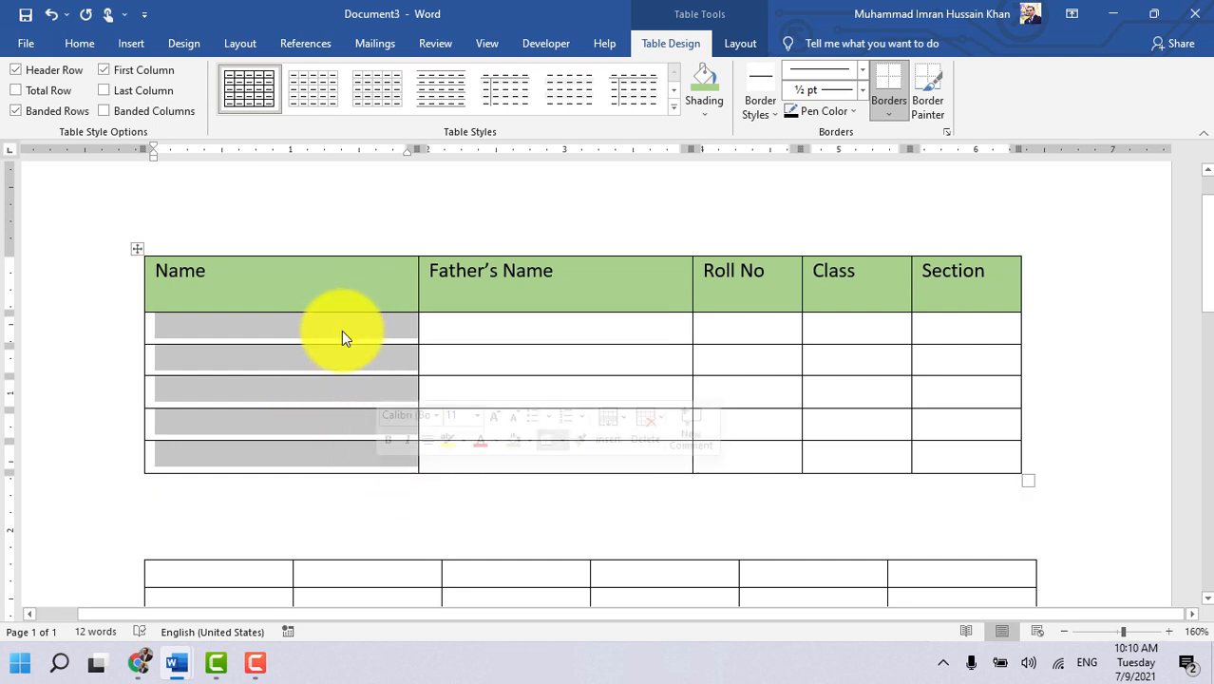
Step: Shade the Name column's body cells light blue
{"action": "left_click", "coordinate": [716, 118]}
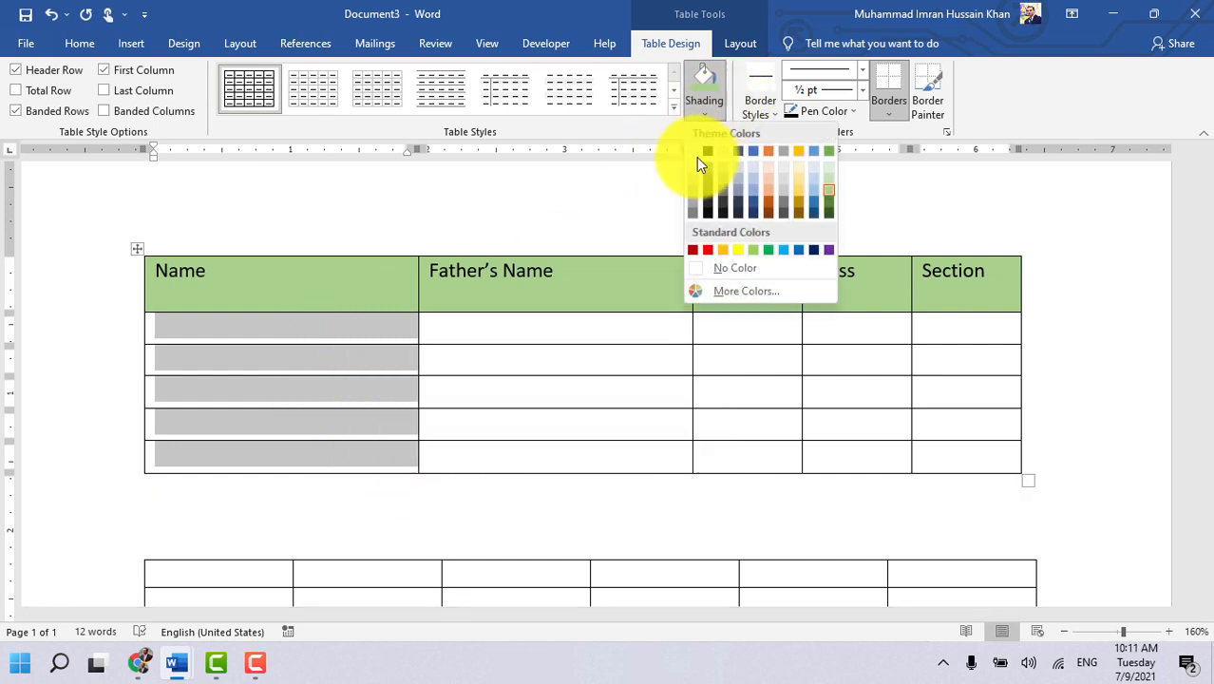
{"action": "left_click", "coordinate": [753, 186]}
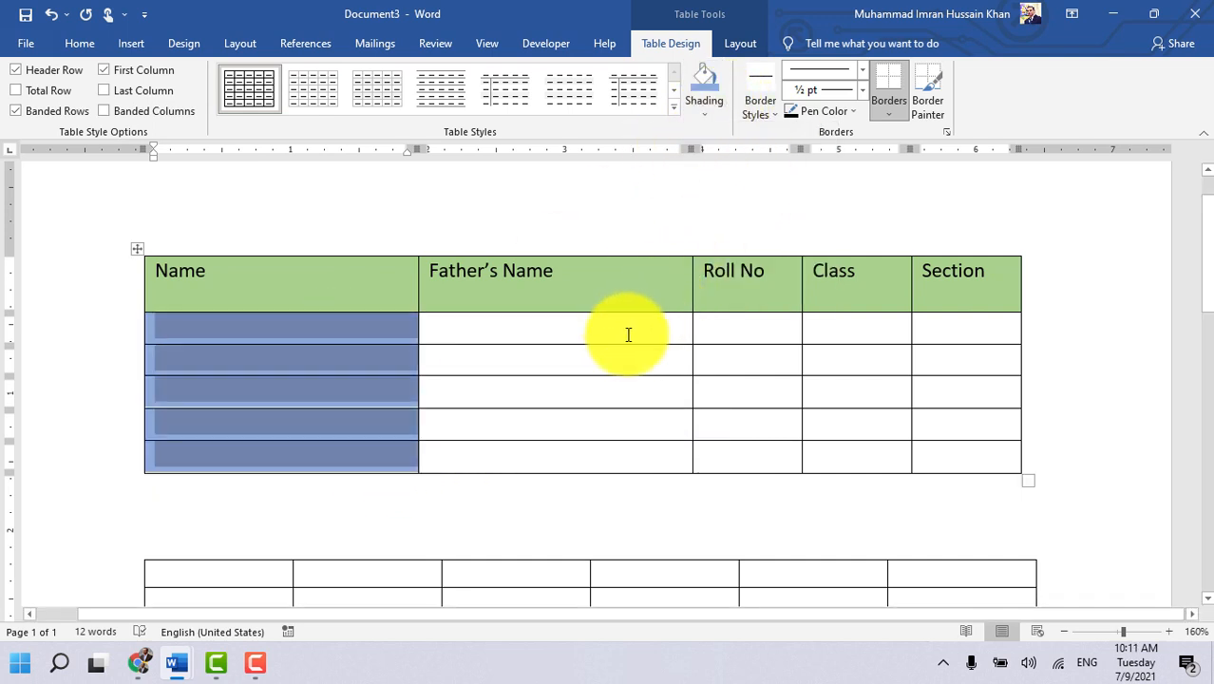
{"action": "left_click_drag", "start_coordinate": [628, 334], "coordinate": [894, 452]}
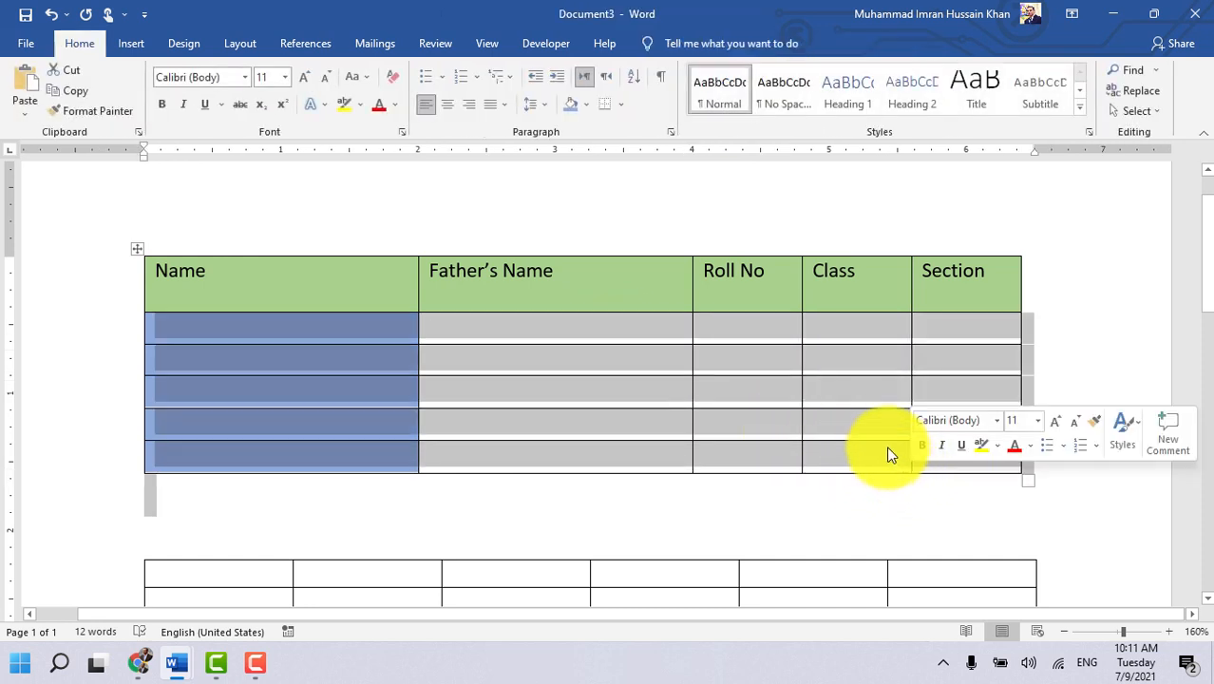
{"action": "left_click", "coordinate": [639, 343]}
Step: Shade the body cells from Father's Name to Section dark navy blue
{"action": "left_click_drag", "start_coordinate": [660, 331], "coordinate": [919, 453]}
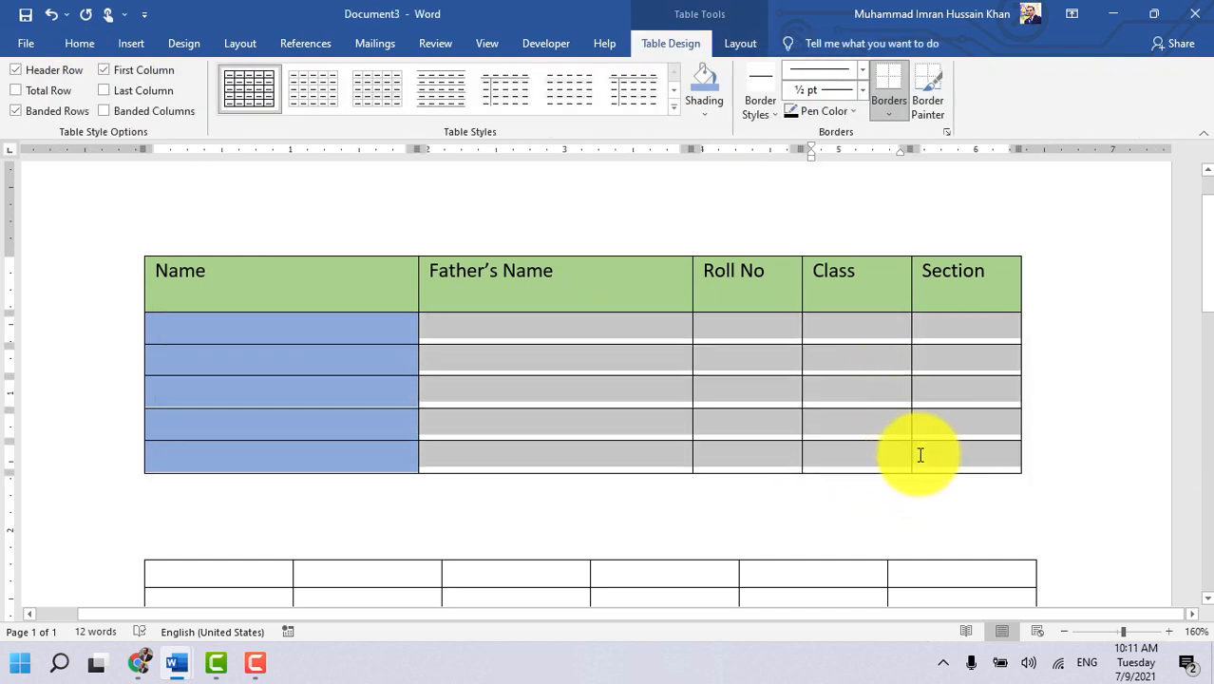
{"action": "left_click", "coordinate": [702, 114]}
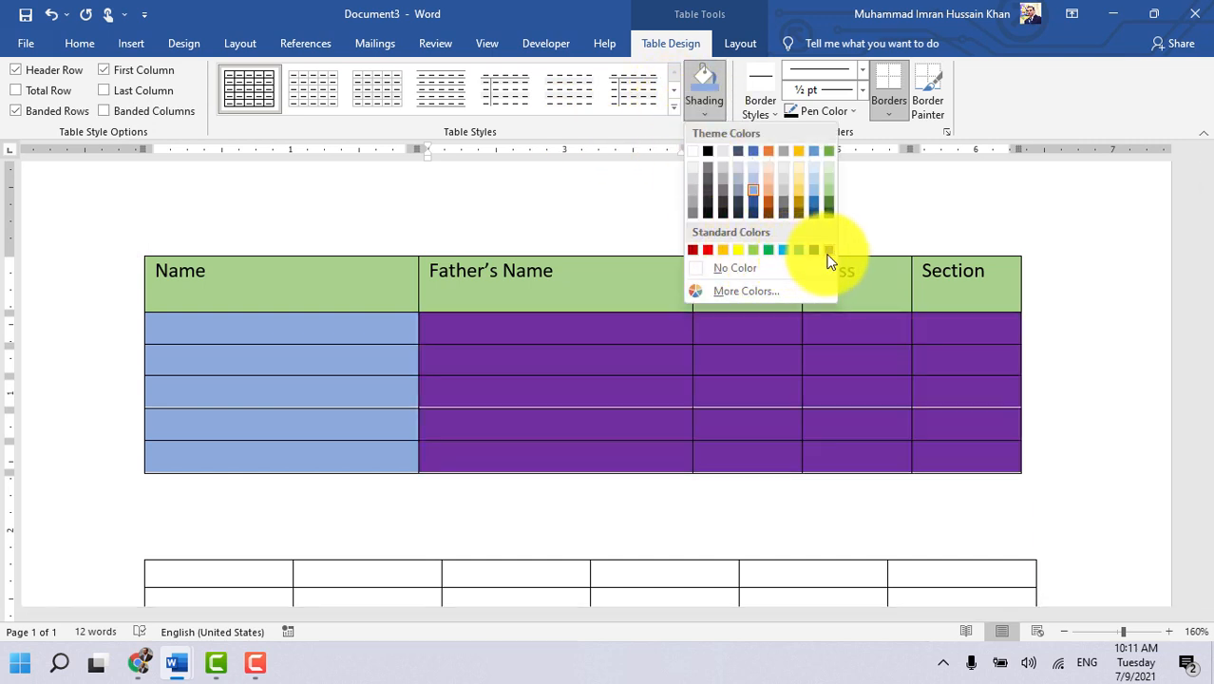
{"action": "left_click", "coordinate": [818, 254]}
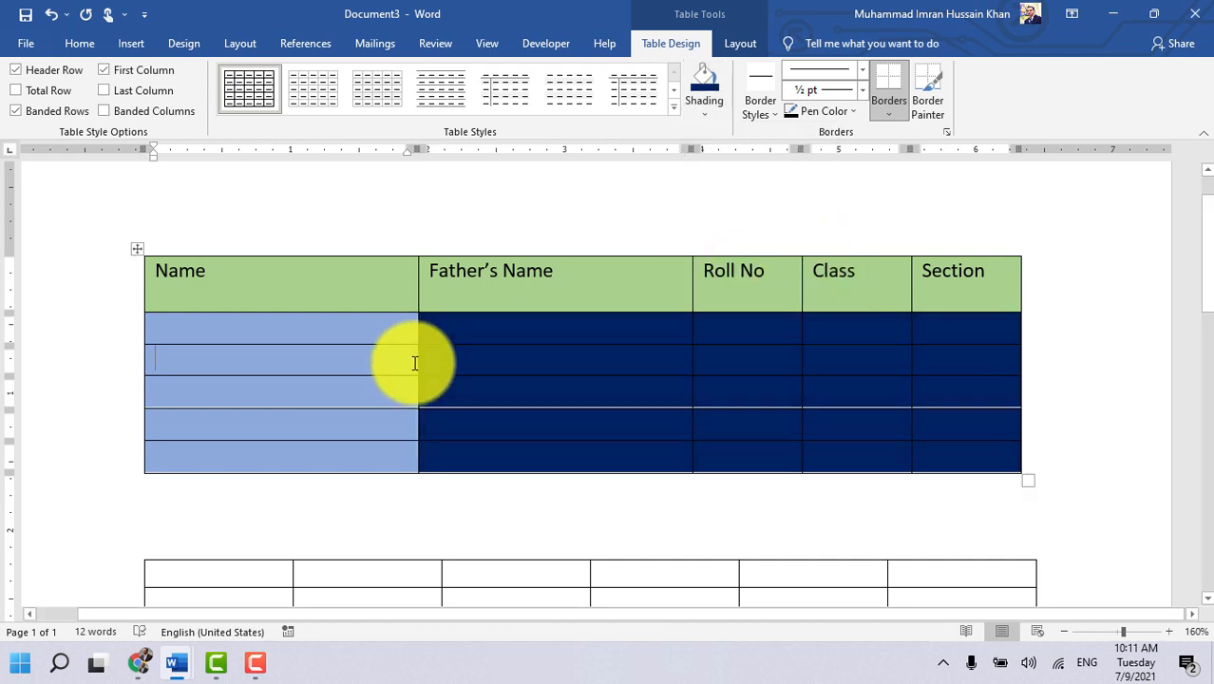
{"action": "left_click", "coordinate": [368, 340]}
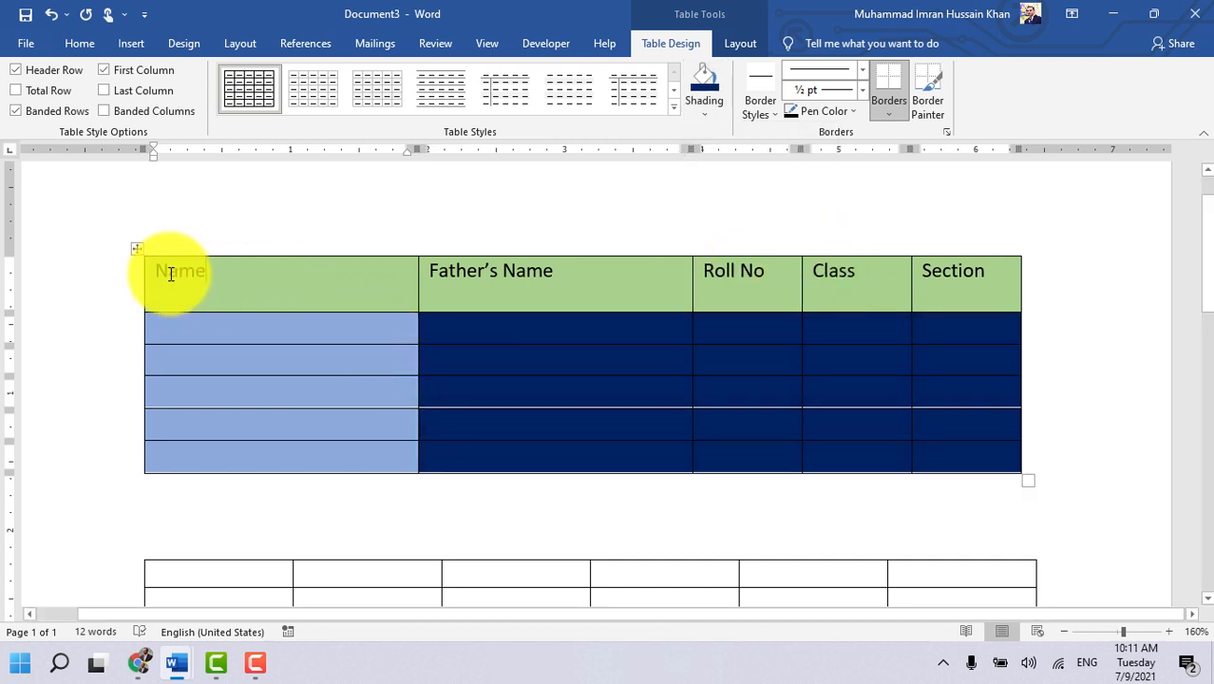
Step: Make the header row labels white
{"action": "mouse_move", "coordinate": [159, 271]}
{"action": "left_mouse_down"}
{"action": "mouse_move", "coordinate": [461, 250]}
{"action": "mouse_move", "coordinate": [960, 275]}
{"action": "left_mouse_up"}
{"action": "left_click", "coordinate": [84, 43]}
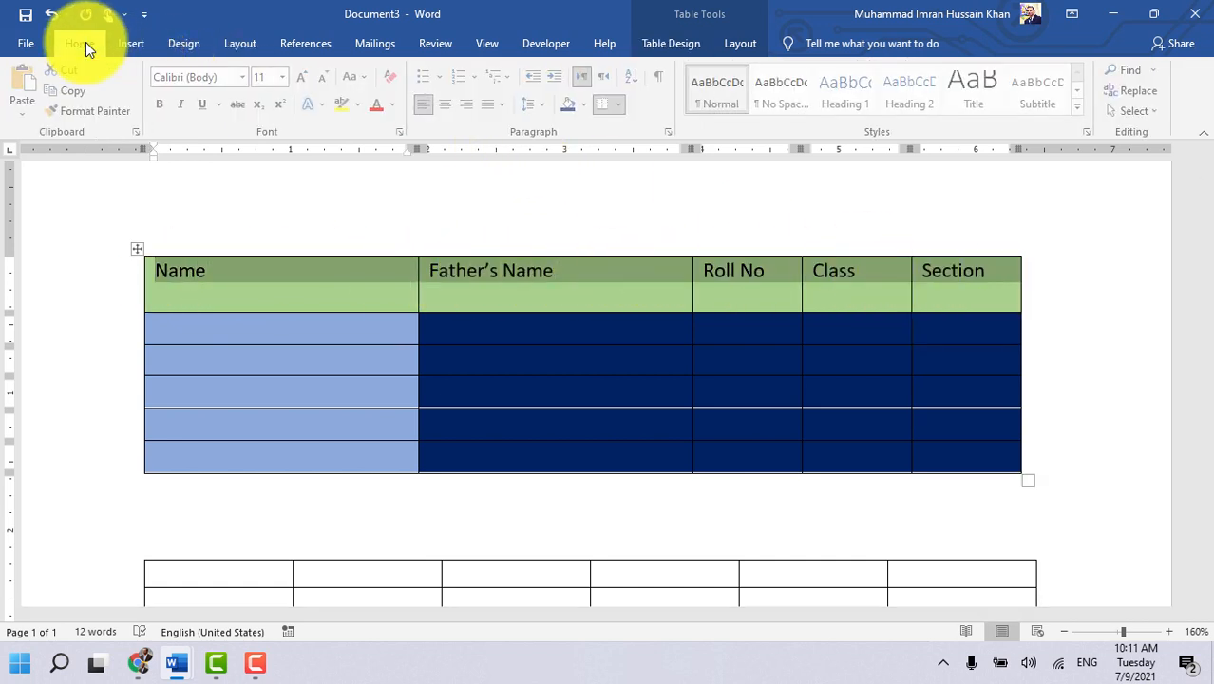
{"action": "left_click", "coordinate": [395, 106]}
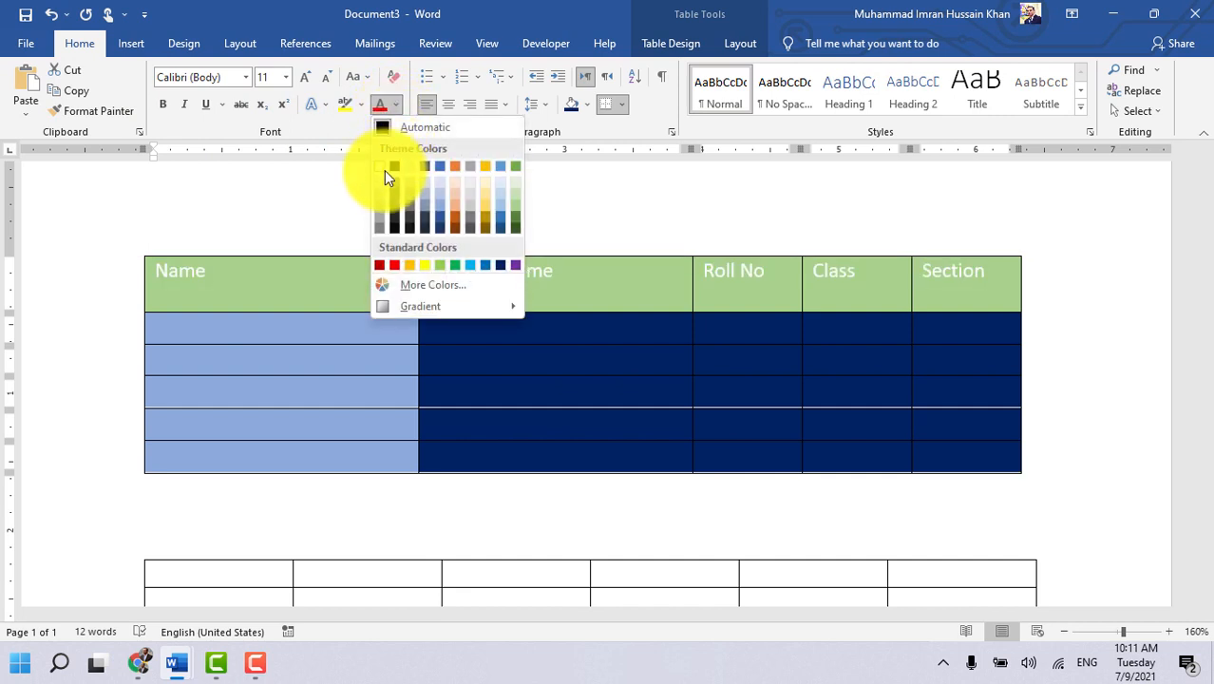
{"action": "left_click", "coordinate": [383, 170]}
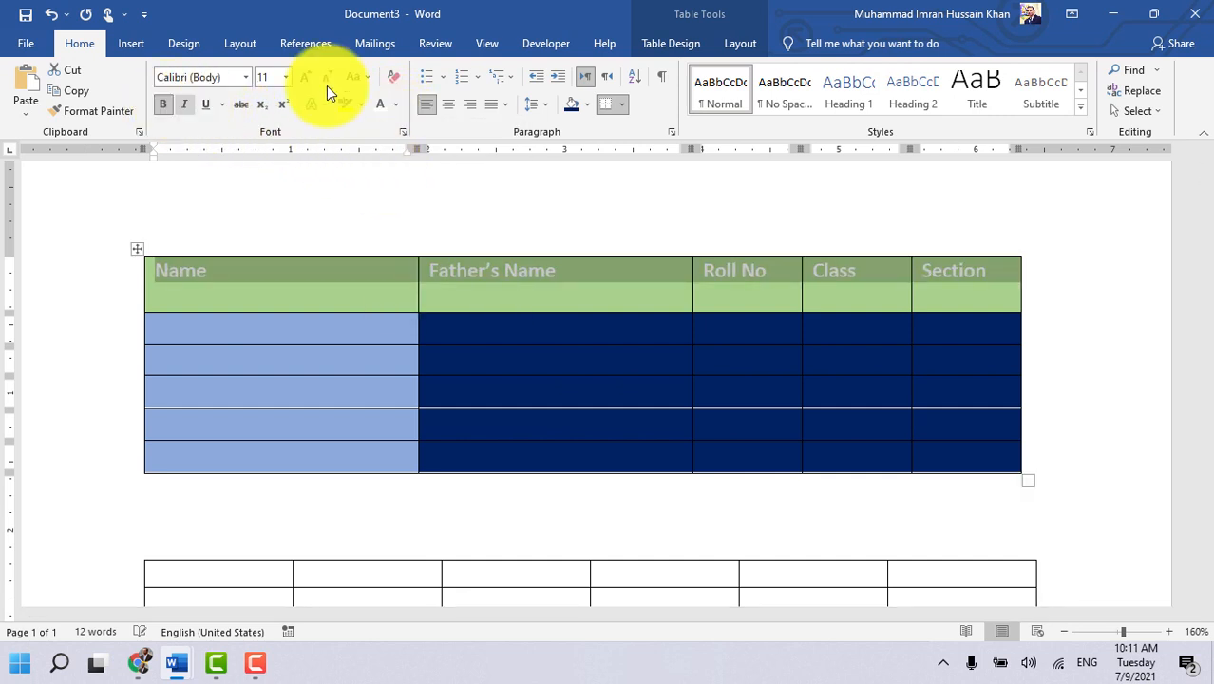
Step: Left-align the header labels and set them to 14 pt
{"action": "left_click", "coordinate": [448, 104]}
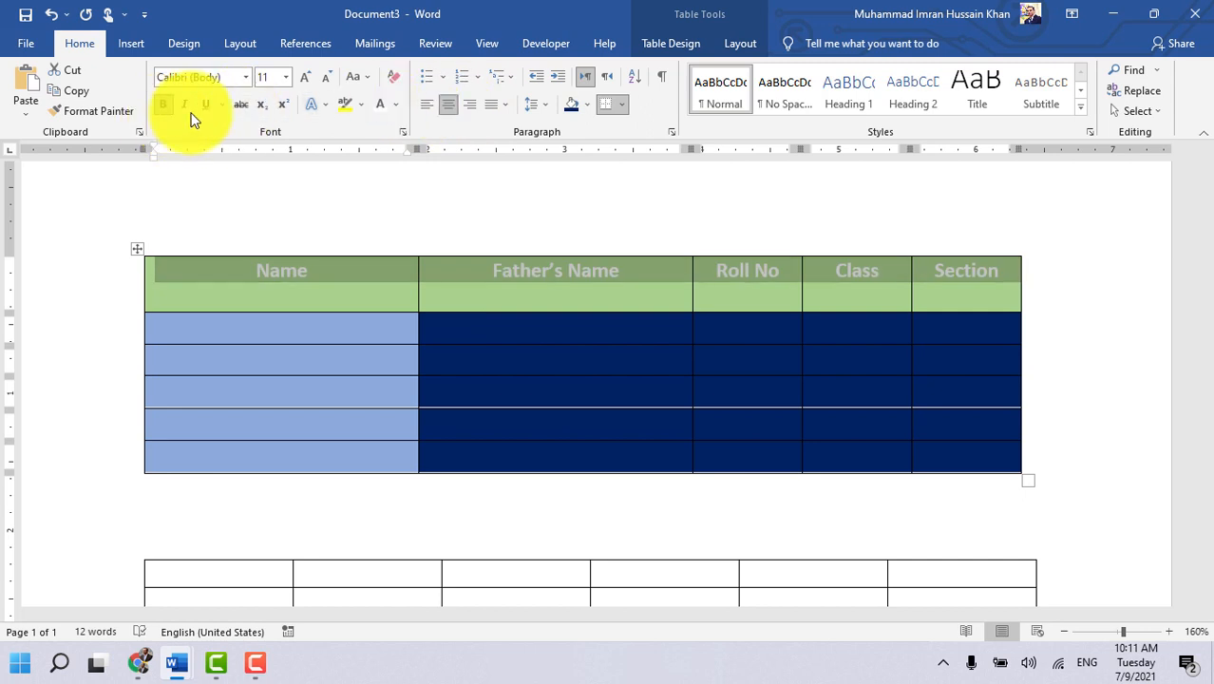
{"action": "left_click", "coordinate": [426, 105]}
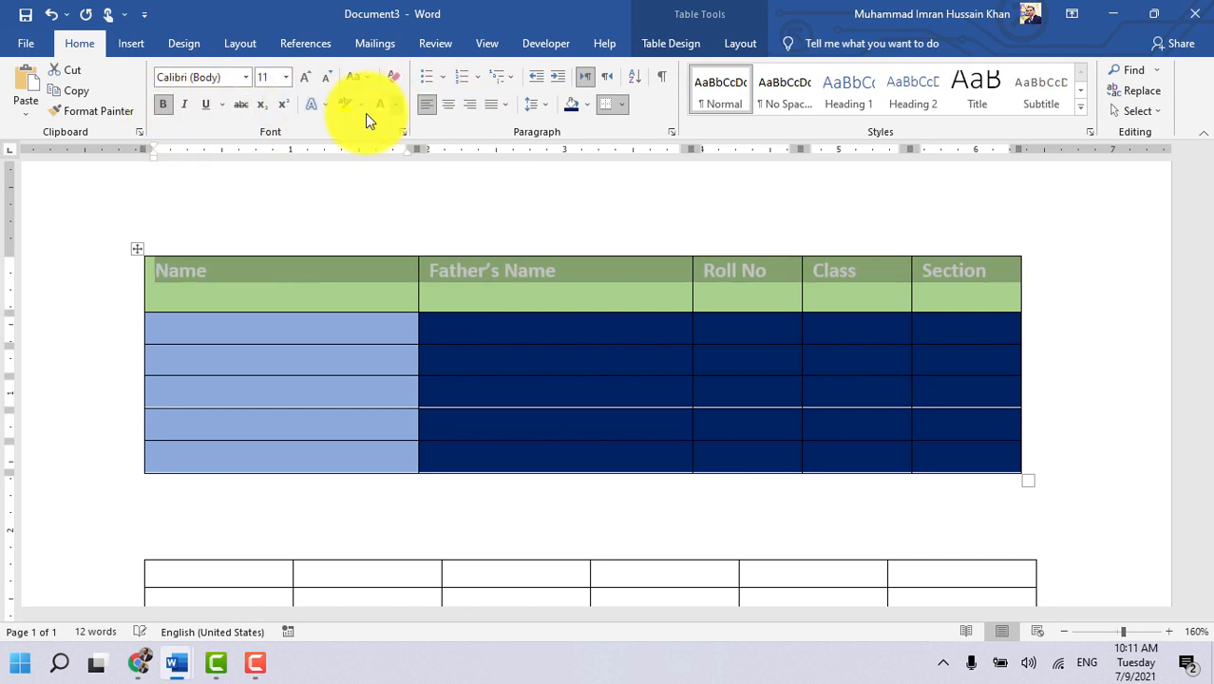
{"action": "left_click", "coordinate": [305, 80]}
{"action": "left_click", "coordinate": [305, 80]}
{"action": "left_click", "coordinate": [304, 80]}
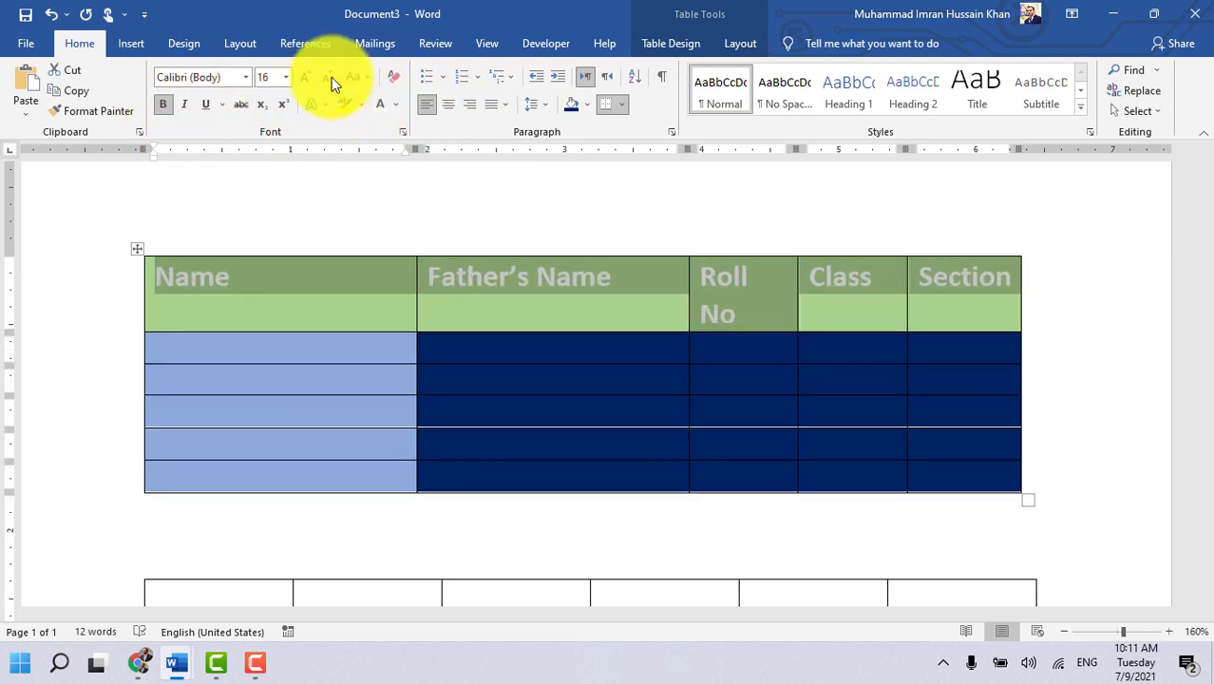
{"action": "left_click", "coordinate": [327, 77]}
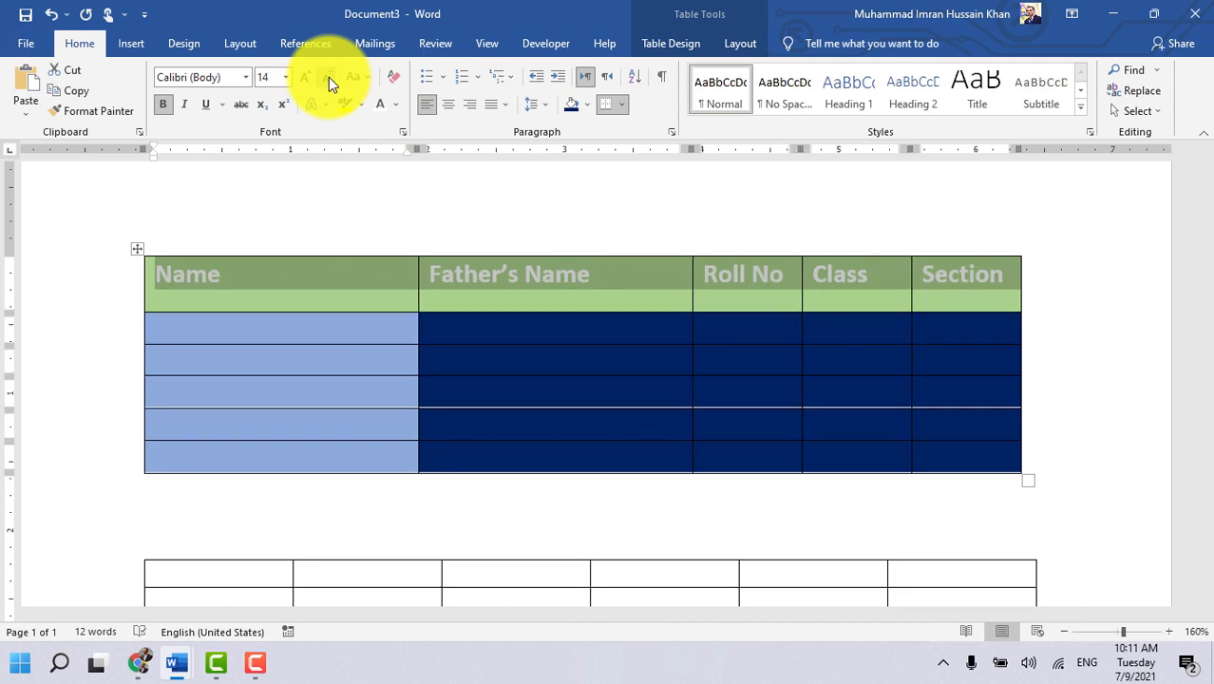
{"action": "left_click", "coordinate": [360, 309]}
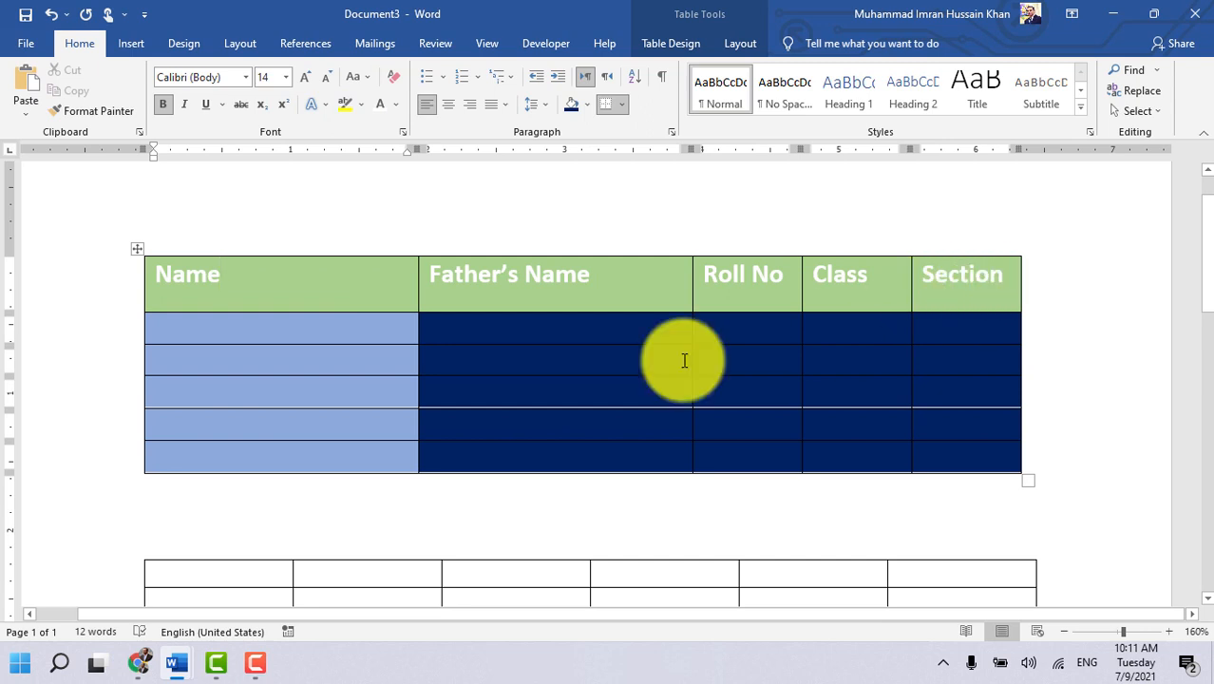
{"action": "left_click", "coordinate": [300, 334]}
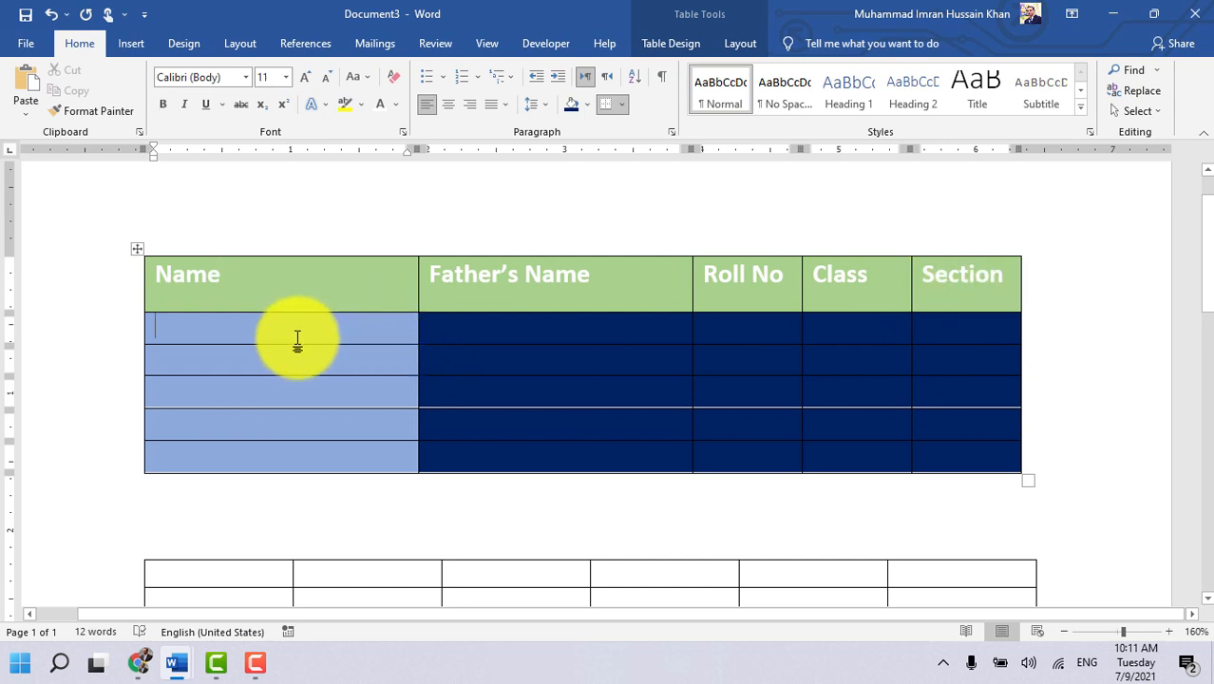
Step: Type the student's name into the first Name body cell
{"action": "left_click_drag", "start_coordinate": [443, 356], "coordinate": [934, 455]}
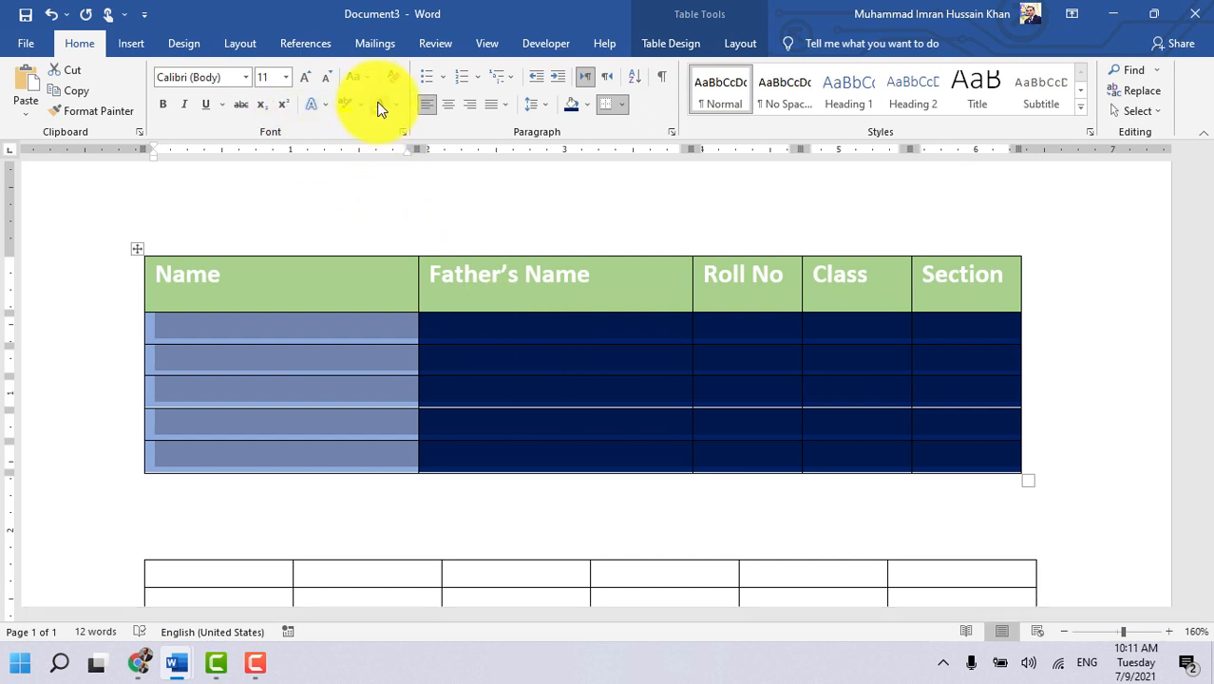
{"action": "left_click", "coordinate": [289, 327]}
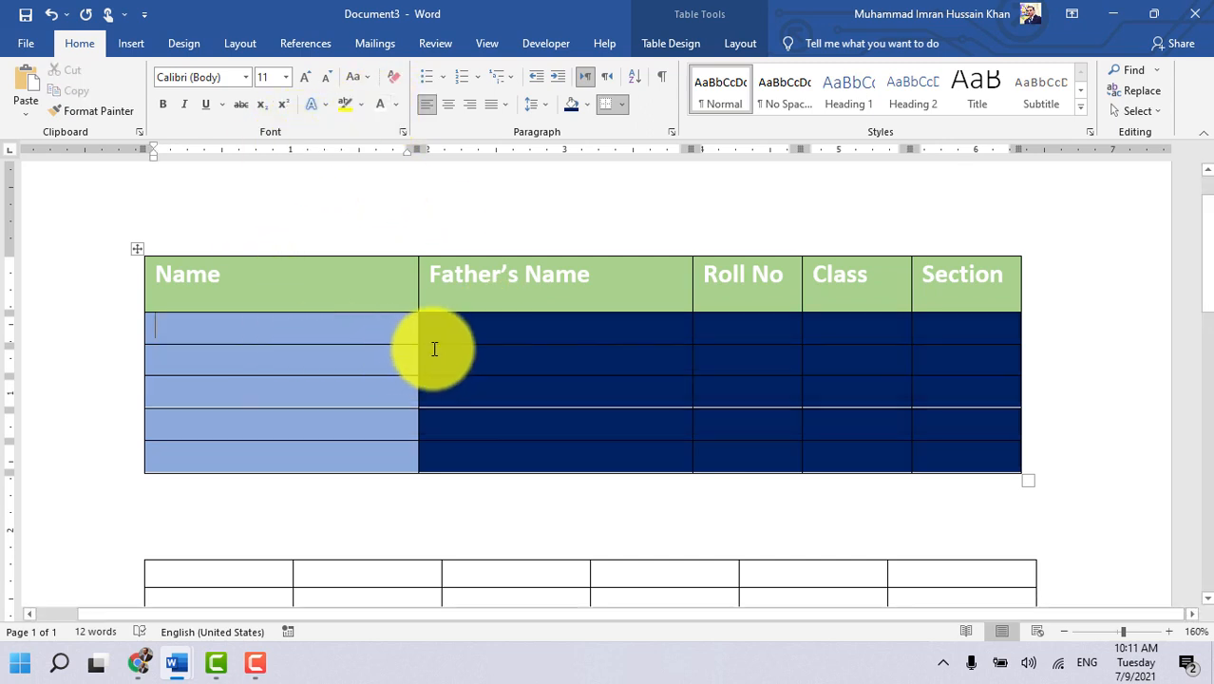
{"action": "type", "text": "Imran Khan"}
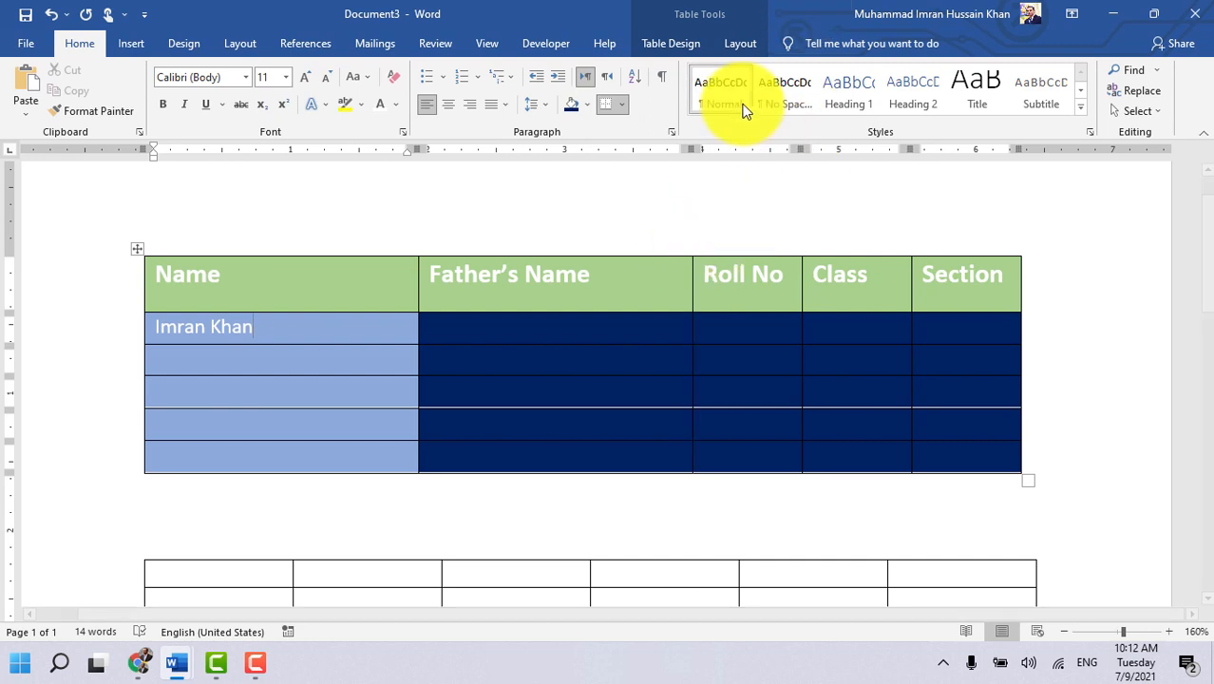
Step: Select the whole empty second table further down the document
{"action": "left_click", "coordinate": [693, 43]}
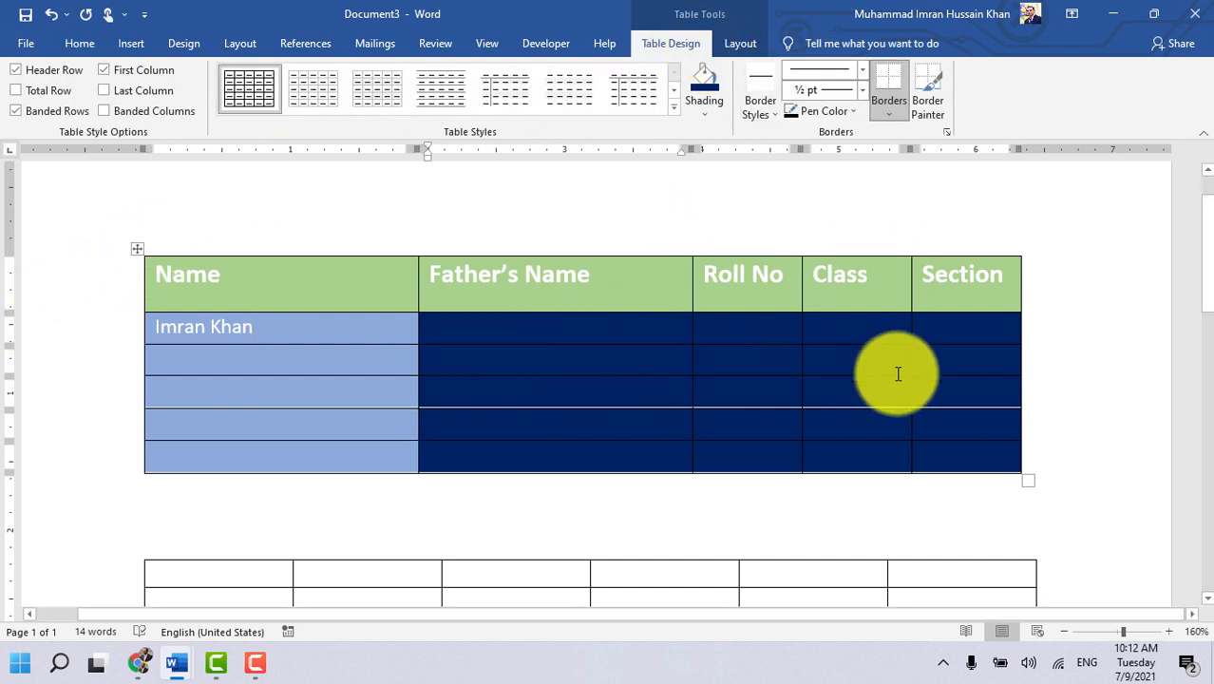
{"action": "scroll", "coordinate": [897, 373], "scroll_direction": "down", "scroll_amount": 5}
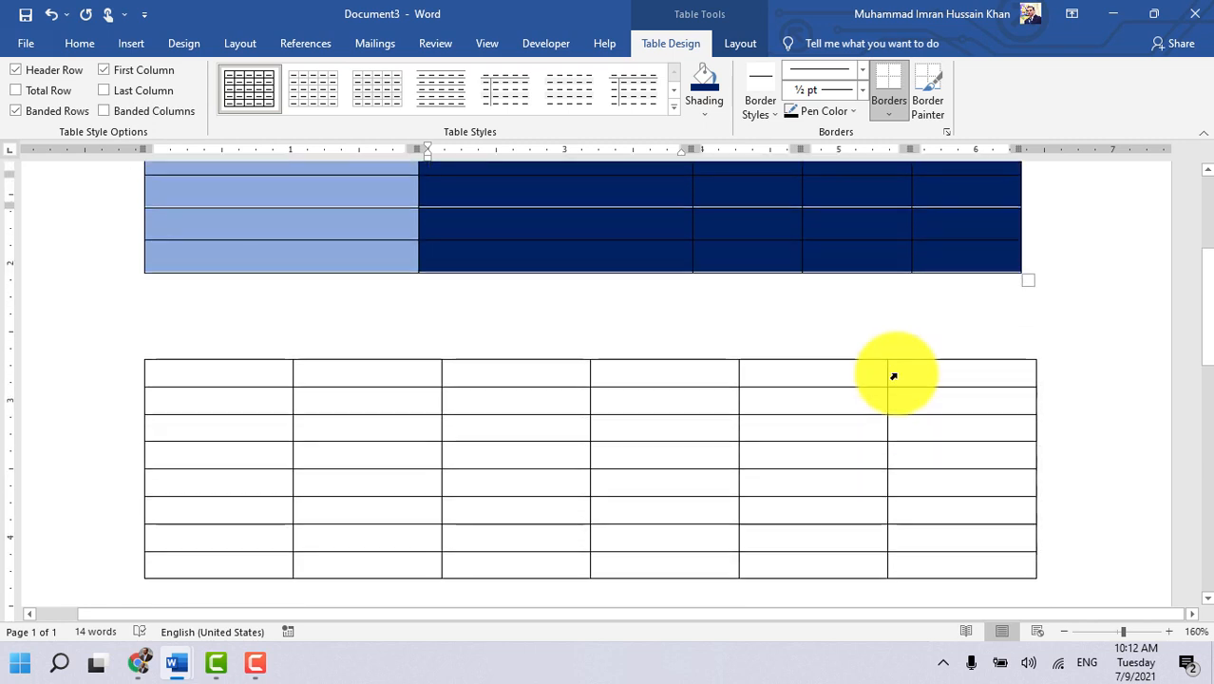
{"action": "left_click", "coordinate": [137, 285]}
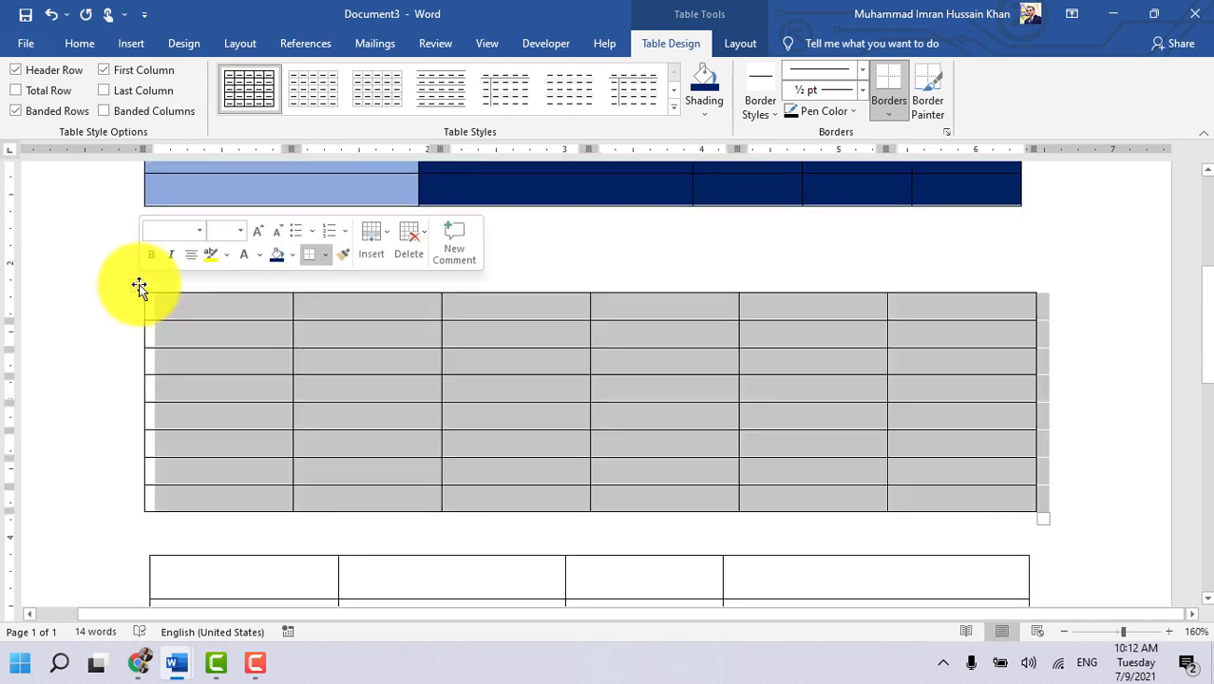
{"action": "left_click", "coordinate": [761, 113]}
Step: Pick the orange border style and paint the second table's top edge, left side and first-row bottom line
{"action": "left_click", "coordinate": [871, 210]}
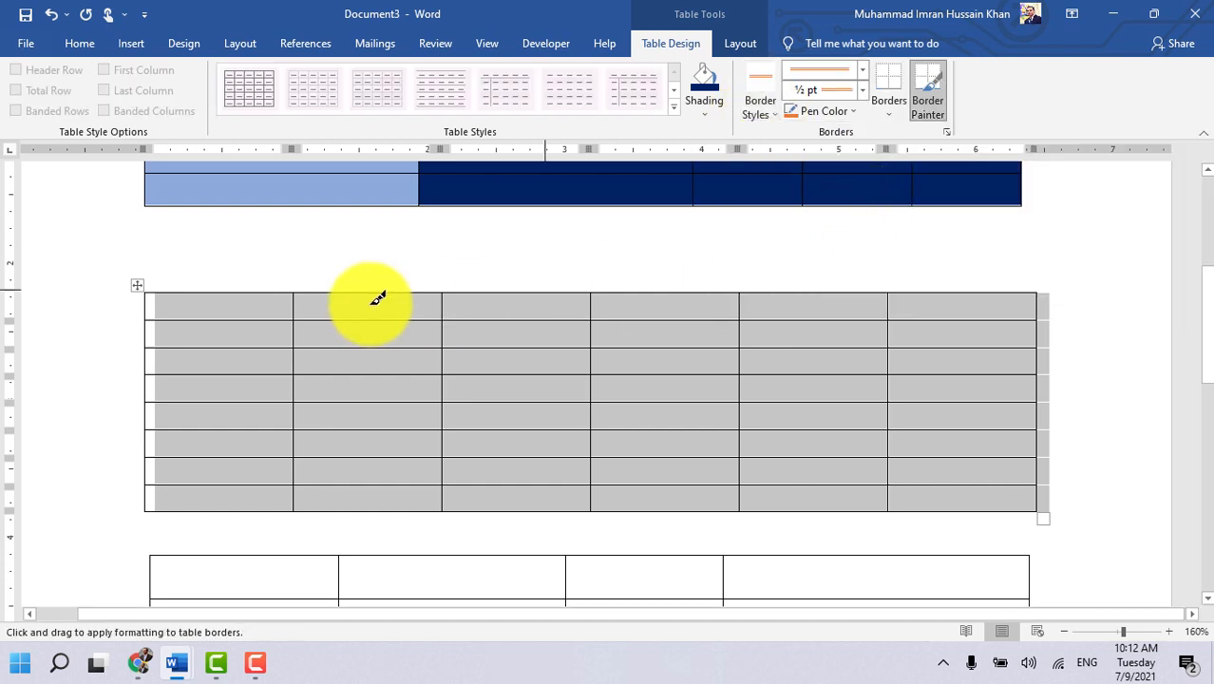
{"action": "mouse_move", "coordinate": [149, 285]}
{"action": "left_mouse_down"}
{"action": "mouse_move", "coordinate": [970, 263]}
{"action": "mouse_move", "coordinate": [1045, 273]}
{"action": "mouse_move", "coordinate": [1043, 288]}
{"action": "left_mouse_up"}
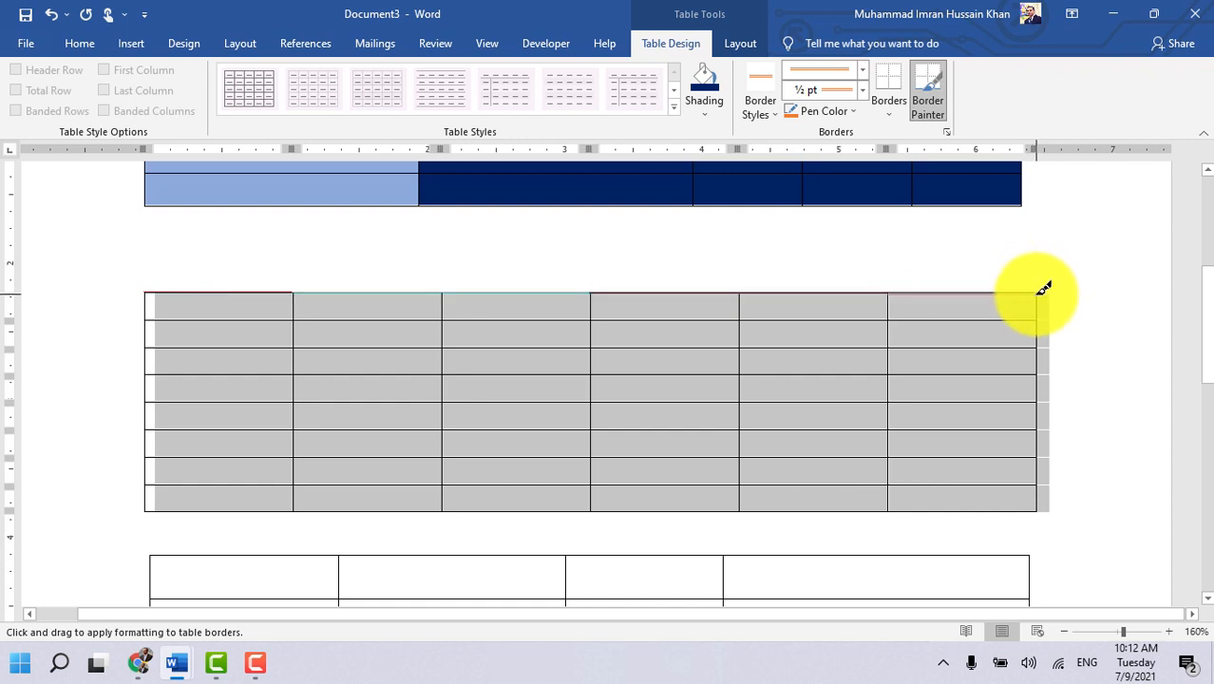
{"action": "left_click", "coordinate": [1026, 296]}
{"action": "left_click", "coordinate": [159, 308]}
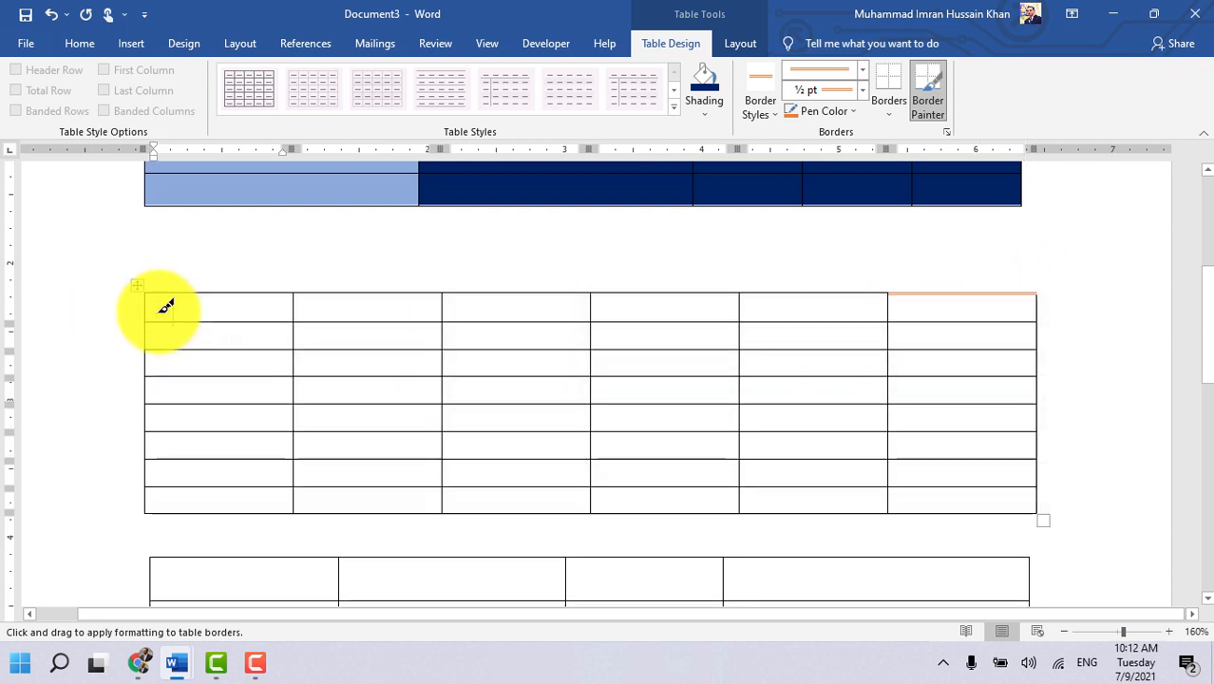
{"action": "left_click_drag", "start_coordinate": [144, 293], "coordinate": [269, 292]}
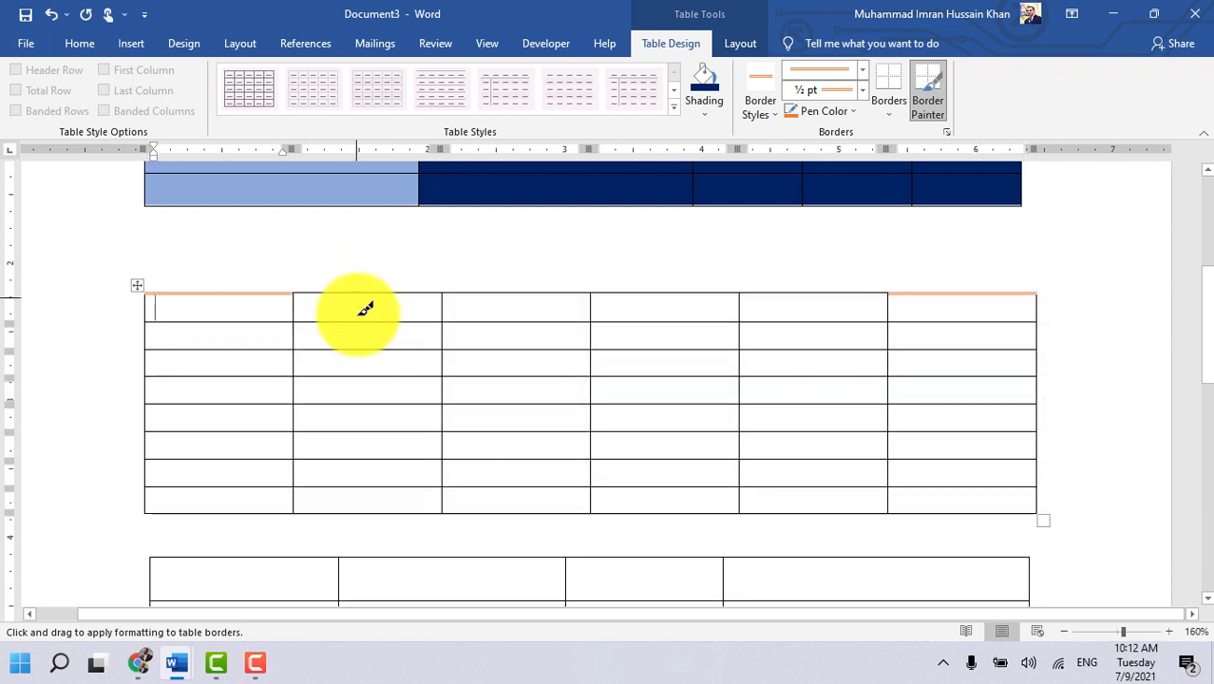
{"action": "left_click_drag", "start_coordinate": [152, 293], "coordinate": [149, 511]}
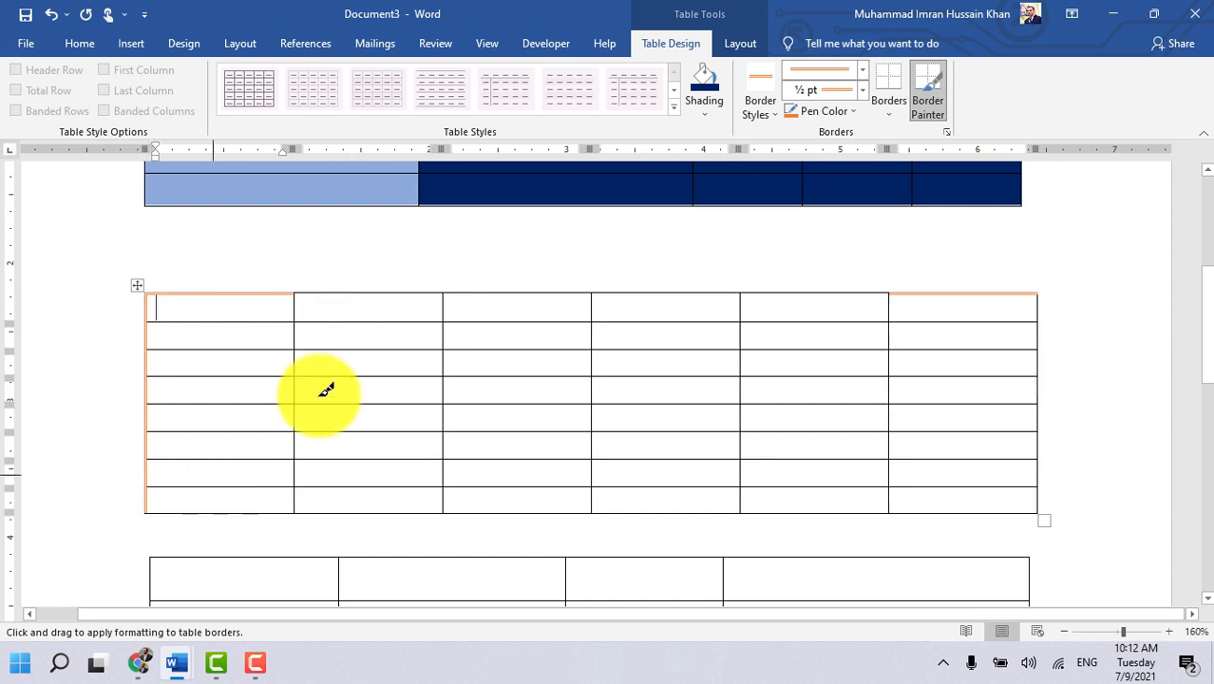
{"action": "left_click_drag", "start_coordinate": [157, 321], "coordinate": [1033, 321]}
Step: Repaint the whole top border orange, then turn off the Border Painter
{"action": "mouse_move", "coordinate": [893, 285]}
{"action": "left_mouse_down"}
{"action": "mouse_move", "coordinate": [299, 288]}
{"action": "mouse_move", "coordinate": [897, 294]}
{"action": "left_mouse_up"}
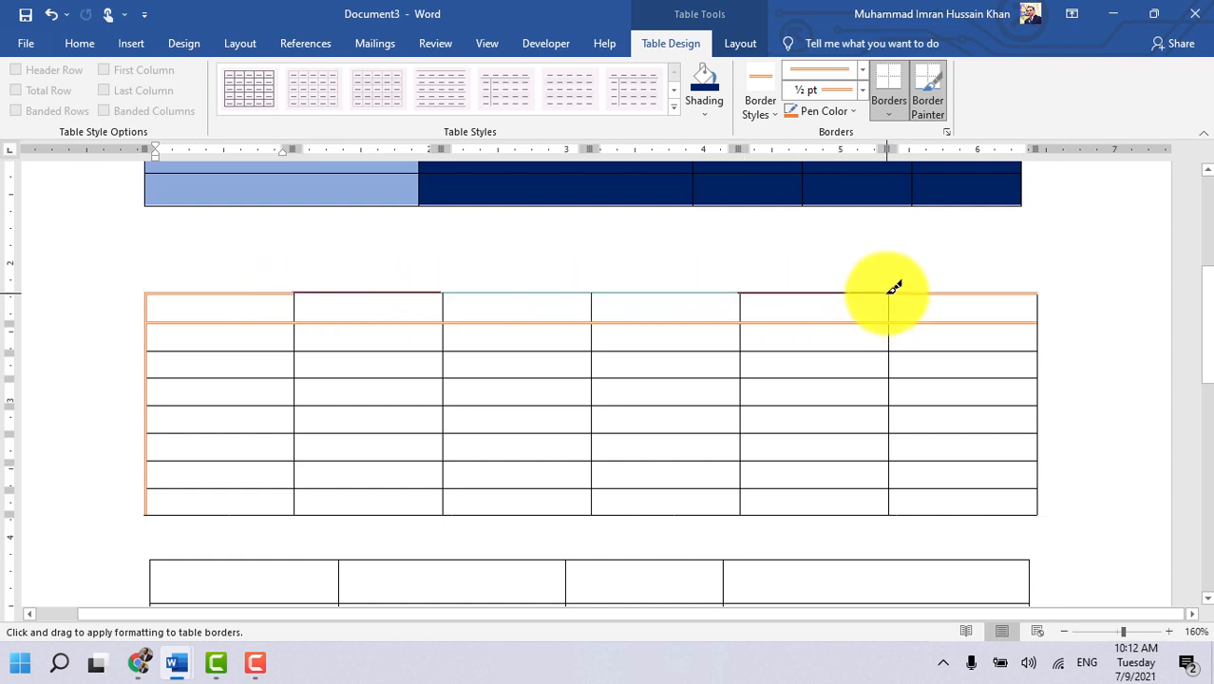
{"action": "scroll", "coordinate": [344, 283], "scroll_direction": "up", "scroll_amount": 1}
{"action": "scroll", "coordinate": [326, 340], "scroll_direction": "up", "scroll_amount": 1}
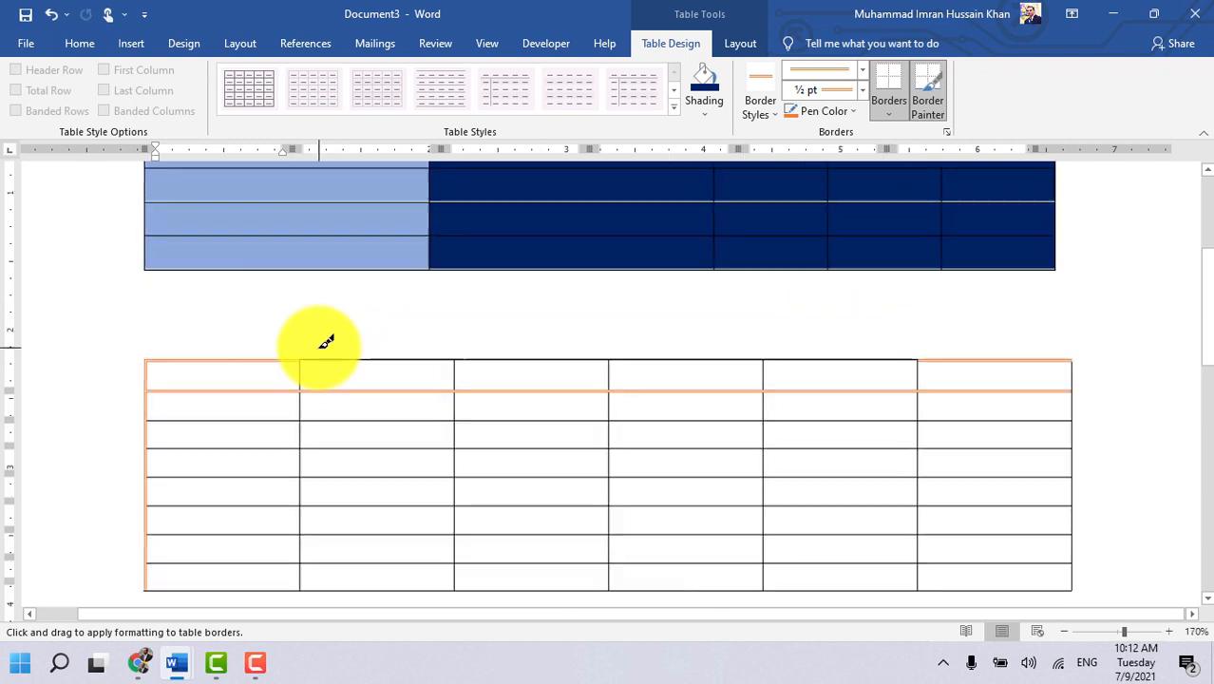
{"action": "left_click_drag", "start_coordinate": [336, 352], "coordinate": [703, 338]}
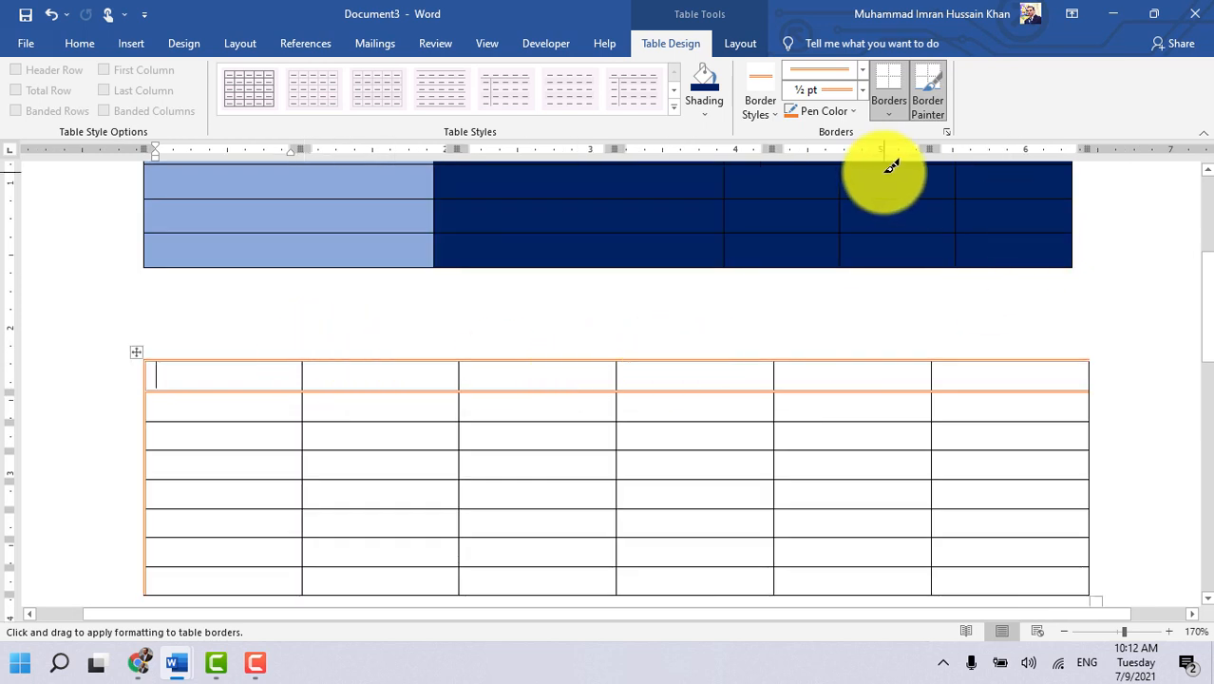
{"action": "scroll", "coordinate": [804, 534], "scroll_direction": "down", "scroll_amount": 1}
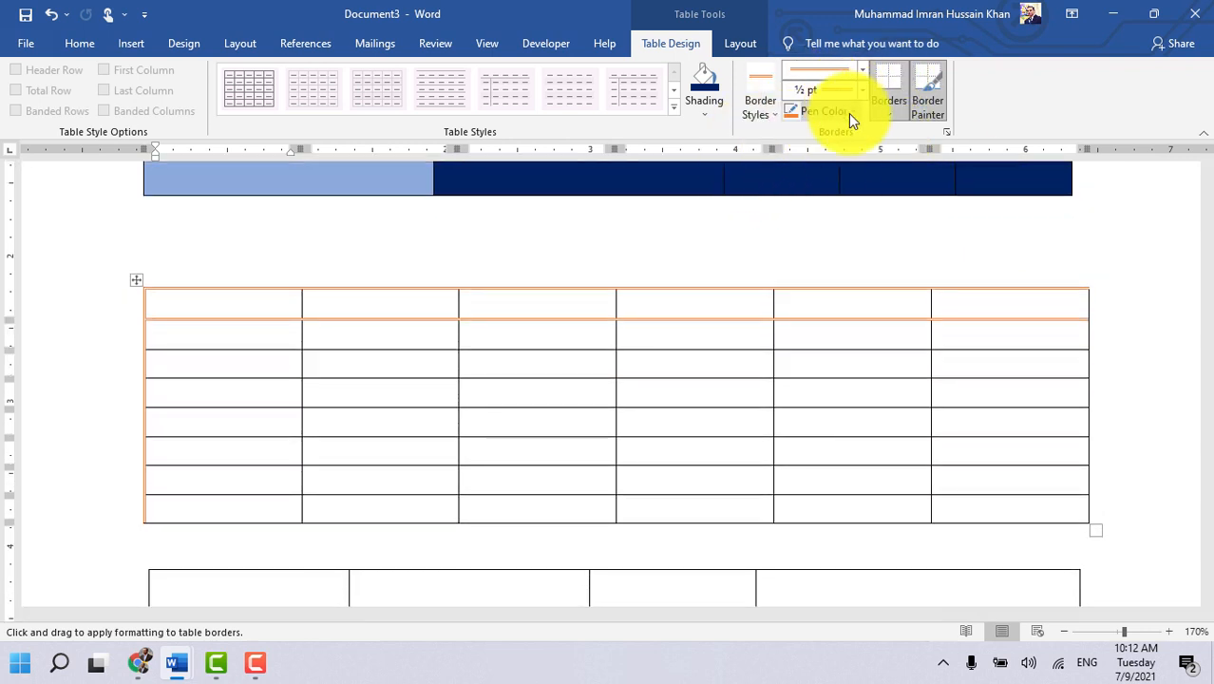
{"action": "left_click", "coordinate": [892, 116]}
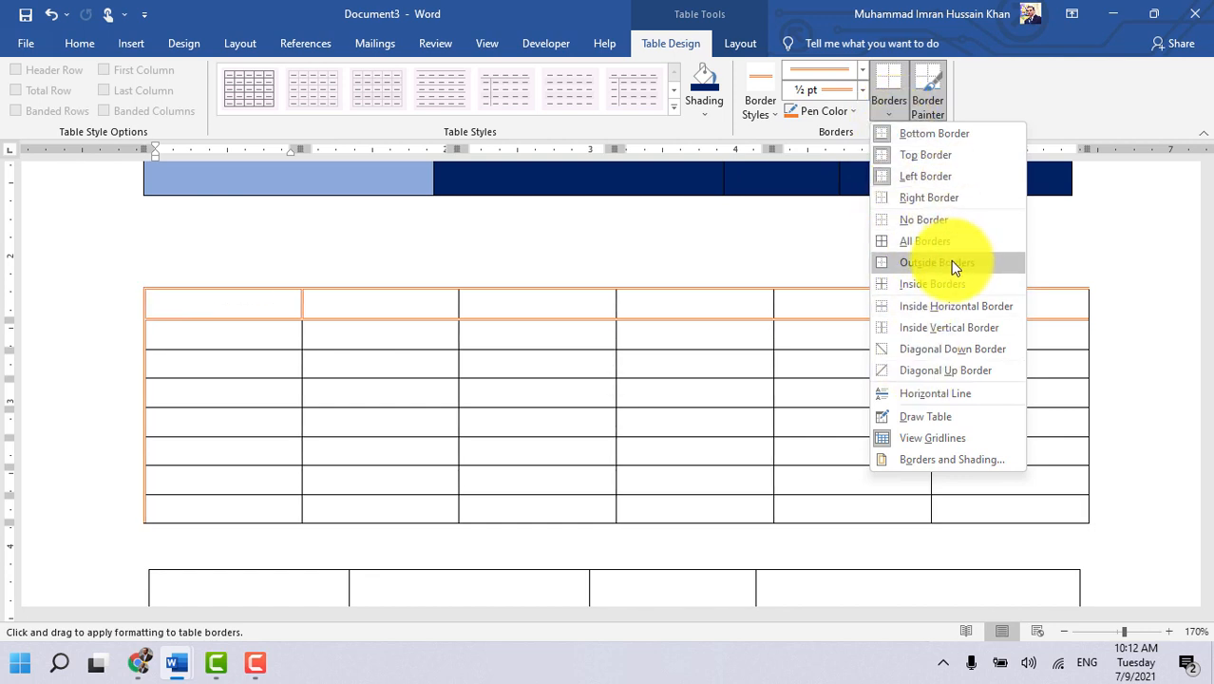
{"action": "left_click", "coordinate": [498, 412]}
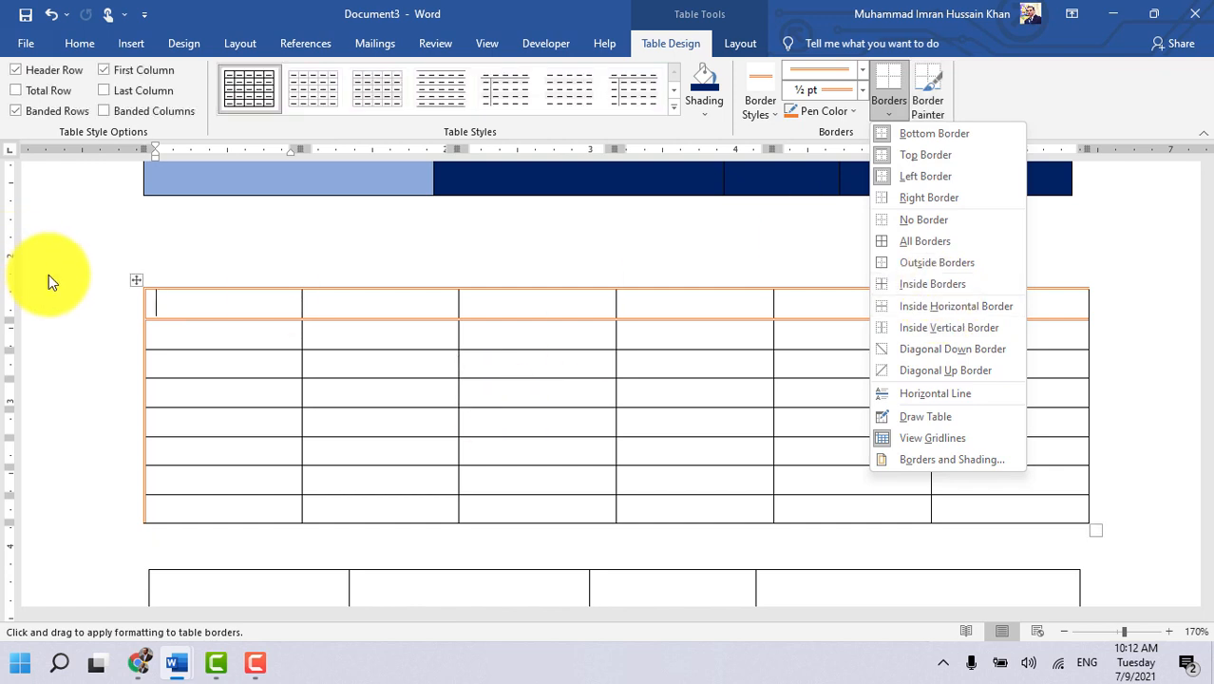
Step: Enter Marks 85 for English, 75 for Urdu and 75 for Physics, then select the empty bottom rows
{"action": "scroll", "coordinate": [361, 395], "scroll_direction": "down", "scroll_amount": 5}
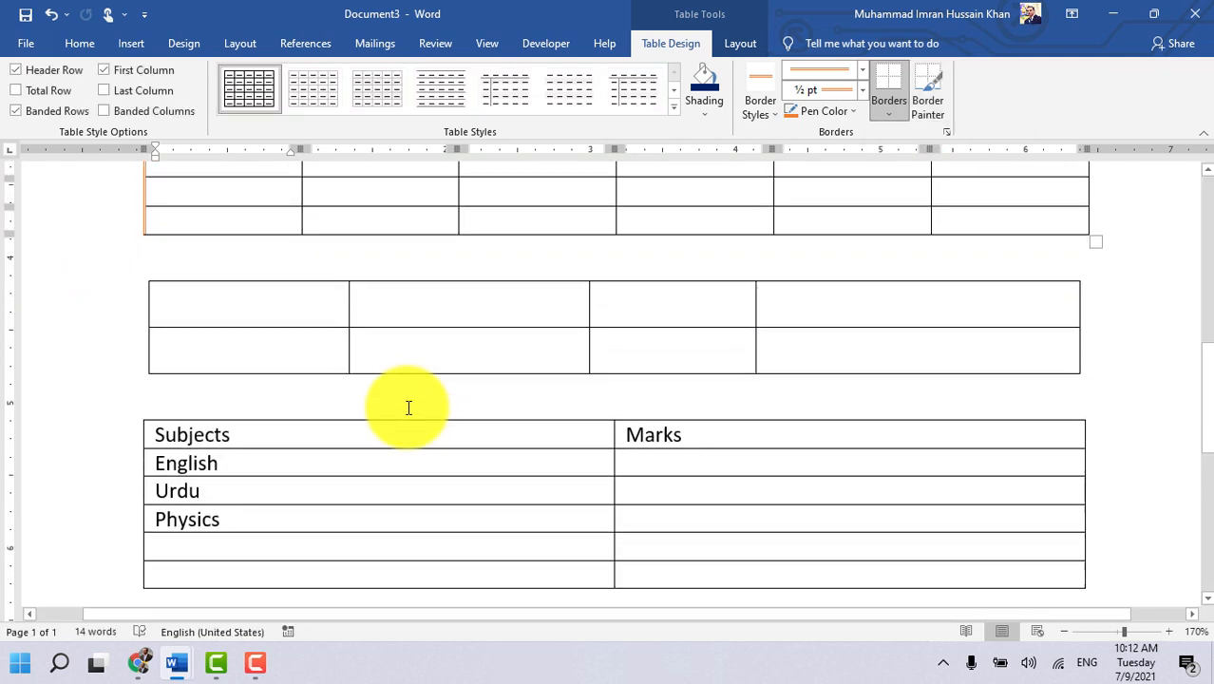
{"action": "scroll", "coordinate": [408, 407], "scroll_direction": "down", "scroll_amount": 3}
{"action": "left_click", "coordinate": [631, 321]}
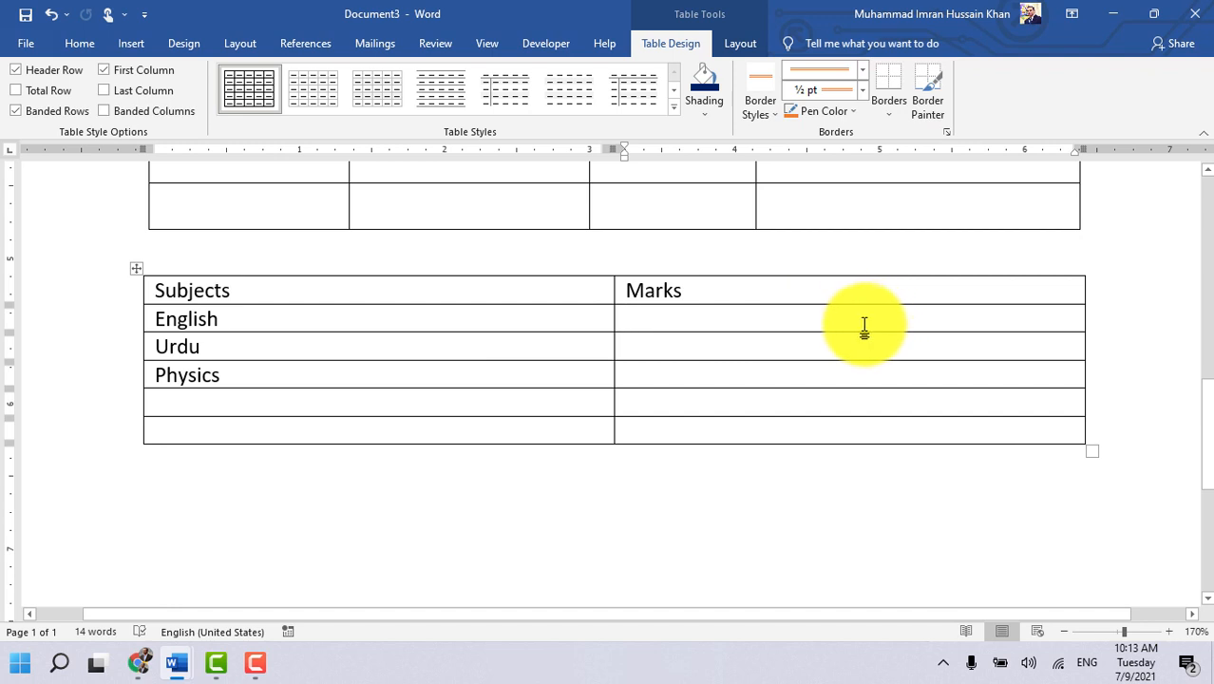
{"action": "type", "text": "85"}
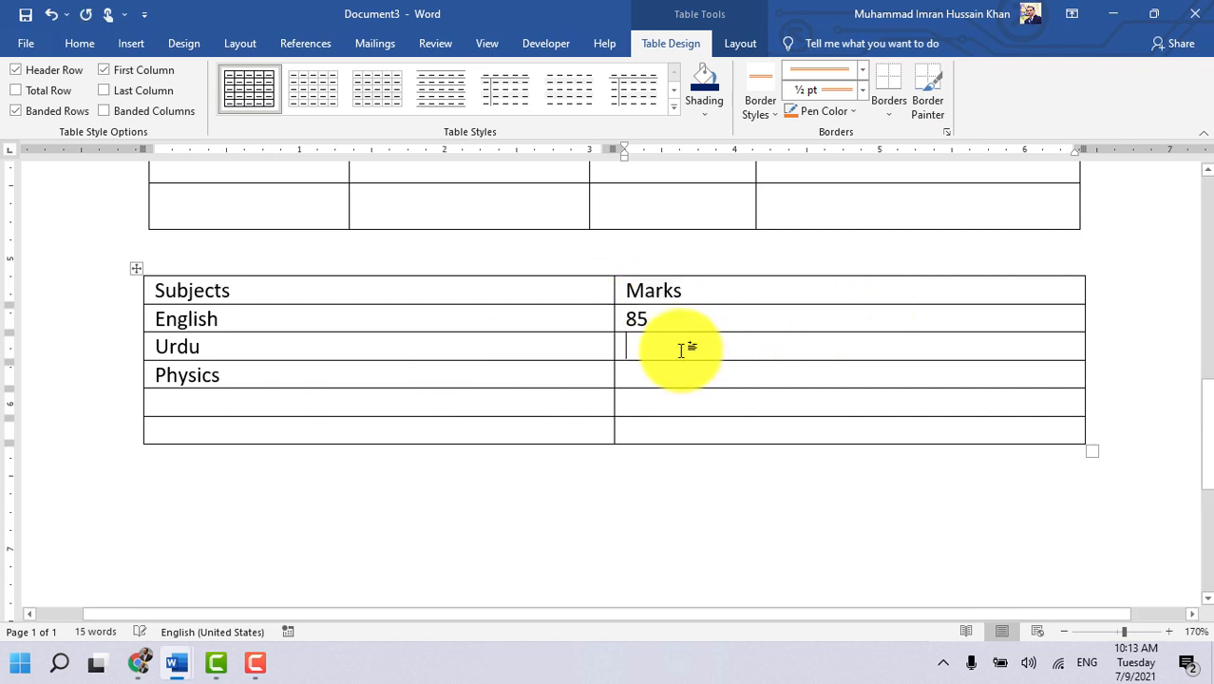
{"action": "left_click", "coordinate": [681, 350]}
{"action": "type", "text": "75"}
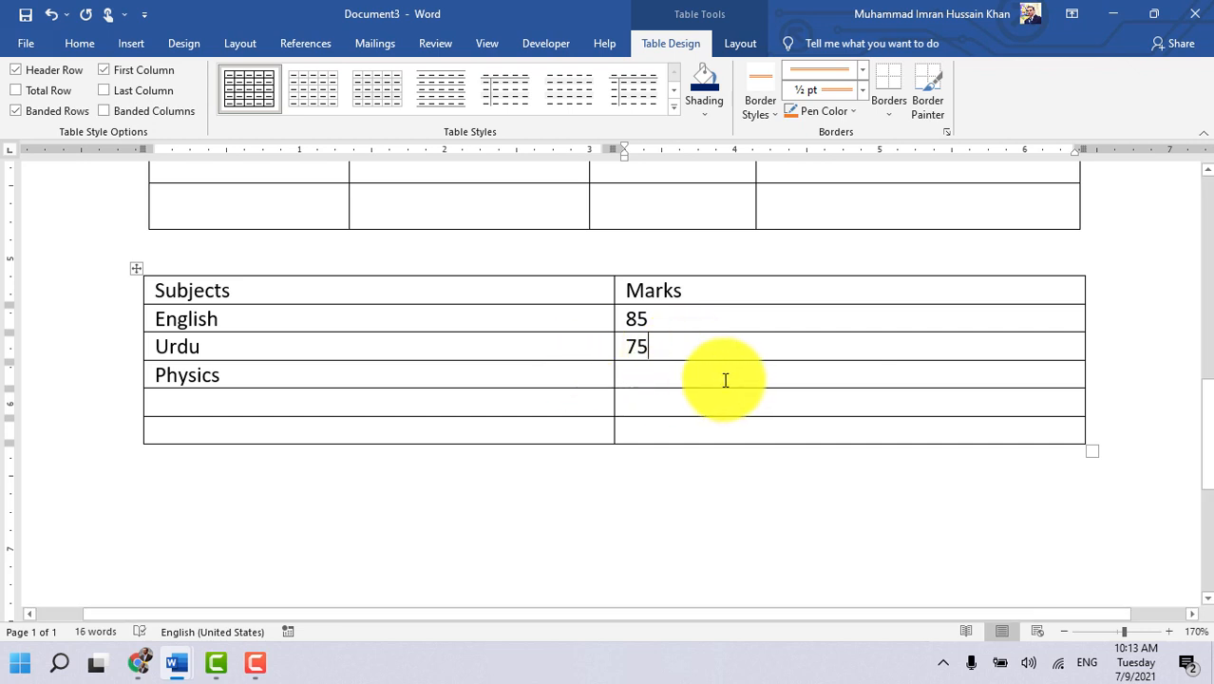
{"action": "type", "text": "75"}
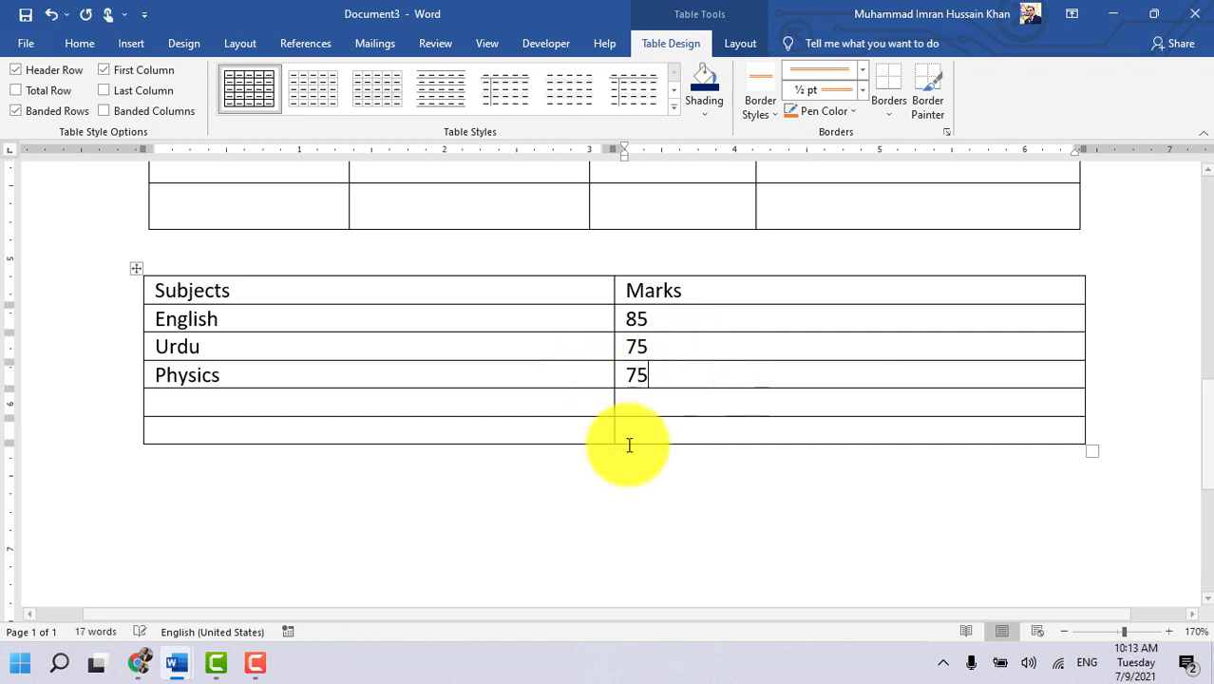
{"action": "left_click_drag", "start_coordinate": [580, 401], "coordinate": [694, 428]}
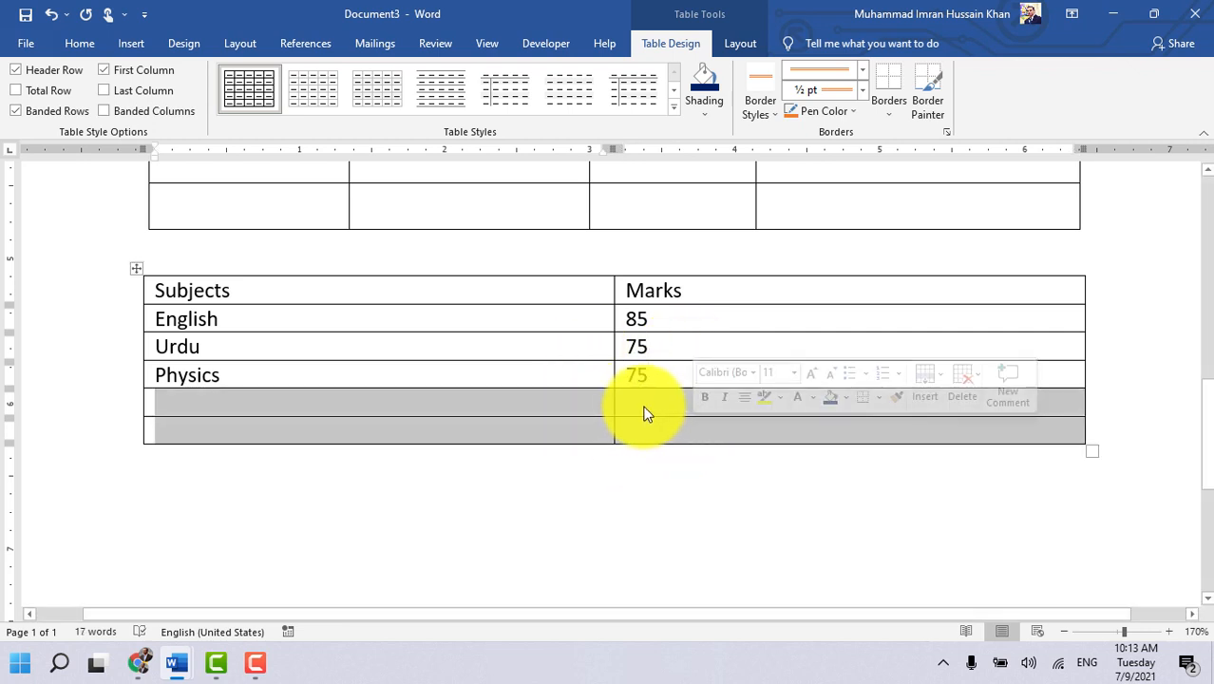
{"action": "left_click", "coordinate": [738, 44]}
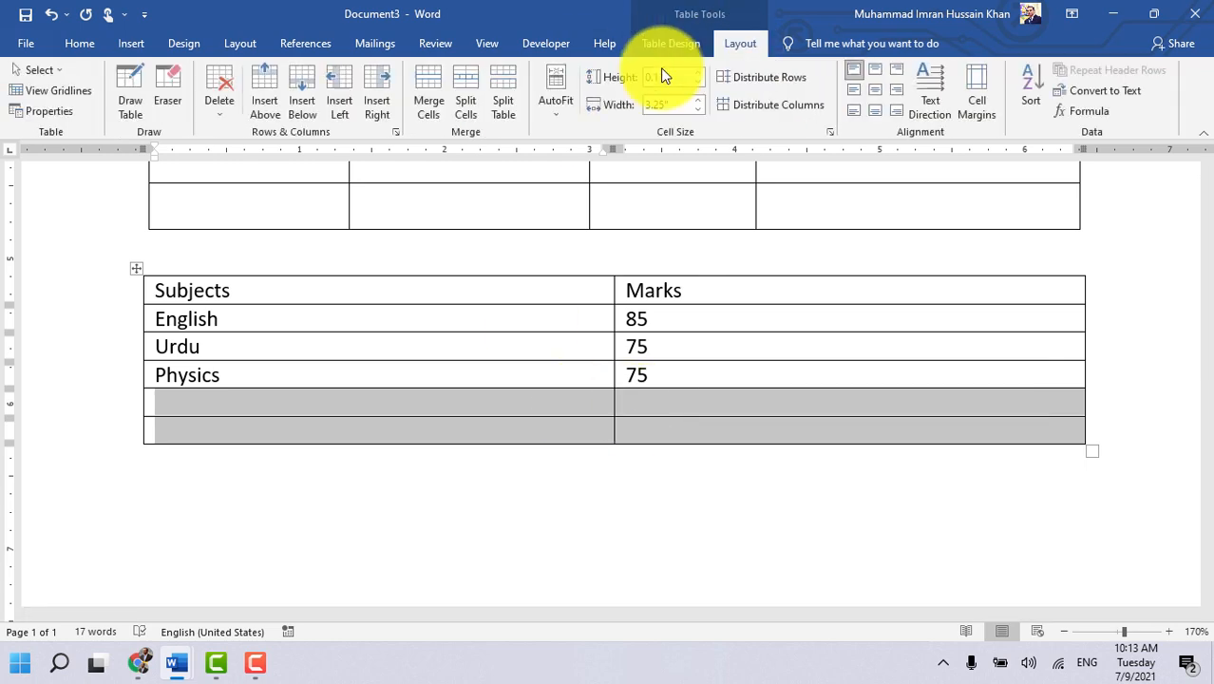
{"action": "left_click", "coordinate": [224, 115]}
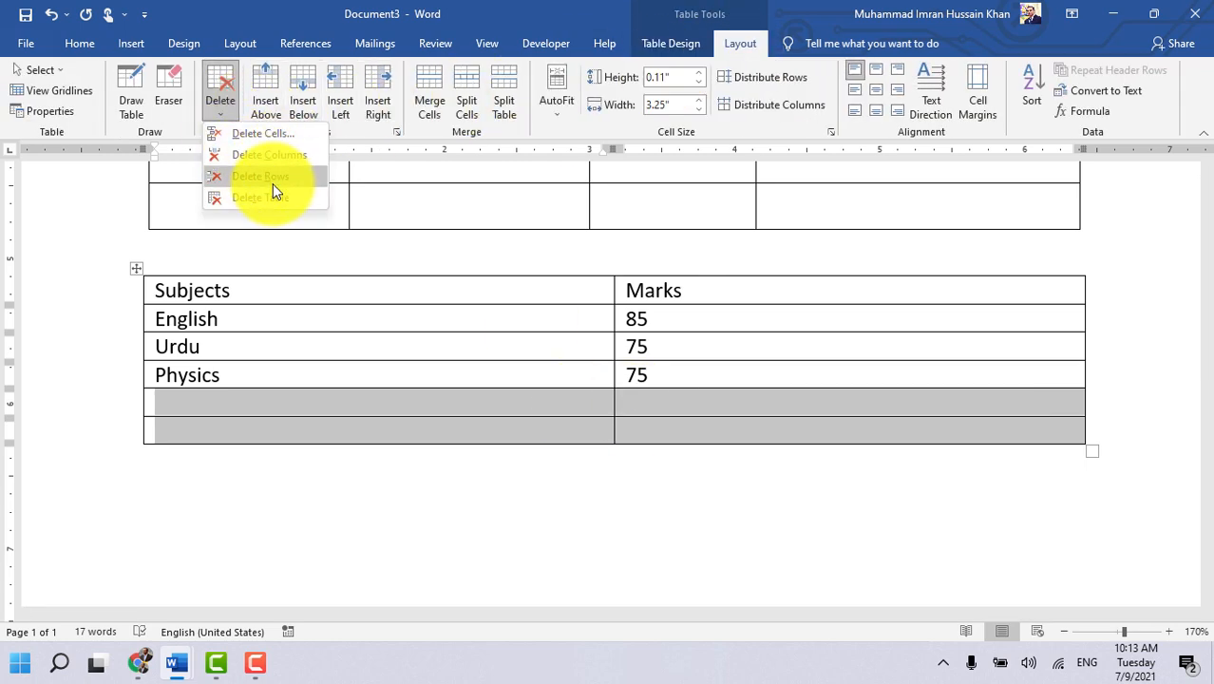
{"action": "left_click", "coordinate": [272, 184]}
{"action": "left_click", "coordinate": [387, 298]}
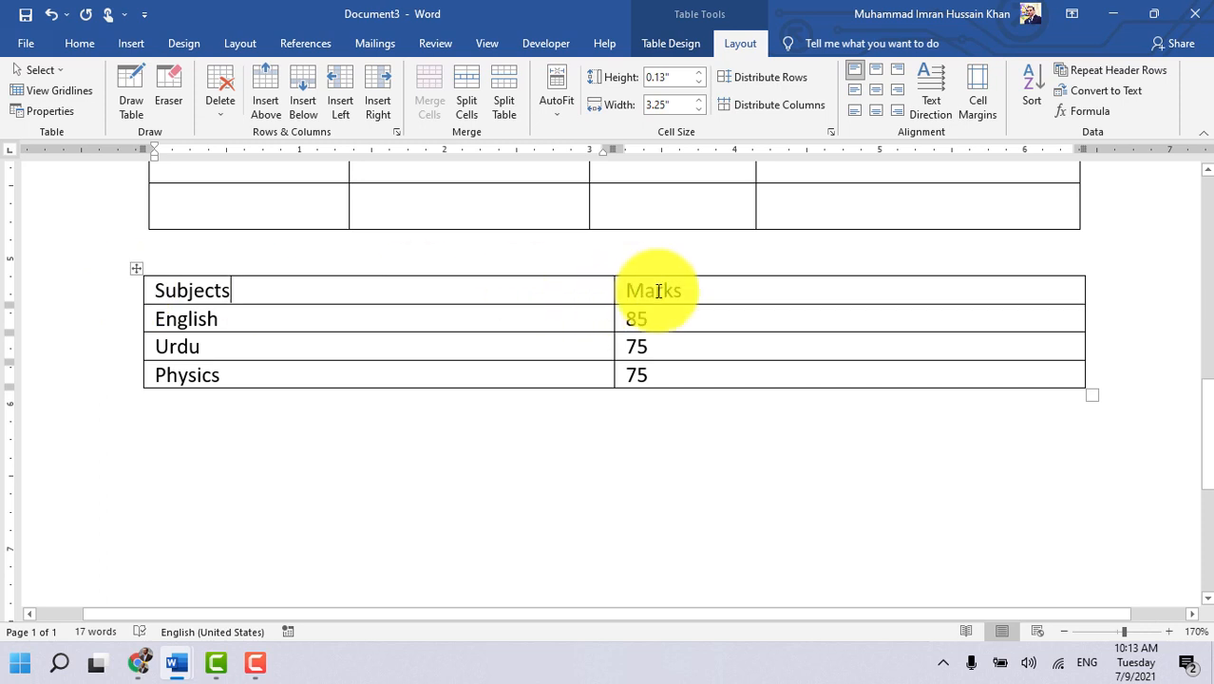
{"action": "left_click", "coordinate": [1018, 296]}
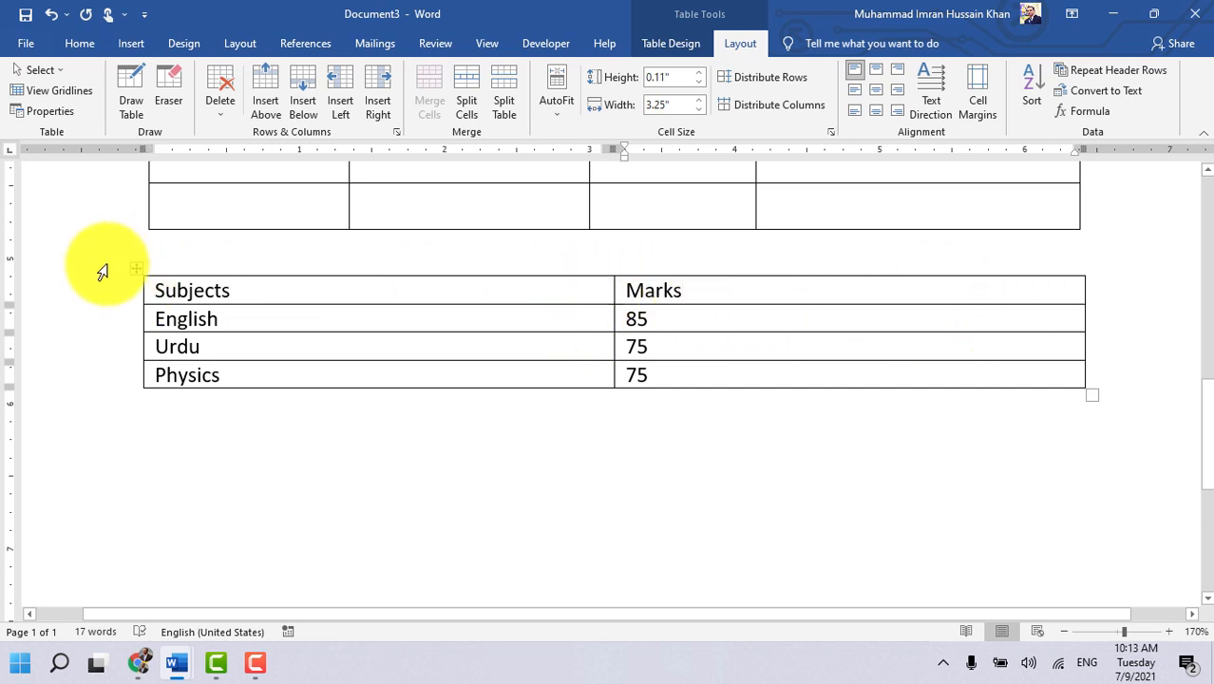
{"action": "scroll", "coordinate": [471, 301], "scroll_direction": "up", "scroll_amount": 1}
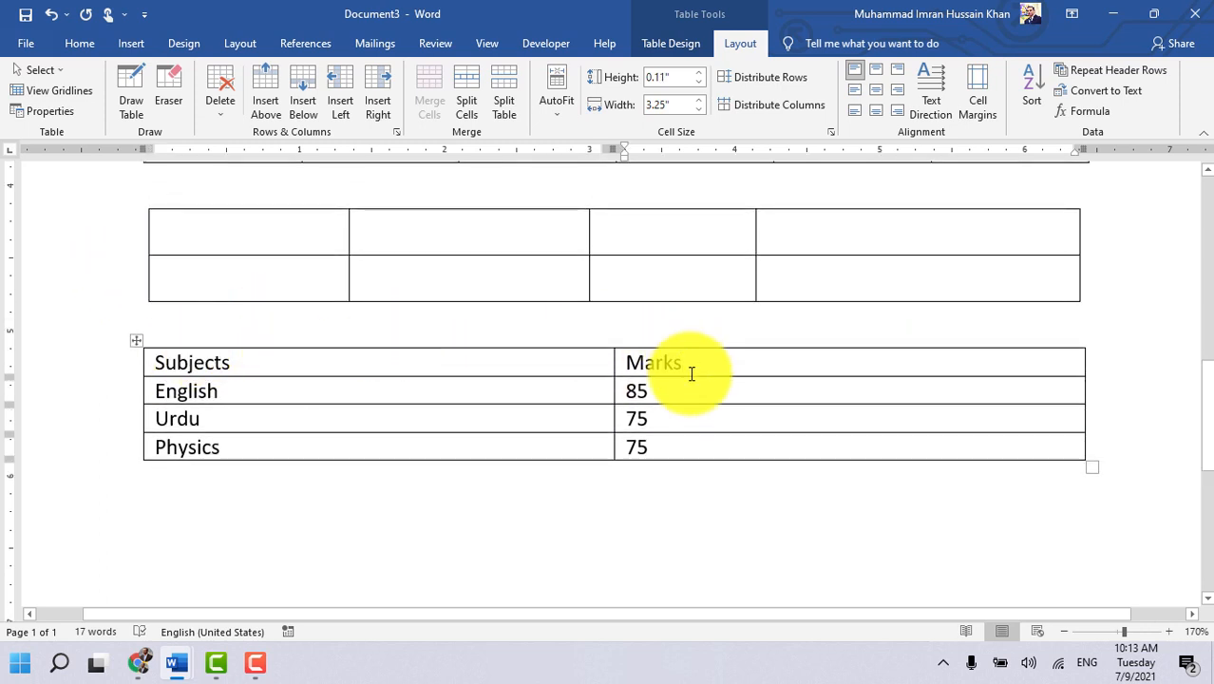
{"action": "left_click", "coordinate": [475, 358]}
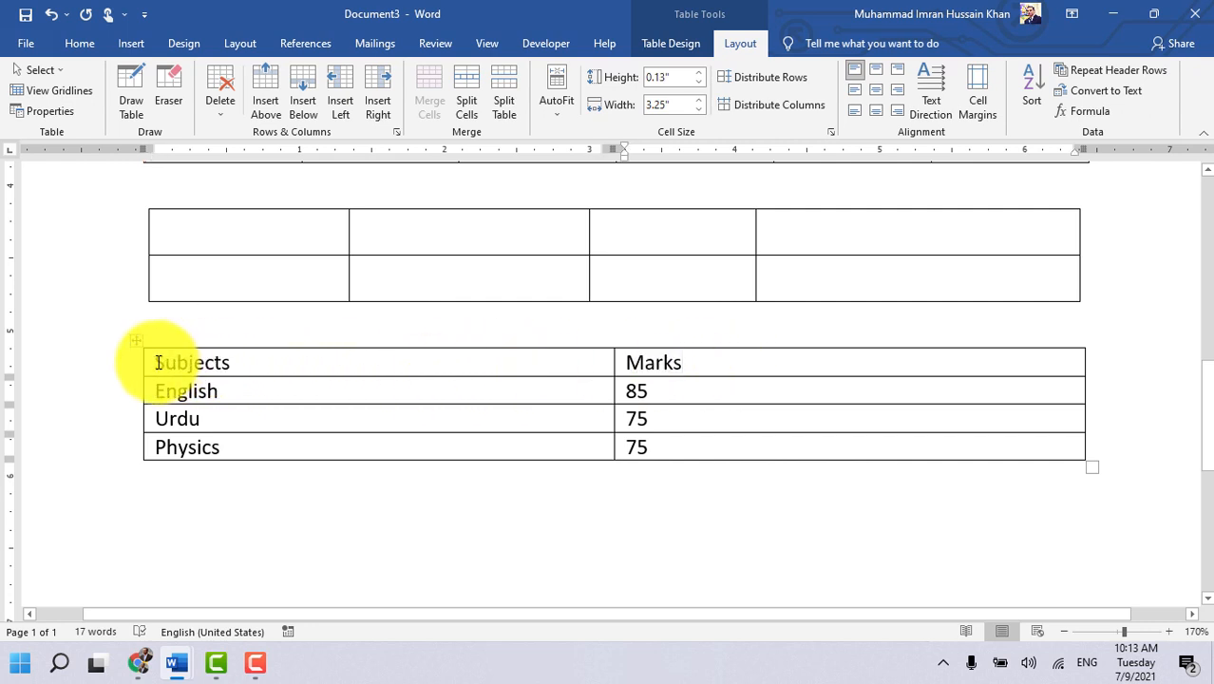
{"action": "left_click_drag", "start_coordinate": [138, 356], "coordinate": [696, 366]}
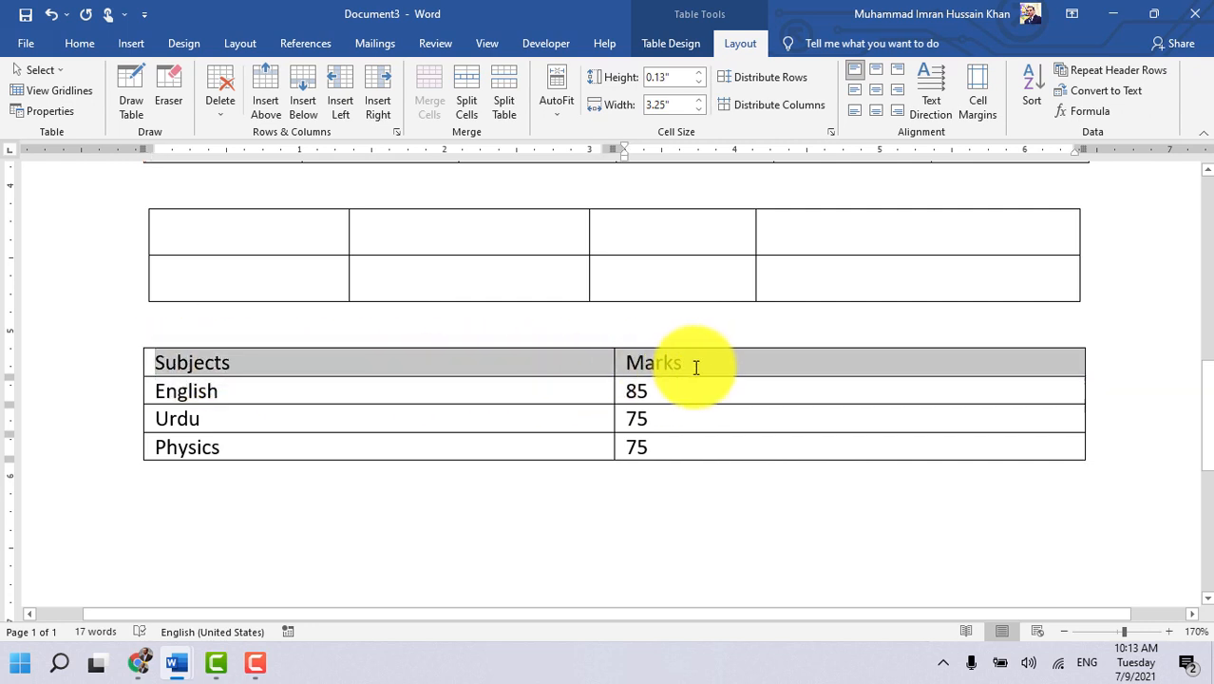
Step: Make the Subjects and Marks header row bold
{"action": "left_click", "coordinate": [79, 43]}
{"action": "left_click", "coordinate": [163, 106]}
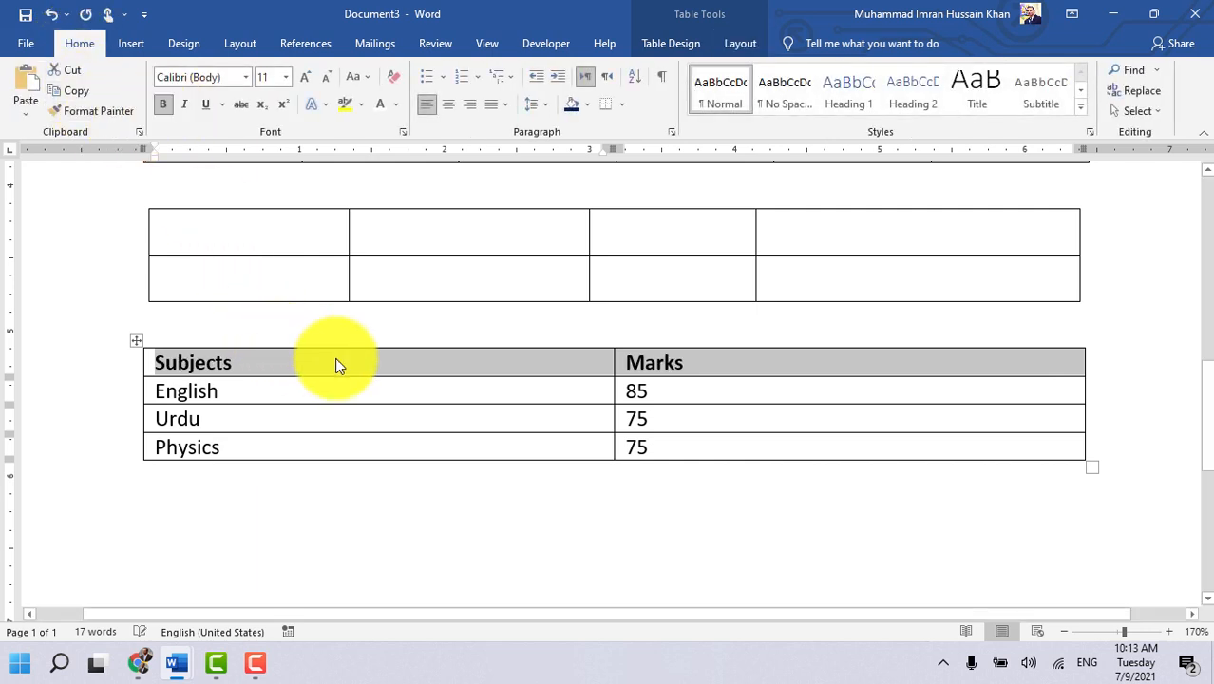
{"action": "left_click", "coordinate": [384, 418]}
Step: Select the whole Subjects table and apply No Border to remove all its borders
{"action": "left_click", "coordinate": [132, 342]}
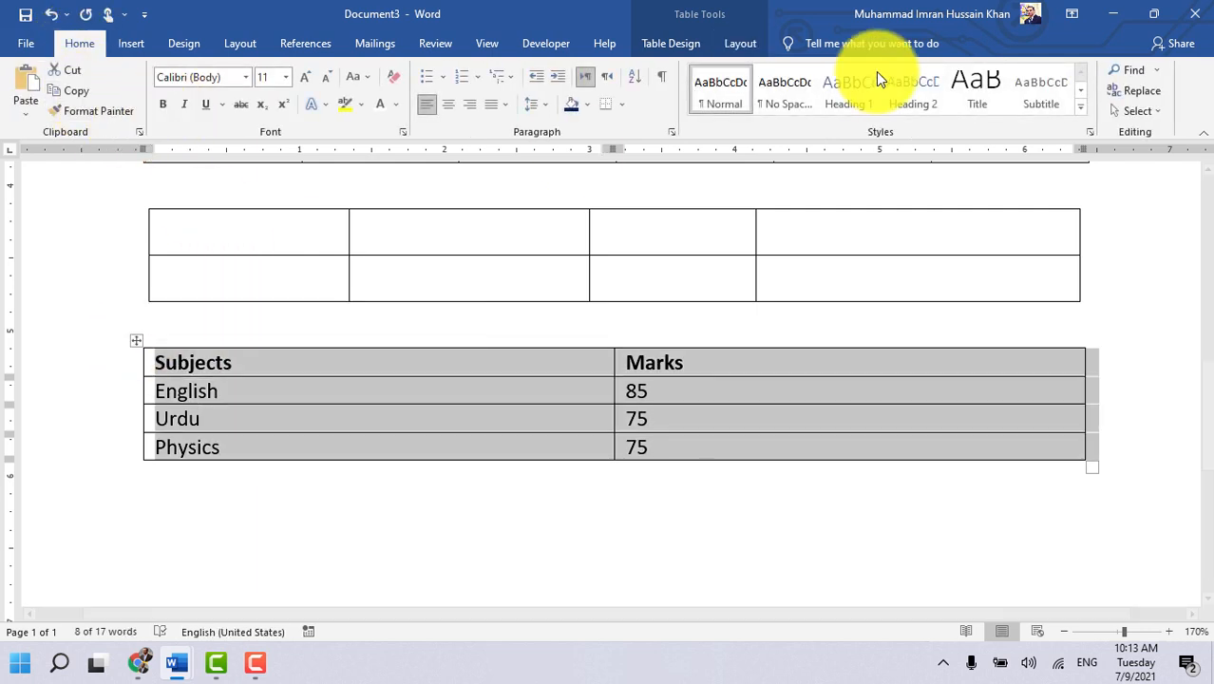
{"action": "left_click", "coordinate": [739, 44]}
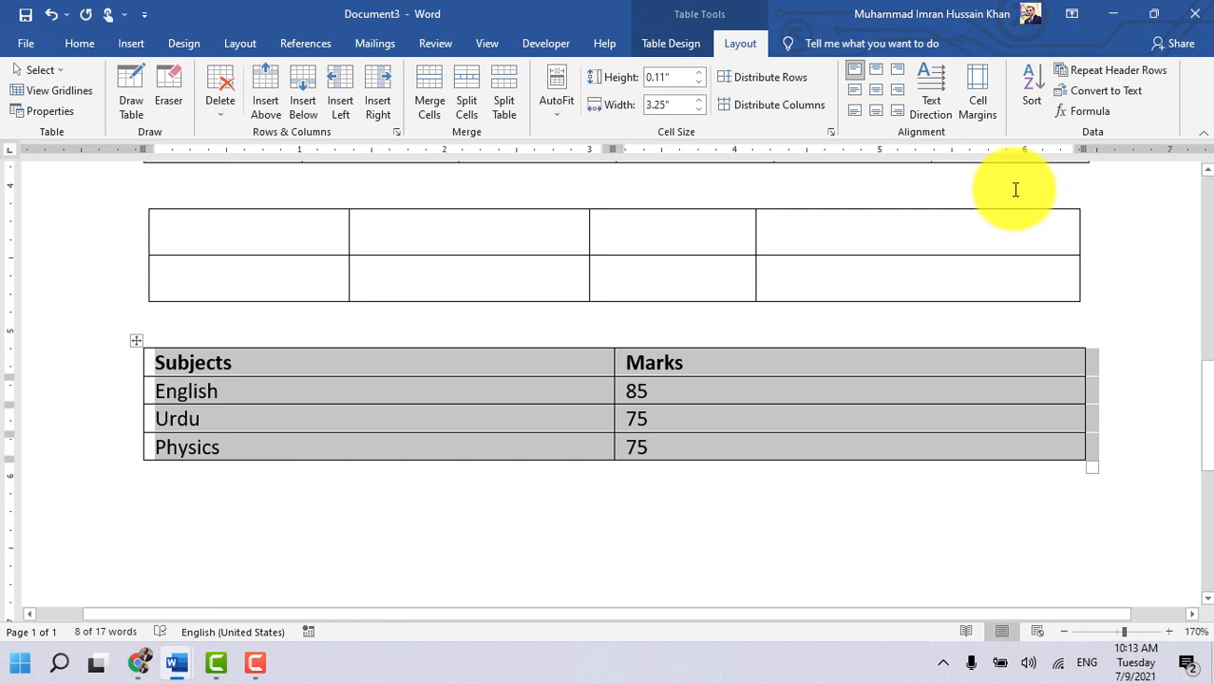
{"action": "left_click", "coordinate": [680, 44]}
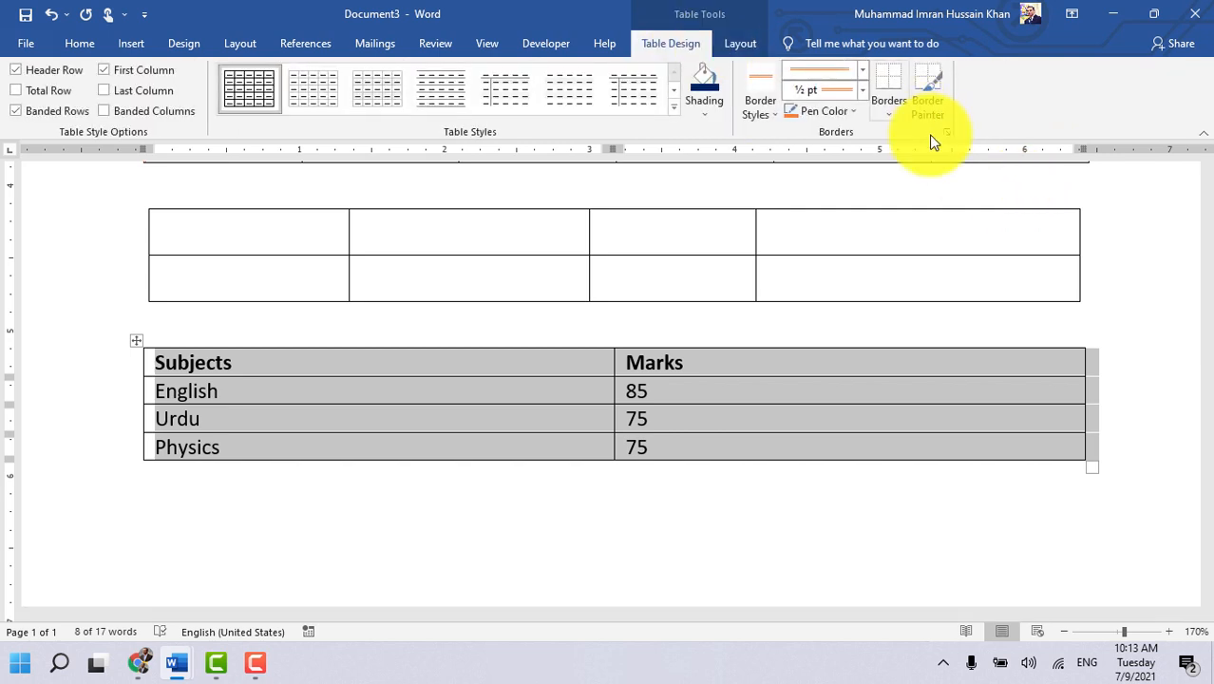
{"action": "left_click", "coordinate": [894, 104]}
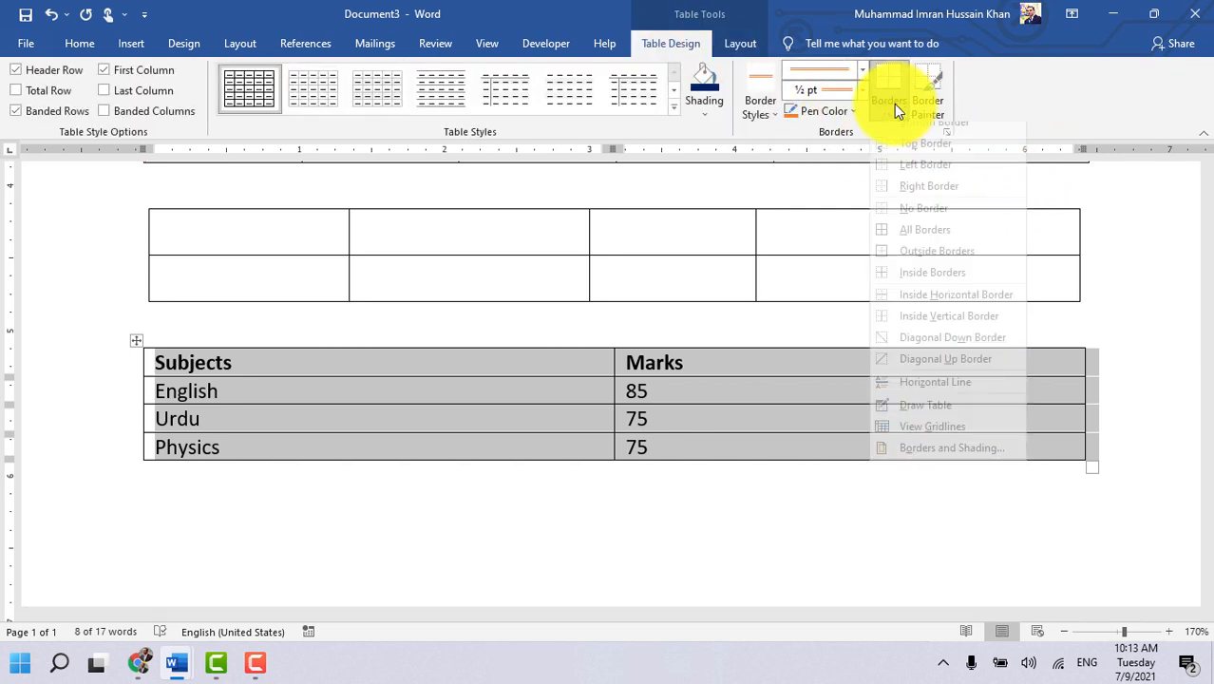
{"action": "left_click", "coordinate": [913, 226]}
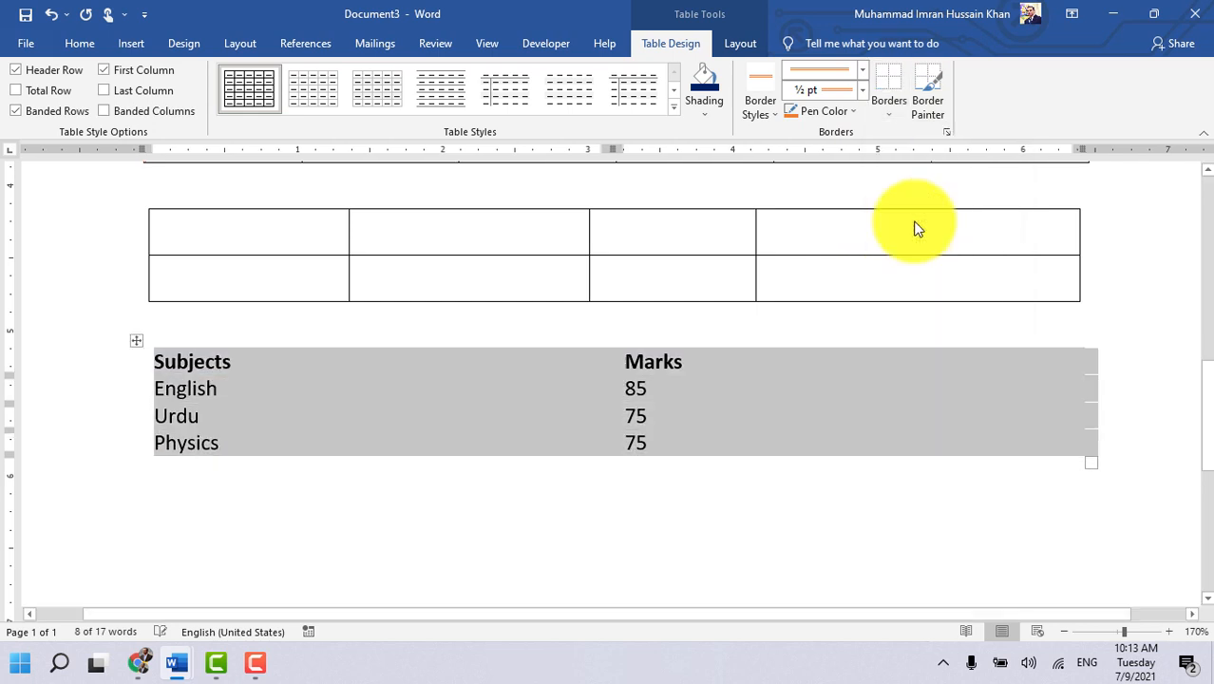
{"action": "left_click", "coordinate": [718, 564]}
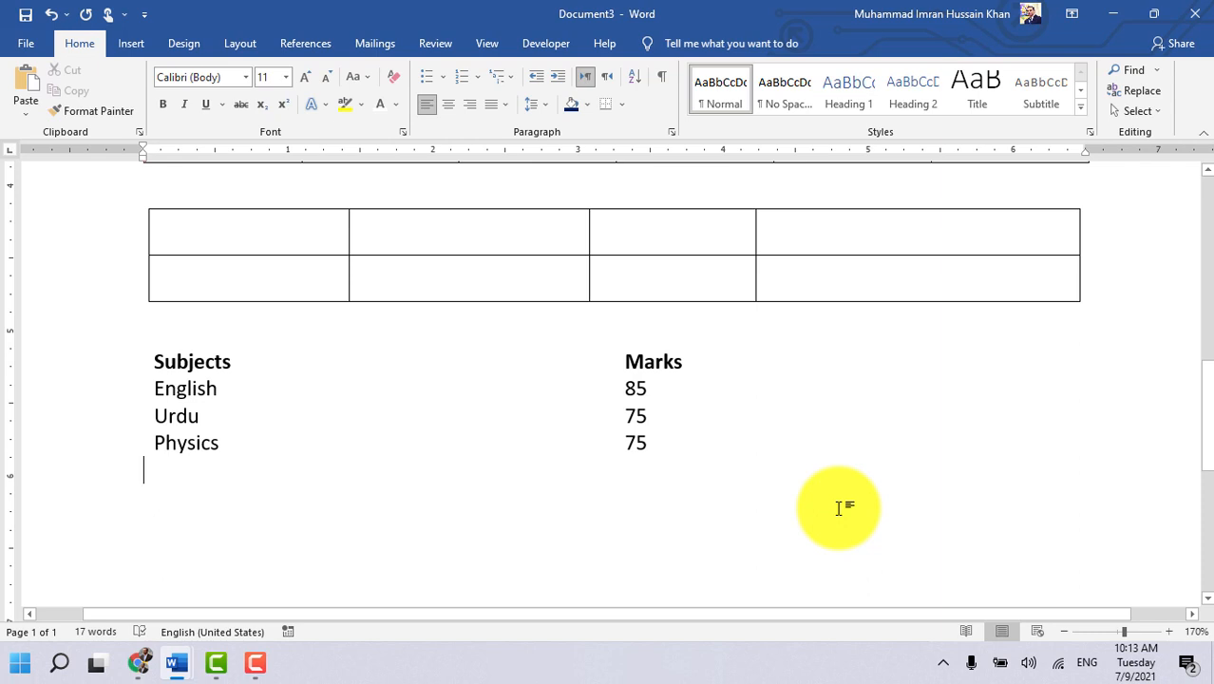
Step: Add a new row for Math below Physics by pressing Tab after the last mark 75
{"action": "left_click", "coordinate": [513, 391]}
{"action": "left_click", "coordinate": [490, 359]}
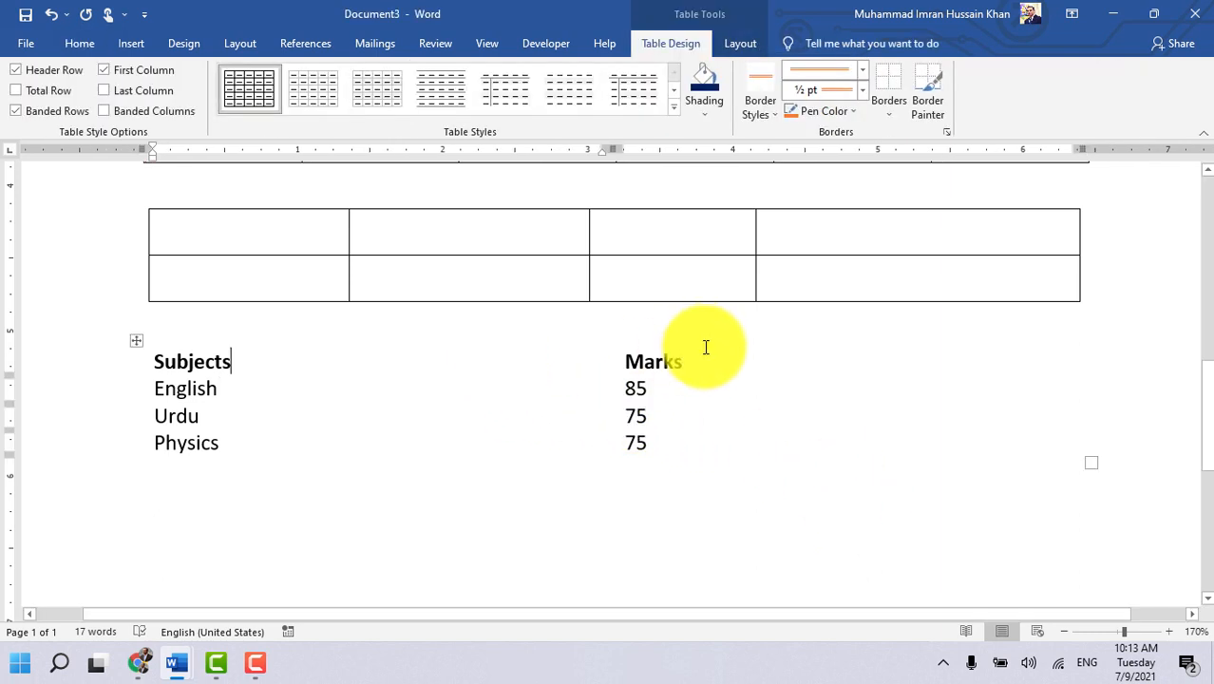
{"action": "left_click", "coordinate": [686, 444]}
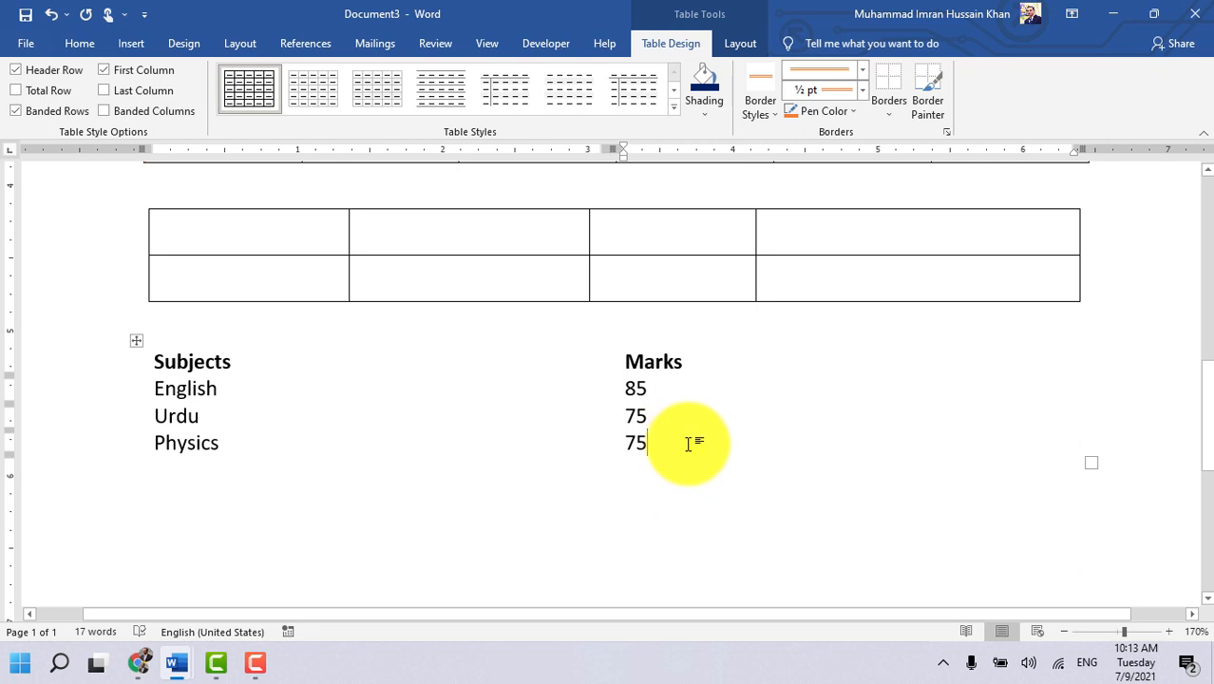
{"action": "key", "text": "Tab"}
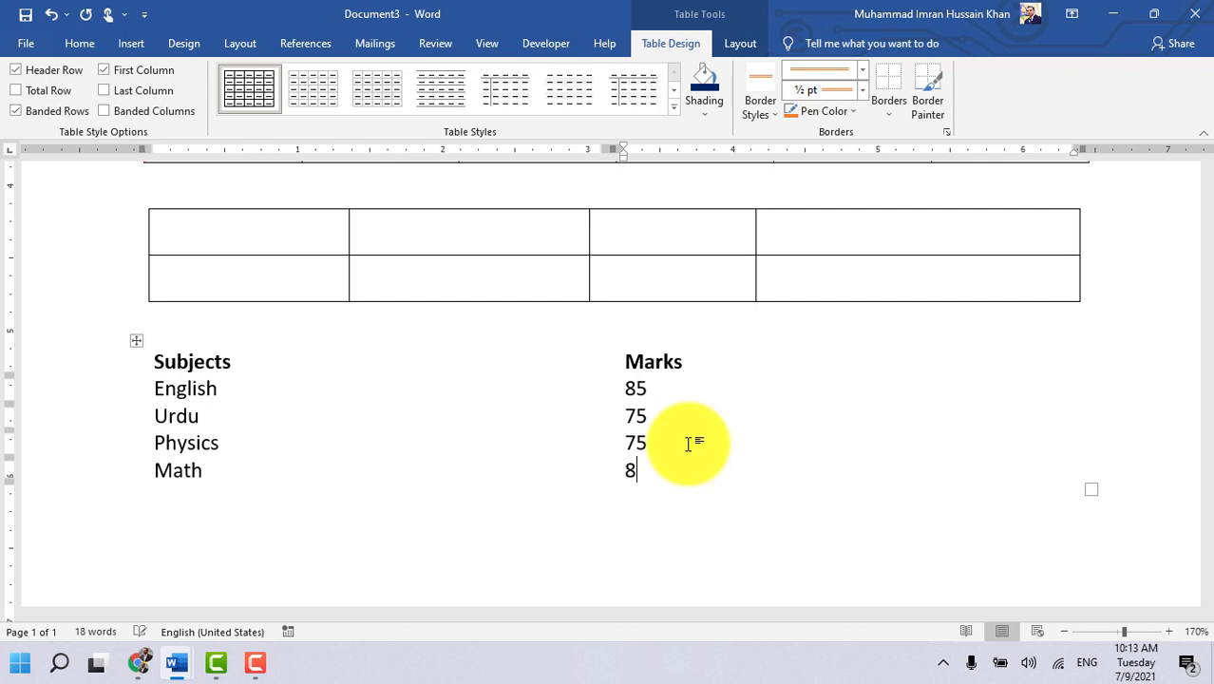
{"action": "left_click", "coordinate": [746, 527]}
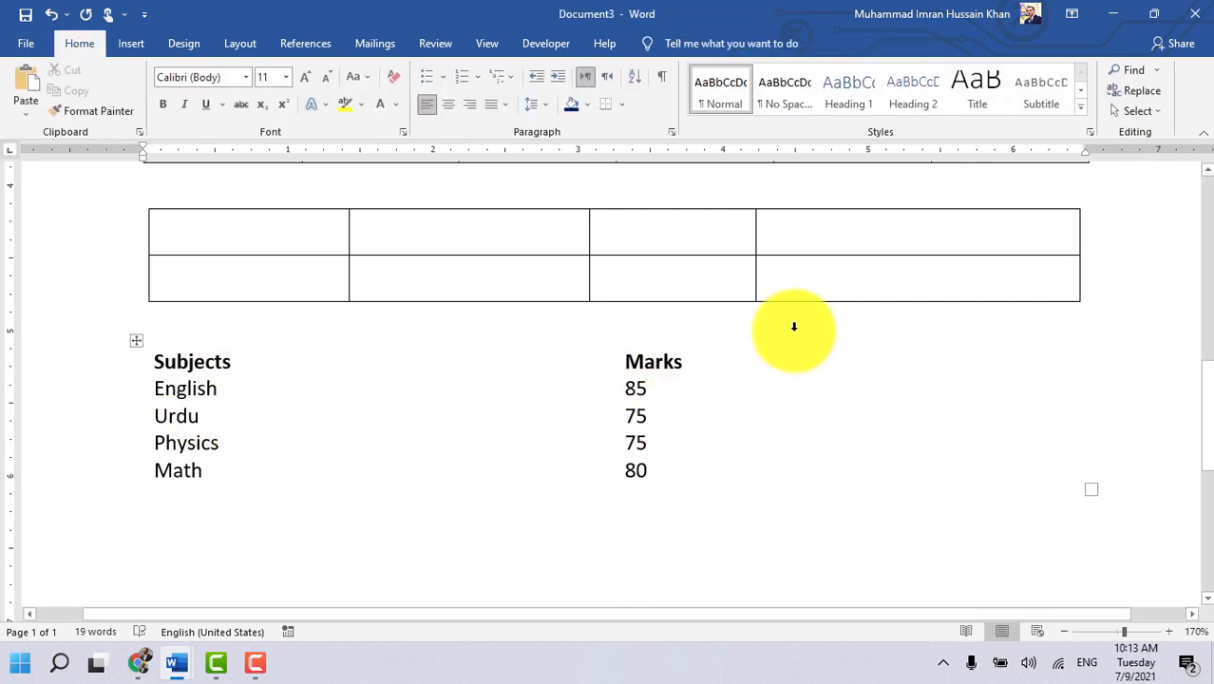
{"action": "left_click", "coordinate": [816, 284]}
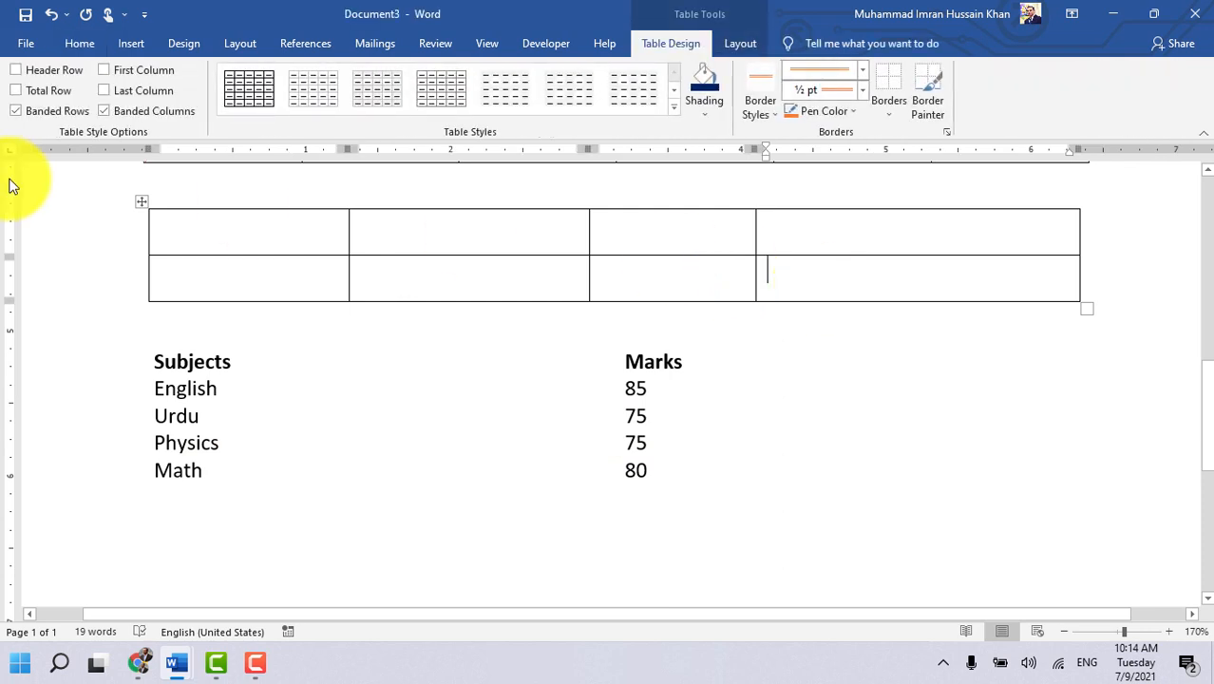
{"action": "left_click", "coordinate": [189, 415]}
{"action": "left_click", "coordinate": [540, 411]}
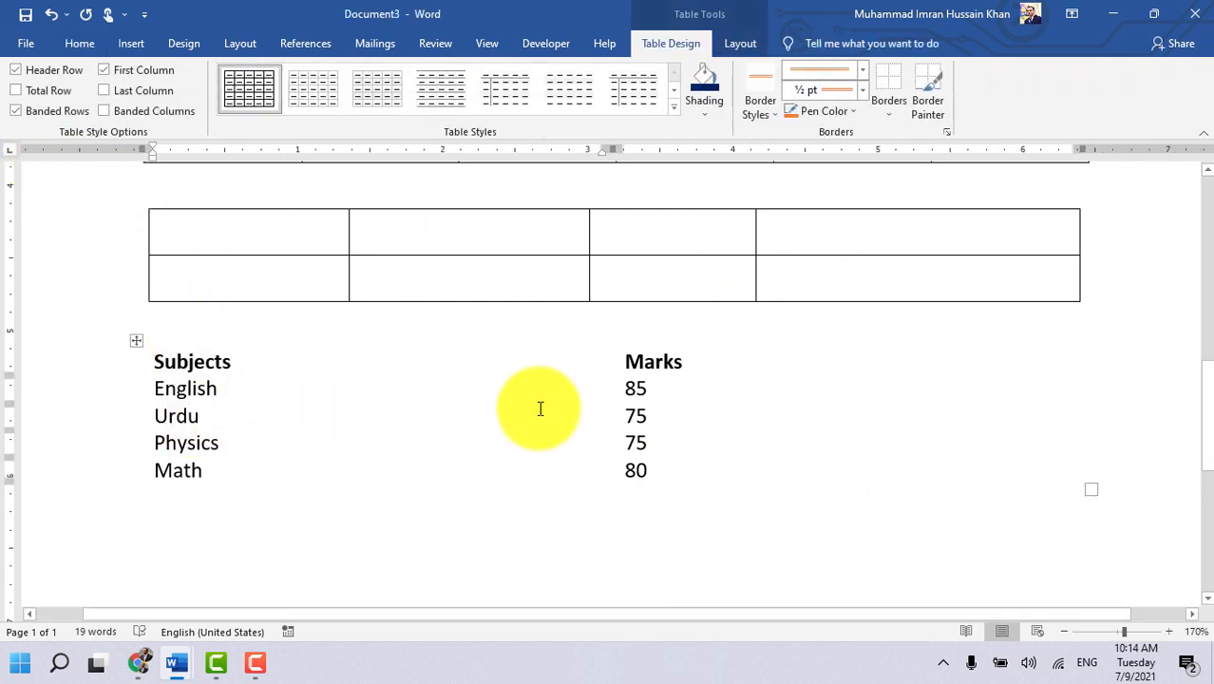
Step: Apply All Borders to every cell of the Subjects table
{"action": "left_click", "coordinate": [135, 340]}
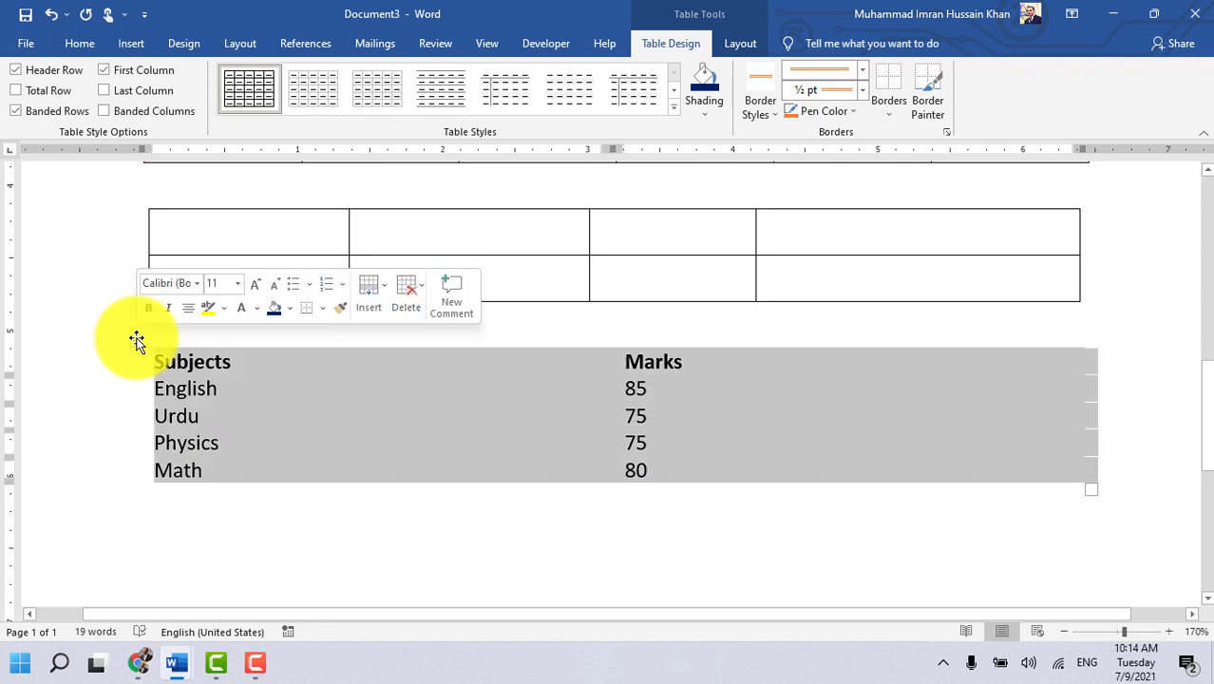
{"action": "left_click", "coordinate": [888, 114]}
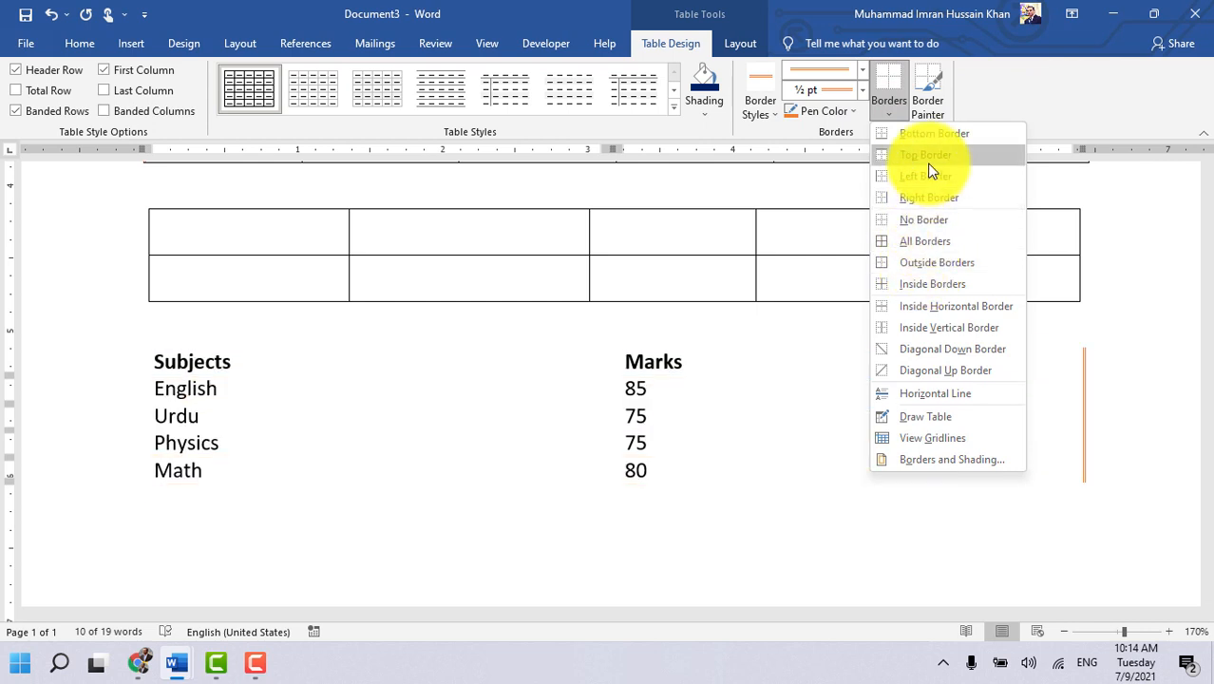
{"action": "left_click", "coordinate": [959, 241]}
{"action": "left_click", "coordinate": [578, 514]}
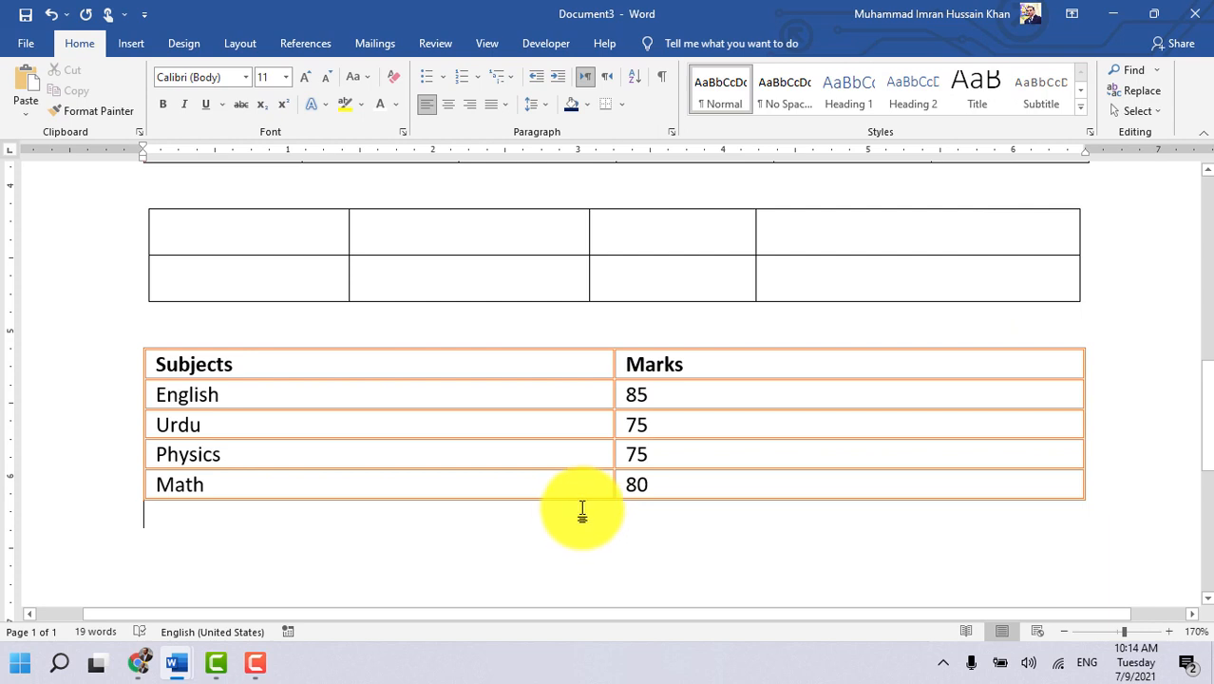
Step: Switch to the Document1 window showing the topic list
{"action": "scroll", "coordinate": [583, 401], "scroll_direction": "up", "scroll_amount": 4}
{"action": "scroll", "coordinate": [589, 401], "scroll_direction": "down", "scroll_amount": 5}
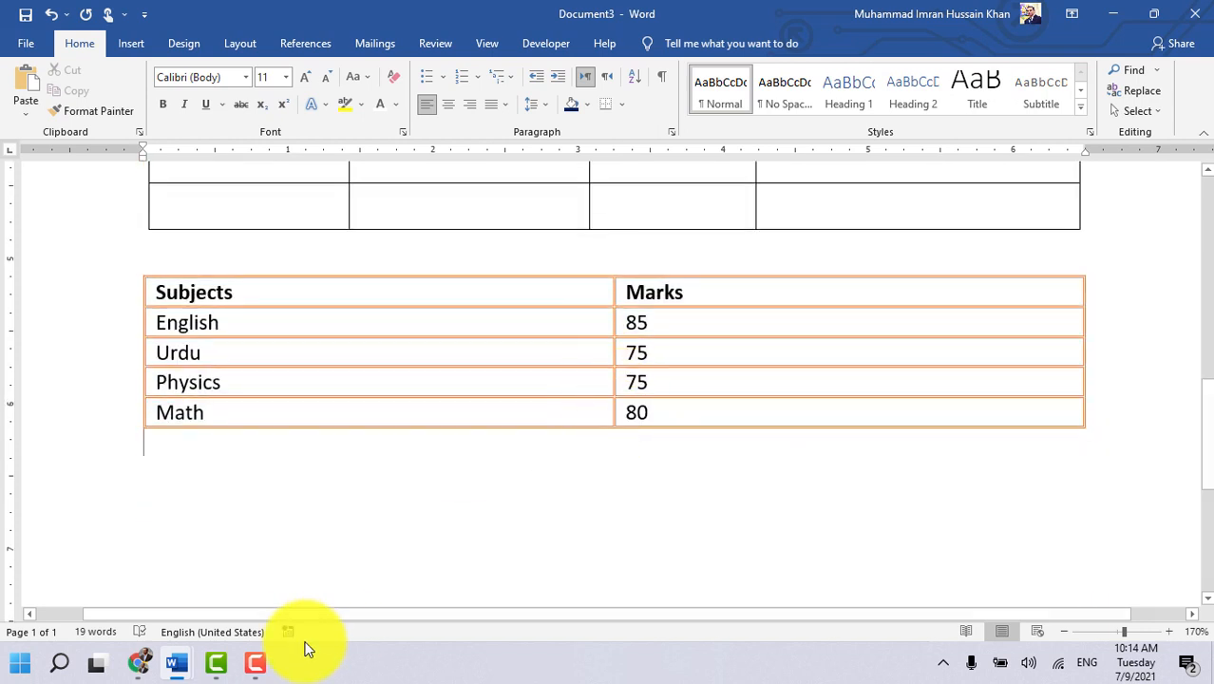
{"action": "scroll", "coordinate": [634, 403], "scroll_direction": "up", "scroll_amount": 6}
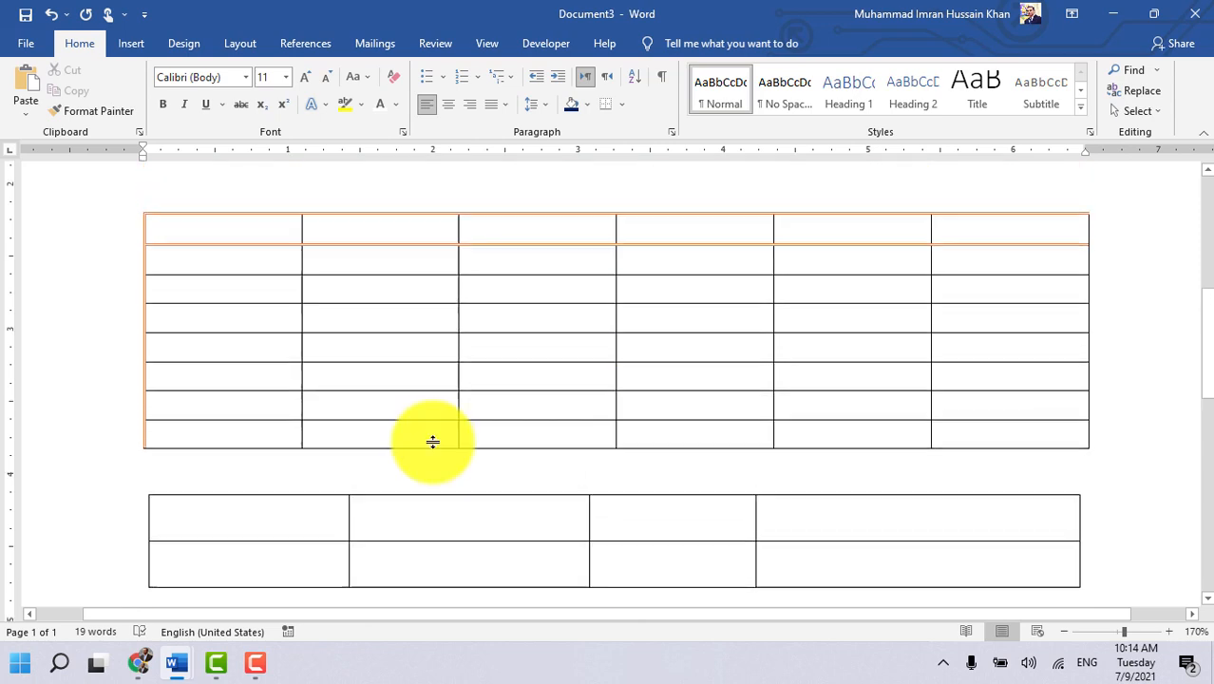
{"action": "mouse_move", "coordinate": [176, 662]}
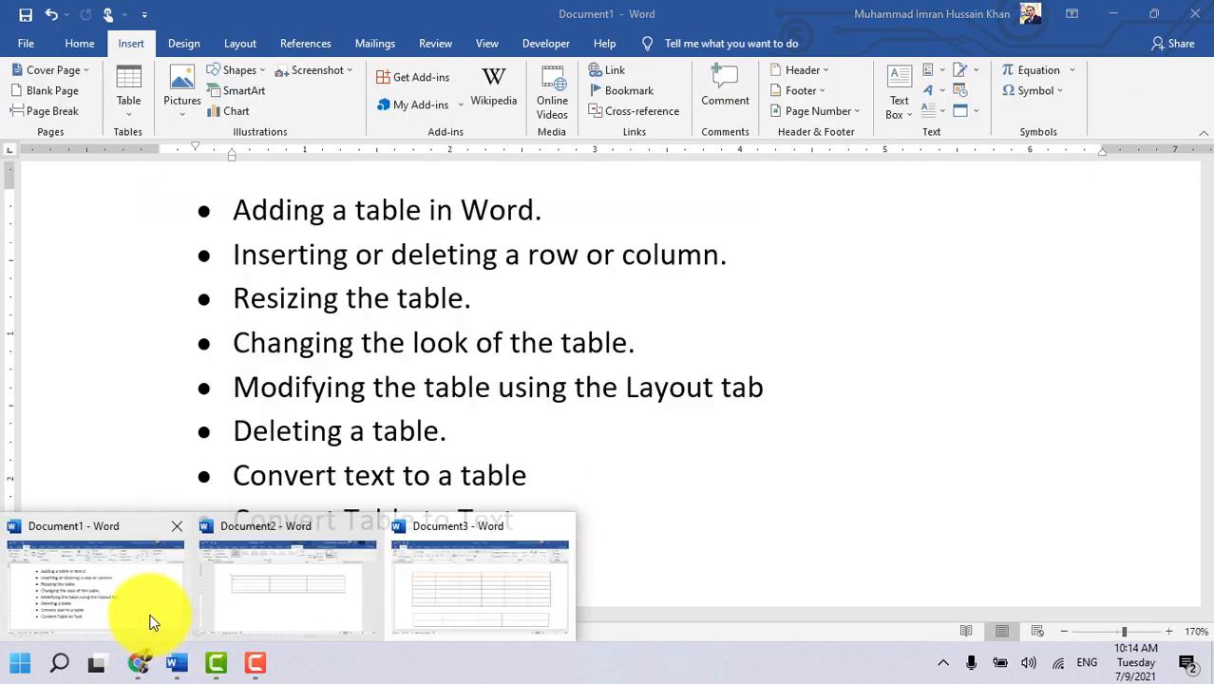
{"action": "left_click", "coordinate": [150, 622]}
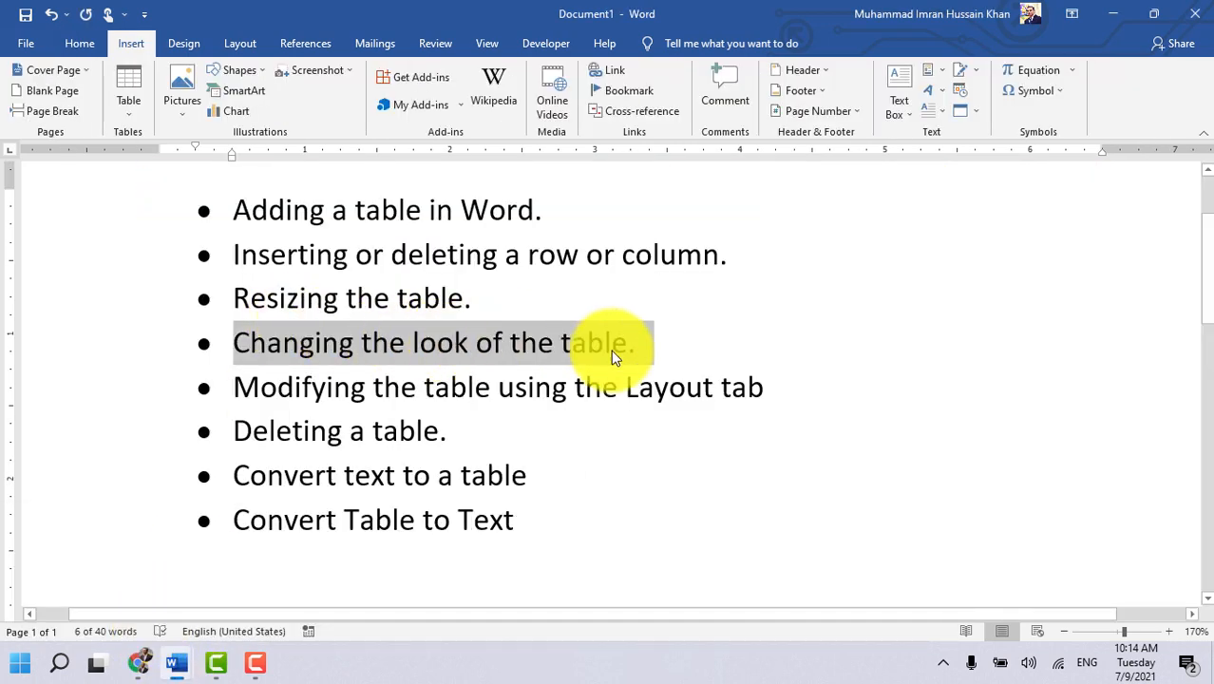
Step: Highlight the 'Modifying the table using the Layout tab' line in Document1's bullet list
{"action": "left_click", "coordinate": [546, 375]}
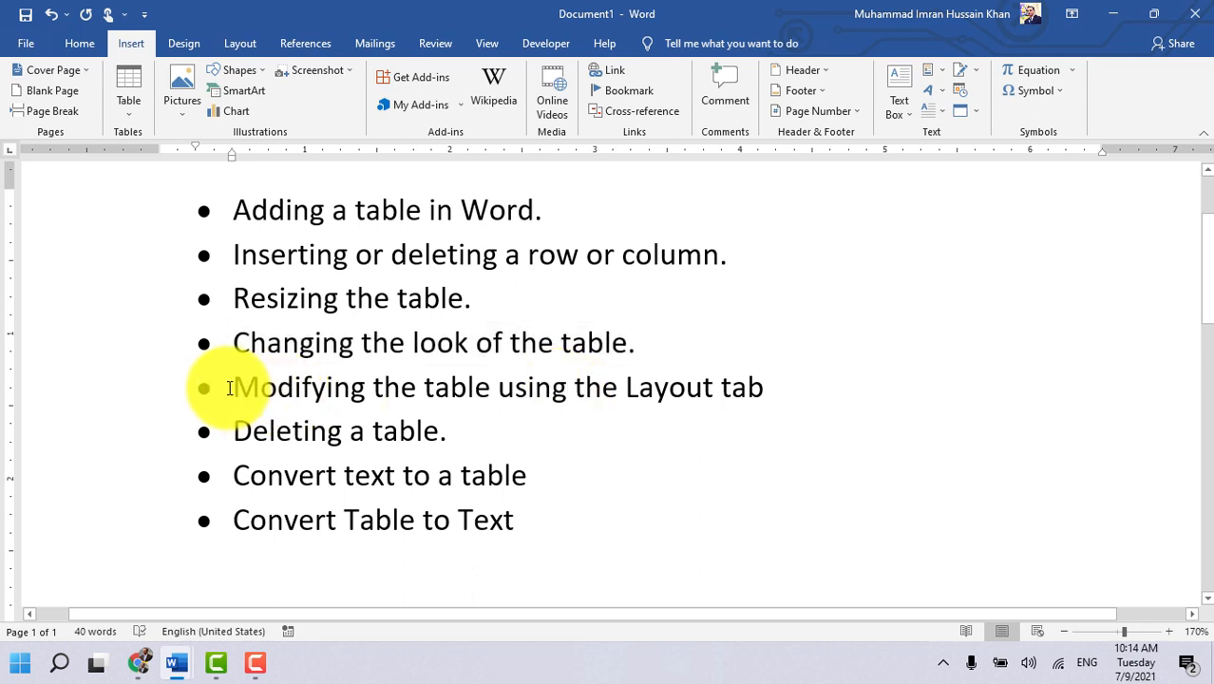
{"action": "left_click_drag", "start_coordinate": [229, 388], "coordinate": [807, 379]}
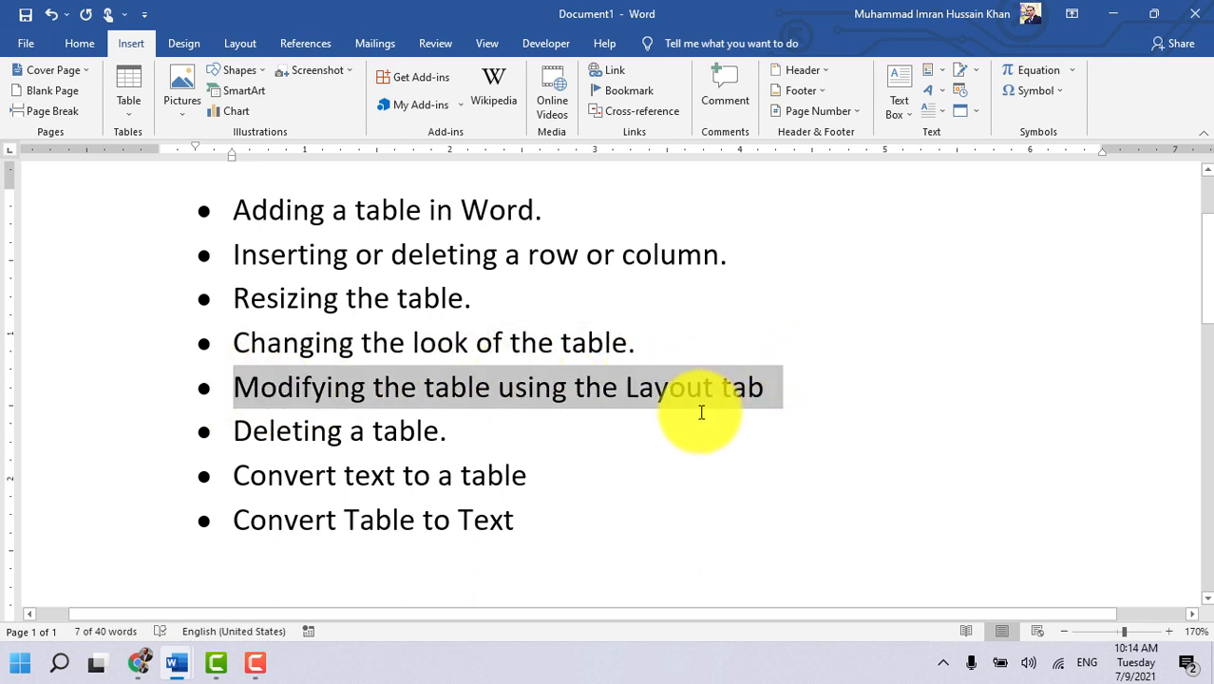
{"action": "scroll", "coordinate": [701, 412], "scroll_direction": "down", "scroll_amount": 1}
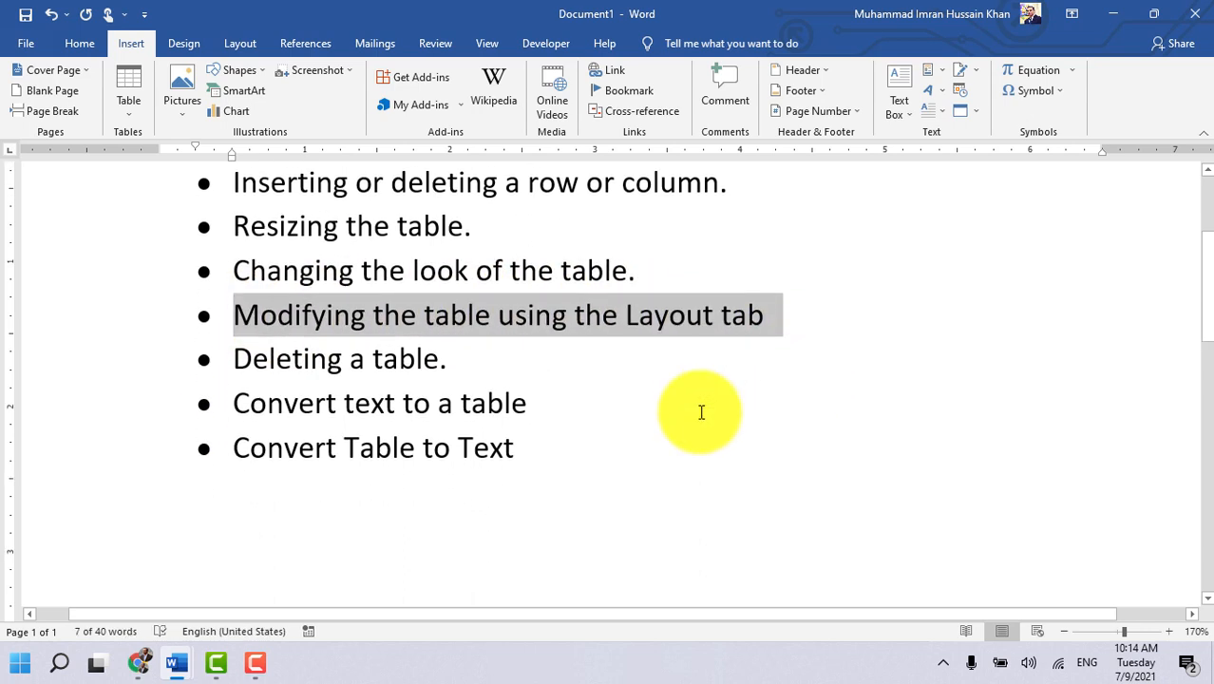
{"action": "left_click", "coordinate": [176, 662]}
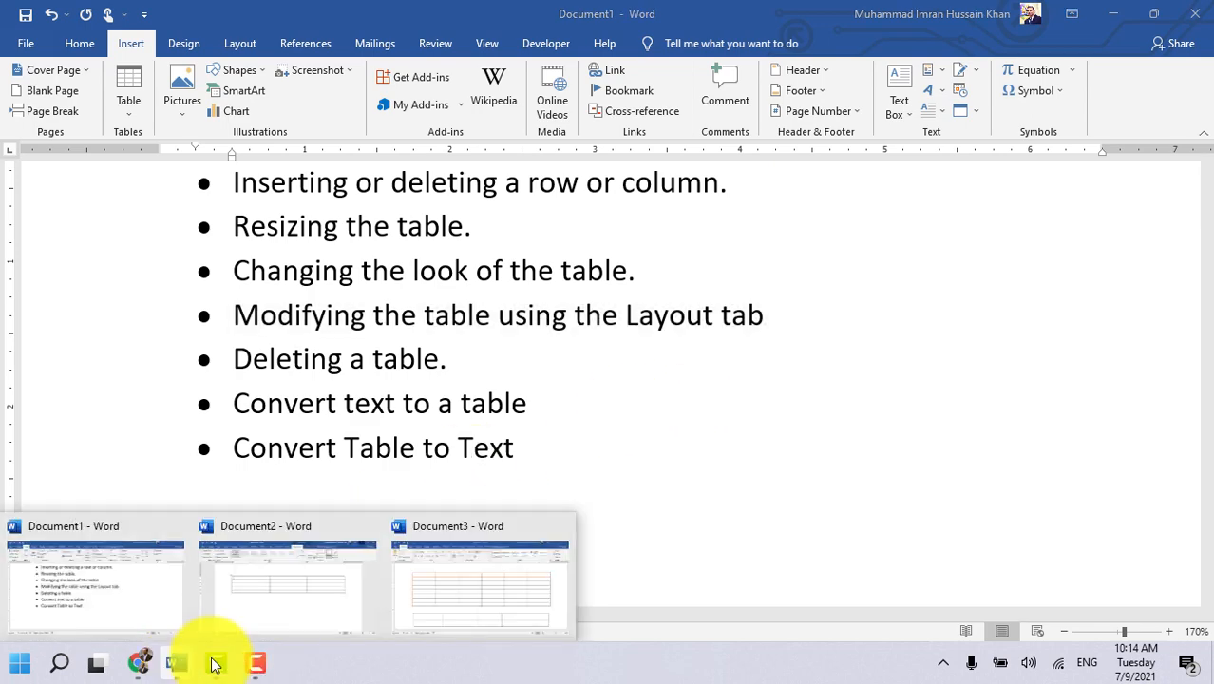
Step: Return to Document3 and scroll past the empty six-column table to the small table's top-right cell
{"action": "left_click", "coordinate": [488, 600]}
{"action": "scroll", "coordinate": [560, 275], "scroll_direction": "up", "scroll_amount": 1}
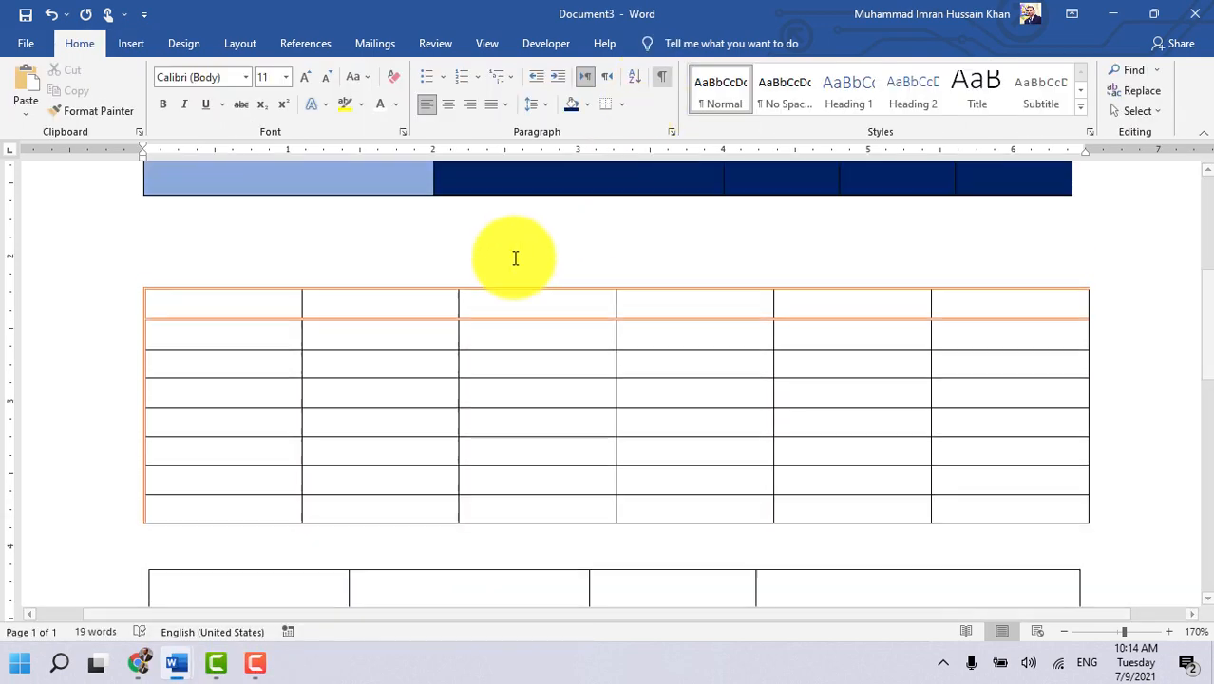
{"action": "left_click", "coordinate": [422, 317]}
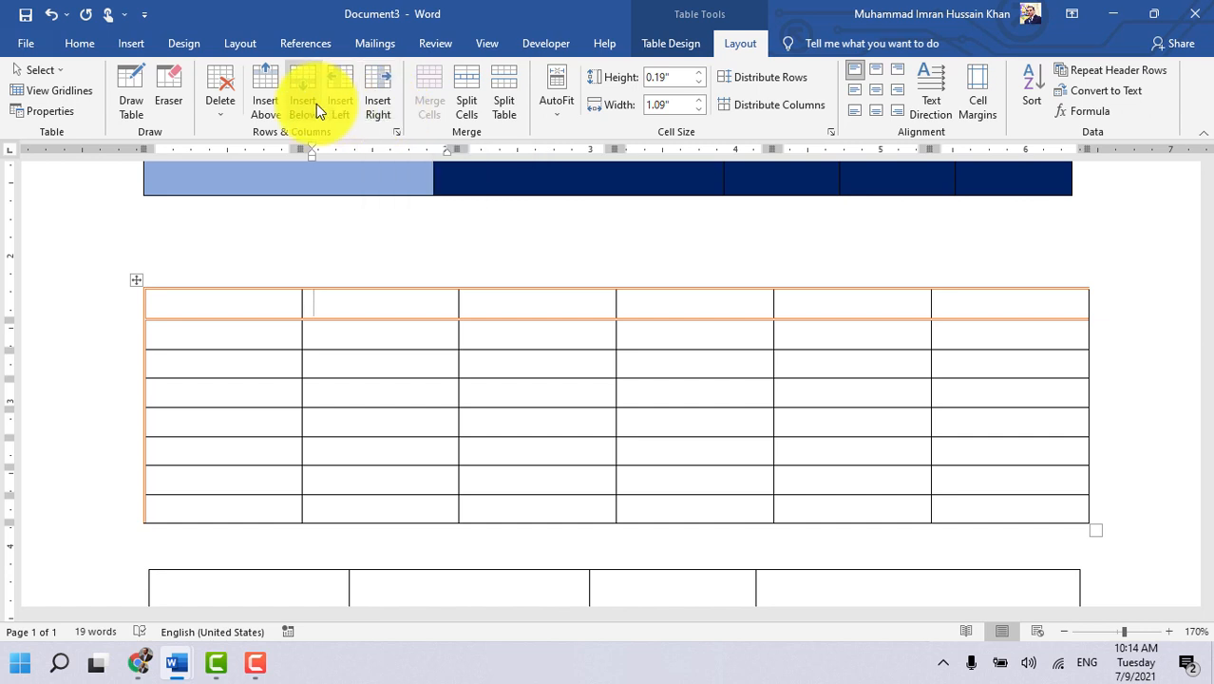
{"action": "left_click", "coordinate": [254, 305]}
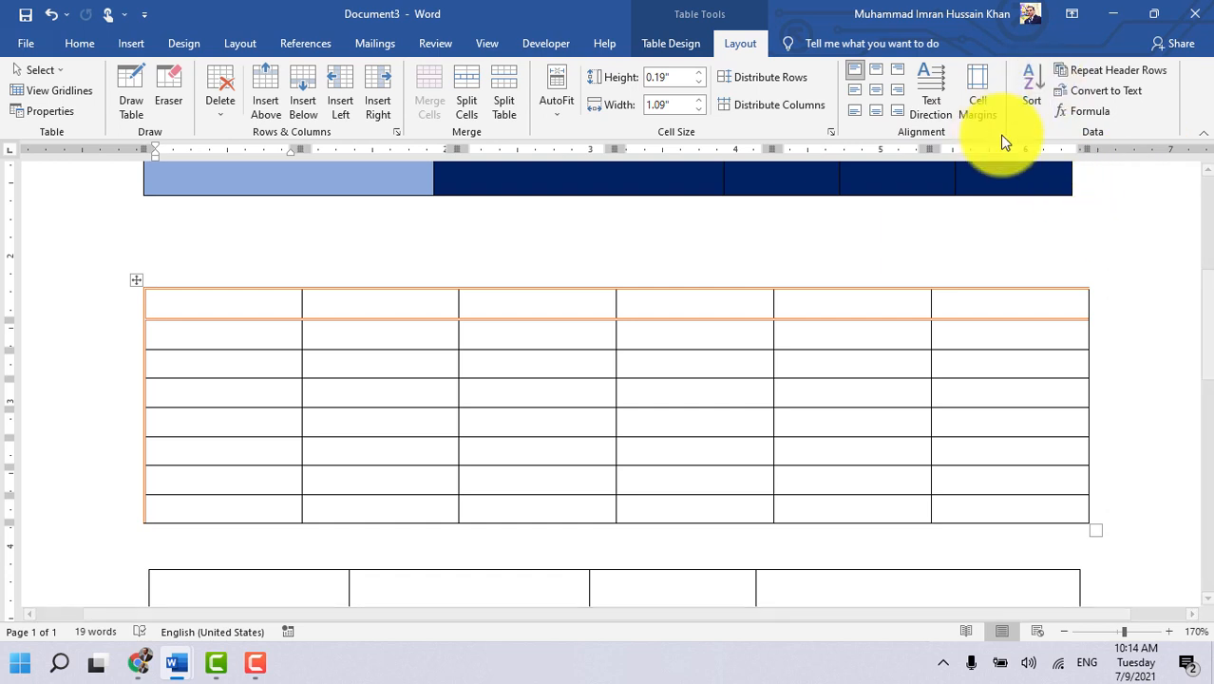
{"action": "scroll", "coordinate": [969, 341], "scroll_direction": "up", "scroll_amount": 3}
{"action": "scroll", "coordinate": [979, 361], "scroll_direction": "down", "scroll_amount": 4}
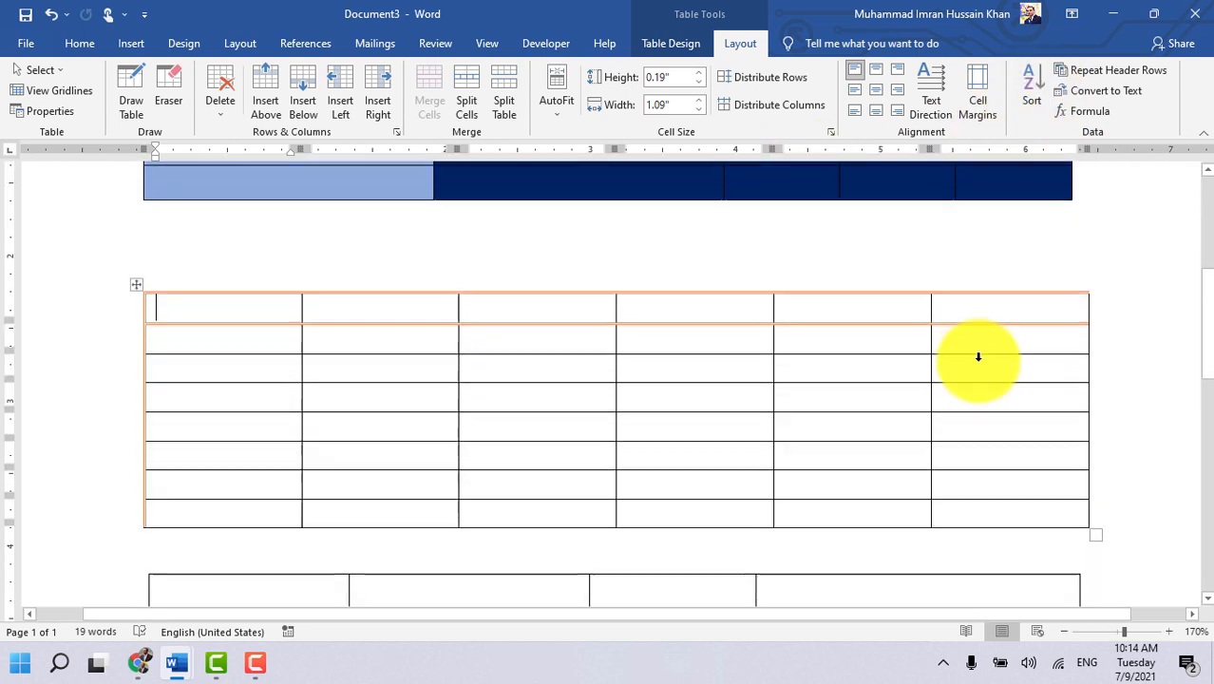
{"action": "scroll", "coordinate": [979, 361], "scroll_direction": "up", "scroll_amount": 3}
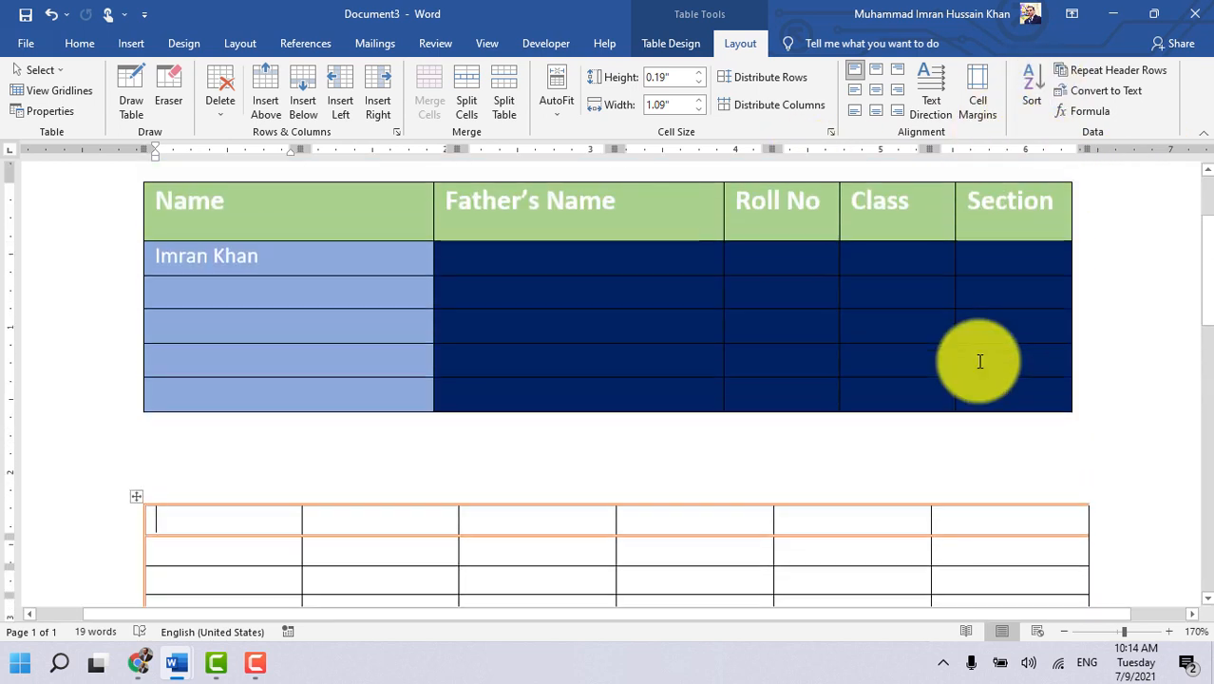
{"action": "scroll", "coordinate": [979, 361], "scroll_direction": "down", "scroll_amount": 2}
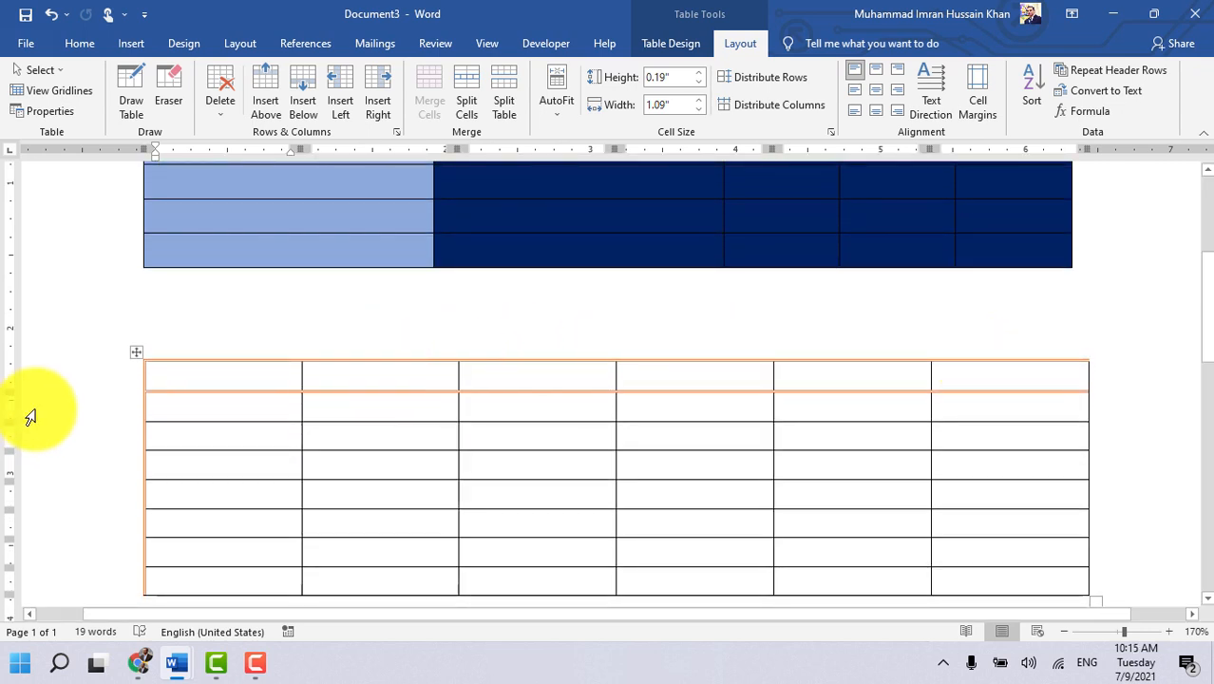
{"action": "scroll", "coordinate": [30, 418], "scroll_direction": "down", "scroll_amount": 5}
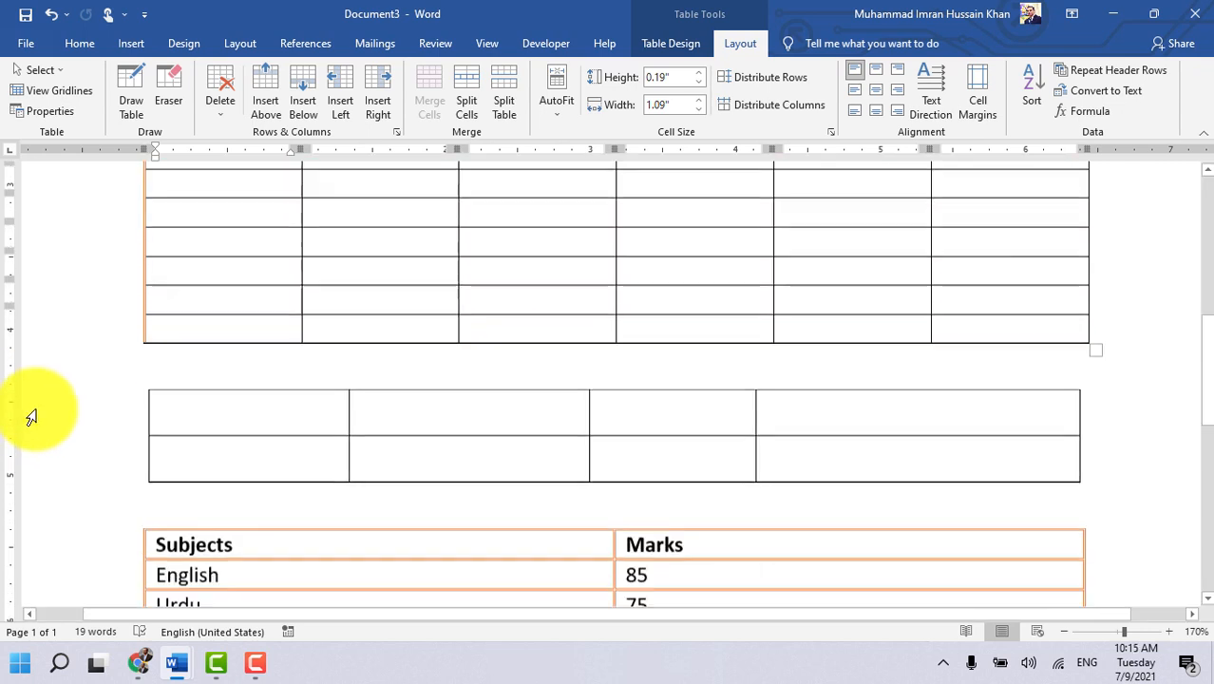
{"action": "left_click", "coordinate": [846, 366]}
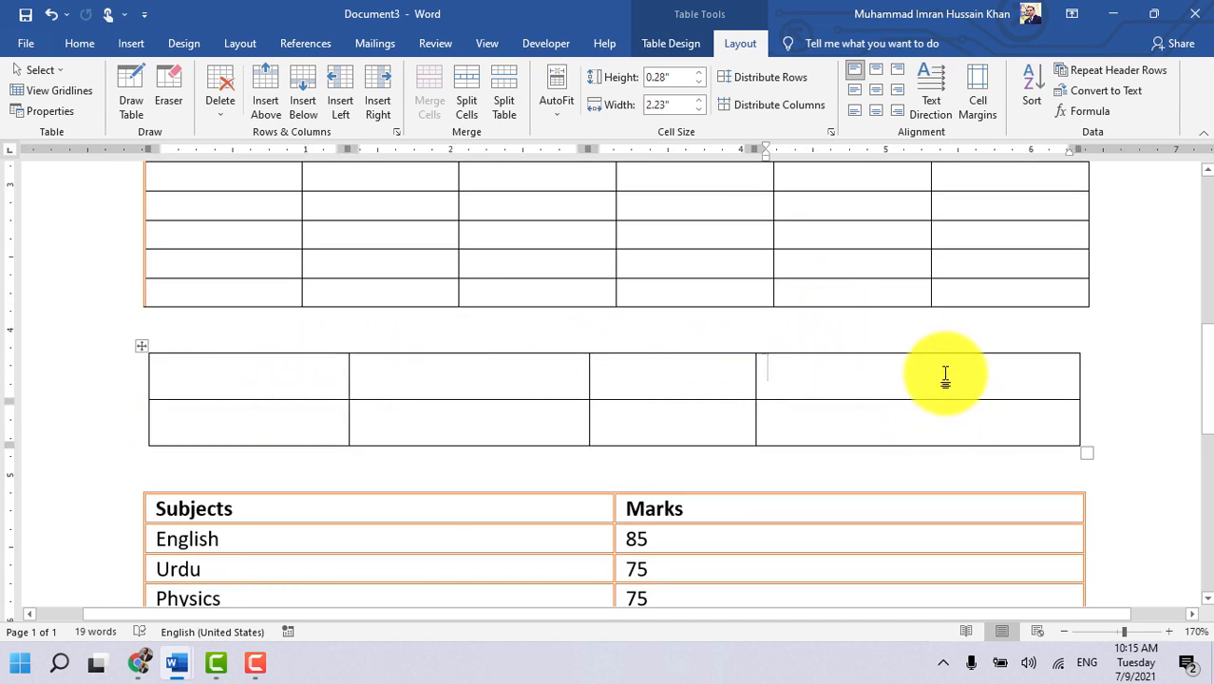
Step: Split the small table's top-right cell into 2 columns and 1 row
{"action": "right_click", "coordinate": [883, 377]}
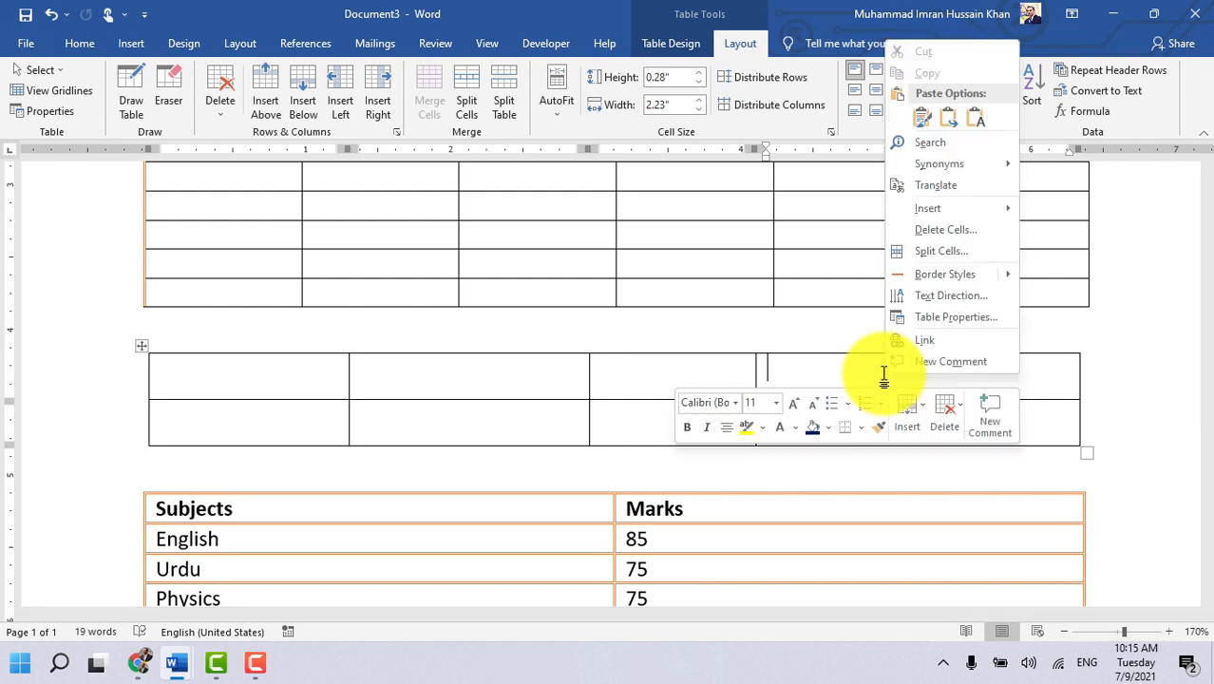
{"action": "left_click", "coordinate": [940, 251]}
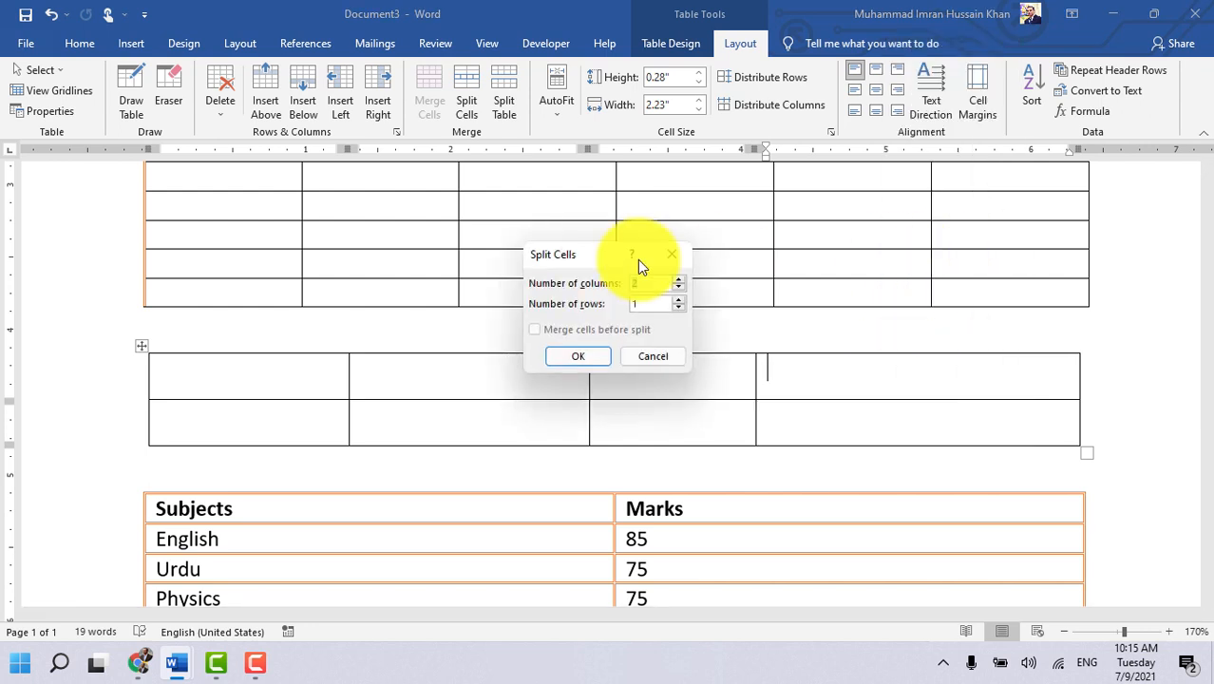
{"action": "left_click_drag", "start_coordinate": [586, 262], "coordinate": [530, 261]}
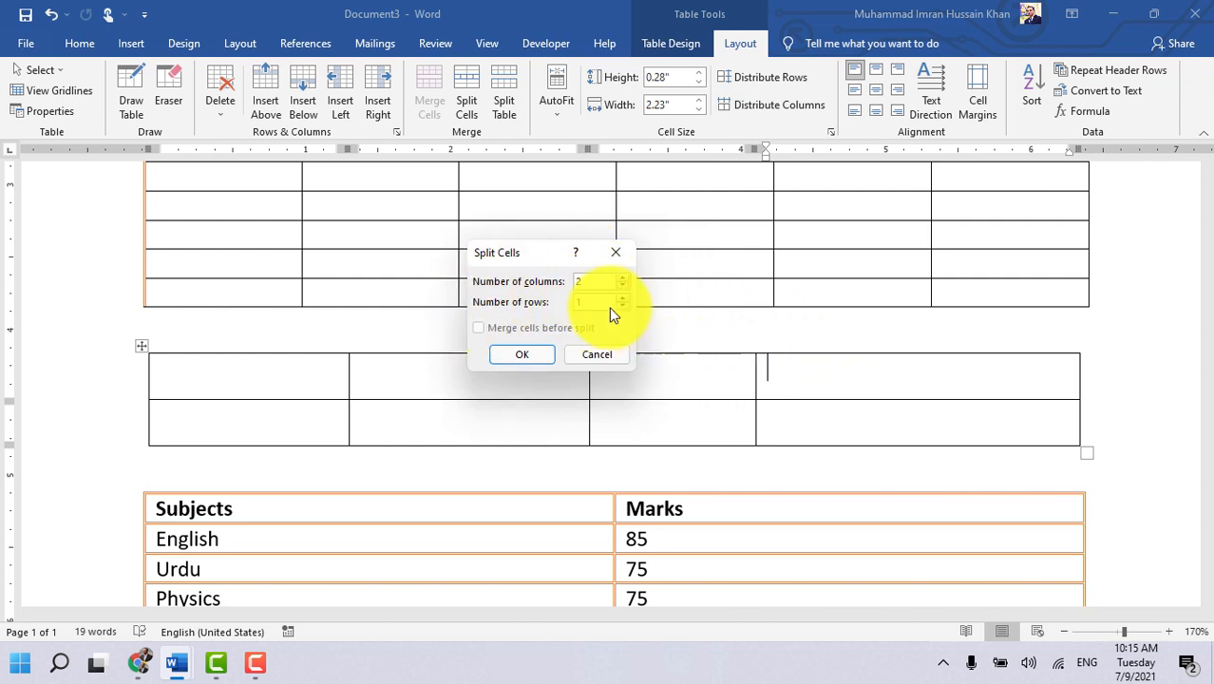
{"action": "left_click", "coordinate": [525, 353]}
{"action": "left_click", "coordinate": [959, 430]}
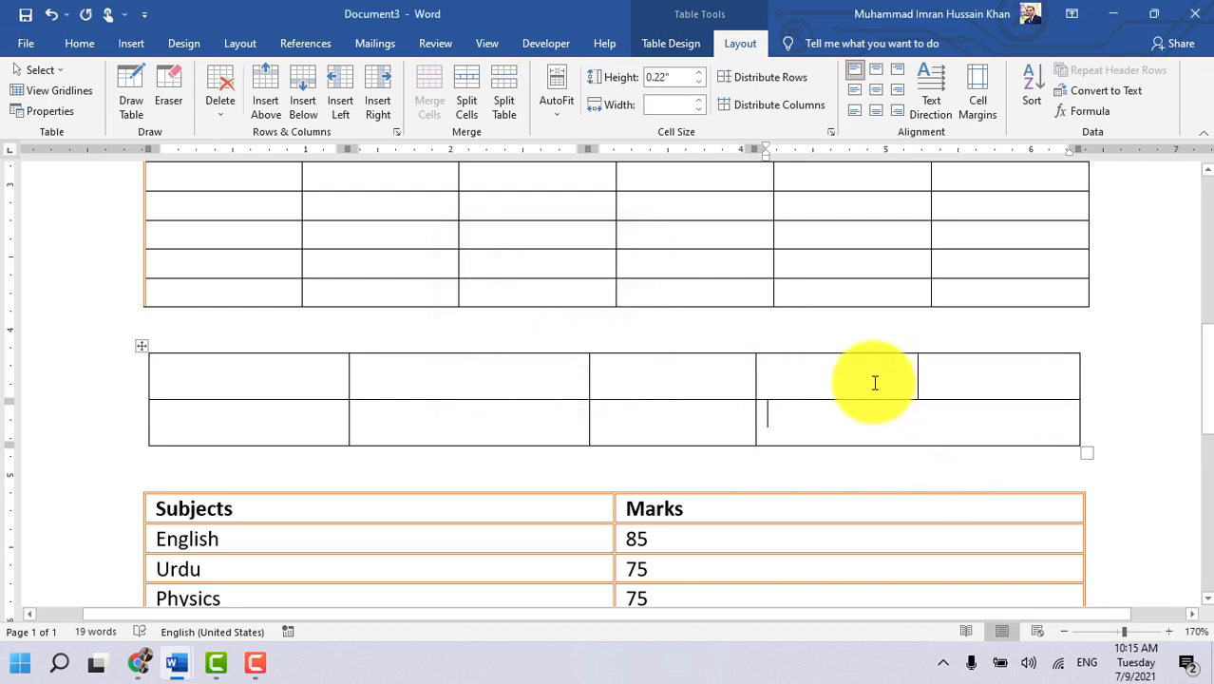
{"action": "left_click_drag", "start_coordinate": [872, 382], "coordinate": [980, 375]}
{"action": "left_click", "coordinate": [861, 415]}
{"action": "left_click", "coordinate": [879, 370]}
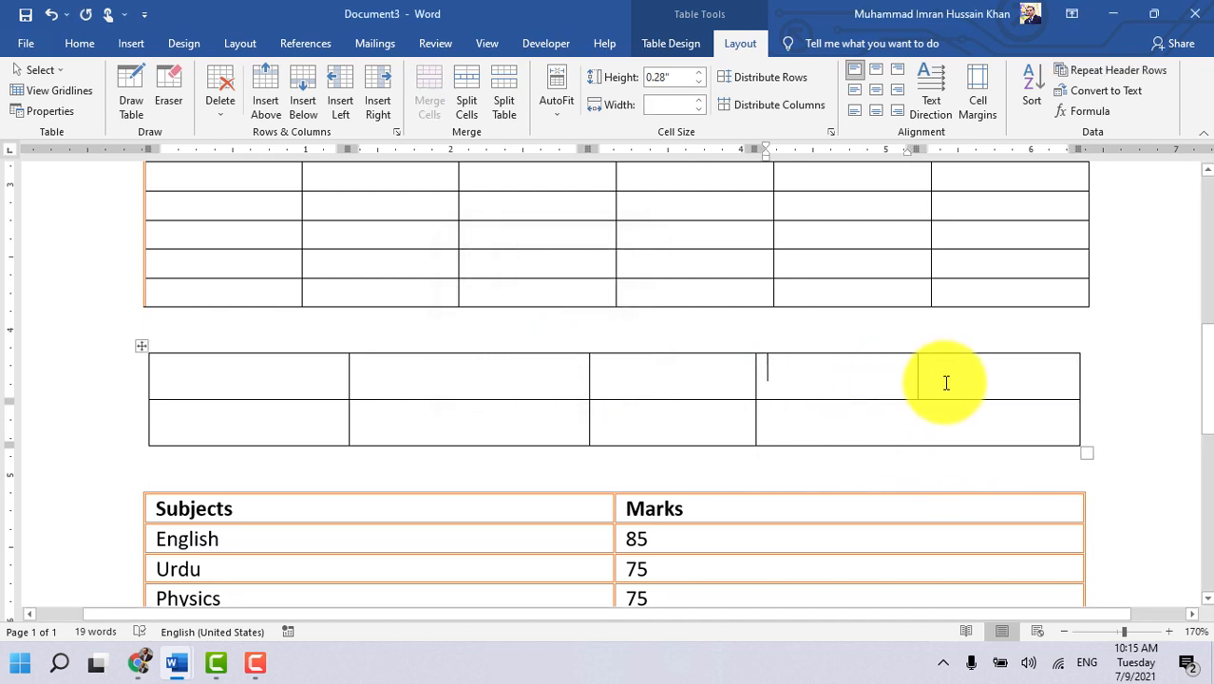
{"action": "left_click", "coordinate": [949, 380]}
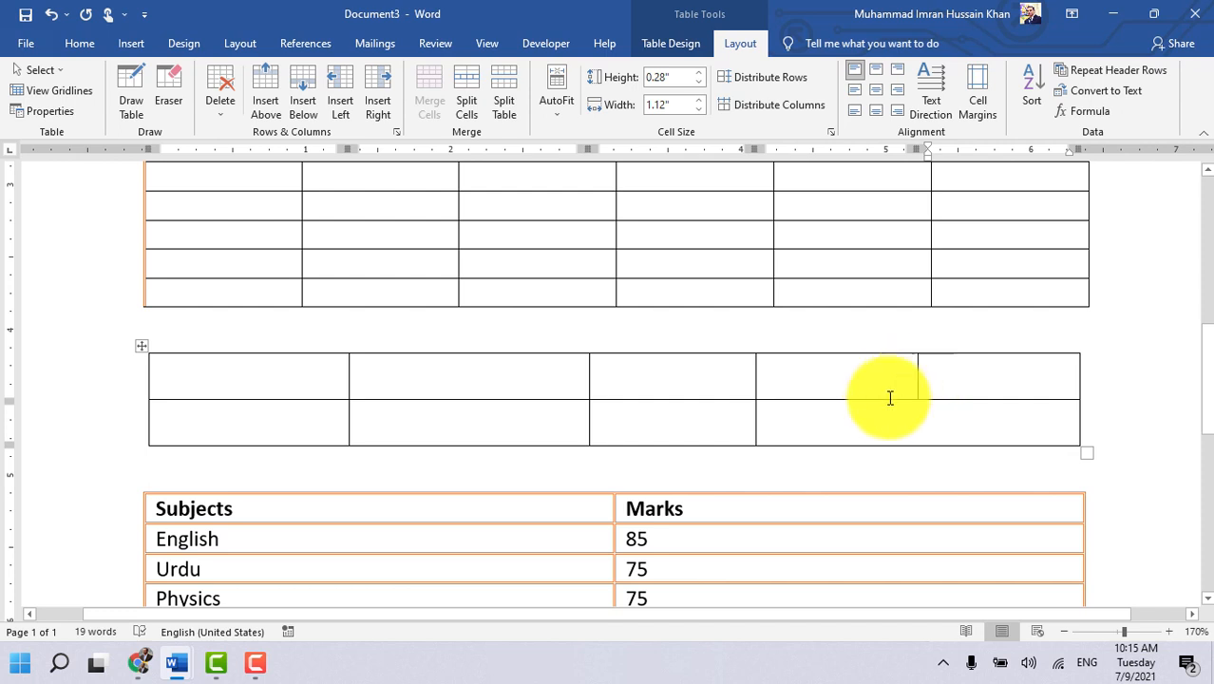
{"action": "left_click", "coordinate": [900, 429]}
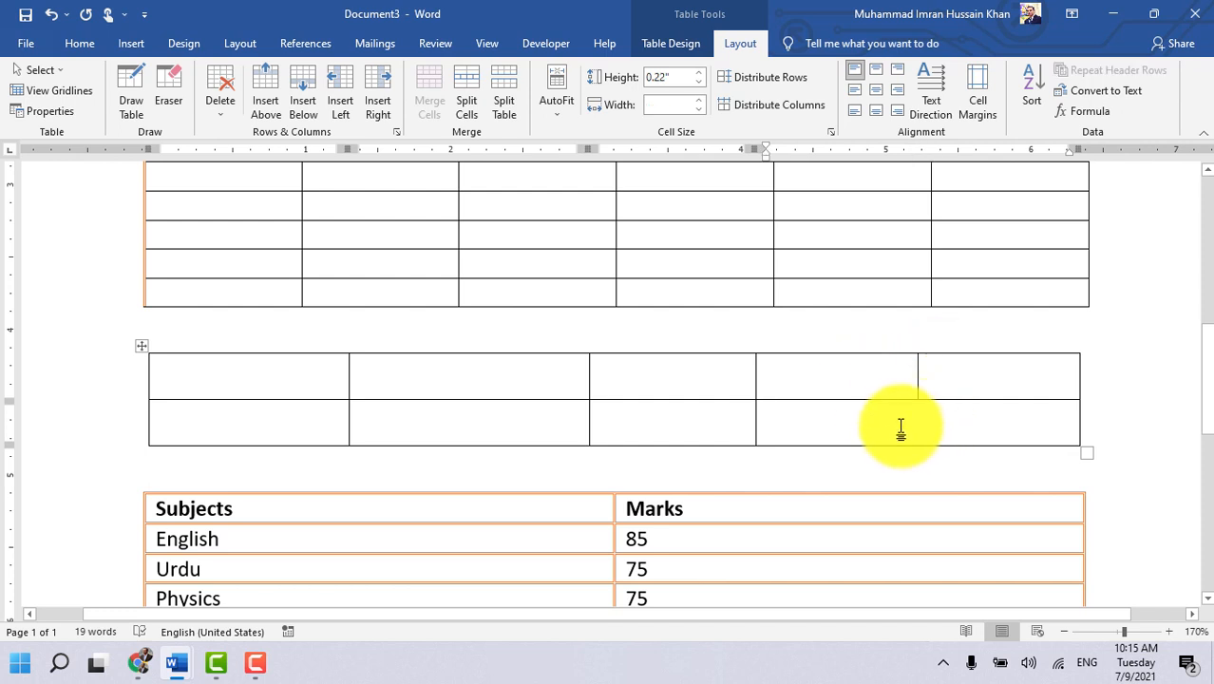
Step: Split the bottom-right cell into 1 column and 2 rows
{"action": "right_click", "coordinate": [897, 427]}
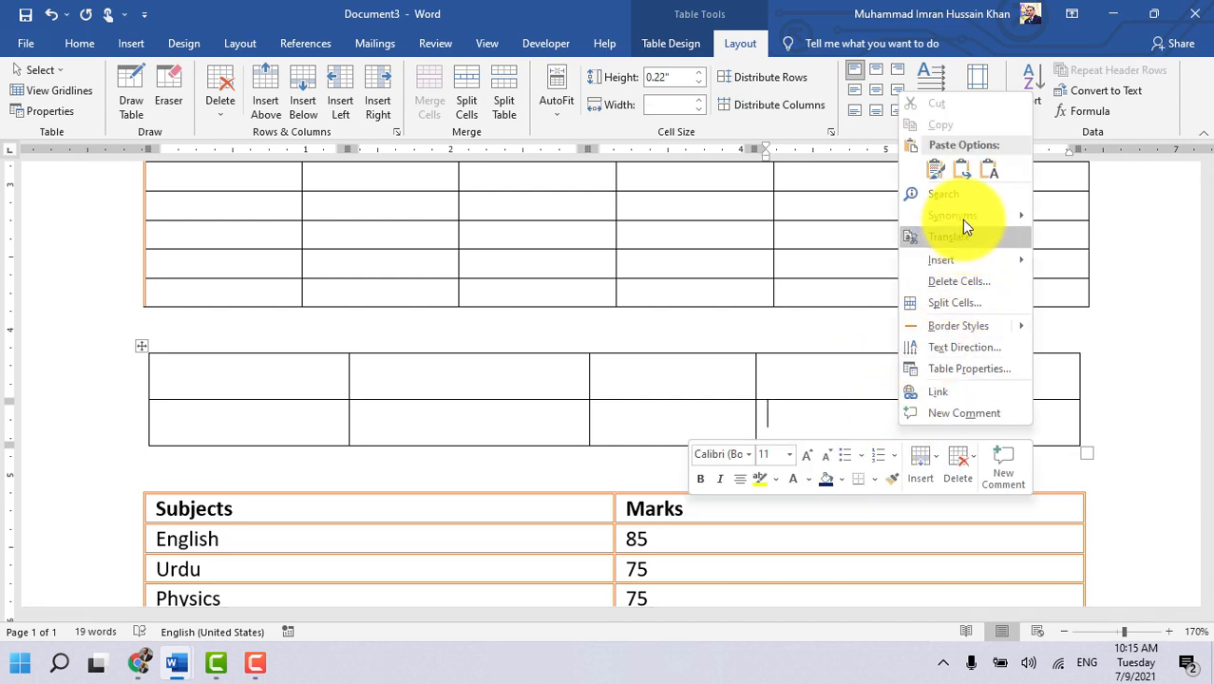
{"action": "left_click", "coordinate": [944, 304]}
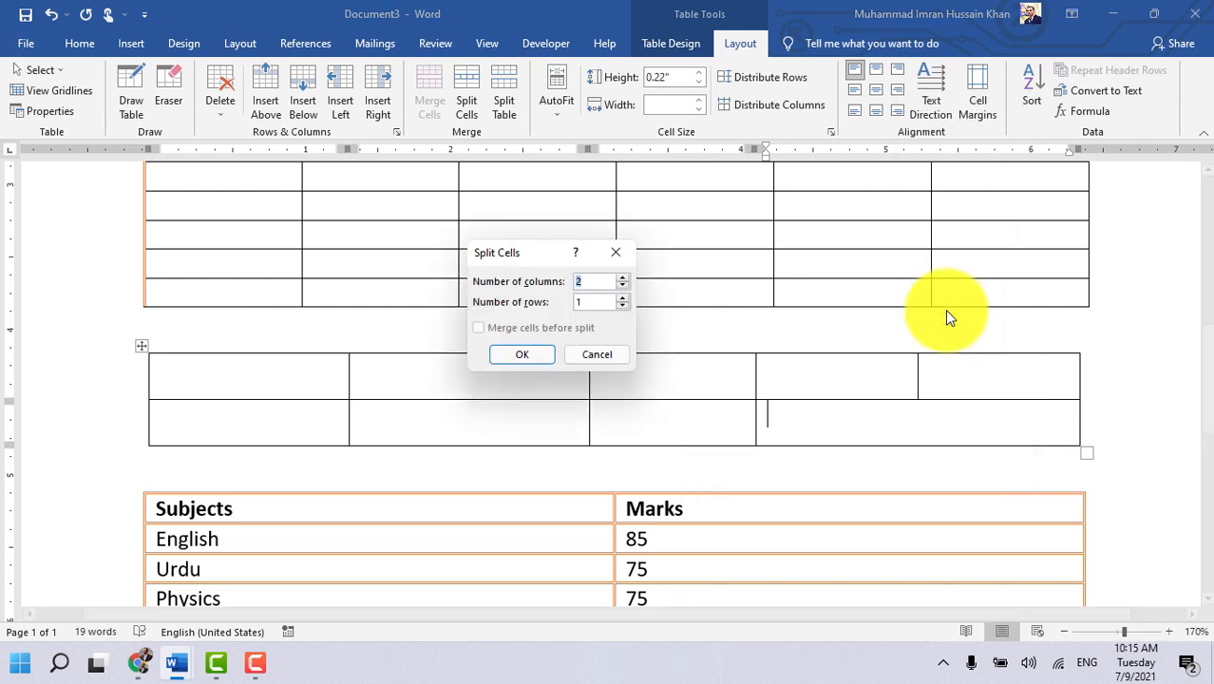
{"action": "left_click", "coordinate": [623, 298]}
{"action": "left_click", "coordinate": [623, 284]}
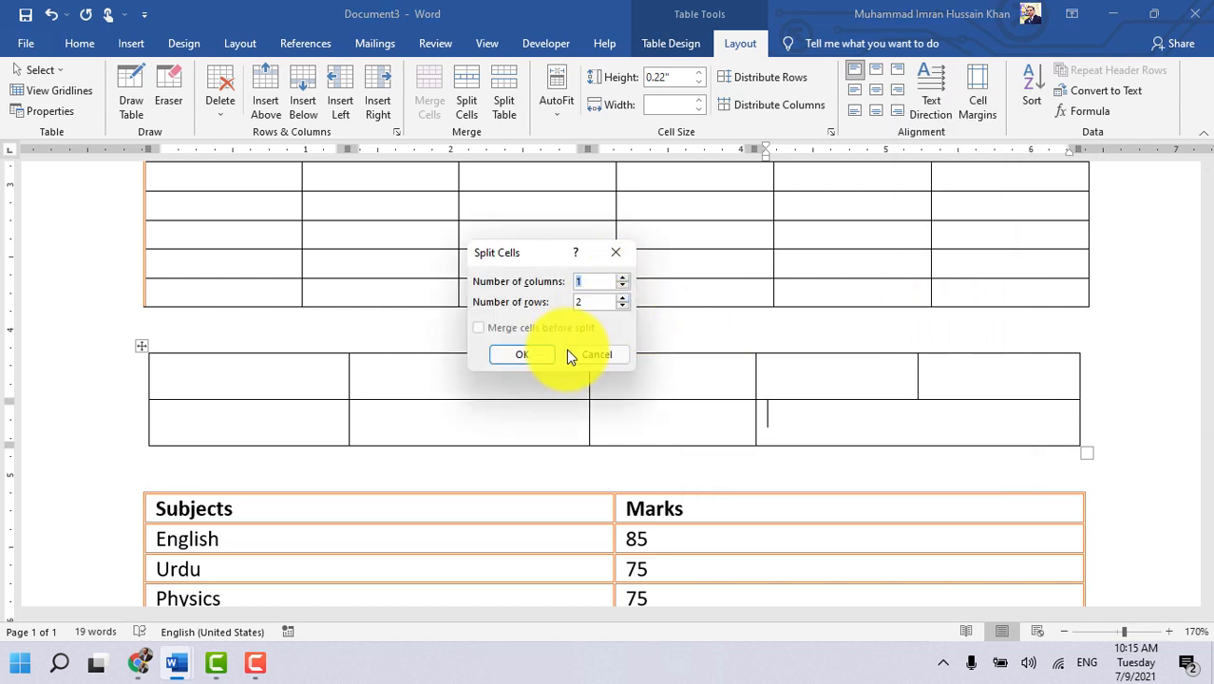
{"action": "left_click", "coordinate": [540, 355]}
{"action": "left_click", "coordinate": [846, 395]}
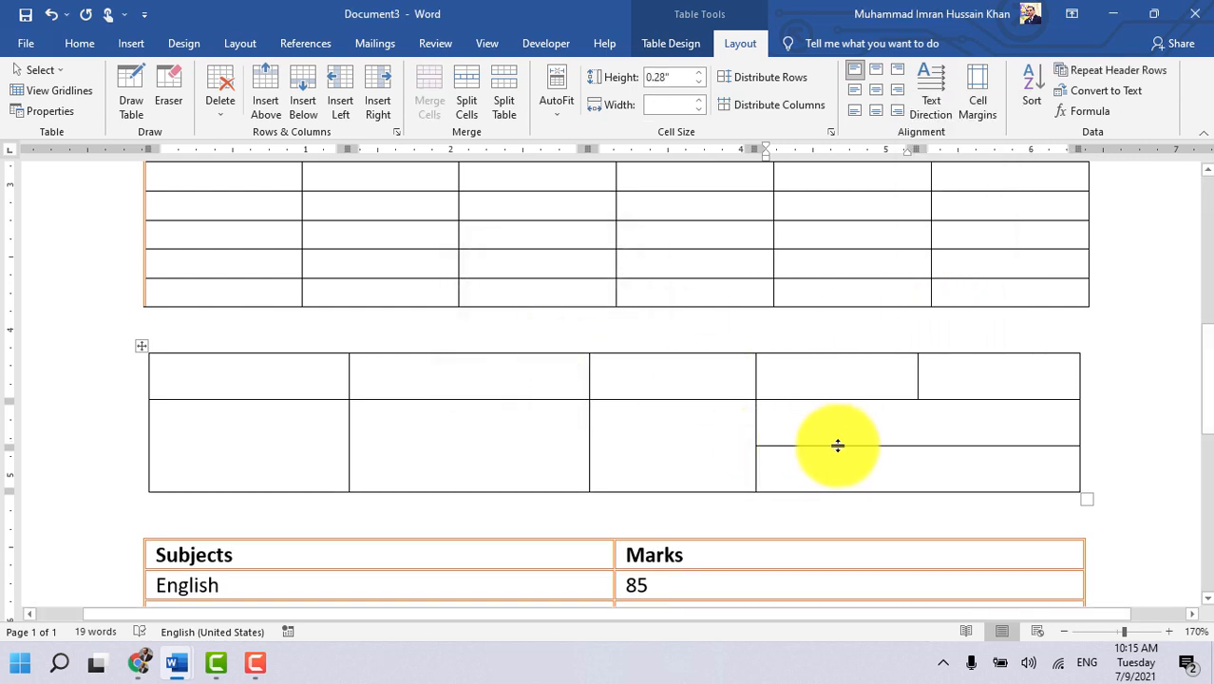
{"action": "left_click", "coordinate": [1063, 437]}
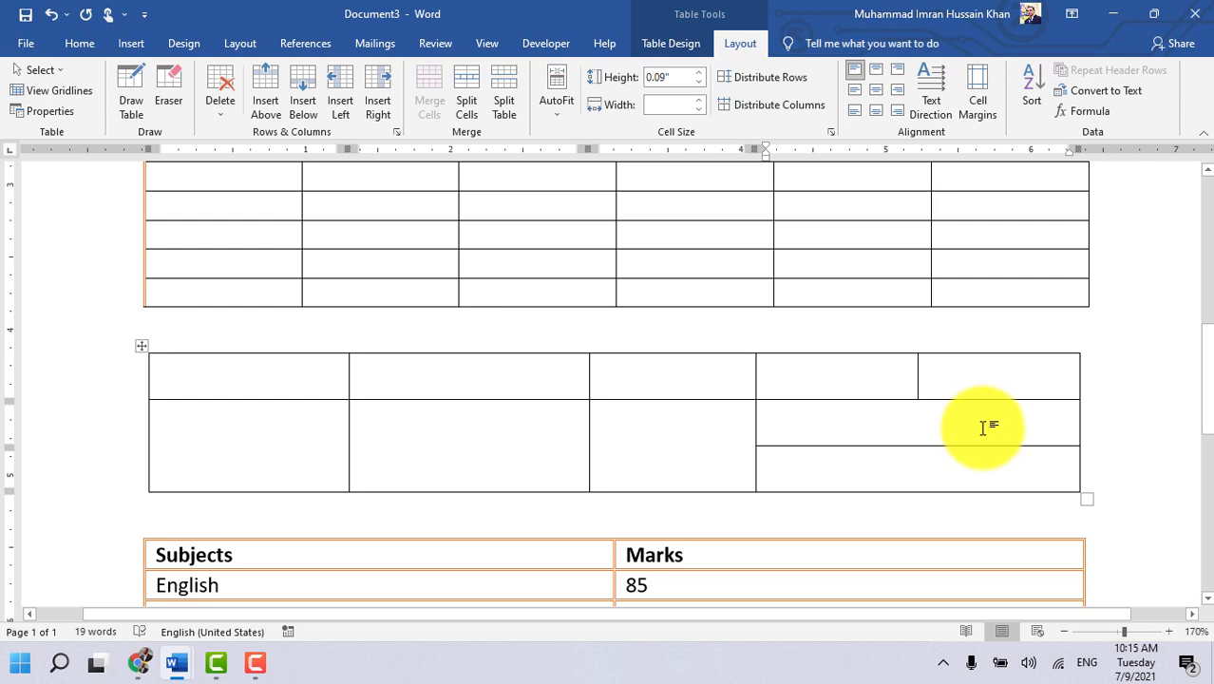
{"action": "left_click", "coordinate": [602, 423]}
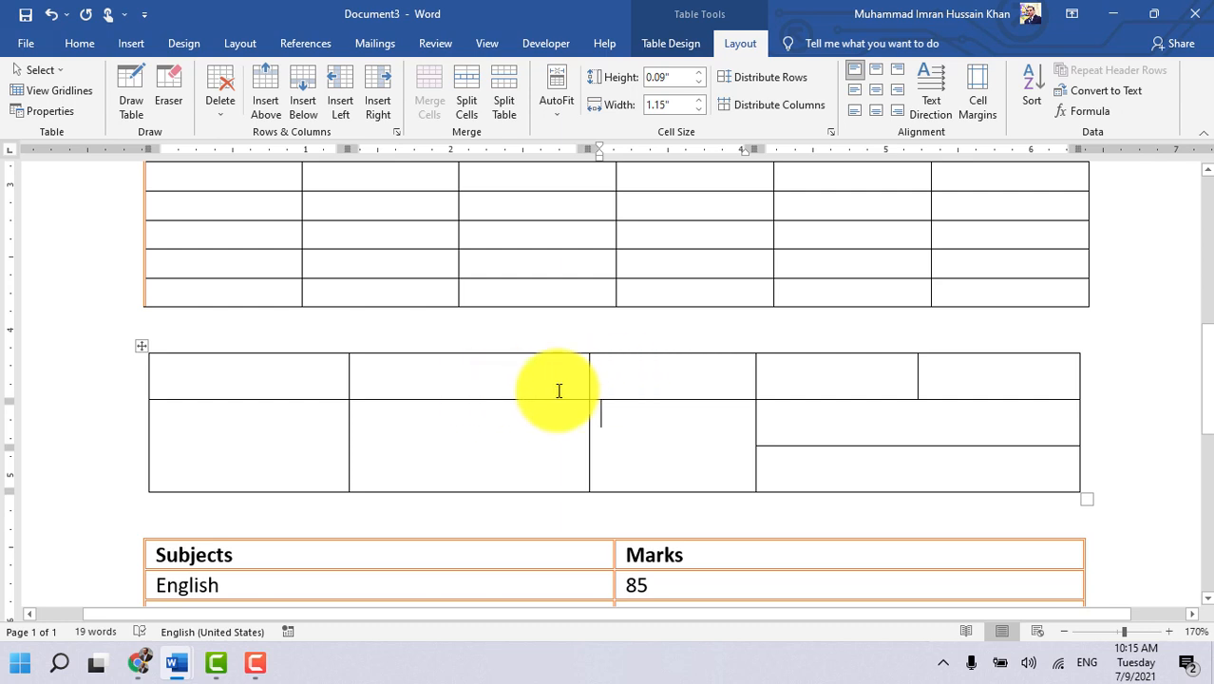
Step: Merge the top row's first three cells, then split the merged cell into 3 equal columns
{"action": "left_click_drag", "start_coordinate": [606, 386], "coordinate": [315, 379]}
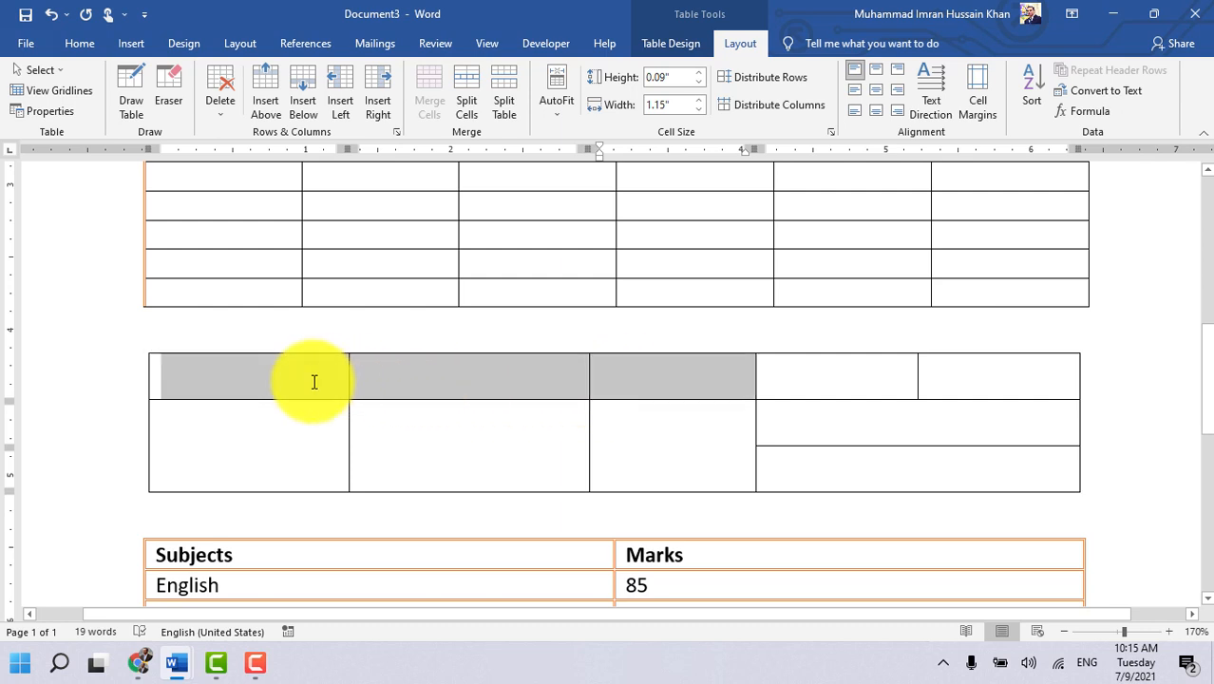
{"action": "right_click", "coordinate": [683, 384]}
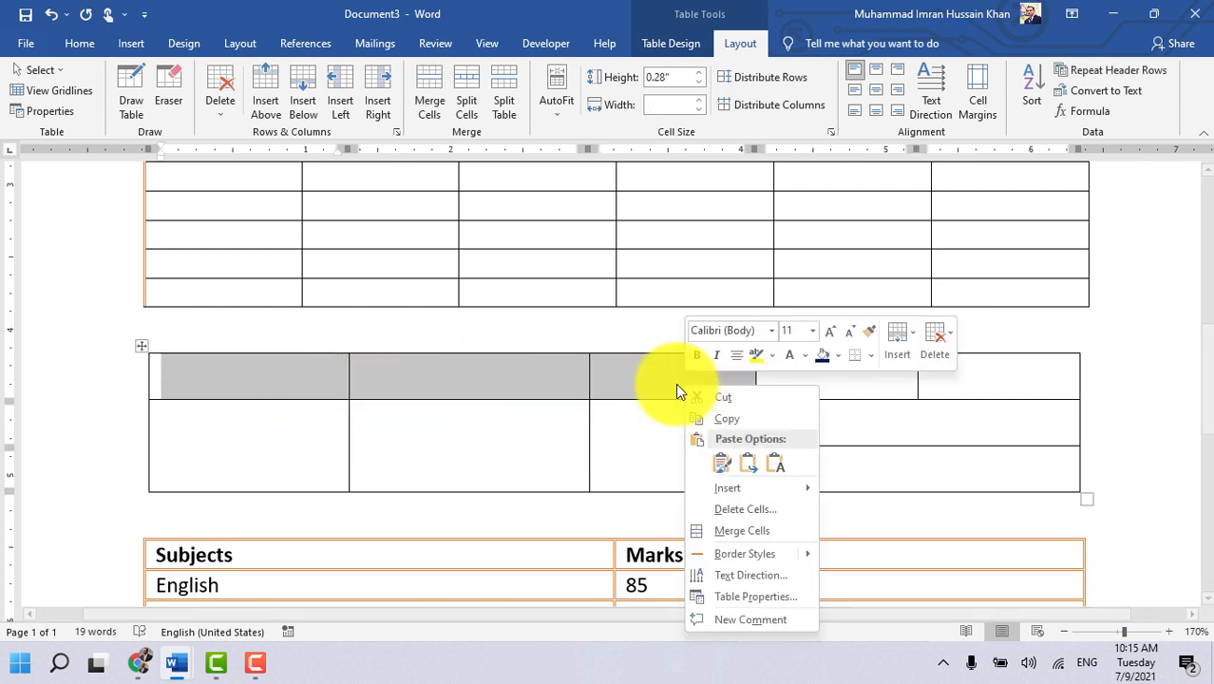
{"action": "left_click", "coordinate": [760, 531]}
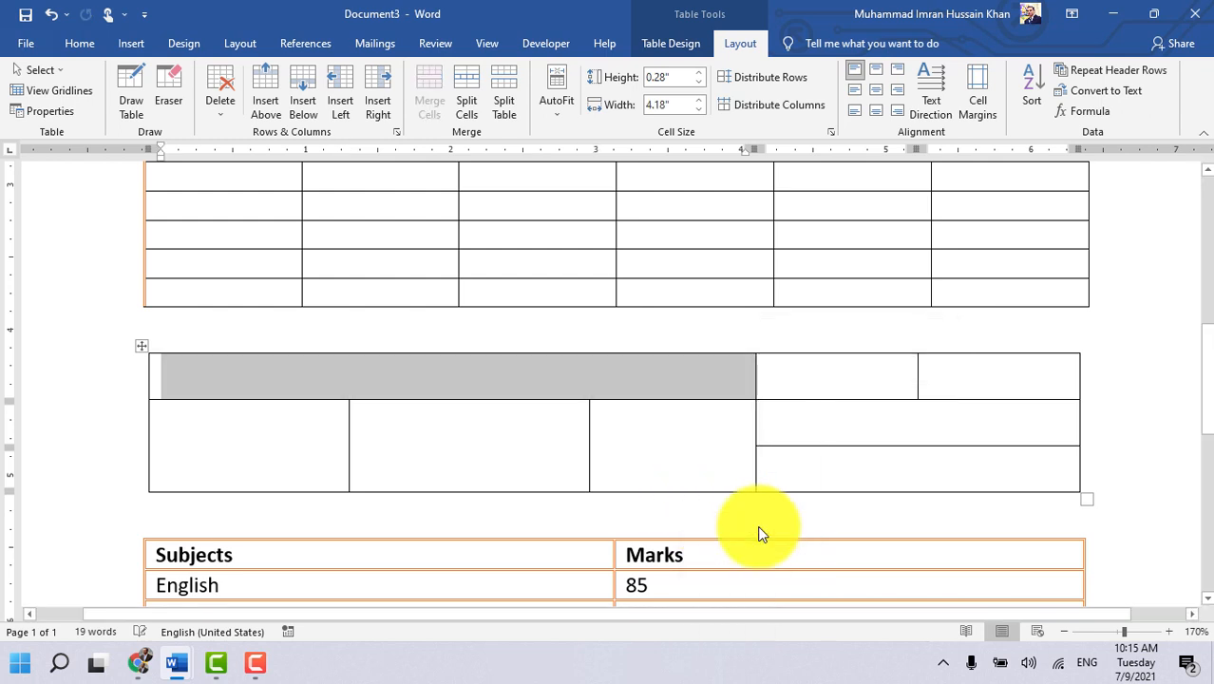
{"action": "left_click", "coordinate": [623, 464]}
{"action": "left_click", "coordinate": [563, 372]}
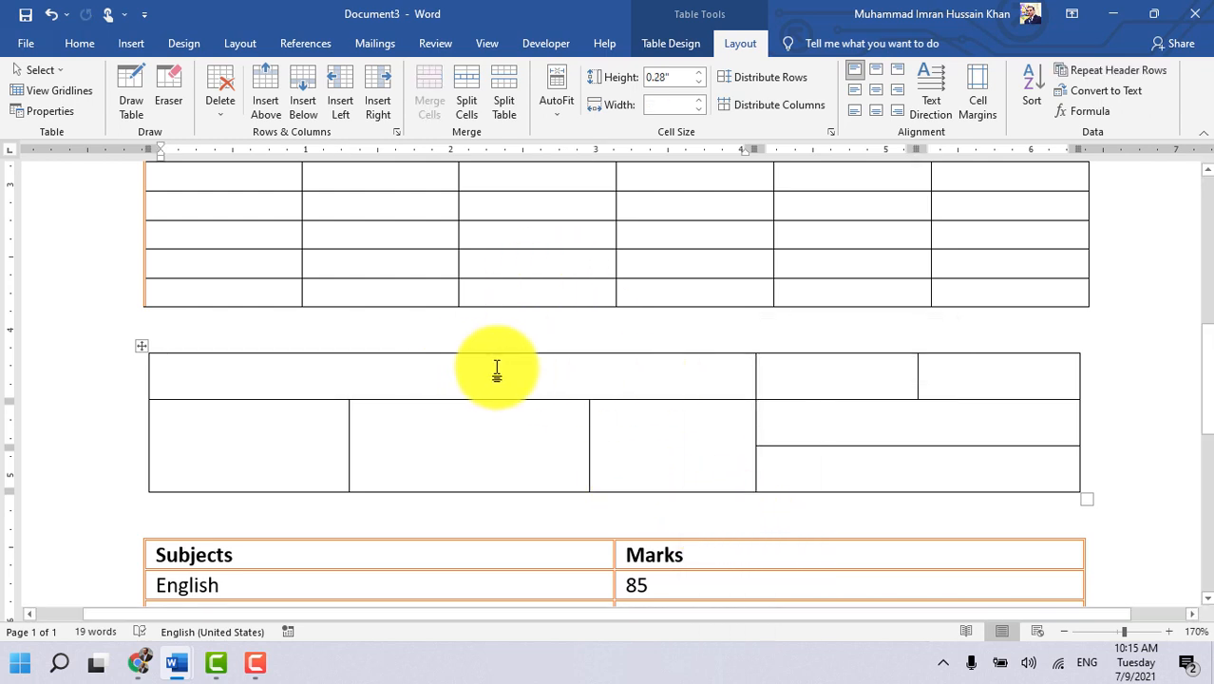
{"action": "left_click", "coordinate": [464, 98]}
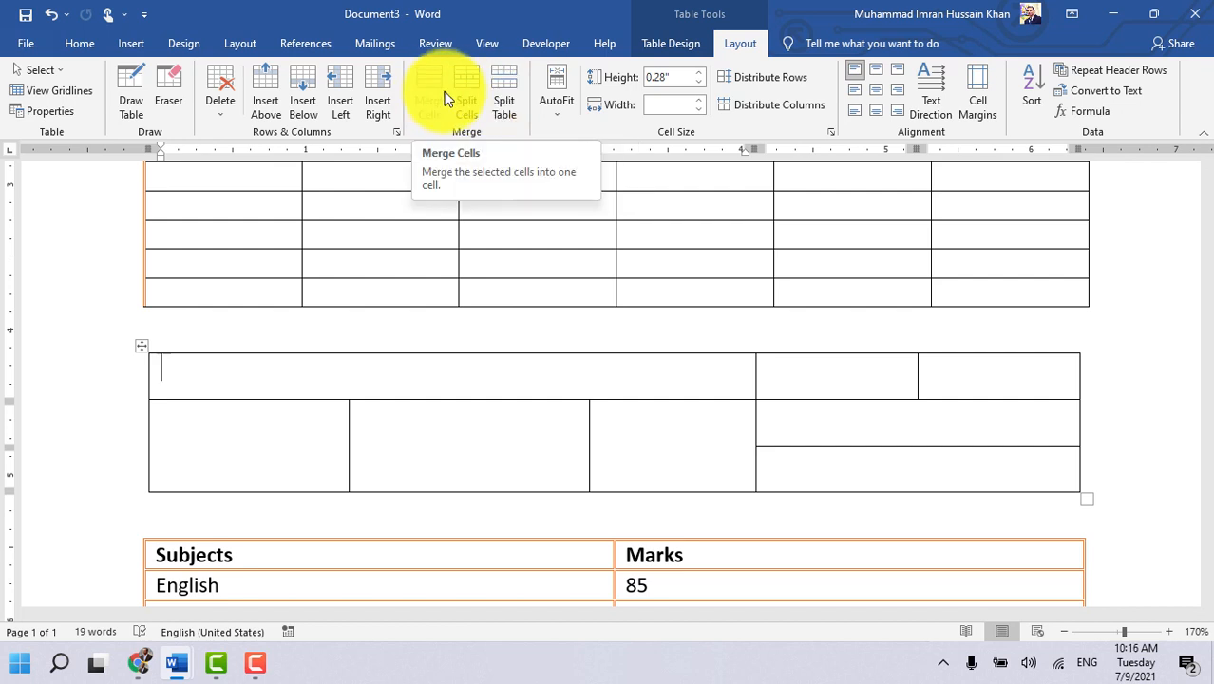
{"action": "left_click", "coordinate": [473, 91]}
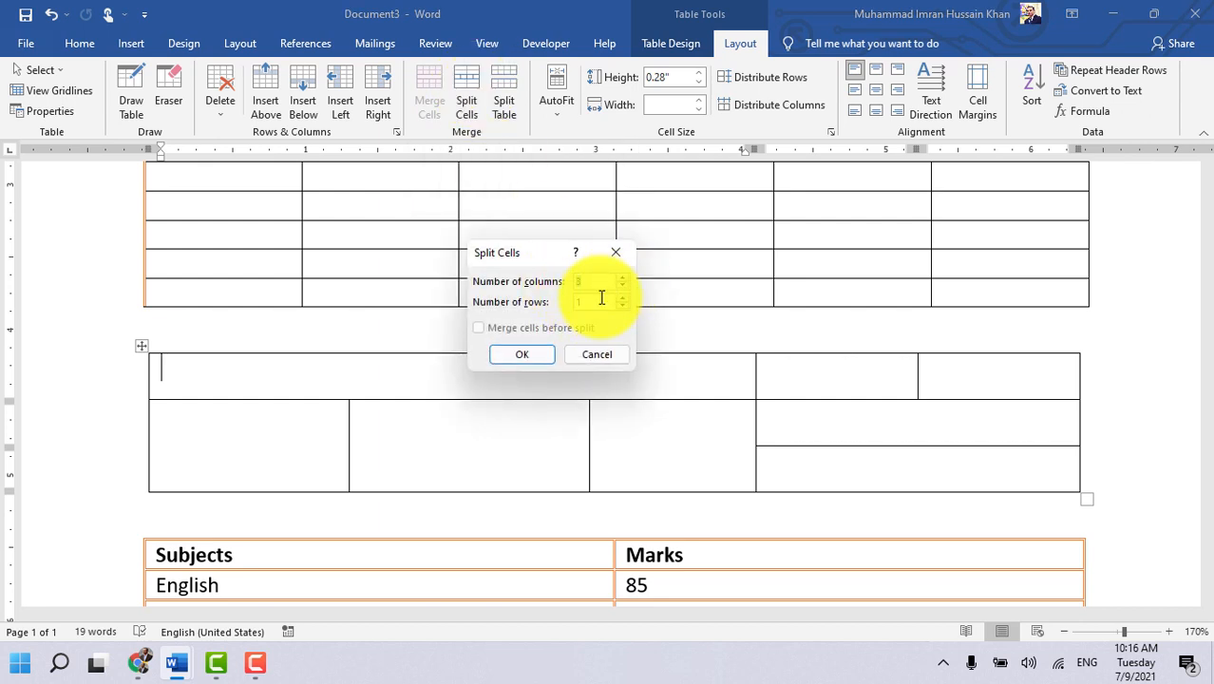
{"action": "left_click", "coordinate": [622, 277]}
{"action": "left_click", "coordinate": [546, 347]}
{"action": "left_click", "coordinate": [483, 447]}
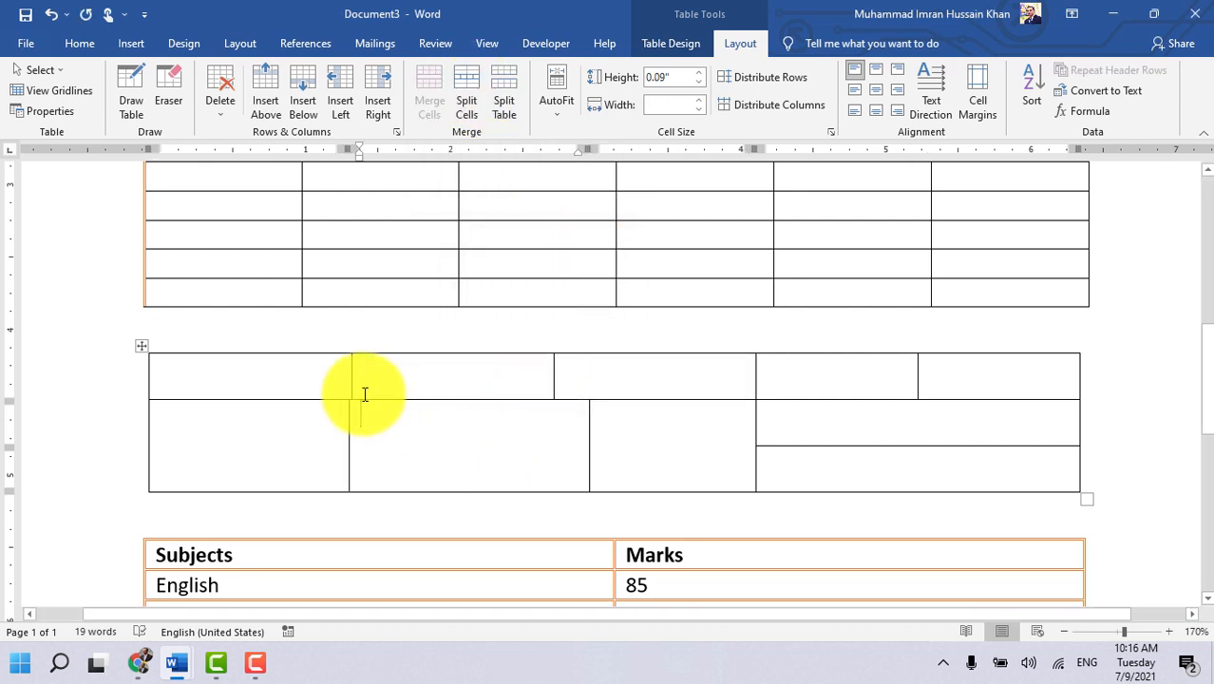
{"action": "left_click", "coordinate": [612, 371]}
{"action": "left_click", "coordinate": [334, 379]}
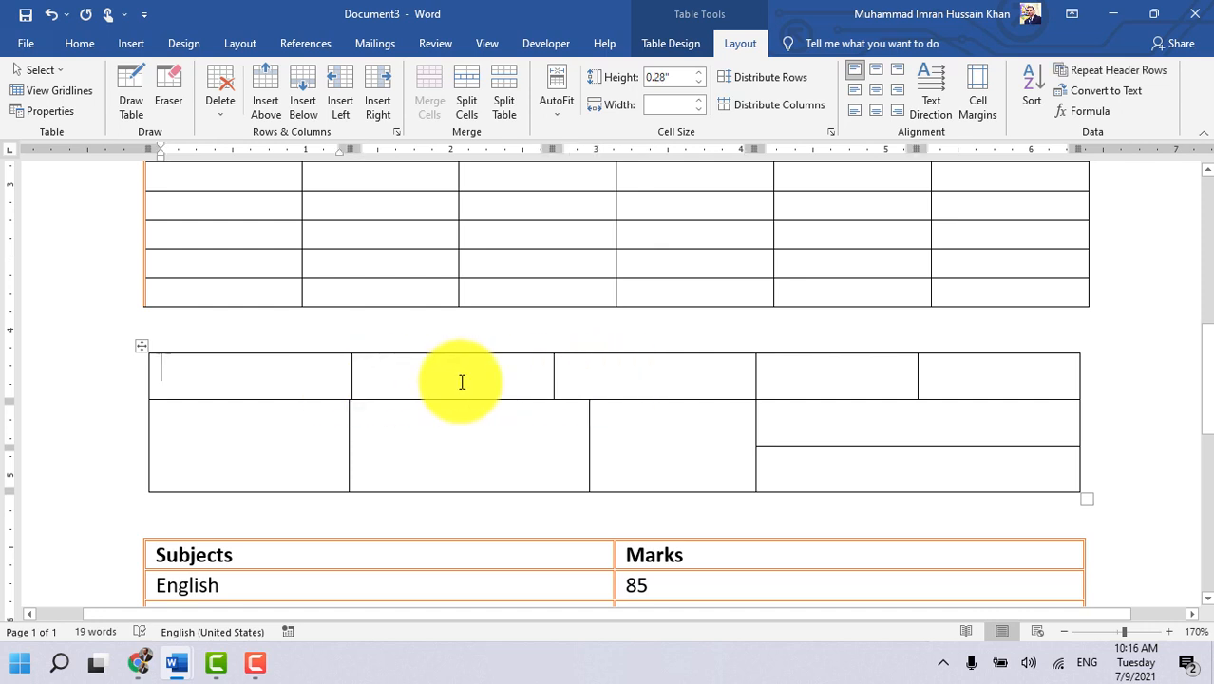
Step: Merge the bottom row's first three cells into one cell
{"action": "left_click_drag", "start_coordinate": [283, 442], "coordinate": [620, 443]}
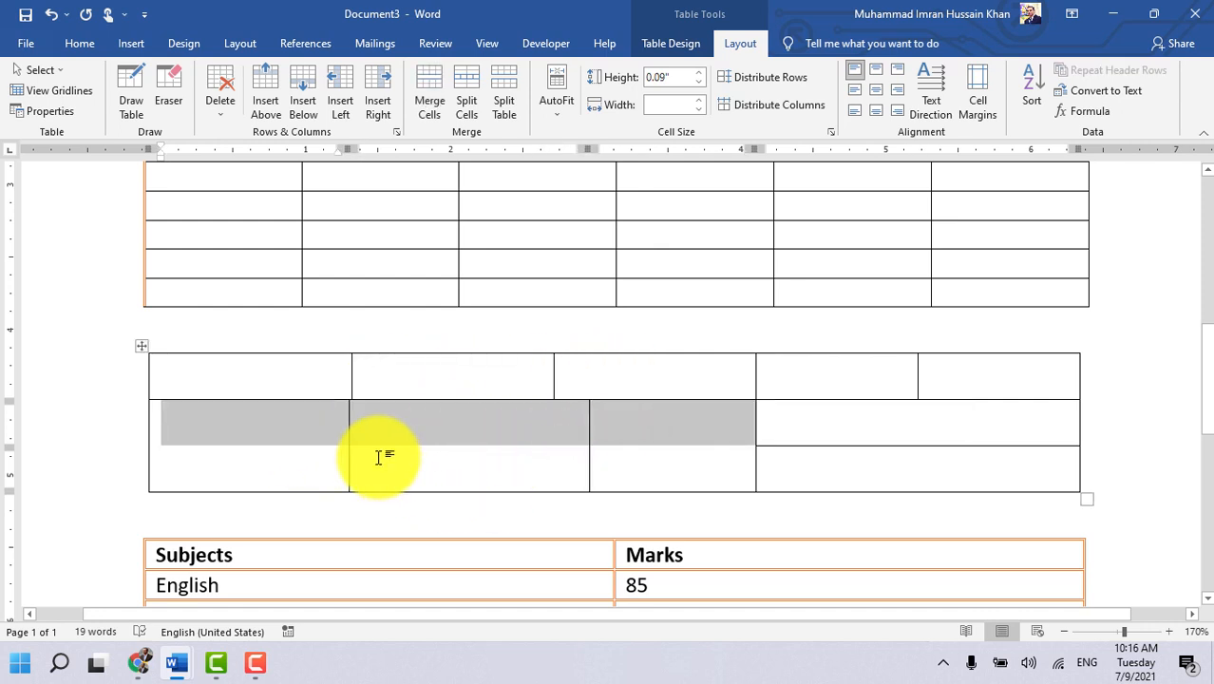
{"action": "left_click", "coordinate": [430, 90]}
{"action": "left_click", "coordinate": [446, 379]}
{"action": "left_click", "coordinate": [427, 450]}
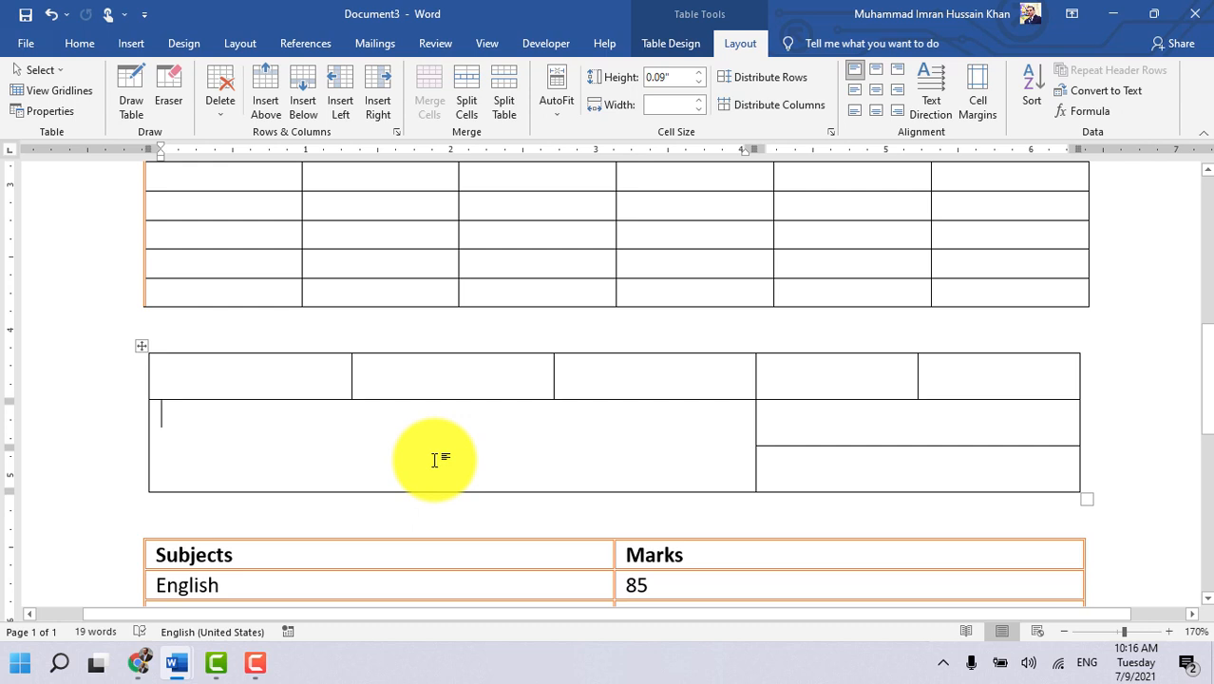
Step: Widen the table slightly to line up with the tables above, and shorten the top row
{"action": "scroll", "coordinate": [435, 460], "scroll_direction": "down", "scroll_amount": 1}
{"action": "left_click_drag", "start_coordinate": [1086, 427], "coordinate": [1089, 446]}
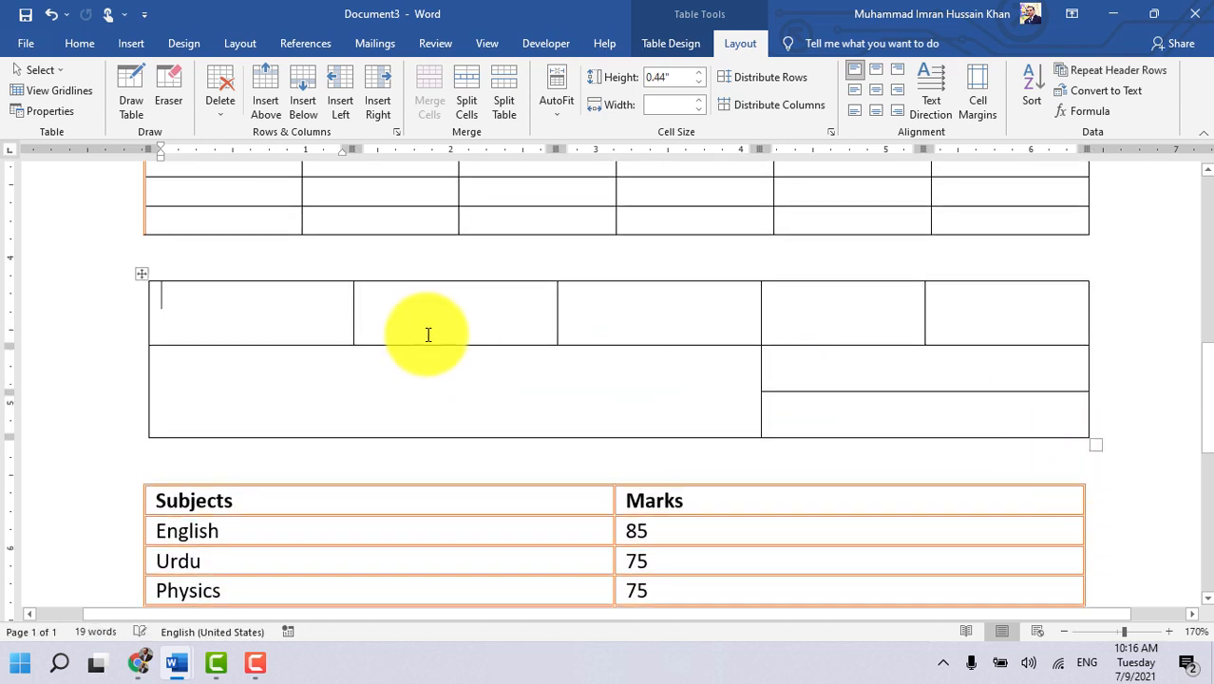
{"action": "left_click_drag", "start_coordinate": [436, 347], "coordinate": [436, 331]}
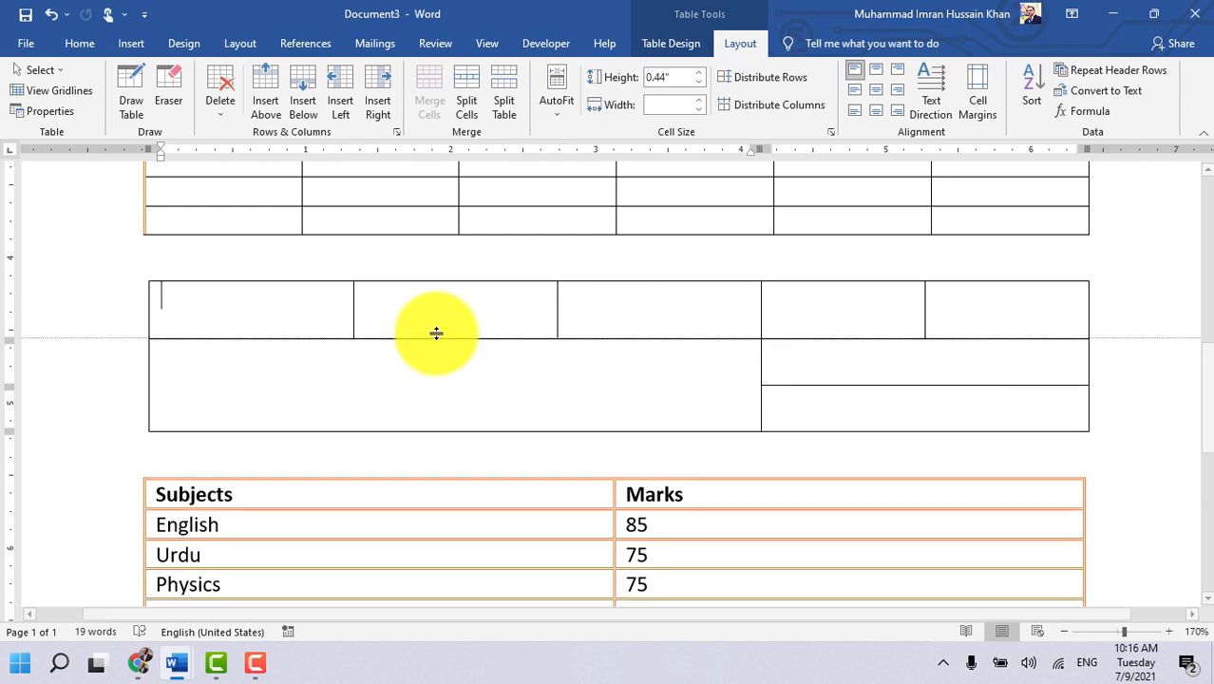
{"action": "left_click", "coordinate": [590, 378]}
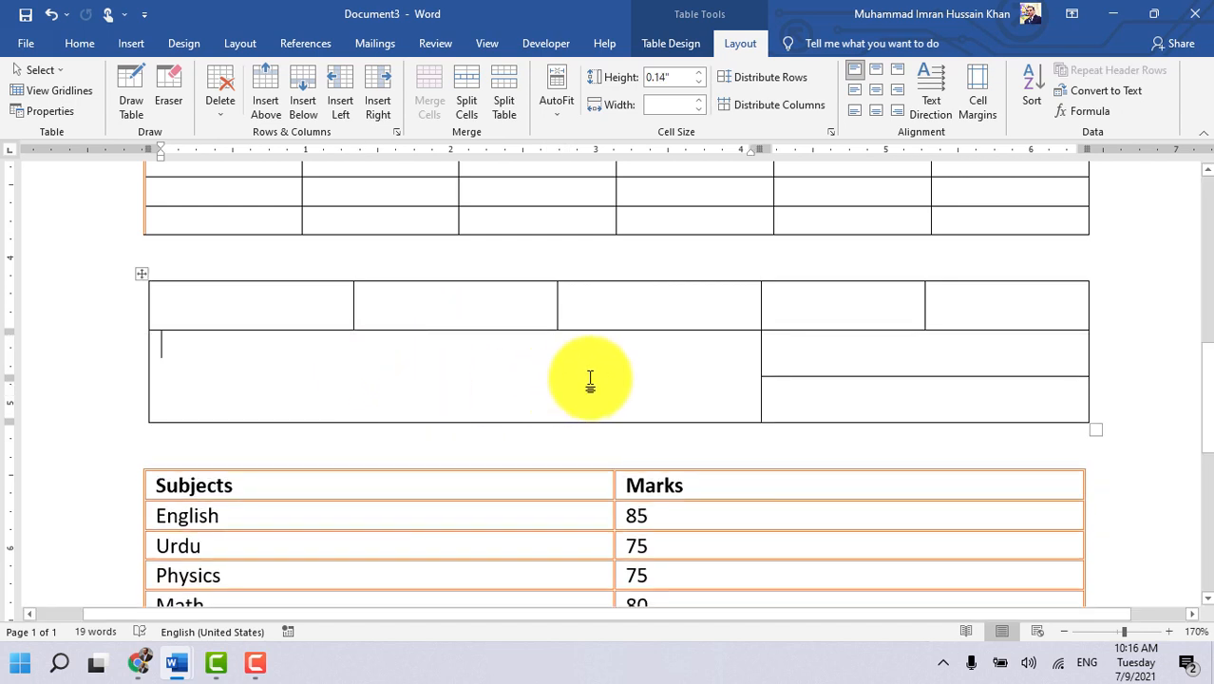
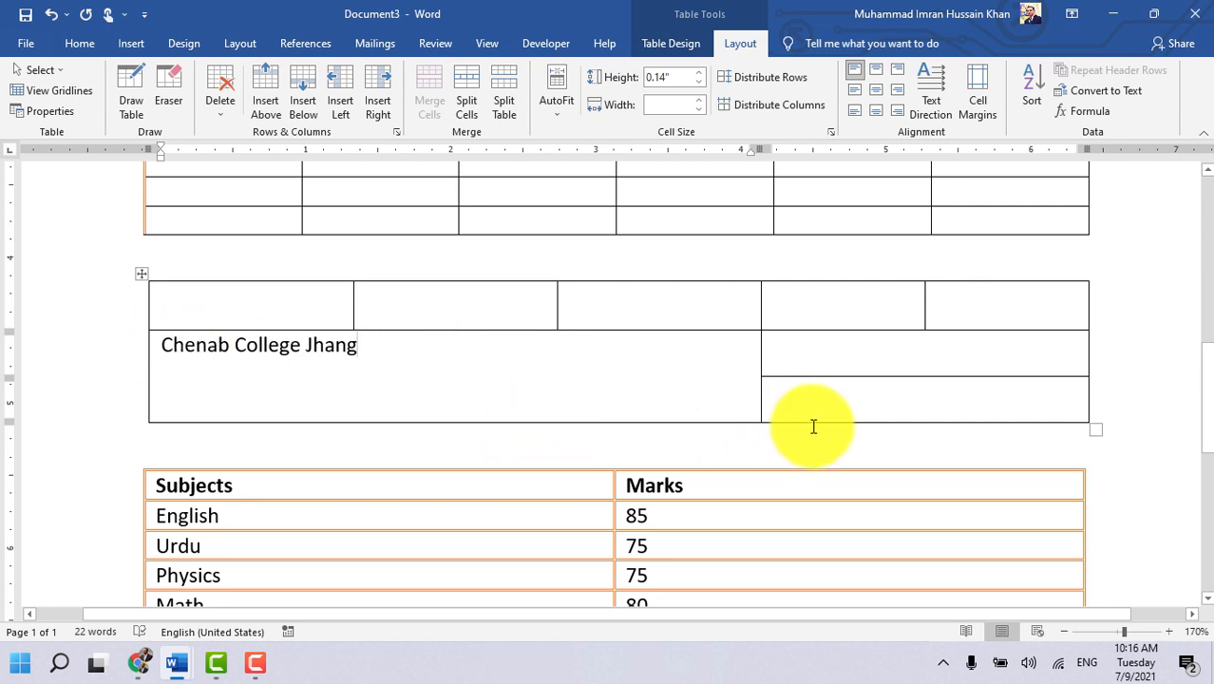
Step: Enlarge the Chenab College Jhang table slightly, then place the cursor in its merged cell
{"action": "left_click_drag", "start_coordinate": [1106, 450], "coordinate": [1125, 463]}
{"action": "left_click", "coordinate": [410, 358]}
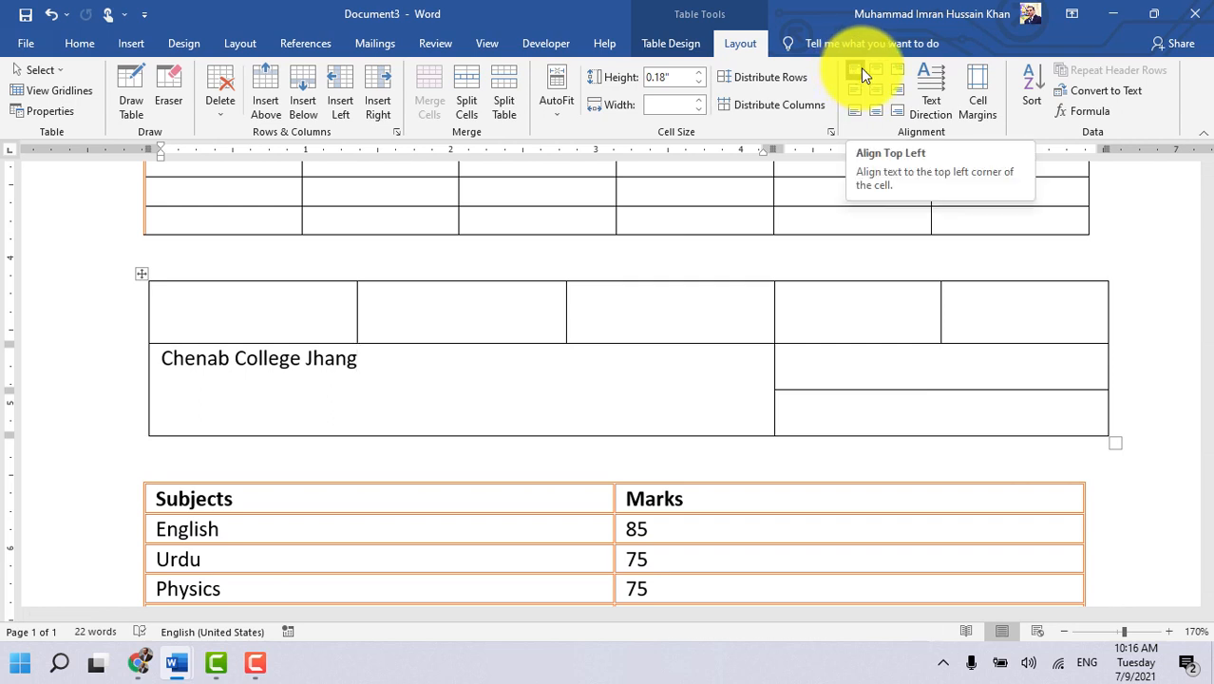
Step: Try top-right, top-centre, middle-left, centre and middle-right alignment on Chenab College Jhang
{"action": "left_click", "coordinate": [902, 68]}
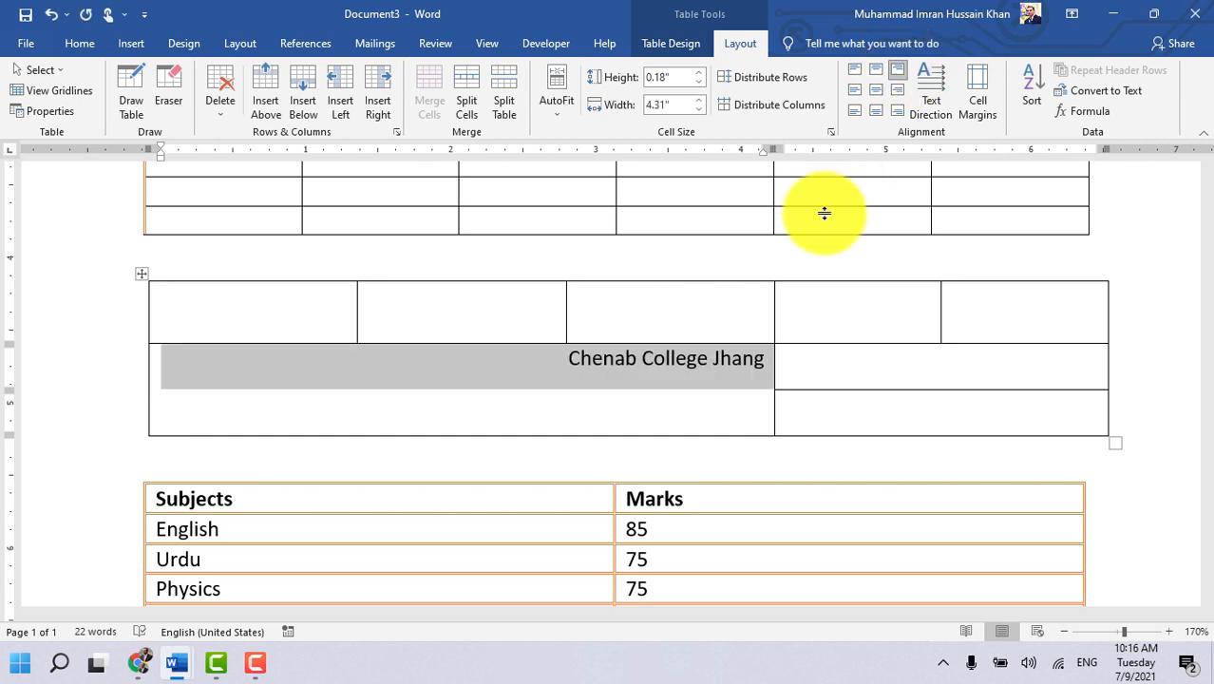
{"action": "left_click", "coordinate": [743, 359]}
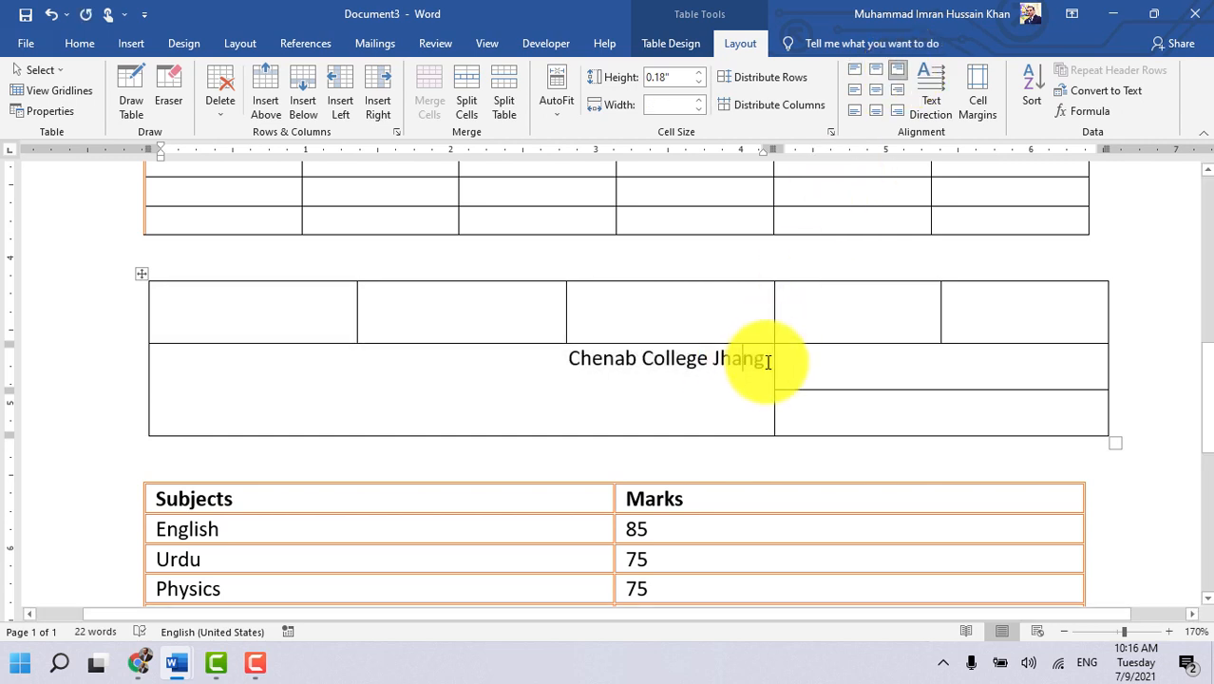
{"action": "left_click", "coordinate": [879, 71]}
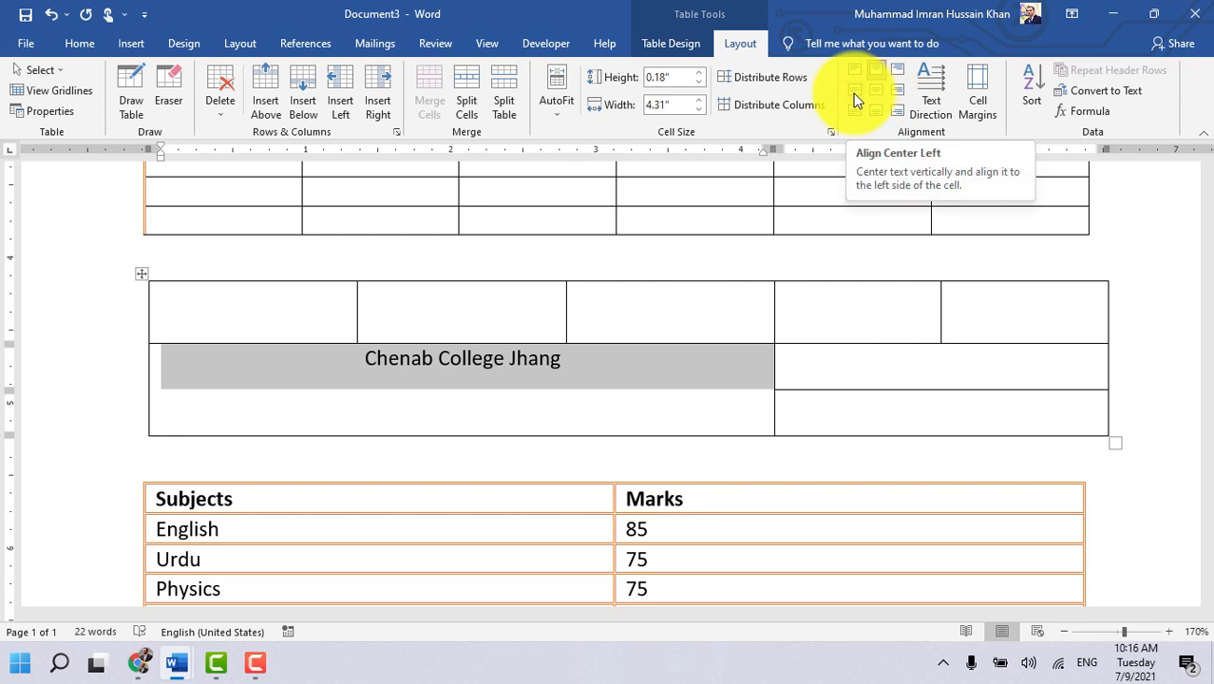
{"action": "left_click", "coordinate": [855, 98]}
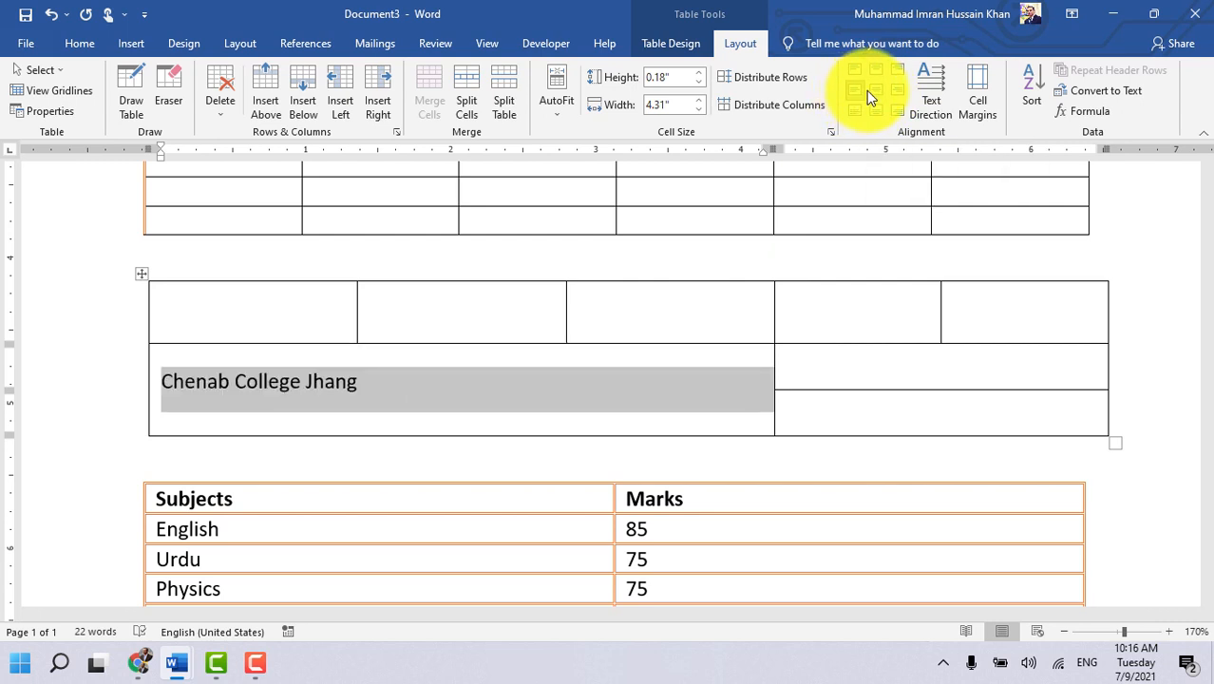
{"action": "left_click", "coordinate": [875, 93]}
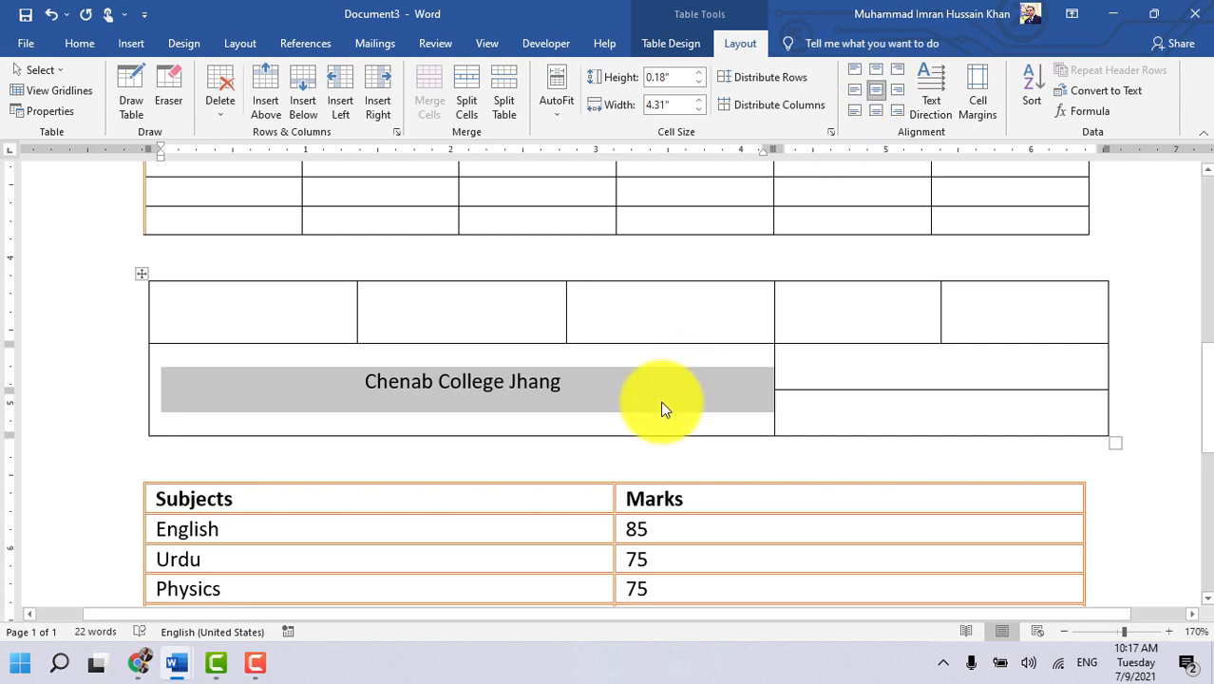
{"action": "left_click", "coordinate": [651, 372]}
{"action": "left_click", "coordinate": [900, 95]}
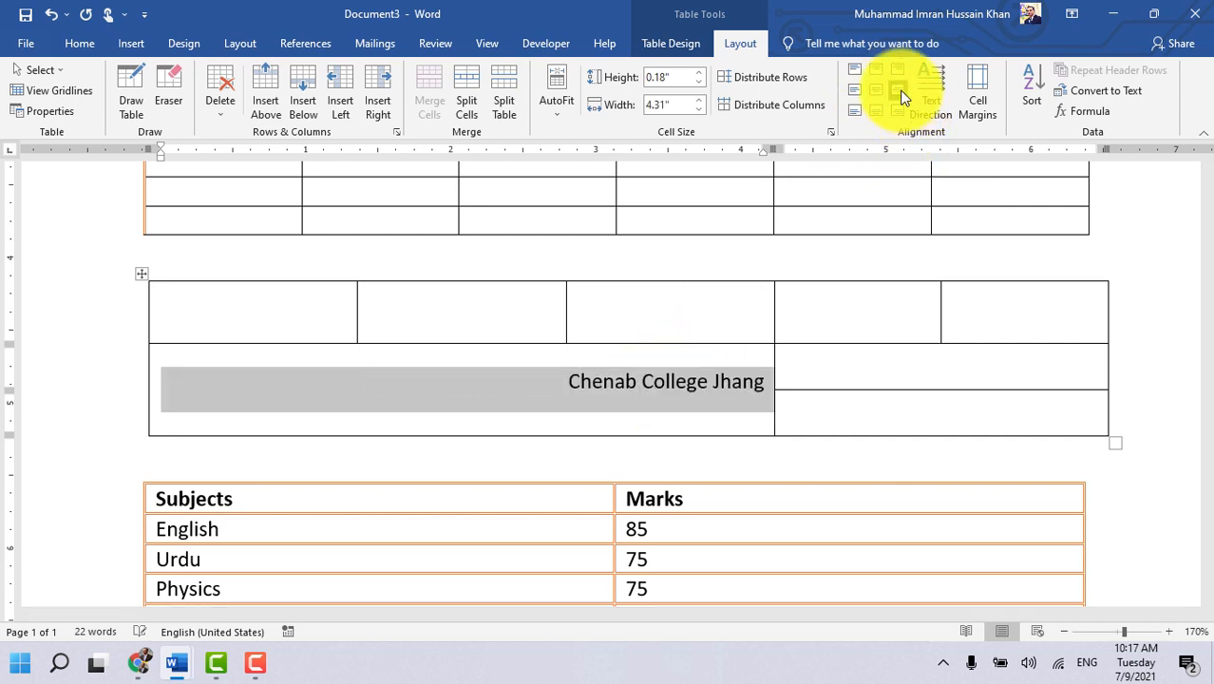
Step: Try the bottom alignments, then settle on Align Center Left for the college name
{"action": "left_click", "coordinate": [856, 112]}
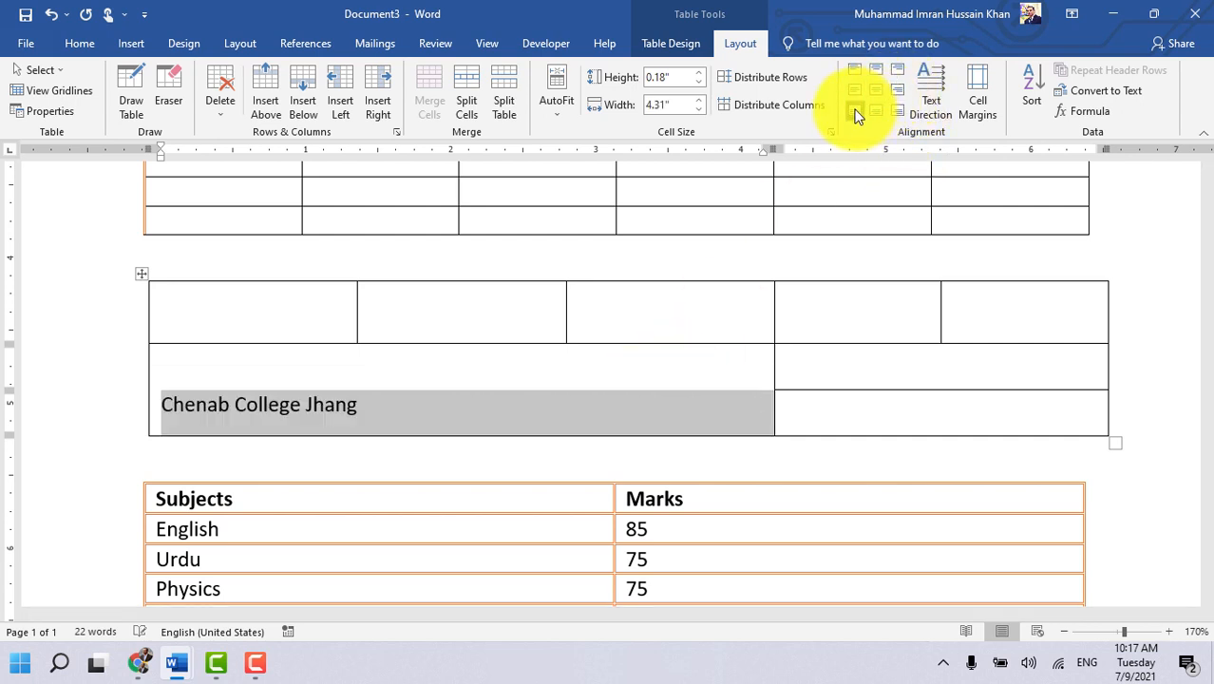
{"action": "left_click", "coordinate": [874, 112]}
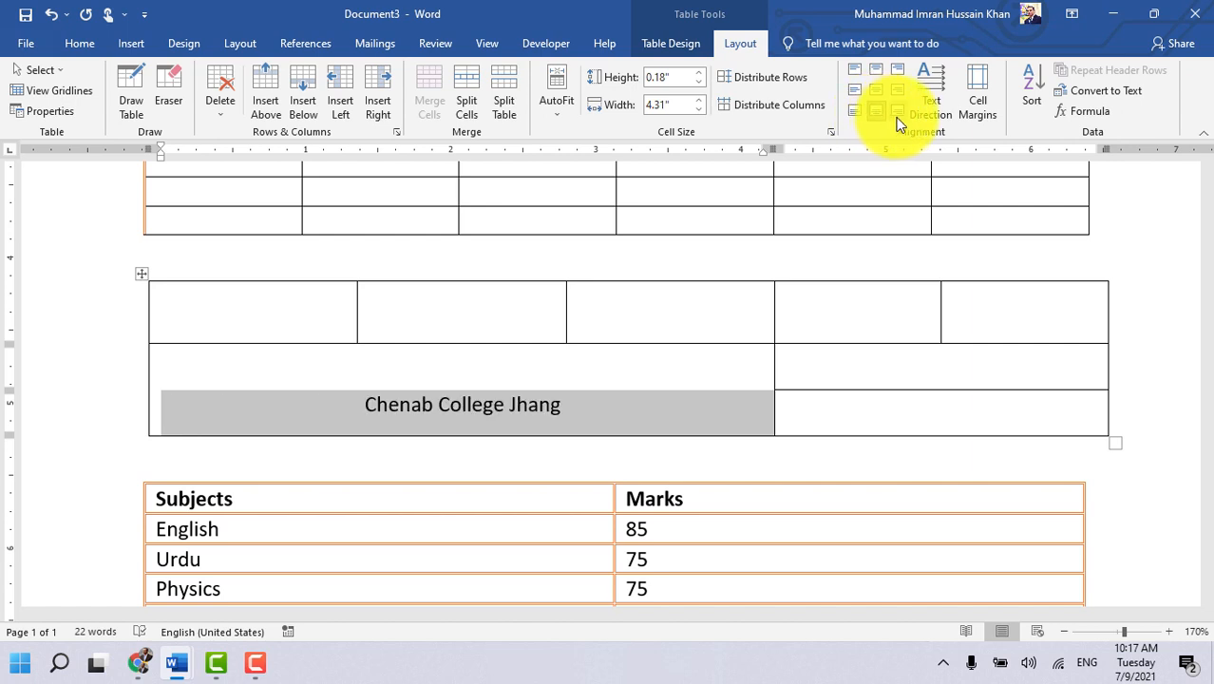
{"action": "left_click", "coordinate": [898, 114]}
{"action": "left_click", "coordinate": [876, 90]}
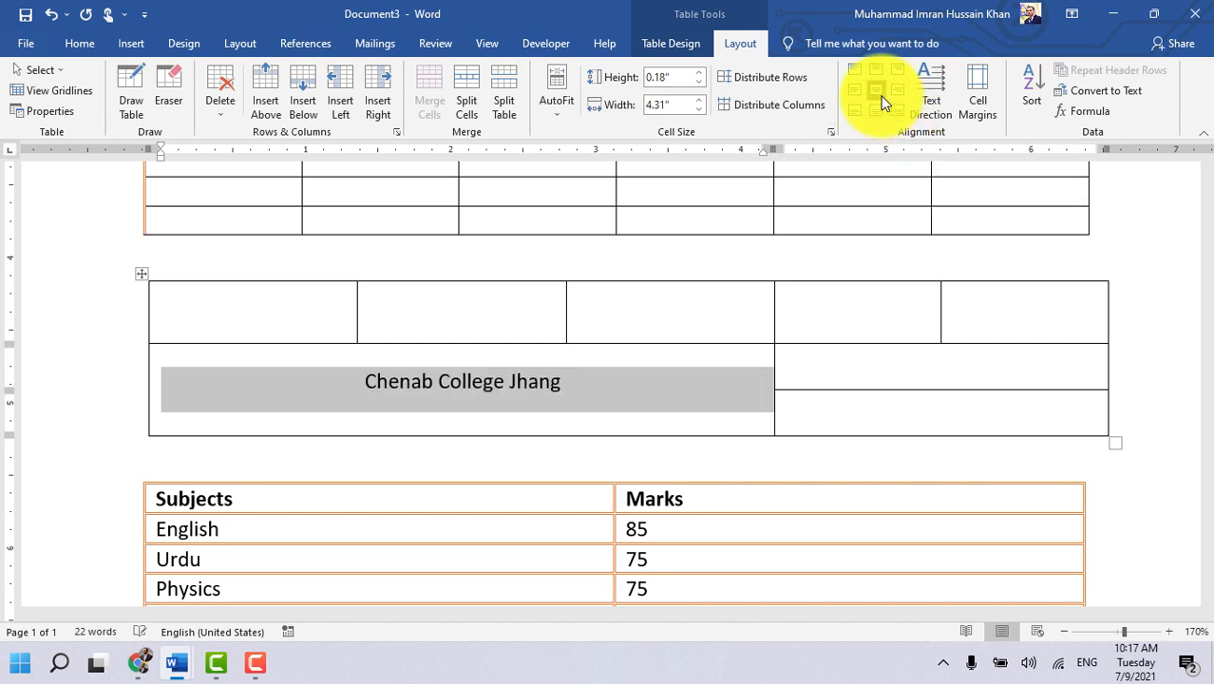
{"action": "left_click", "coordinate": [551, 401]}
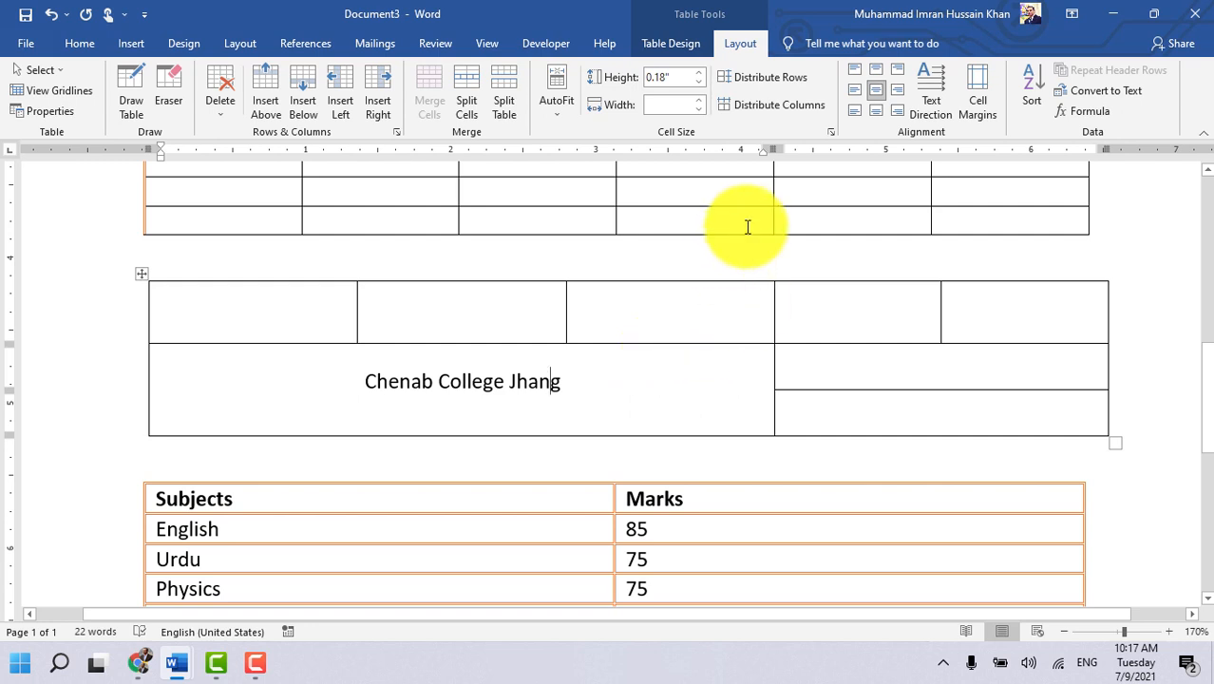
{"action": "left_click", "coordinate": [856, 89]}
{"action": "left_click", "coordinate": [643, 411]}
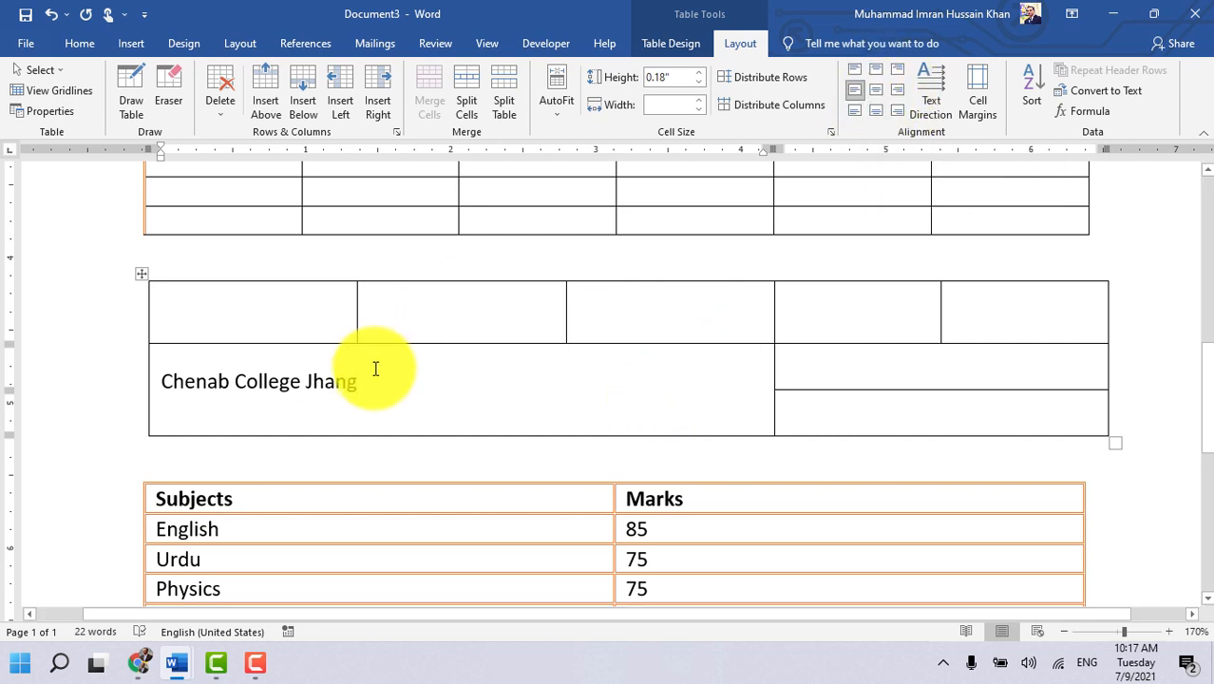
Step: Cut 'Chenab College Jhang' out of the second table's merged cell
{"action": "scroll", "coordinate": [376, 369], "scroll_direction": "up", "scroll_amount": 6}
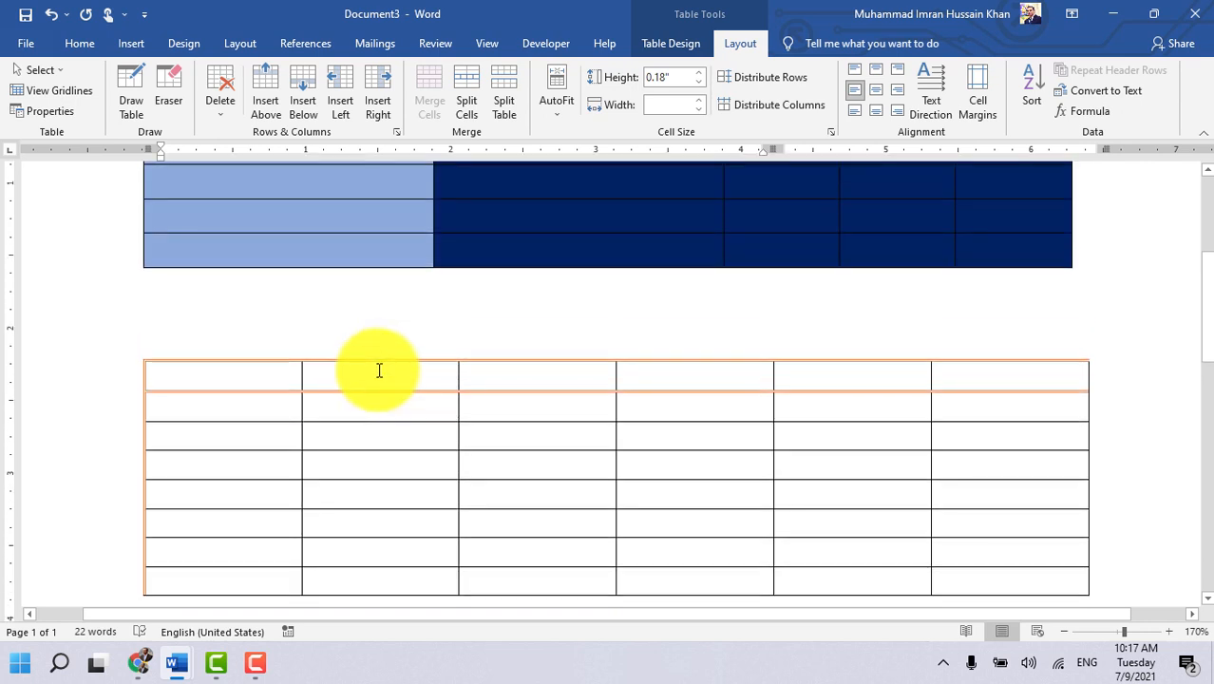
{"action": "scroll", "coordinate": [379, 369], "scroll_direction": "down", "scroll_amount": 3}
{"action": "scroll", "coordinate": [379, 369], "scroll_direction": "down", "scroll_amount": 3}
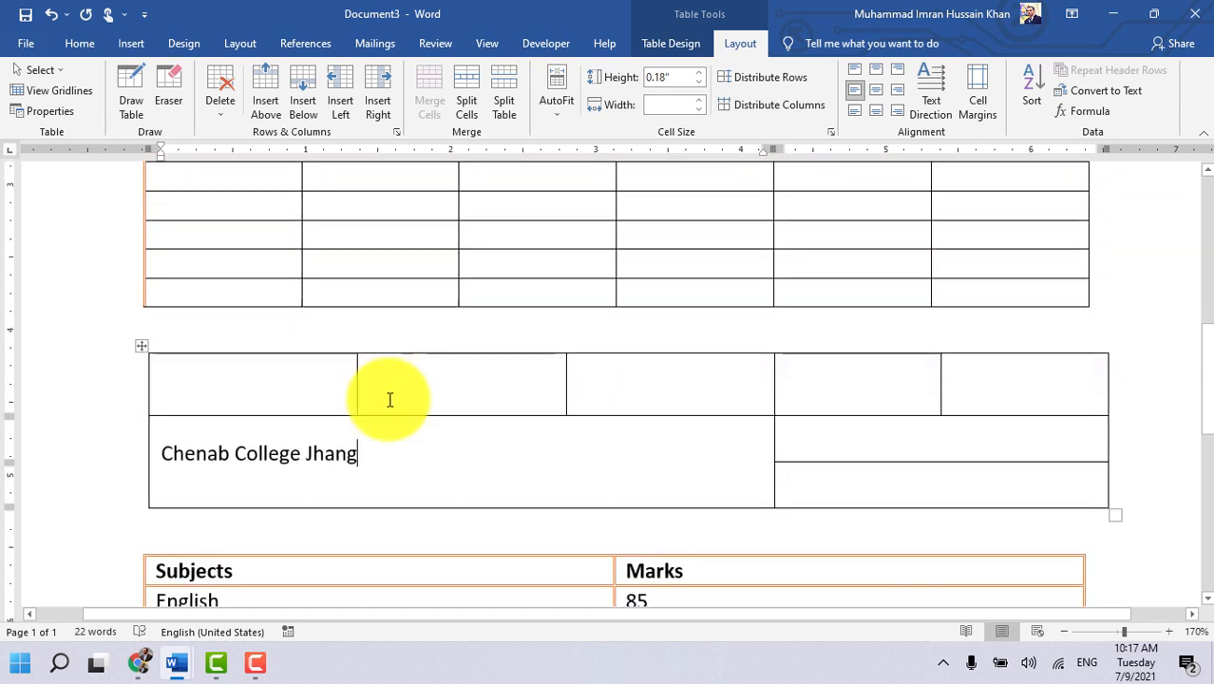
{"action": "left_click_drag", "start_coordinate": [357, 454], "coordinate": [136, 454]}
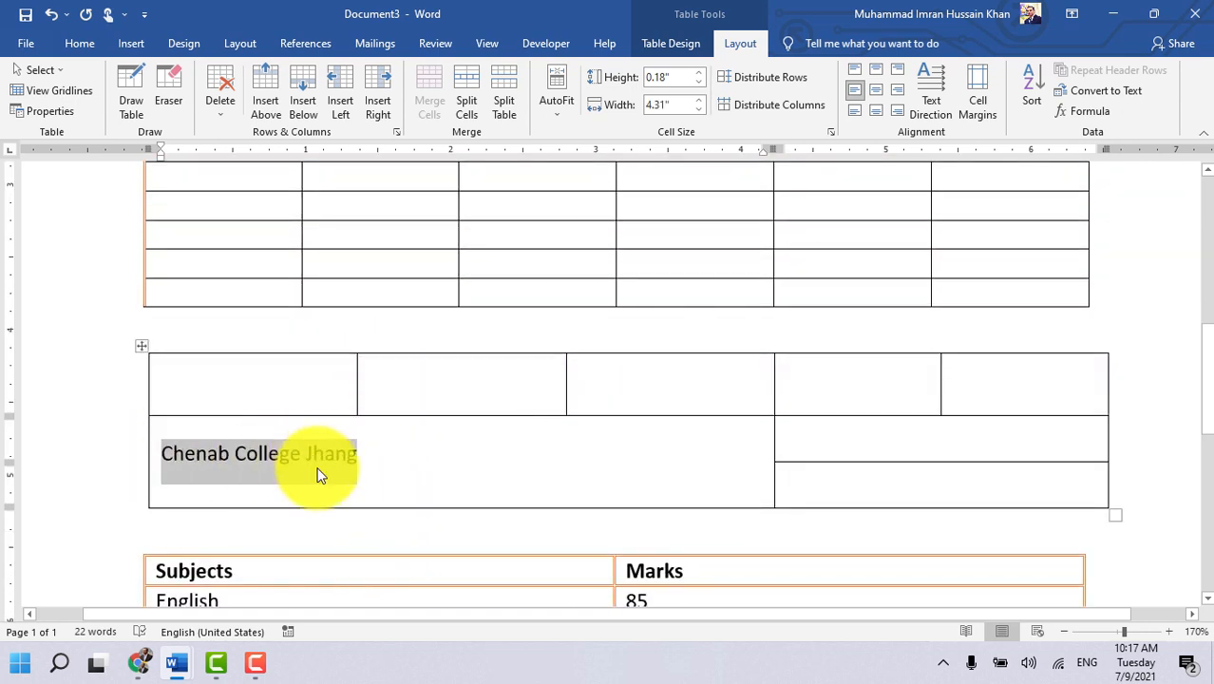
{"action": "key", "text": "ctrl+x"}
Step: Merge the first table's first-column cells in rows 2–8 and paste the college name there
{"action": "scroll", "coordinate": [329, 482], "scroll_direction": "up", "scroll_amount": 3}
{"action": "scroll", "coordinate": [329, 482], "scroll_direction": "down", "scroll_amount": 3}
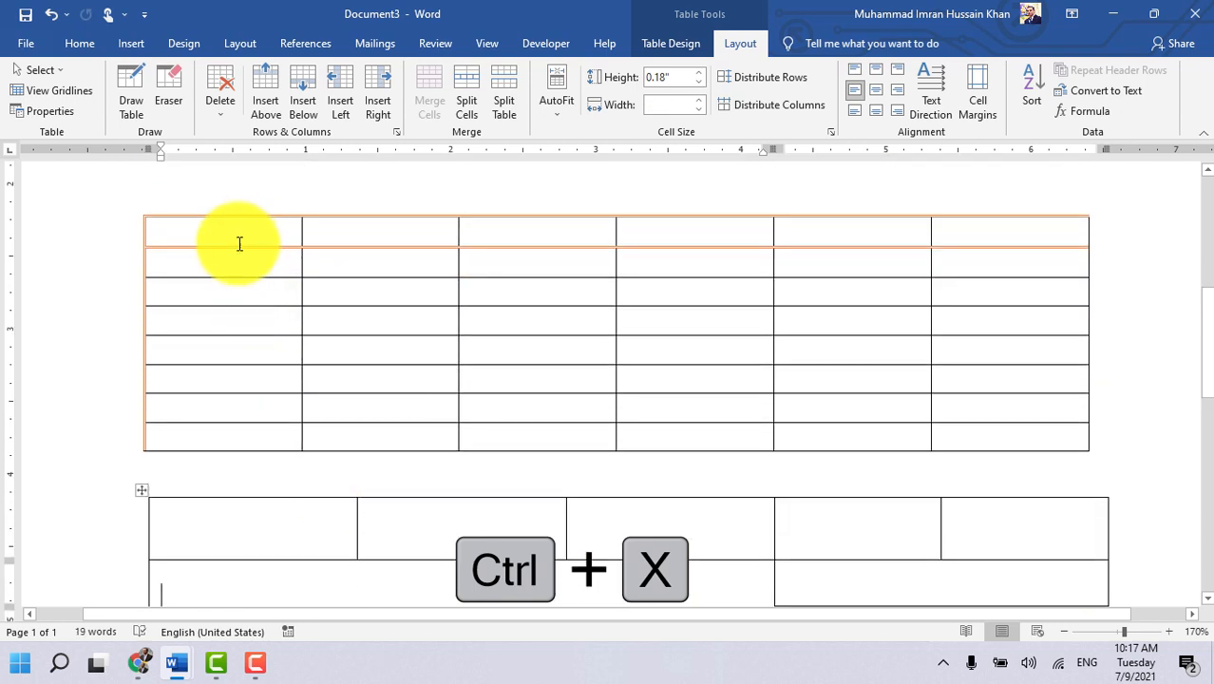
{"action": "left_click_drag", "start_coordinate": [232, 266], "coordinate": [238, 426]}
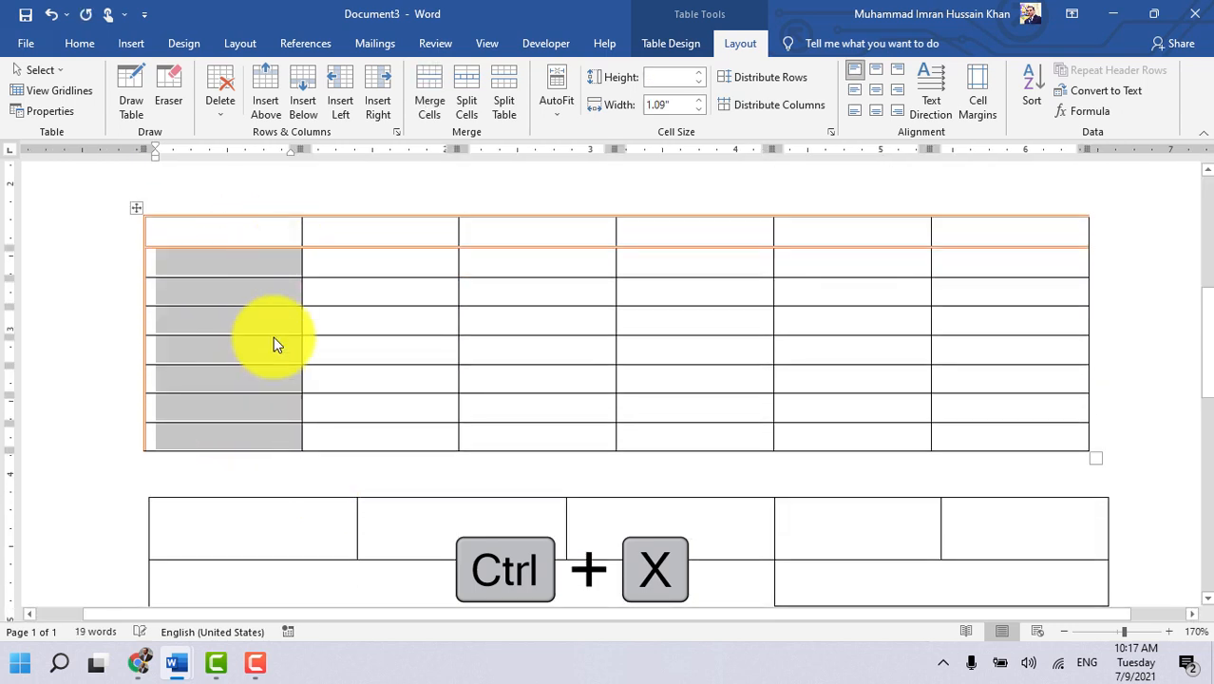
{"action": "left_click", "coordinate": [434, 79]}
{"action": "left_click", "coordinate": [249, 287]}
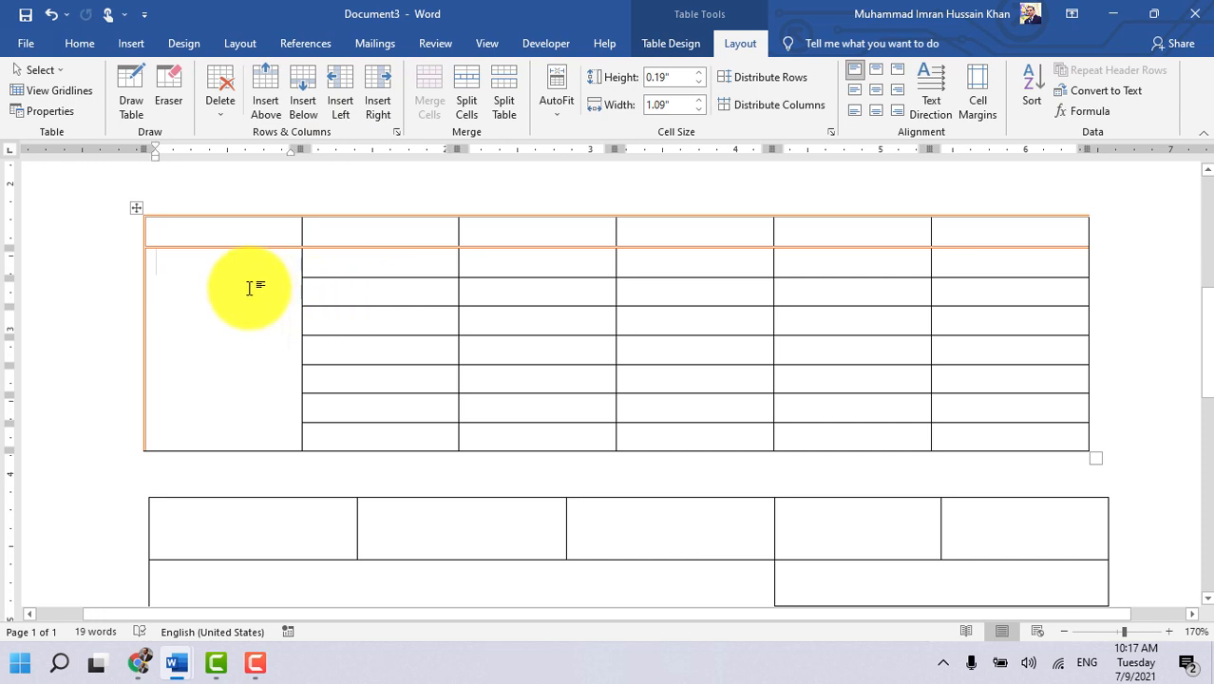
{"action": "key", "text": "ctrl+v"}
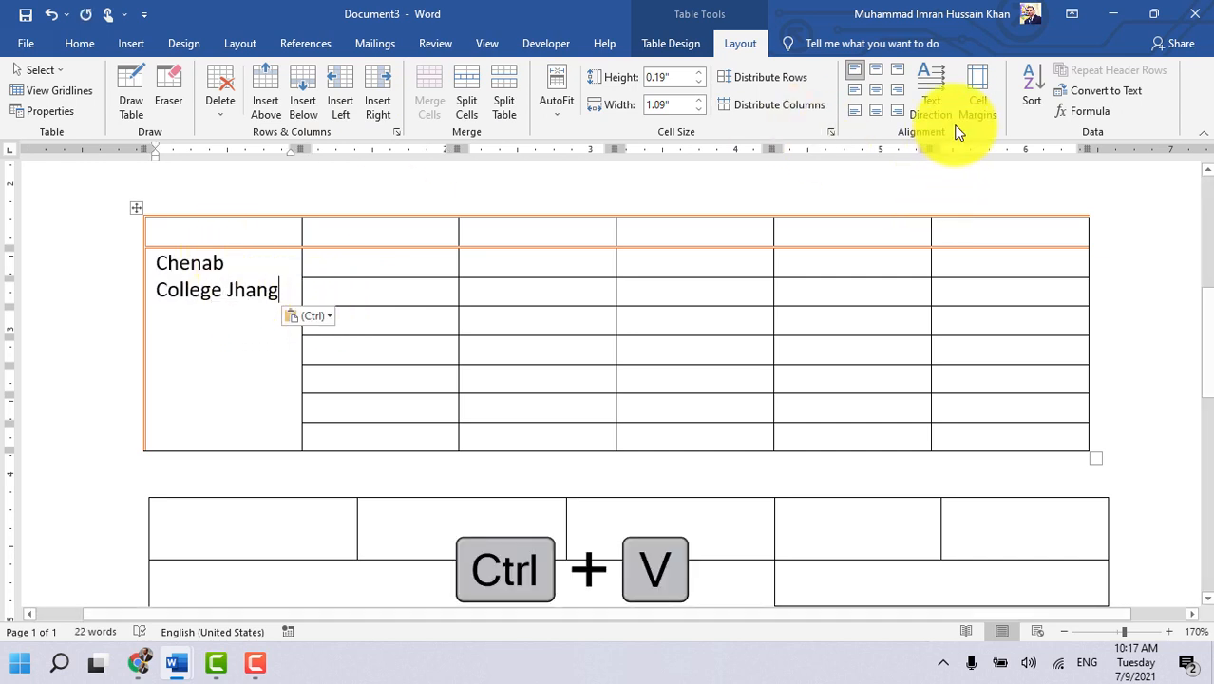
{"action": "left_click", "coordinate": [928, 89]}
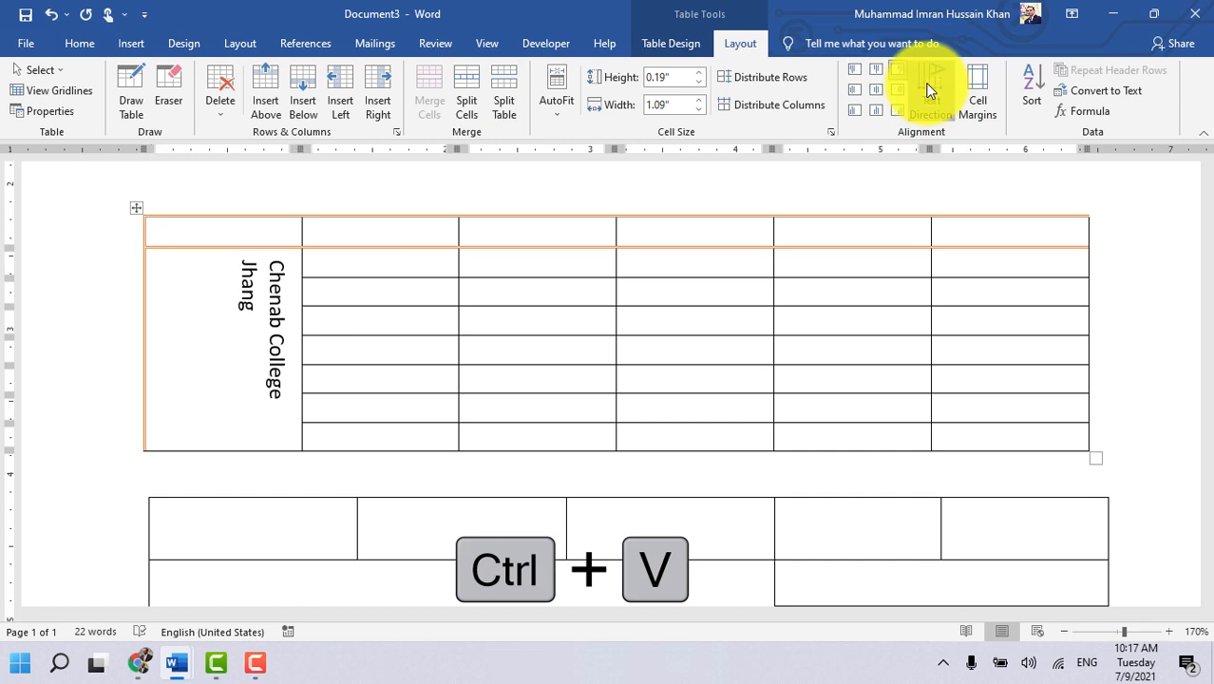
{"action": "left_click", "coordinate": [928, 89]}
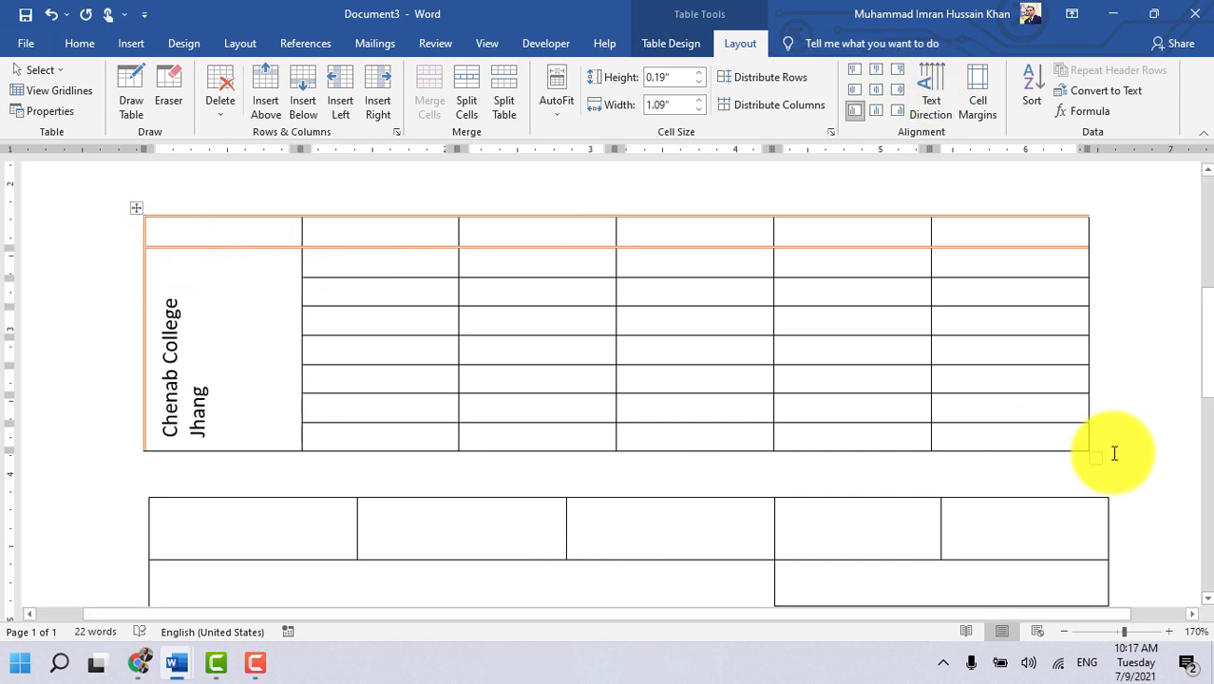
{"action": "left_click_drag", "start_coordinate": [1094, 459], "coordinate": [1092, 516]}
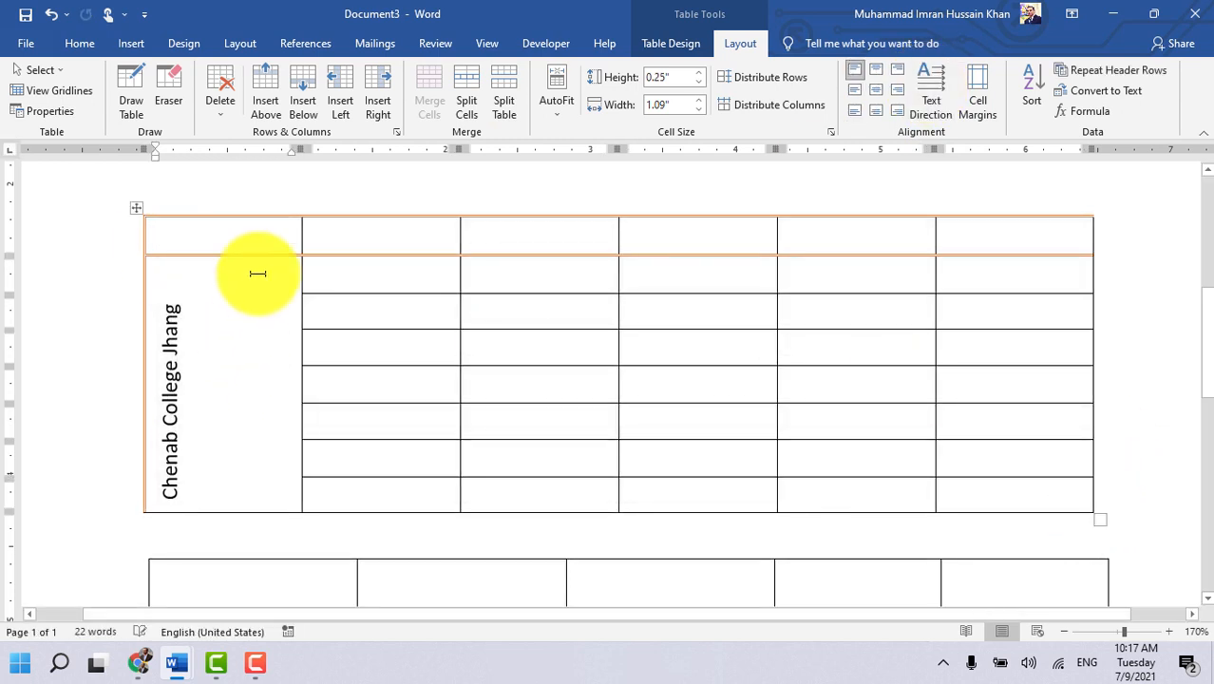
{"action": "left_click", "coordinate": [875, 89]}
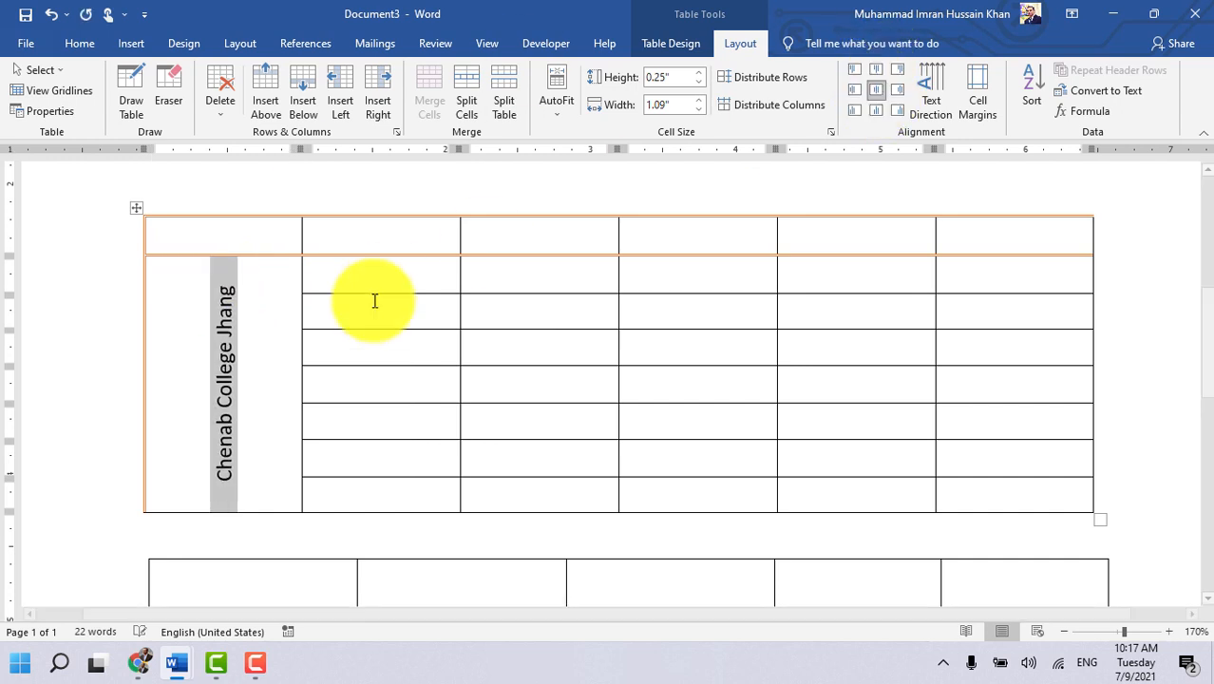
{"action": "left_click", "coordinate": [270, 325]}
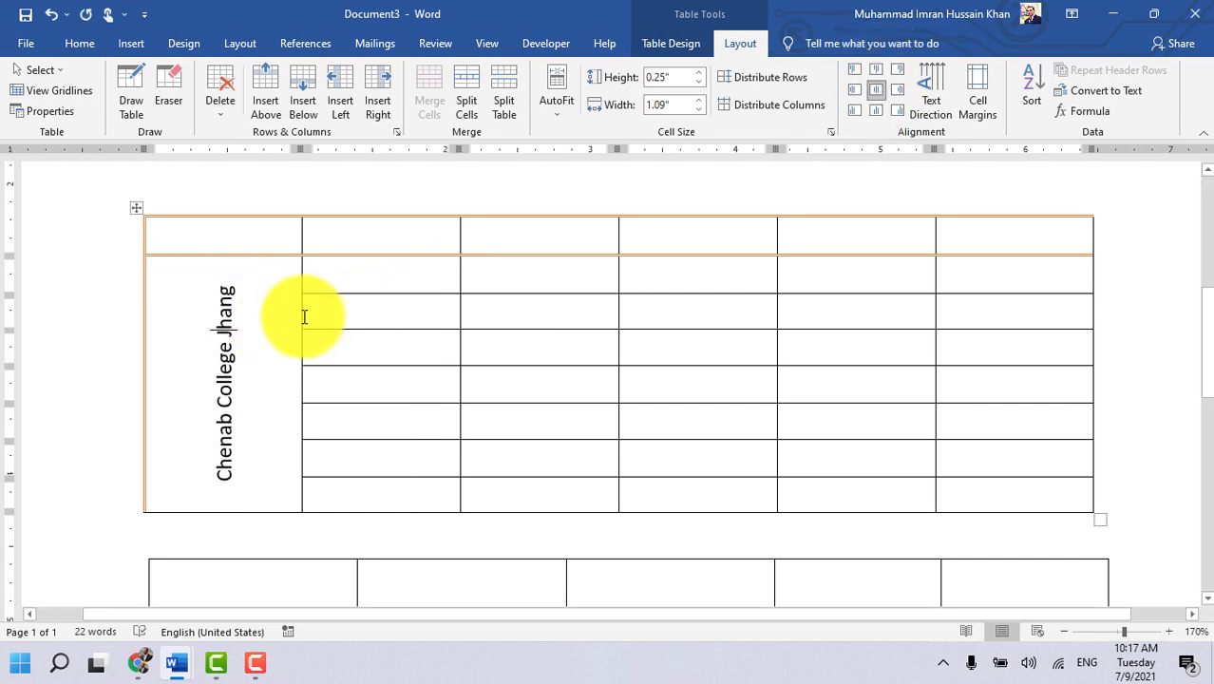
{"action": "left_click_drag", "start_coordinate": [303, 316], "coordinate": [252, 315]}
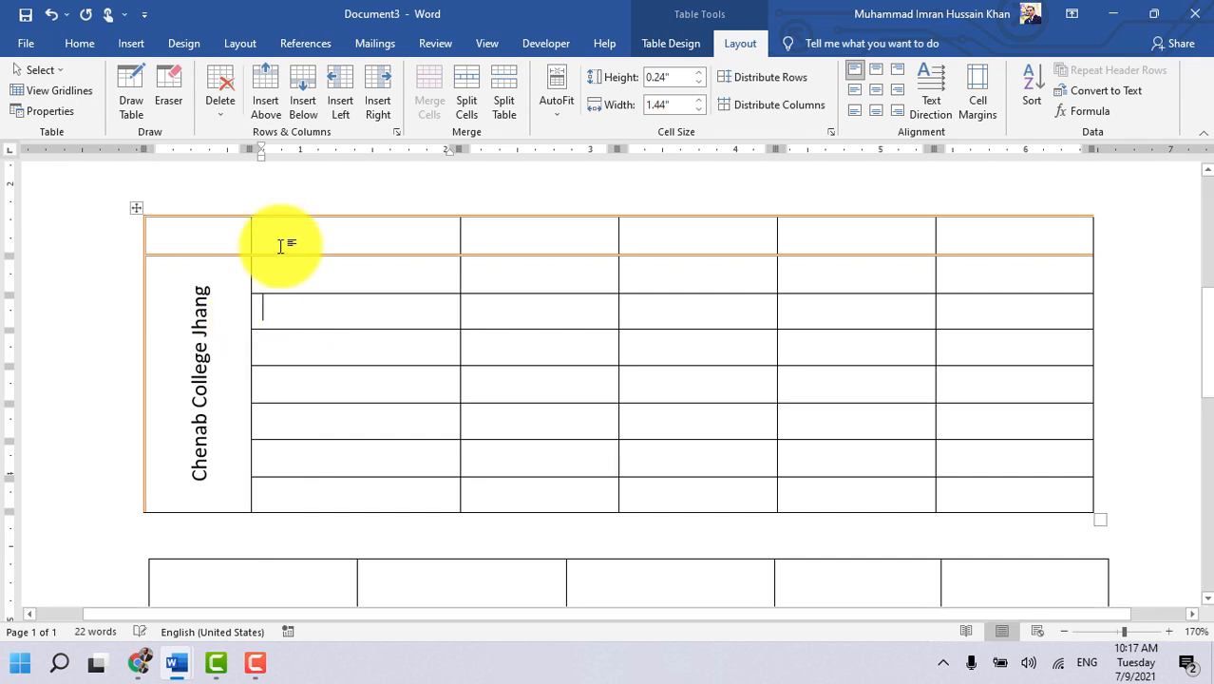
{"action": "left_click", "coordinate": [350, 221]}
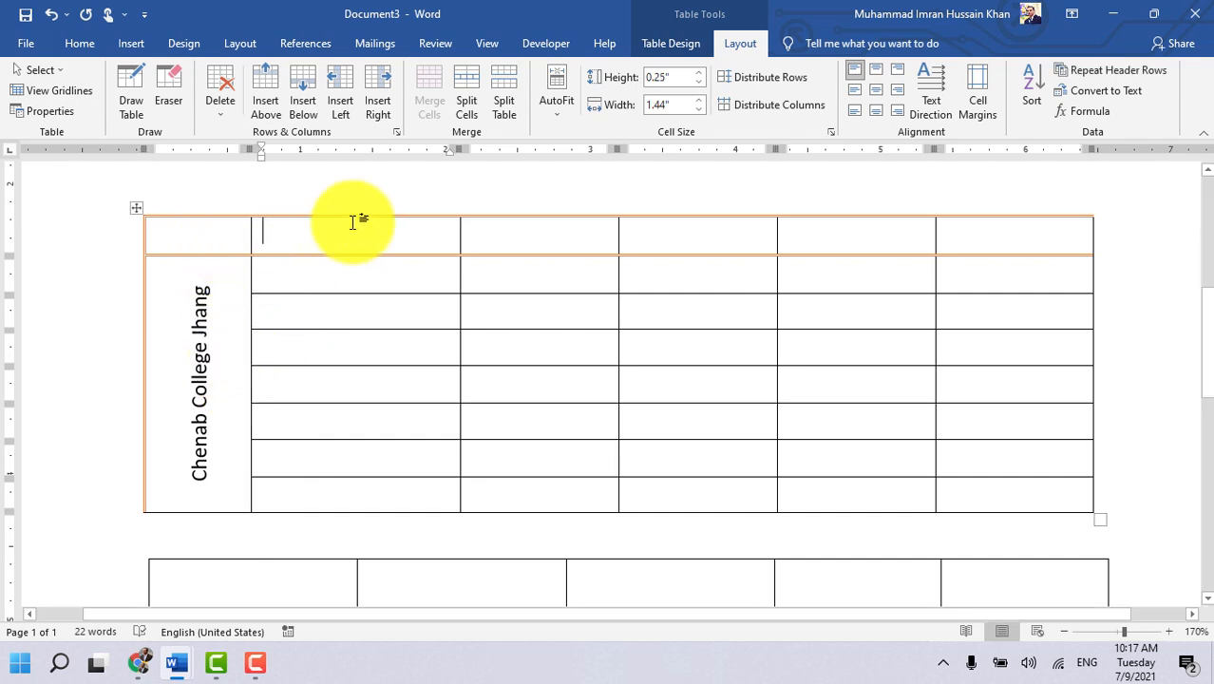
{"action": "left_click", "coordinate": [192, 430]}
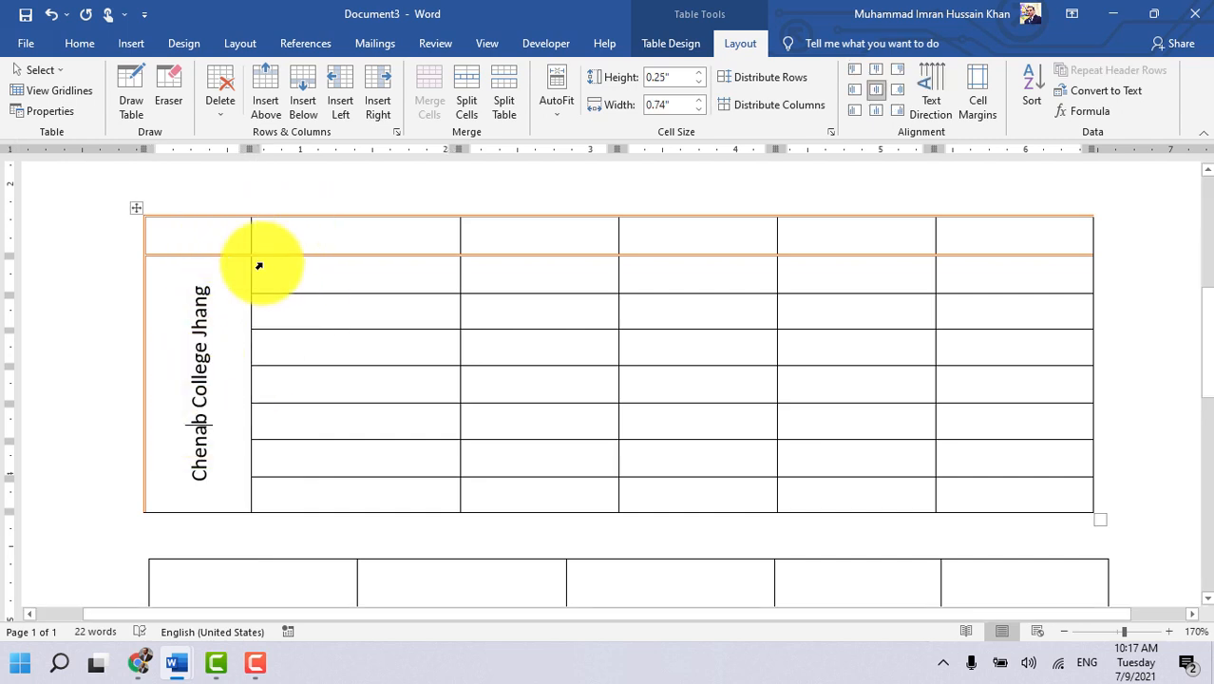
{"action": "left_click", "coordinate": [986, 99]}
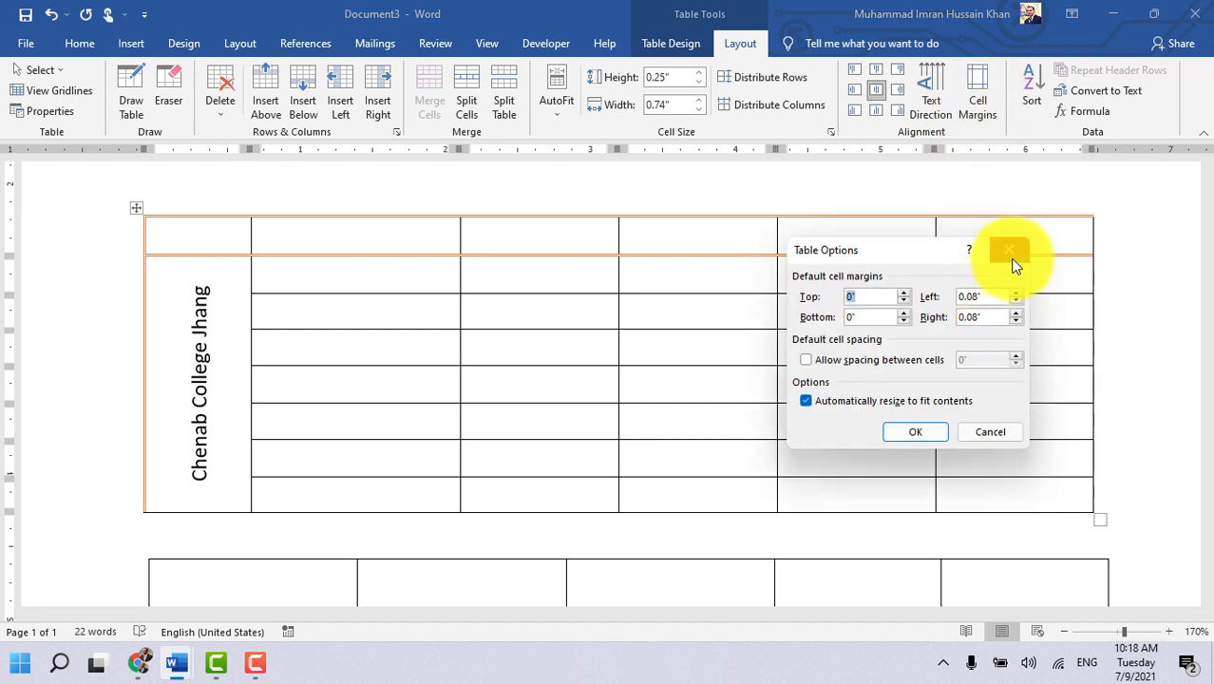
{"action": "left_click", "coordinate": [1010, 251]}
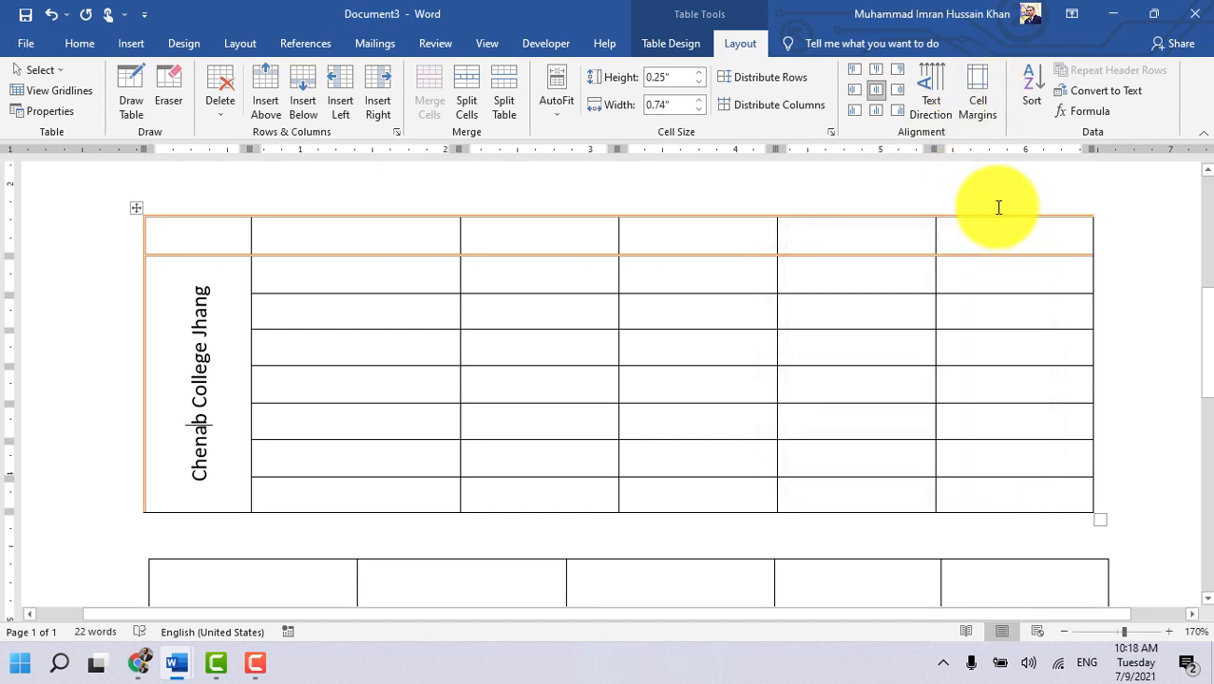
{"action": "left_click", "coordinate": [251, 45]}
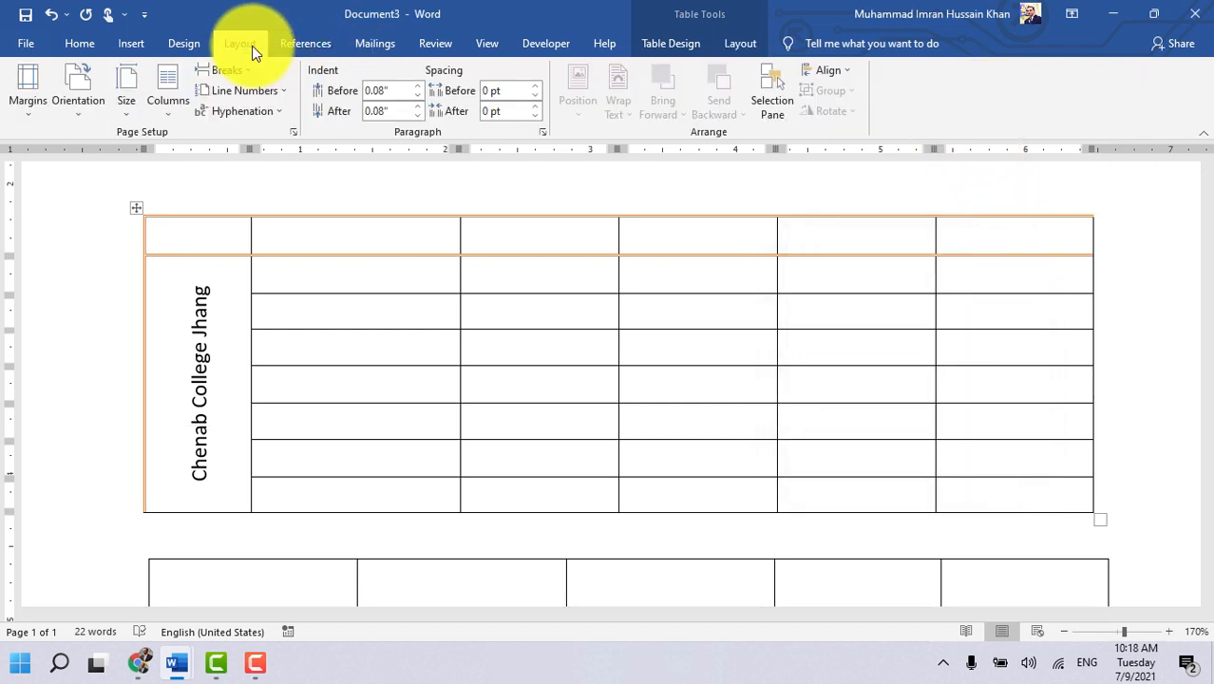
{"action": "left_click", "coordinate": [127, 112]}
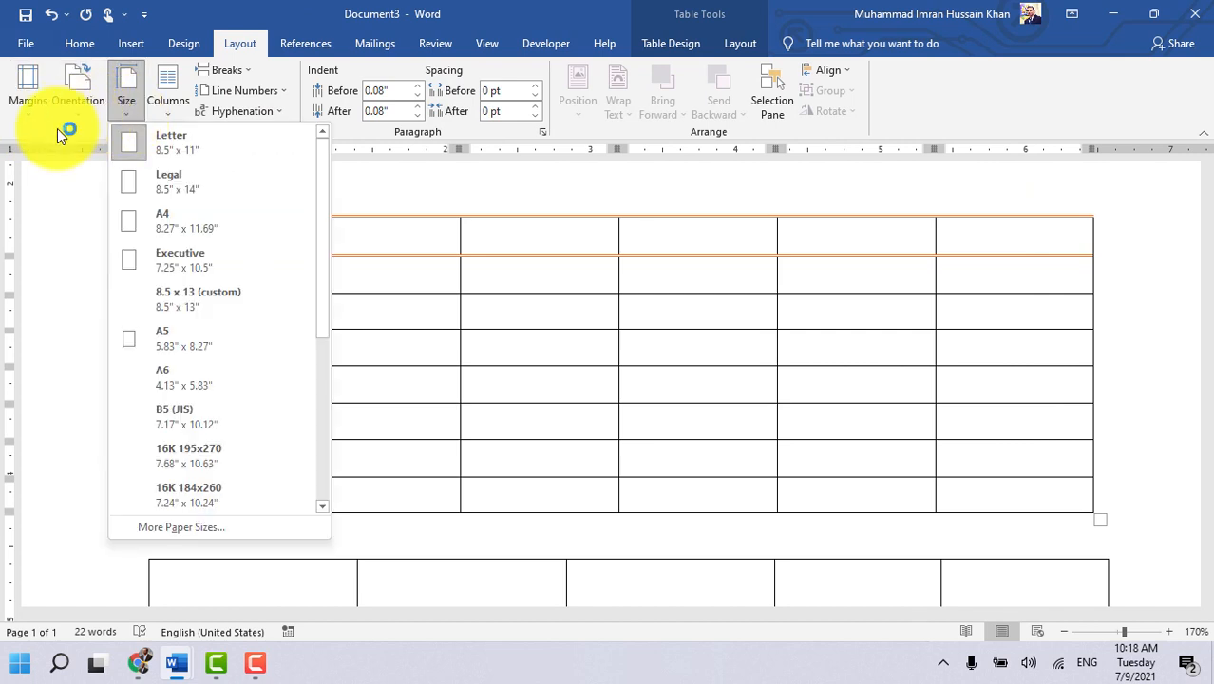
{"action": "left_click", "coordinate": [57, 129]}
{"action": "left_click", "coordinate": [32, 109]}
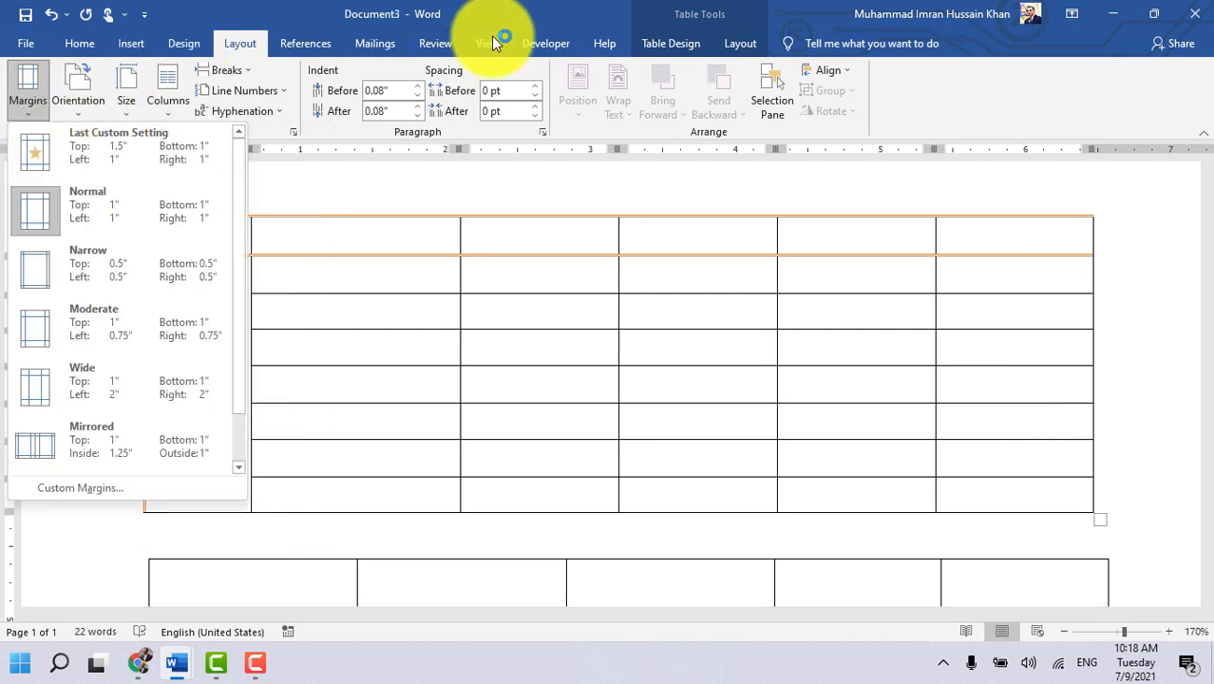
{"action": "left_click", "coordinate": [739, 43]}
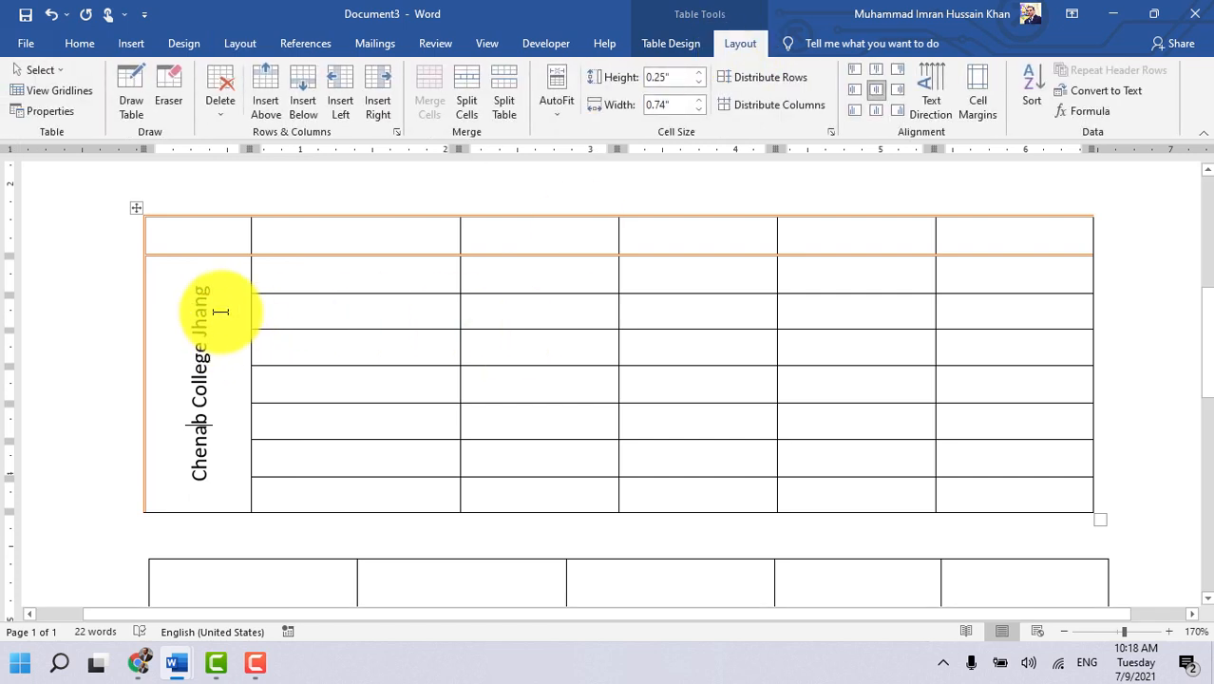
{"action": "left_click", "coordinate": [200, 281]}
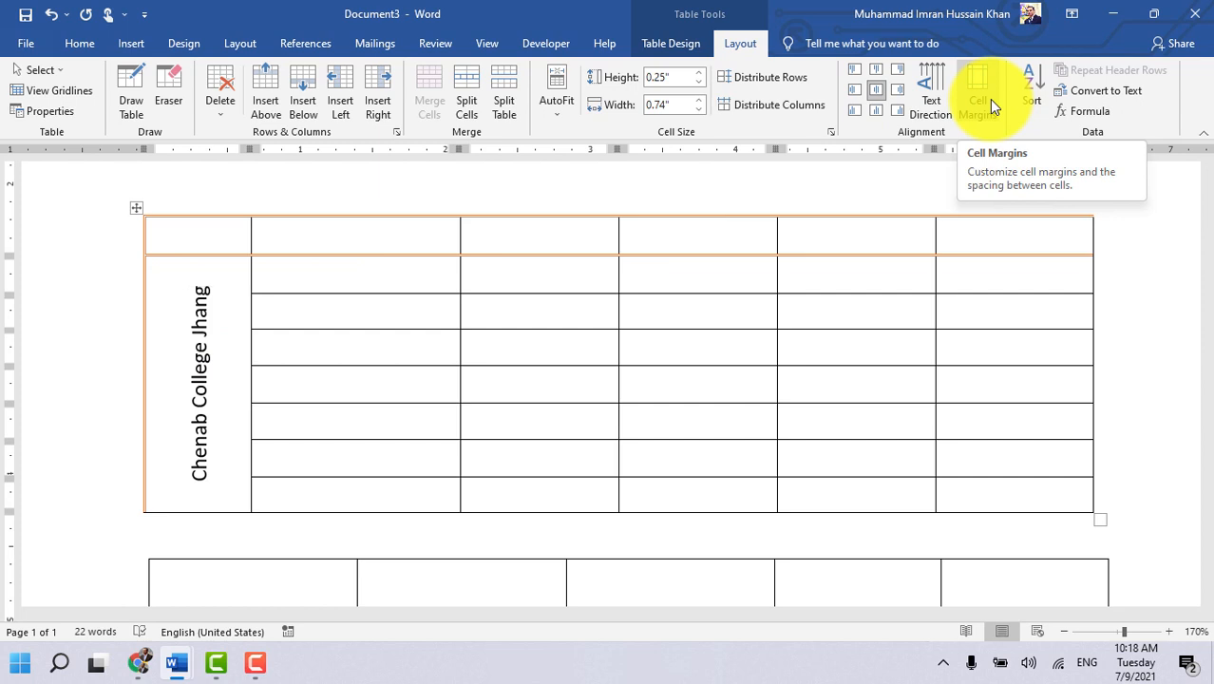
Step: Review Document3's tables and put the caret after Physics in the Subjects table
{"action": "scroll", "coordinate": [280, 359], "scroll_direction": "down", "scroll_amount": 5}
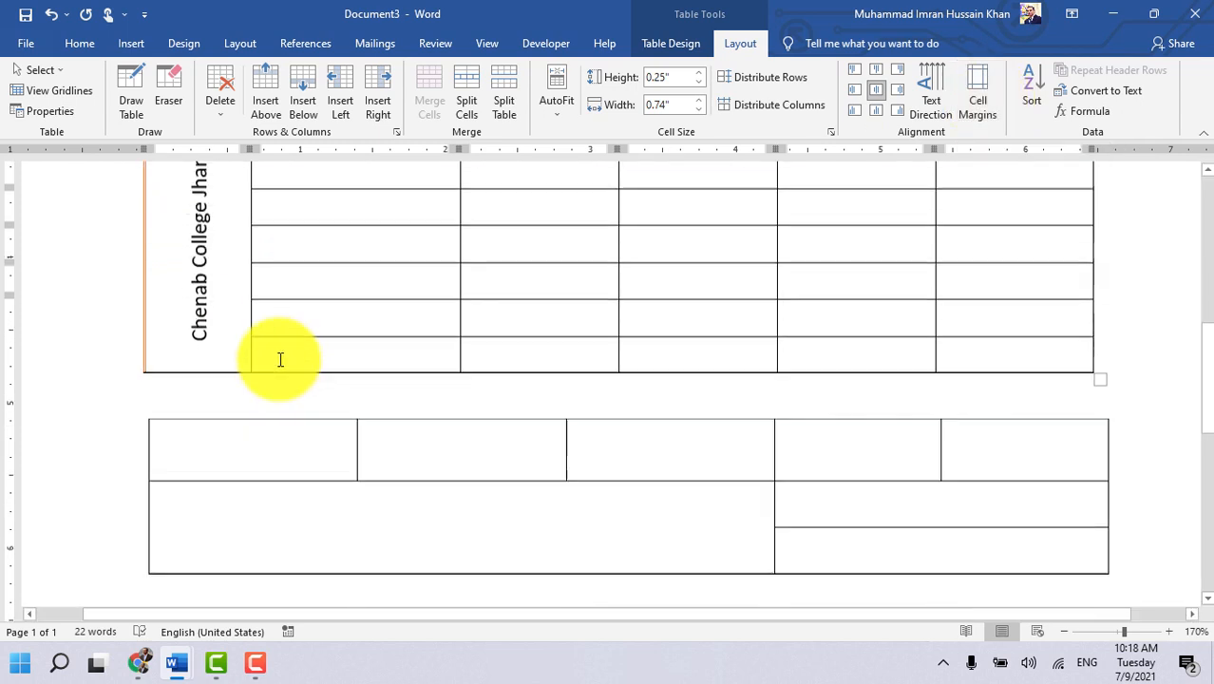
{"action": "scroll", "coordinate": [289, 357], "scroll_direction": "down", "scroll_amount": 4}
{"action": "left_click", "coordinate": [304, 368]}
{"action": "scroll", "coordinate": [307, 368], "scroll_direction": "up", "scroll_amount": 10}
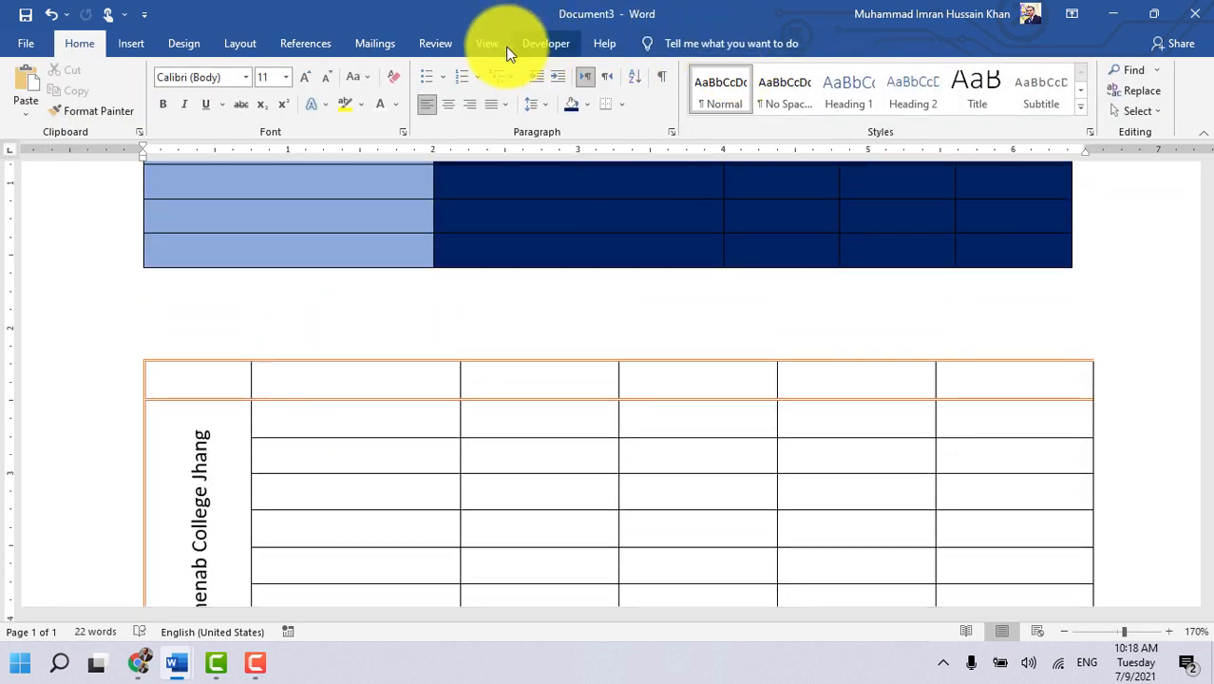
{"action": "scroll", "coordinate": [390, 466], "scroll_direction": "down", "scroll_amount": 10}
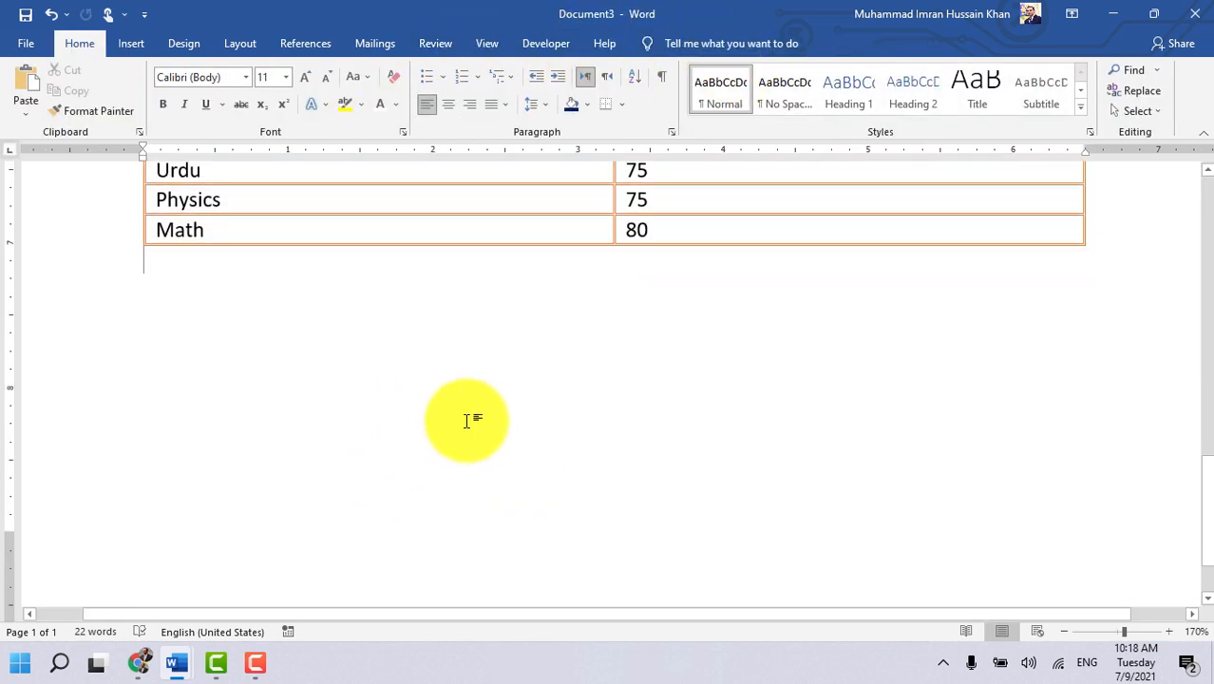
{"action": "scroll", "coordinate": [560, 291], "scroll_direction": "up", "scroll_amount": 5}
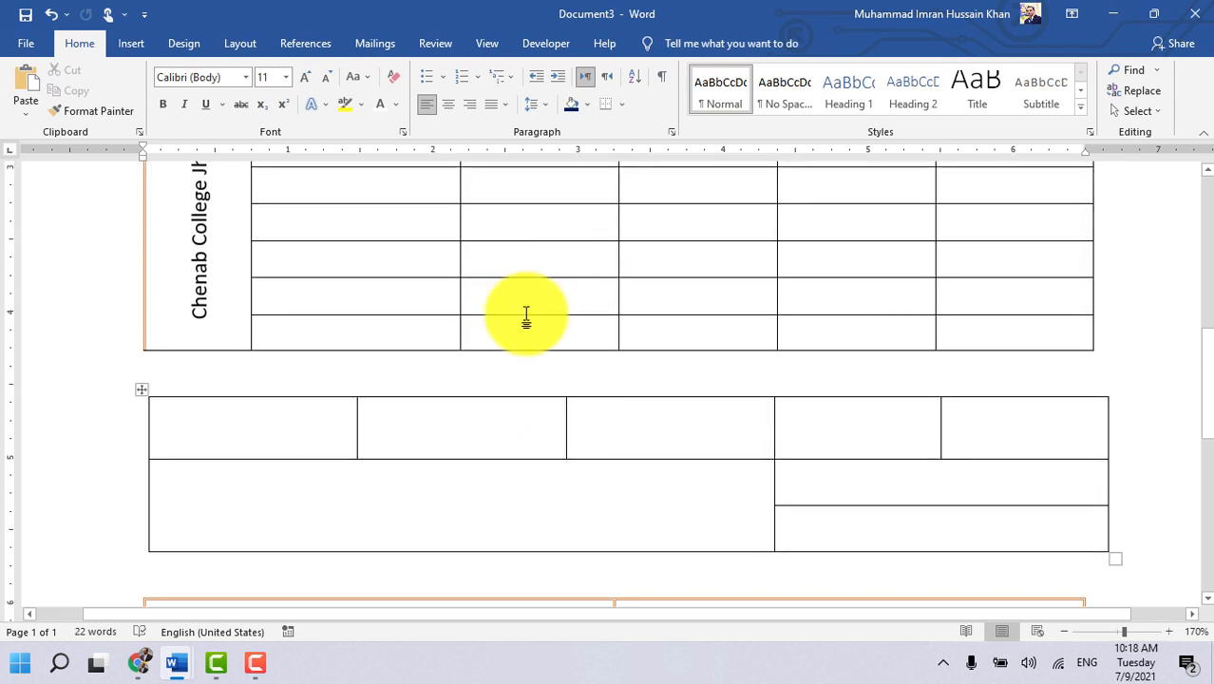
{"action": "scroll", "coordinate": [515, 465], "scroll_direction": "down", "scroll_amount": 3}
{"action": "left_click", "coordinate": [496, 483]}
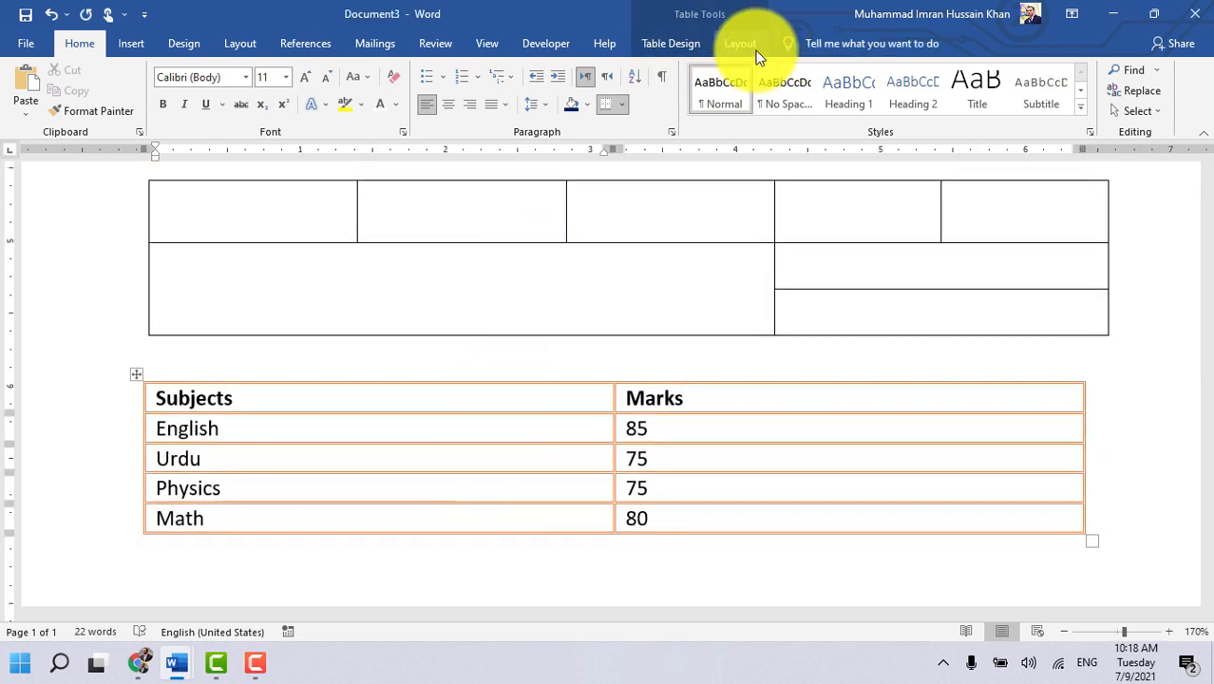
{"action": "left_click", "coordinate": [752, 48]}
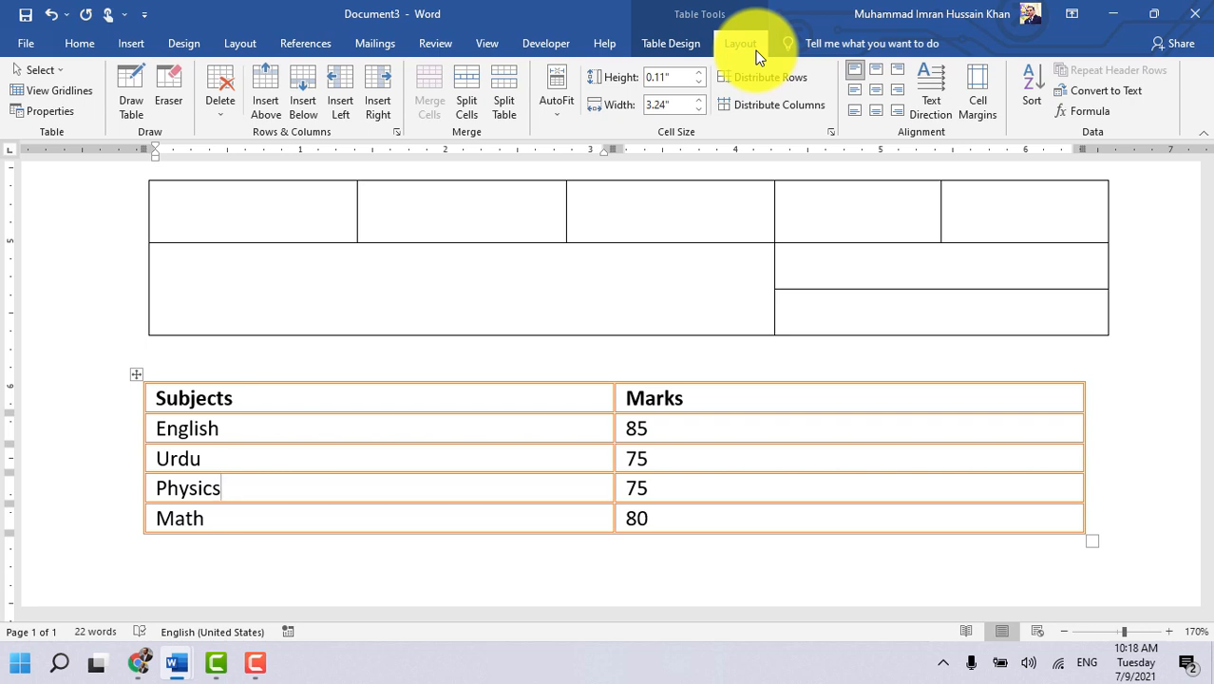
Step: Switch to Document1 and select the 'Deleting a table.' bullet
{"action": "mouse_move", "coordinate": [185, 672]}
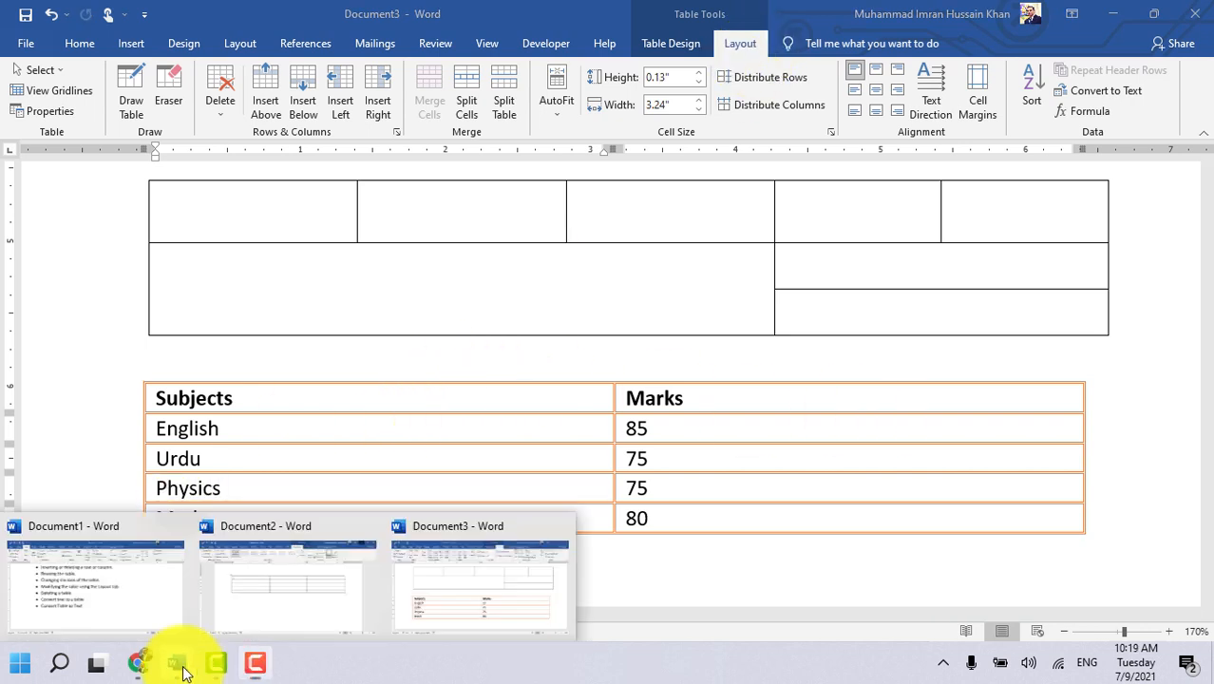
{"action": "left_click", "coordinate": [111, 598]}
{"action": "left_click", "coordinate": [302, 361]}
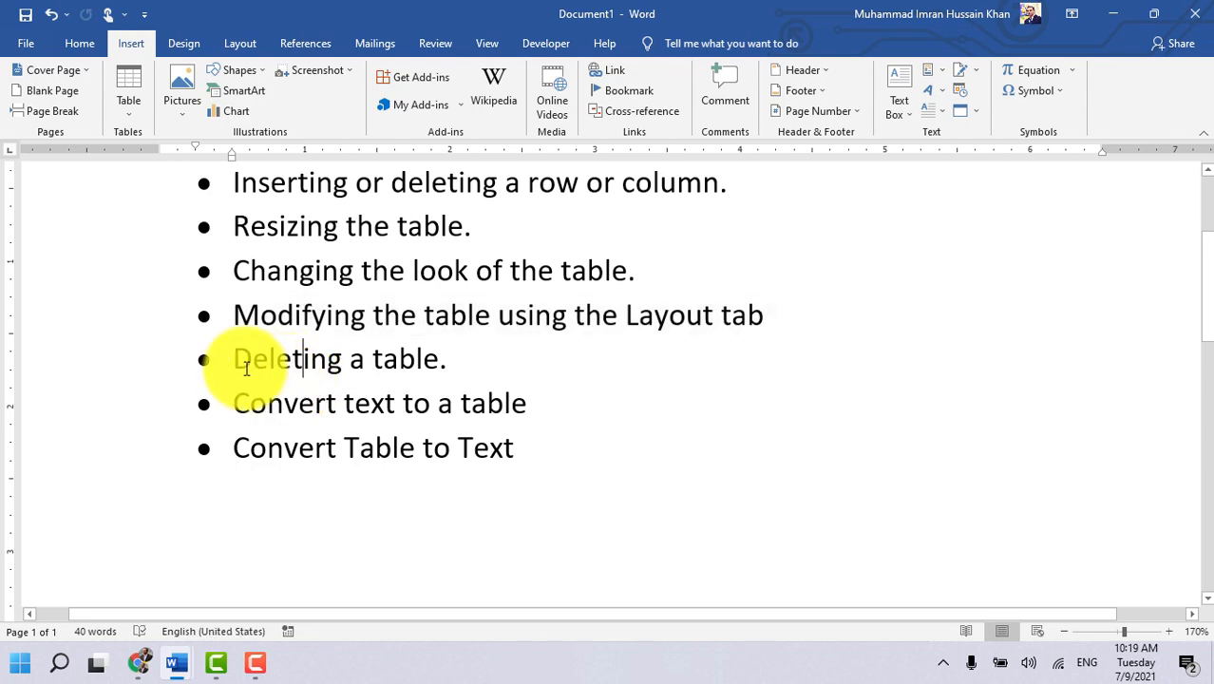
{"action": "left_click_drag", "start_coordinate": [245, 368], "coordinate": [461, 355]}
Step: Delete Document2's entire empty three-column, five-row table using Delete Table
{"action": "mouse_move", "coordinate": [264, 672]}
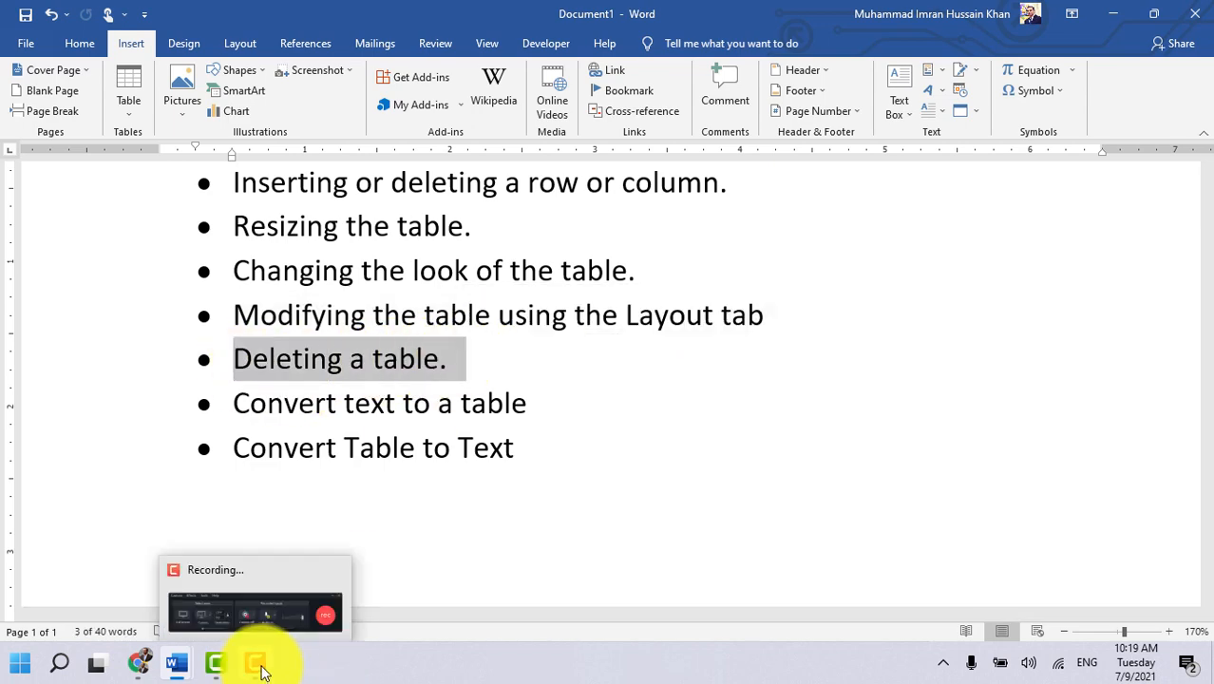
{"action": "mouse_move", "coordinate": [175, 662]}
{"action": "left_click", "coordinate": [252, 608]}
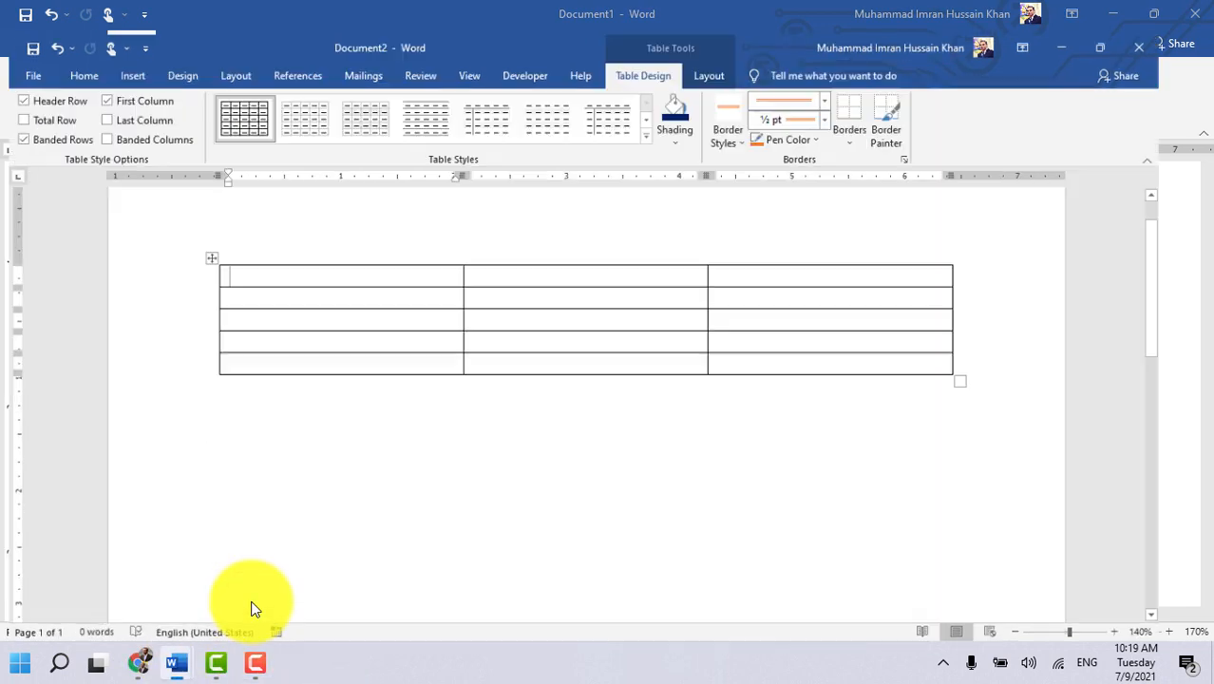
{"action": "left_click", "coordinate": [216, 237]}
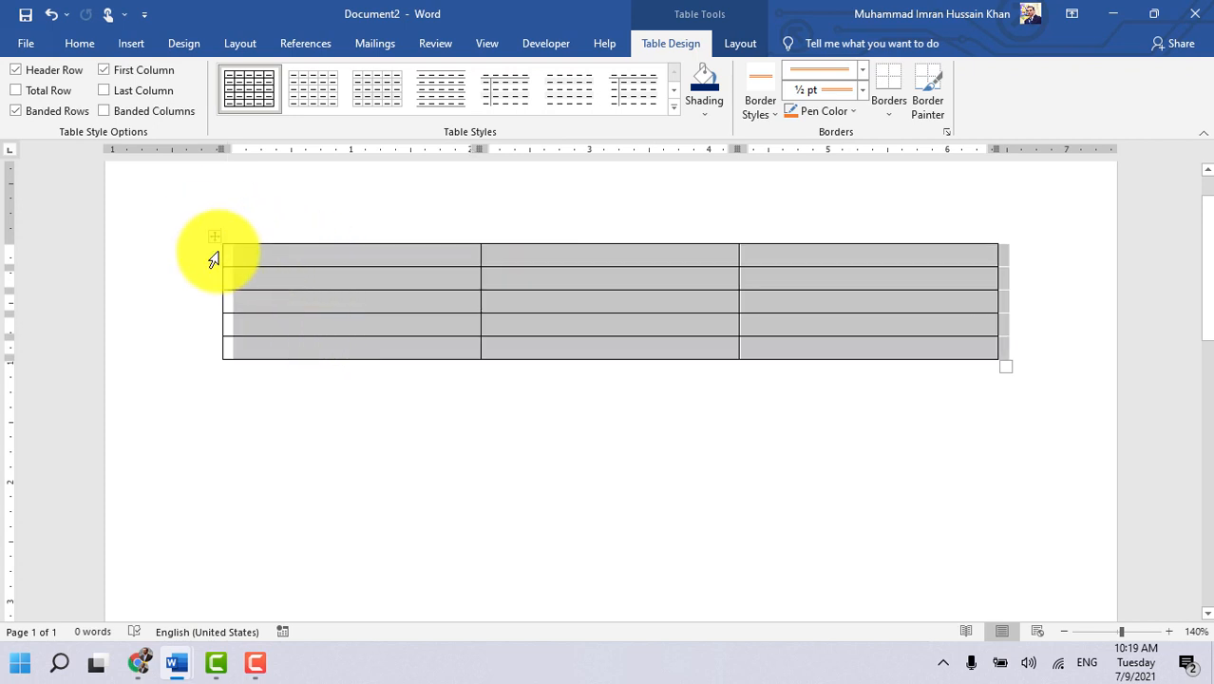
{"action": "left_click", "coordinate": [734, 48]}
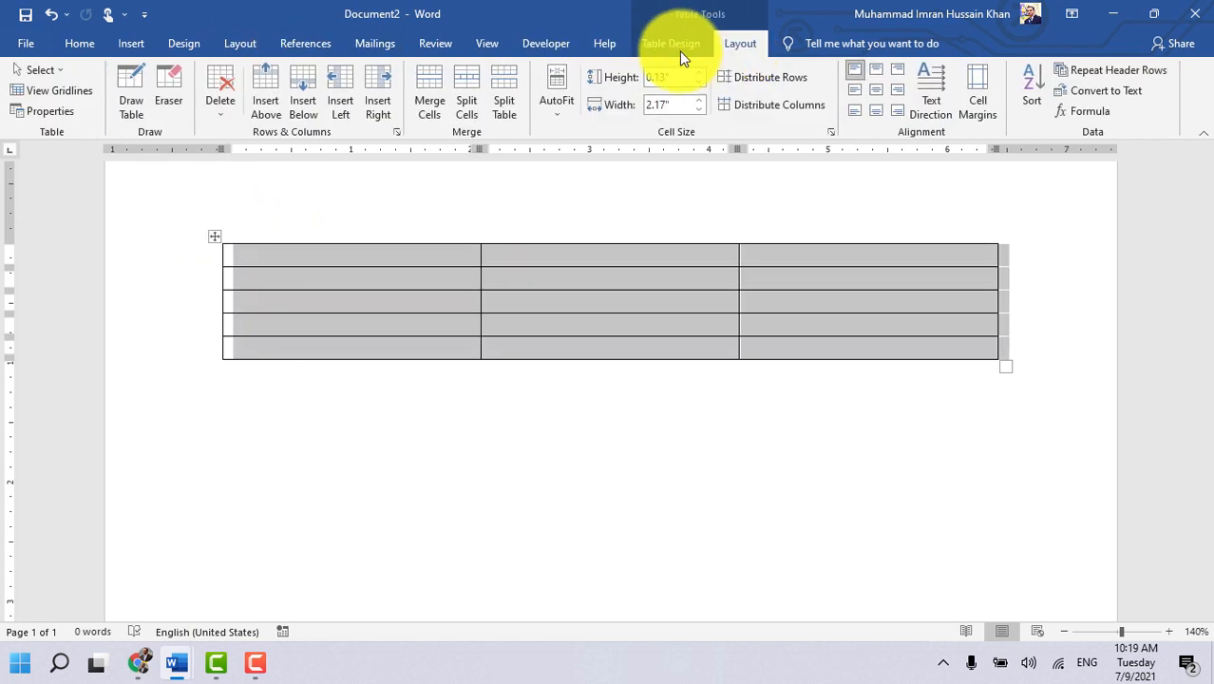
{"action": "left_click", "coordinate": [218, 112]}
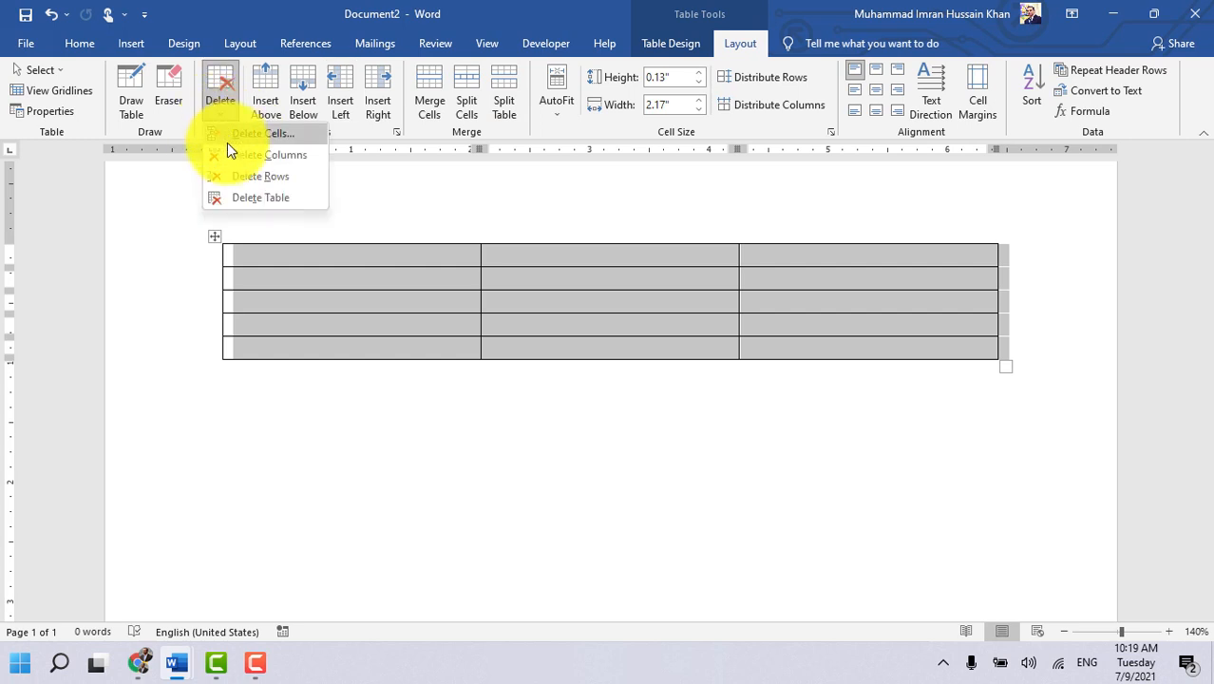
{"action": "left_click", "coordinate": [243, 196]}
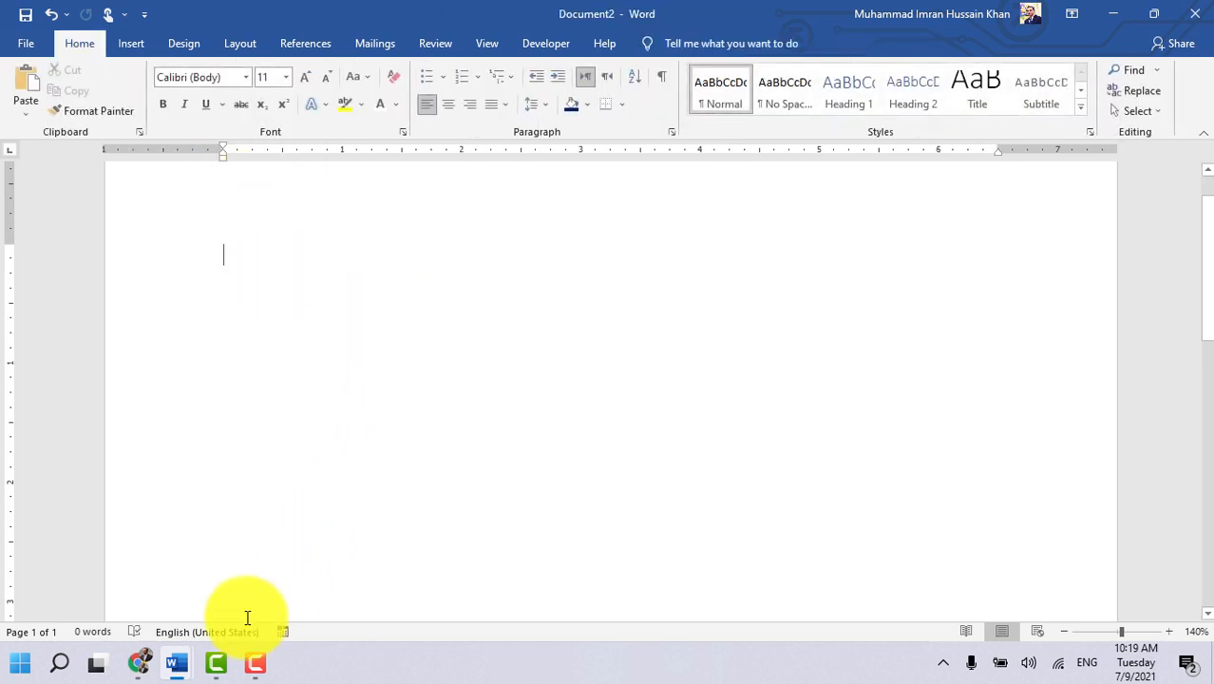
Step: Select the 'Convert Table to Text' bullet in Document1, then return to blank Document2
{"action": "mouse_move", "coordinate": [175, 662]}
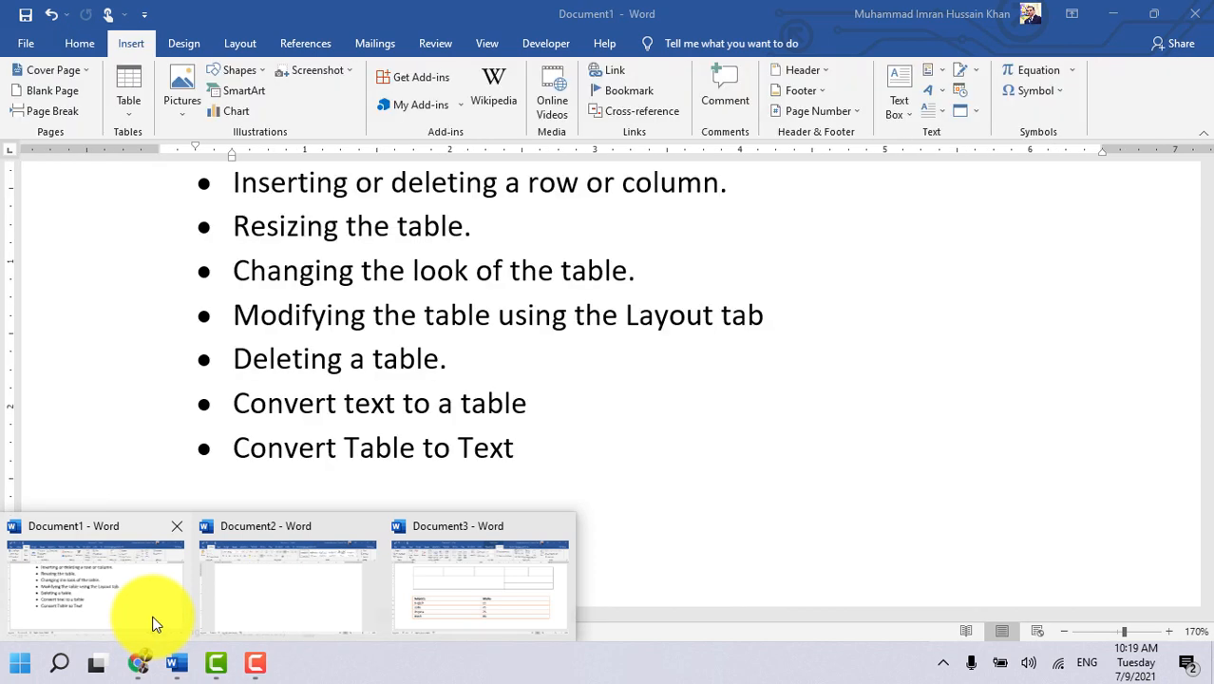
{"action": "left_click", "coordinate": [158, 621]}
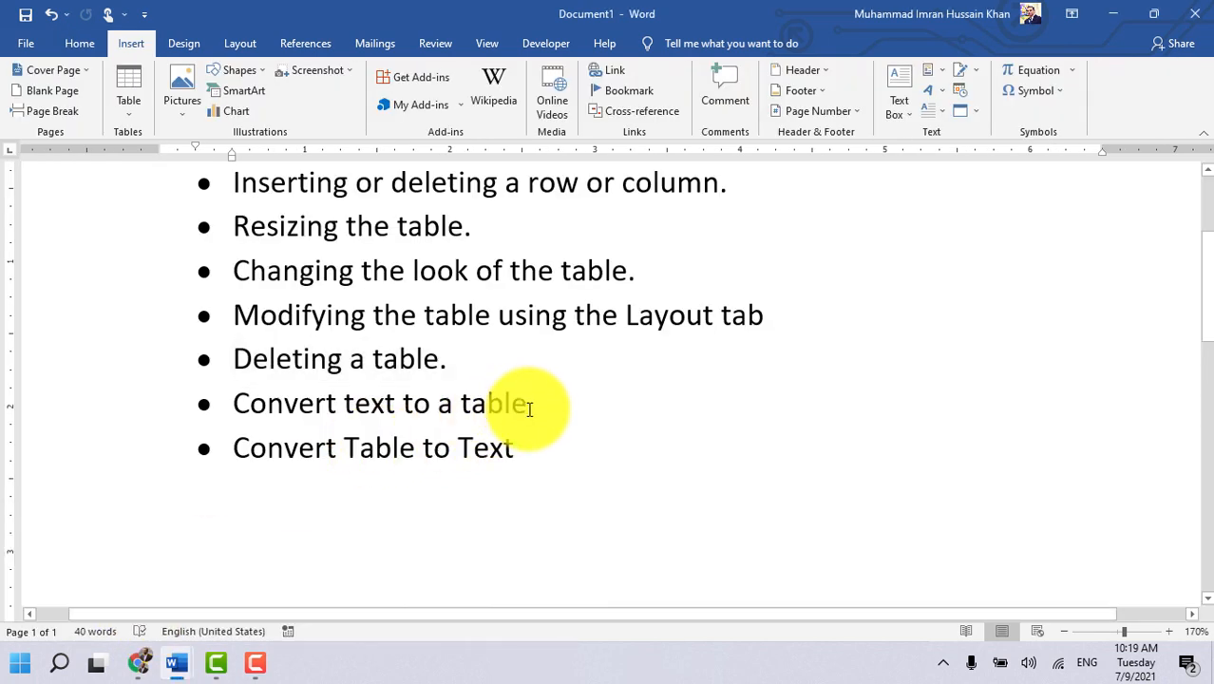
{"action": "left_click_drag", "start_coordinate": [237, 454], "coordinate": [518, 459]}
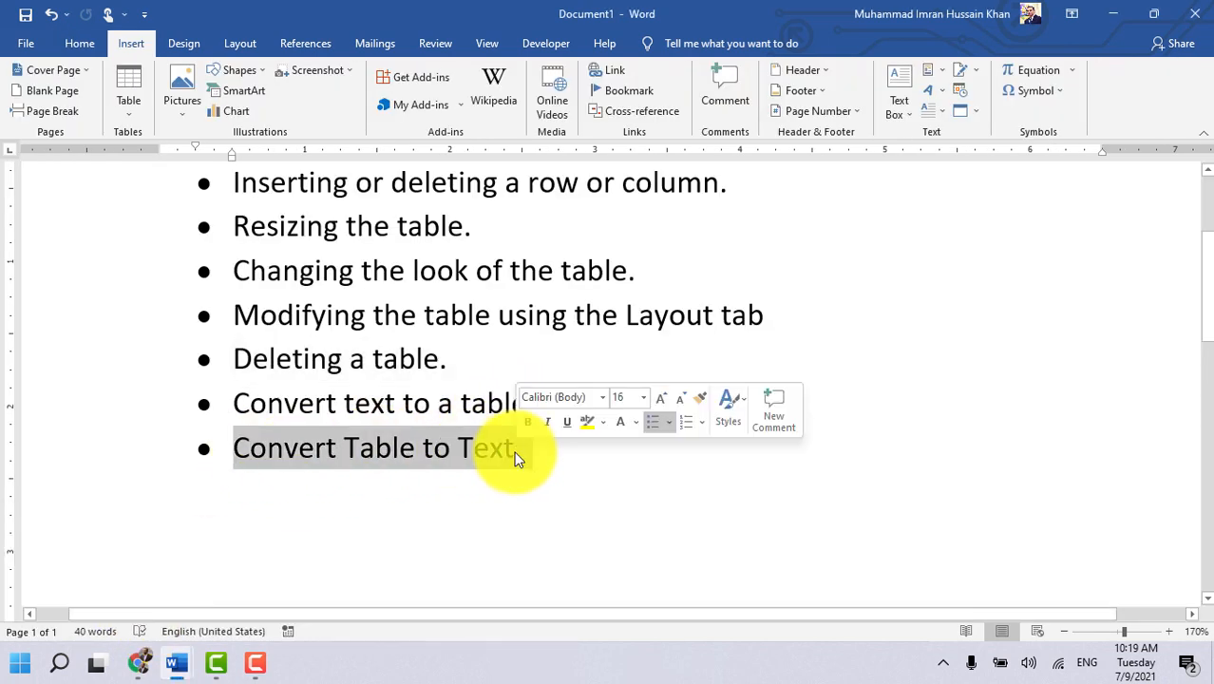
{"action": "mouse_move", "coordinate": [181, 671]}
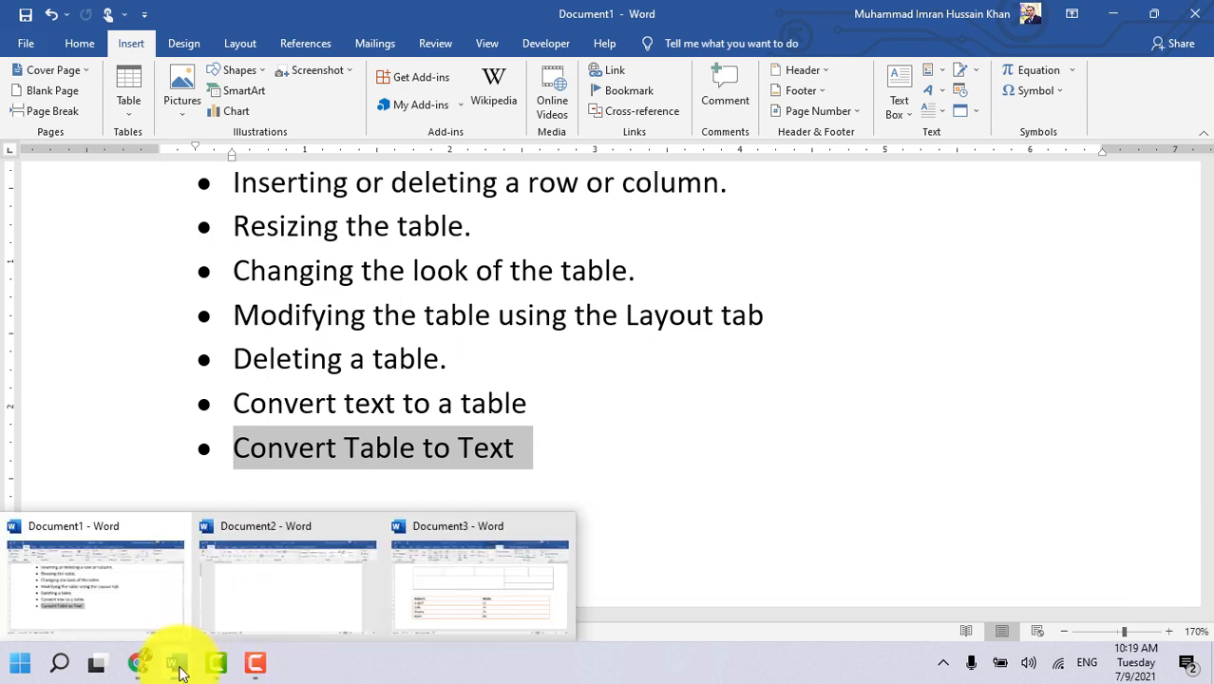
{"action": "left_click", "coordinate": [244, 600]}
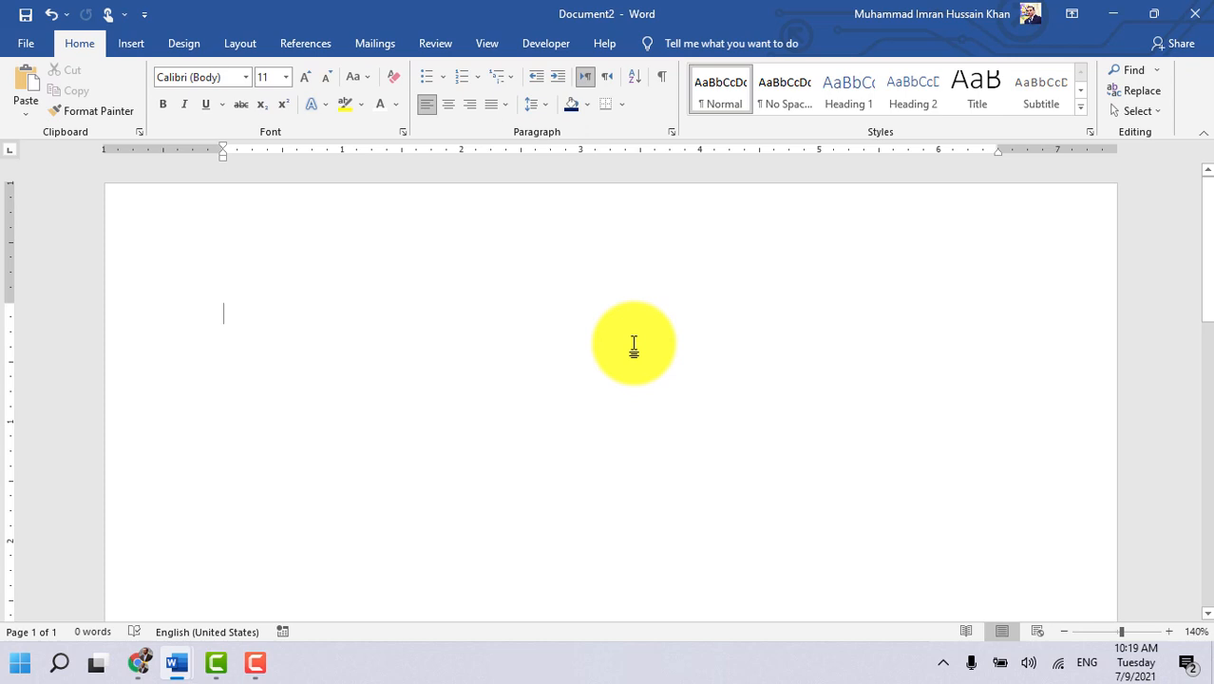
Step: Type the Name, CINIC and Address lines, each label followed by tabs and its value
{"action": "type", "text": "Name"}
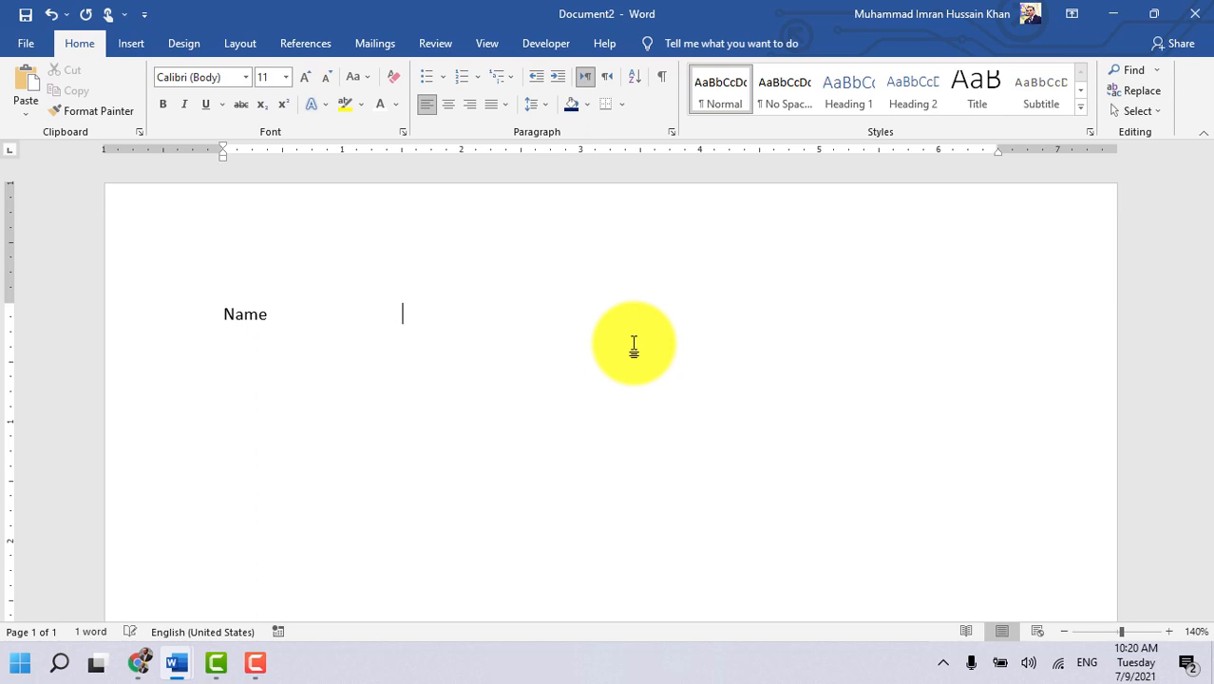
{"action": "type", "text": "an Khan"}
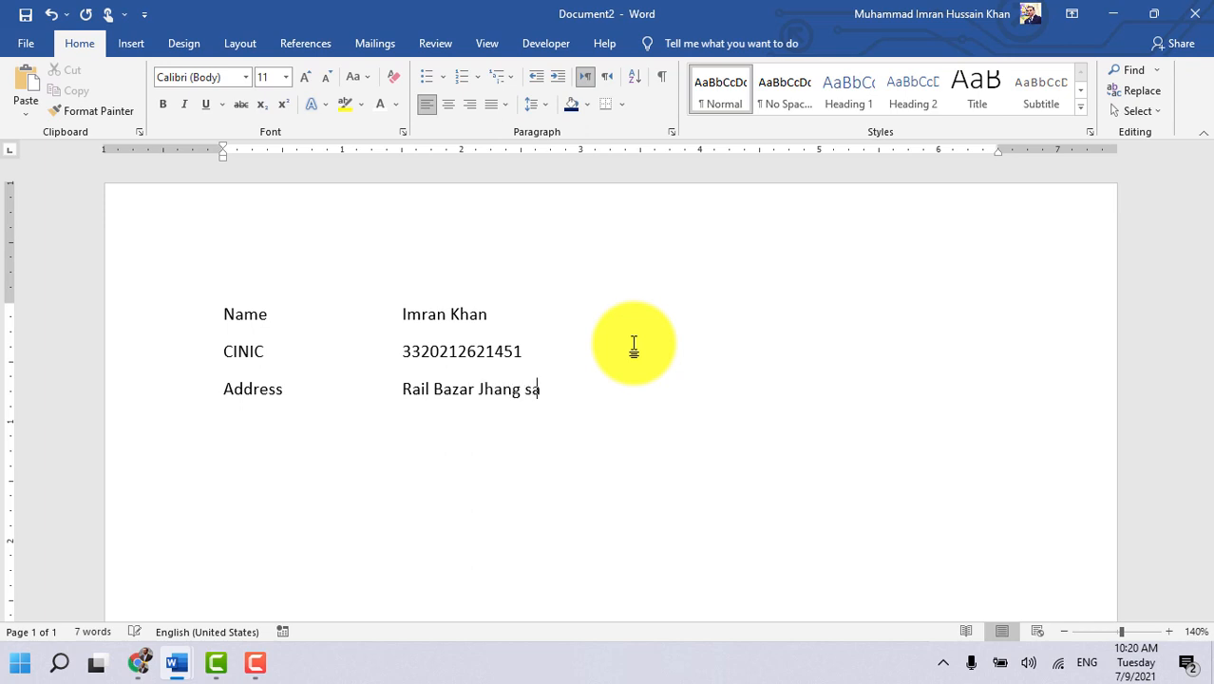
{"action": "key", "text": "BackSpace"}
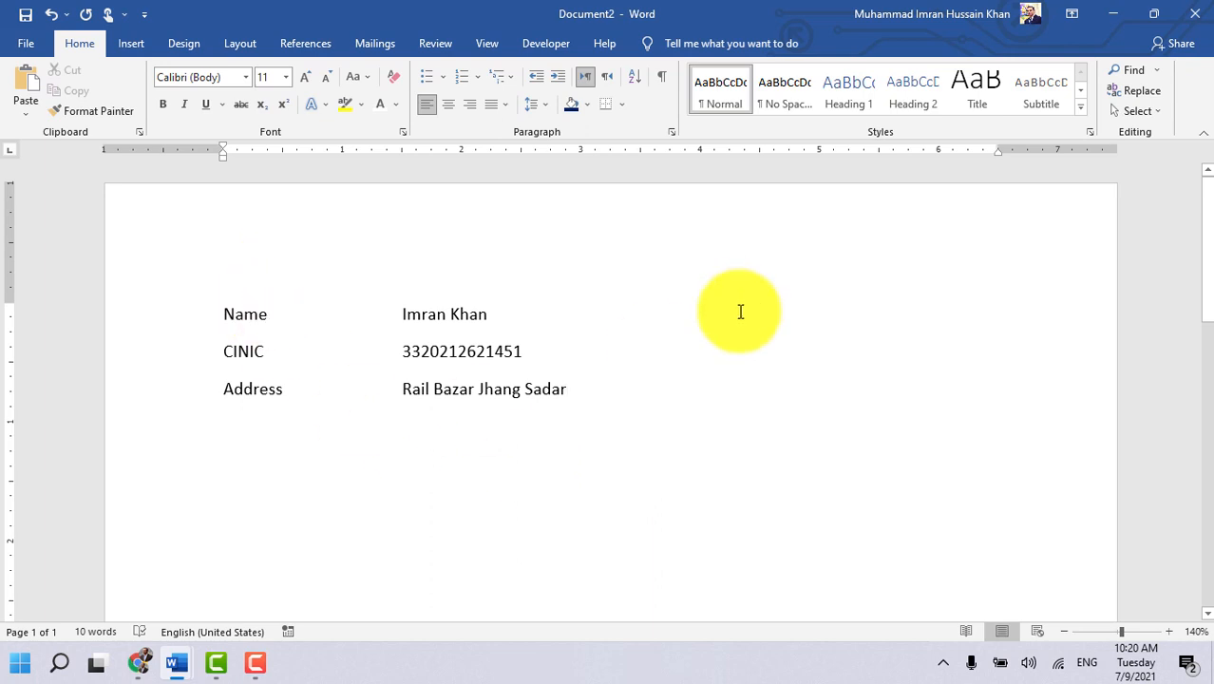
{"action": "left_click_drag", "start_coordinate": [222, 303], "coordinate": [575, 390]}
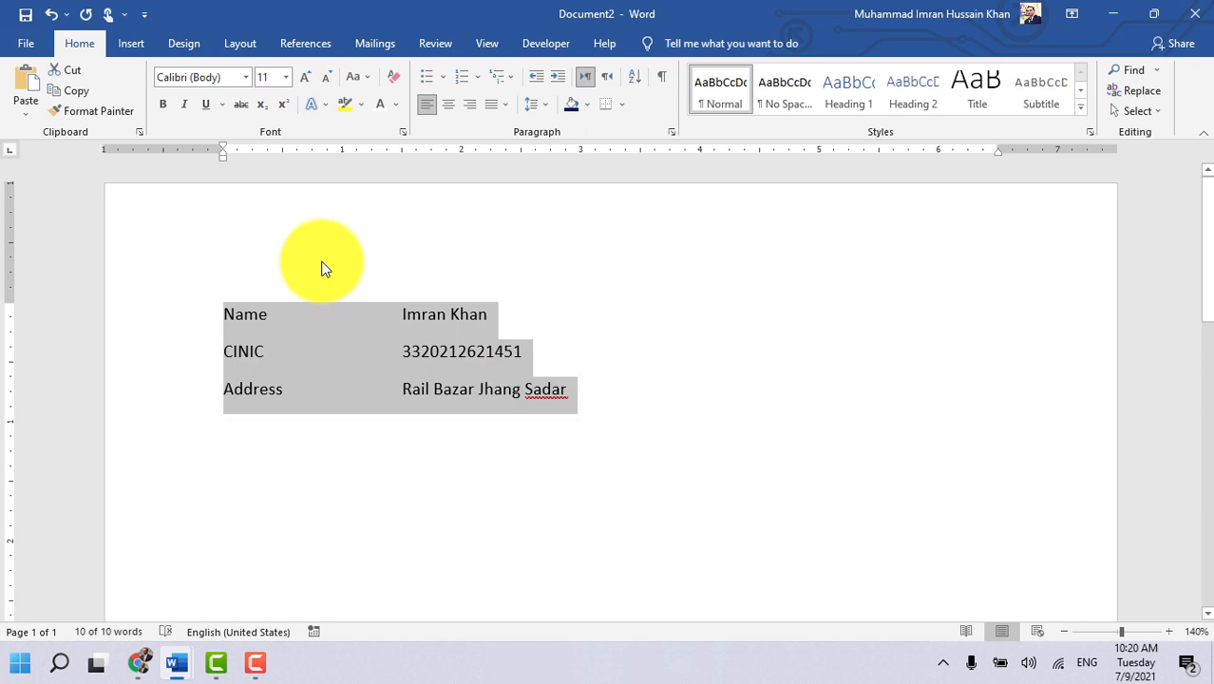
{"action": "left_click", "coordinate": [133, 47]}
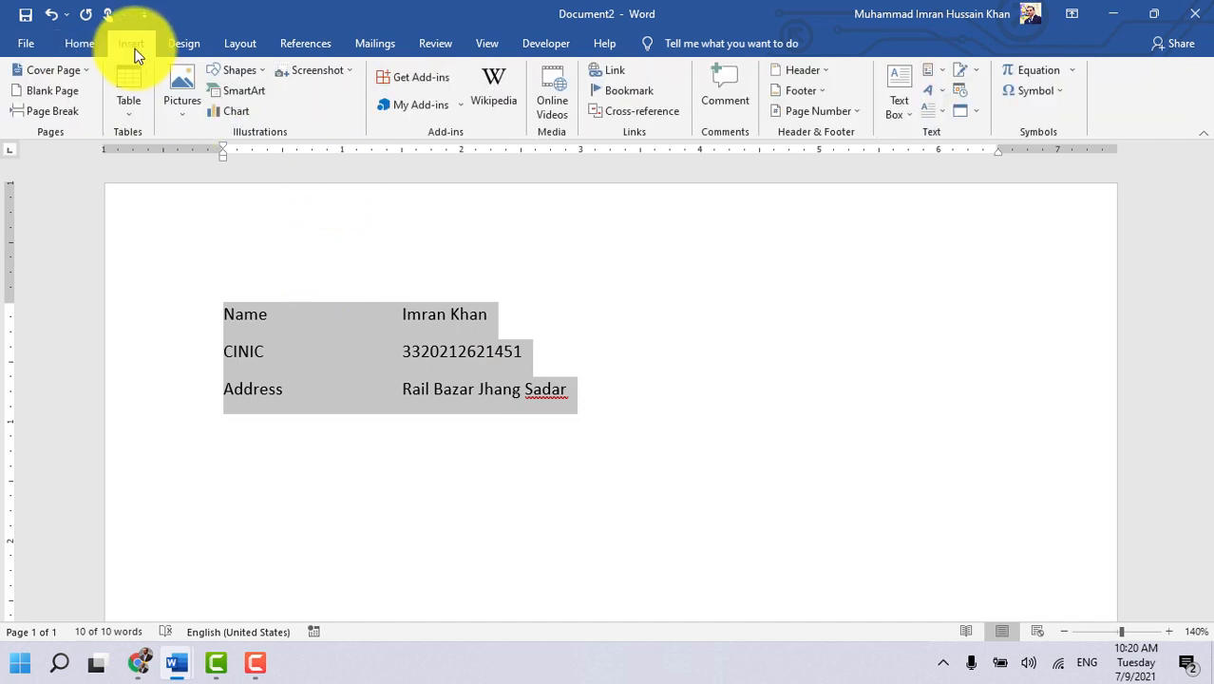
{"action": "left_click", "coordinate": [130, 99]}
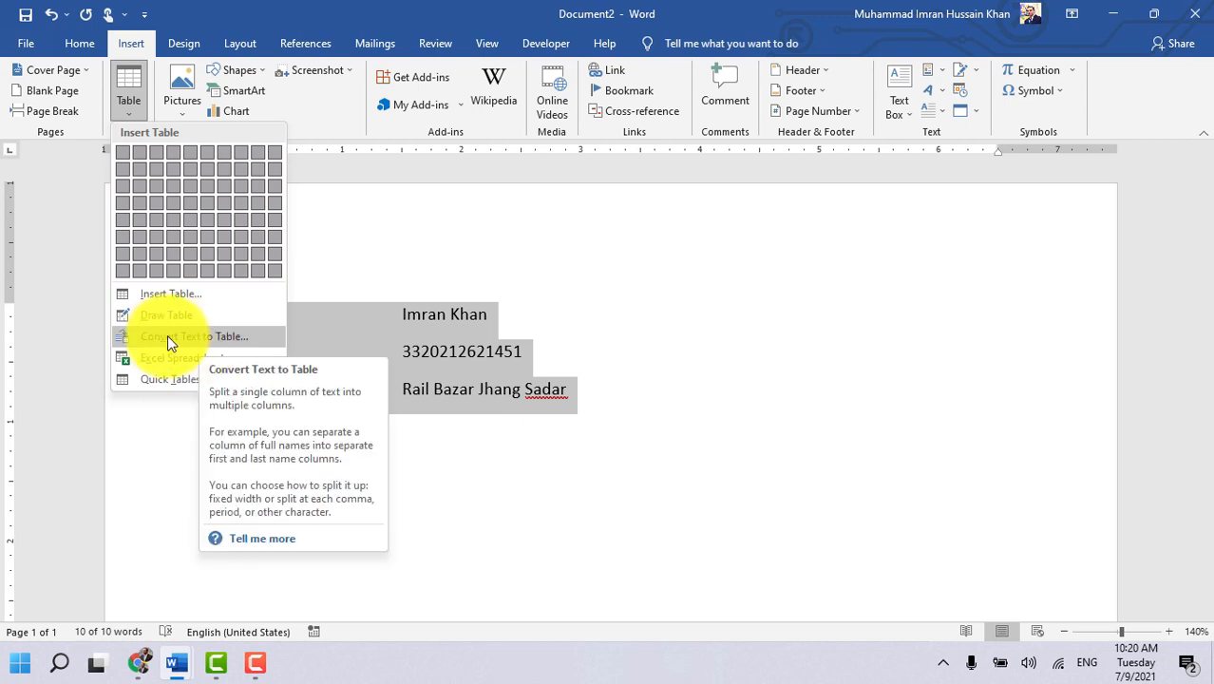
{"action": "left_click", "coordinate": [194, 338]}
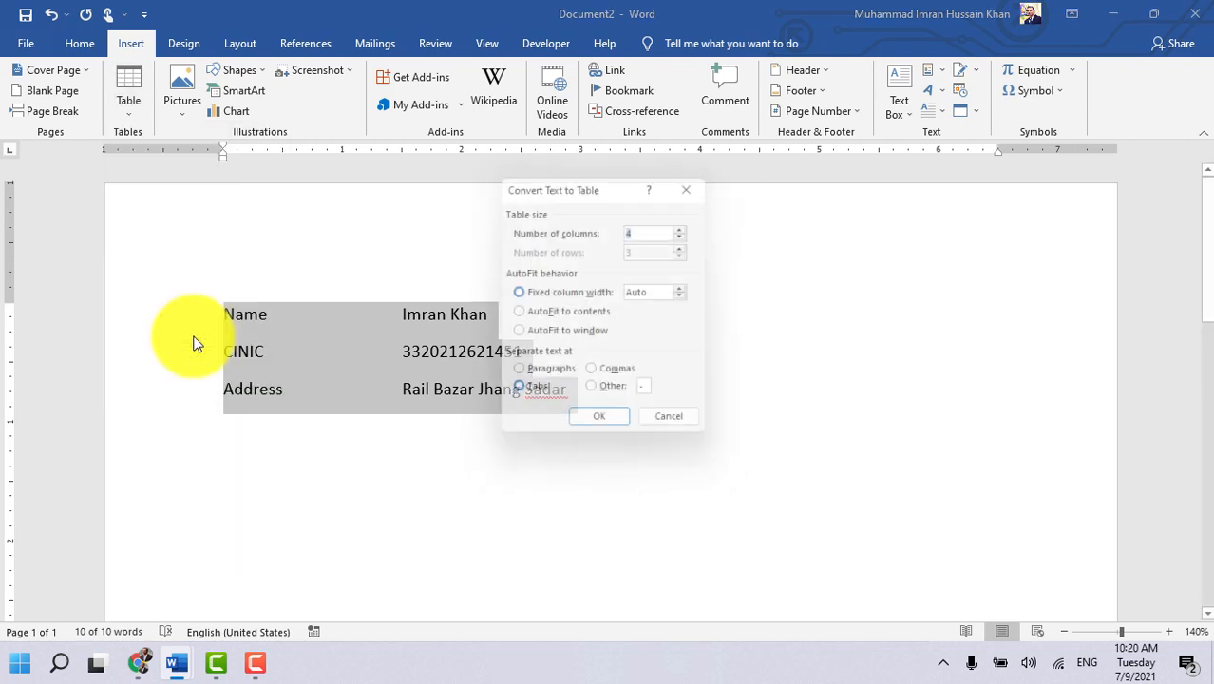
{"action": "left_click", "coordinate": [690, 234]}
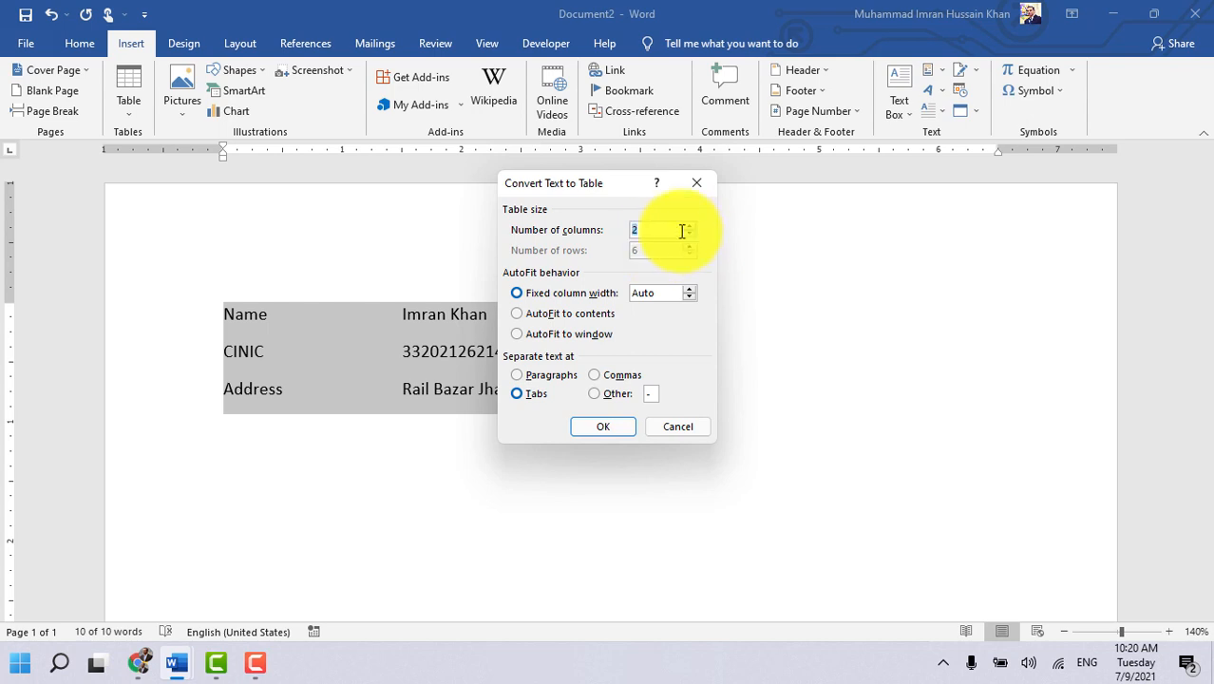
{"action": "left_click", "coordinate": [590, 427]}
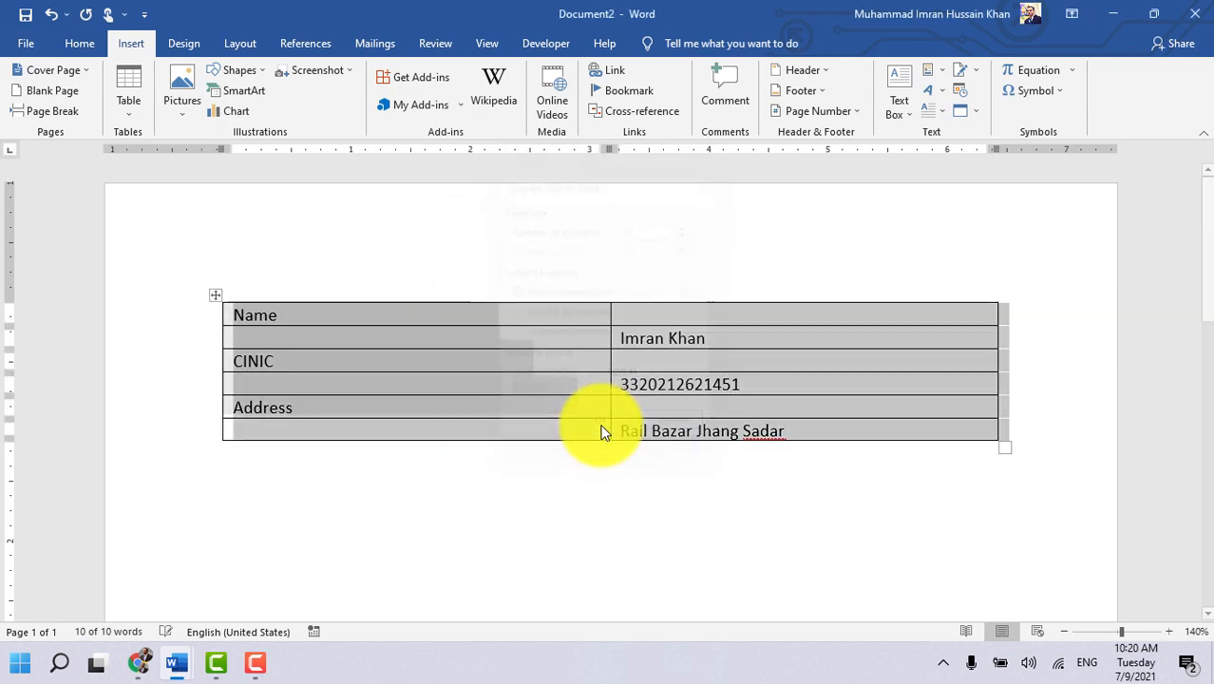
{"action": "left_click", "coordinate": [589, 489]}
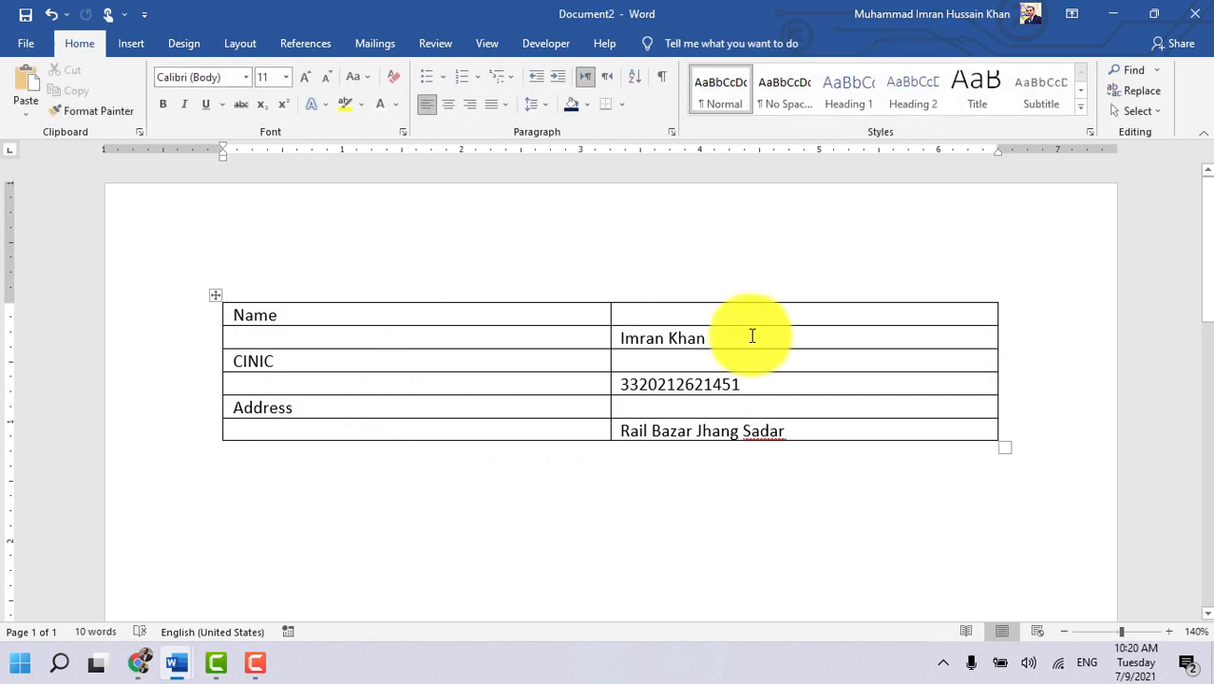
{"action": "key", "text": "ctrl+z"}
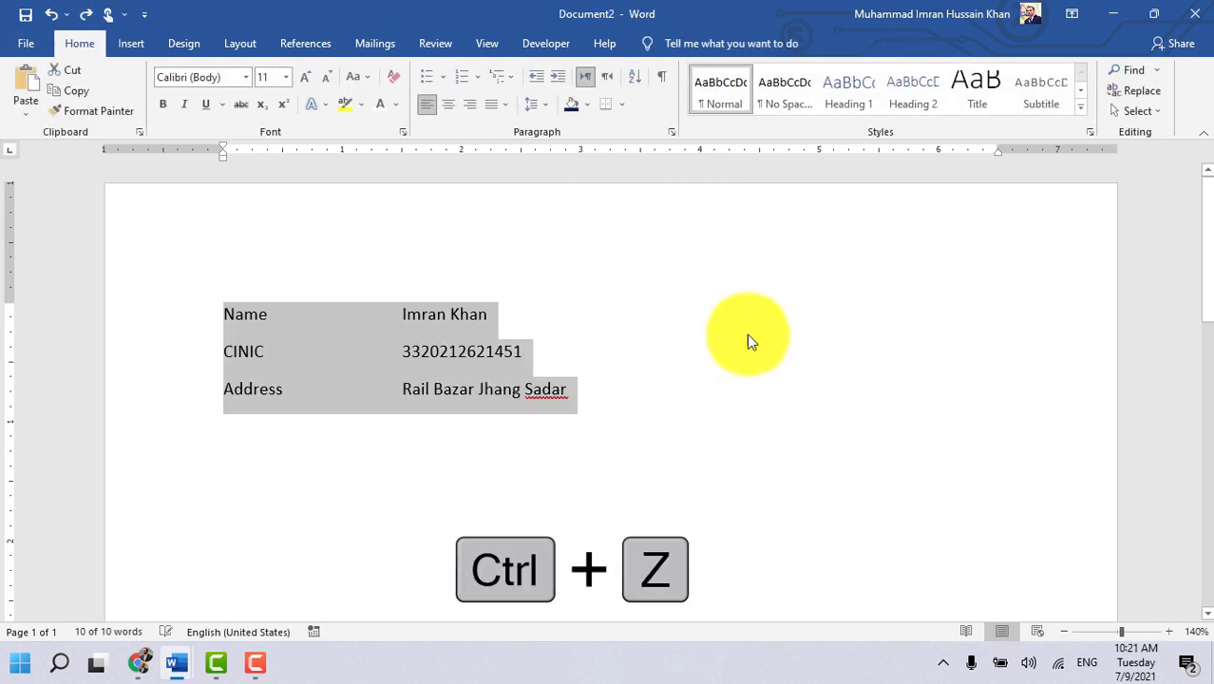
Step: Leave one tab between each label and its value, then select all three lines
{"action": "left_click", "coordinate": [381, 312]}
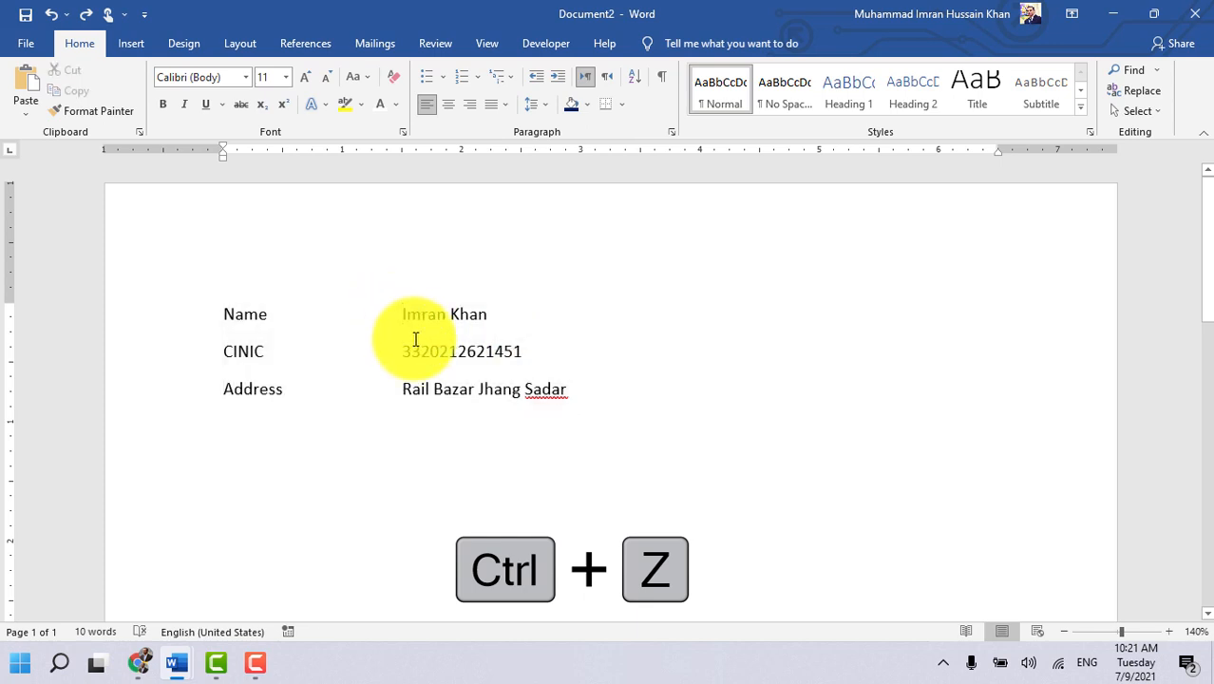
{"action": "key", "text": "BackSpace"}
{"action": "key", "text": "BackSpace"}
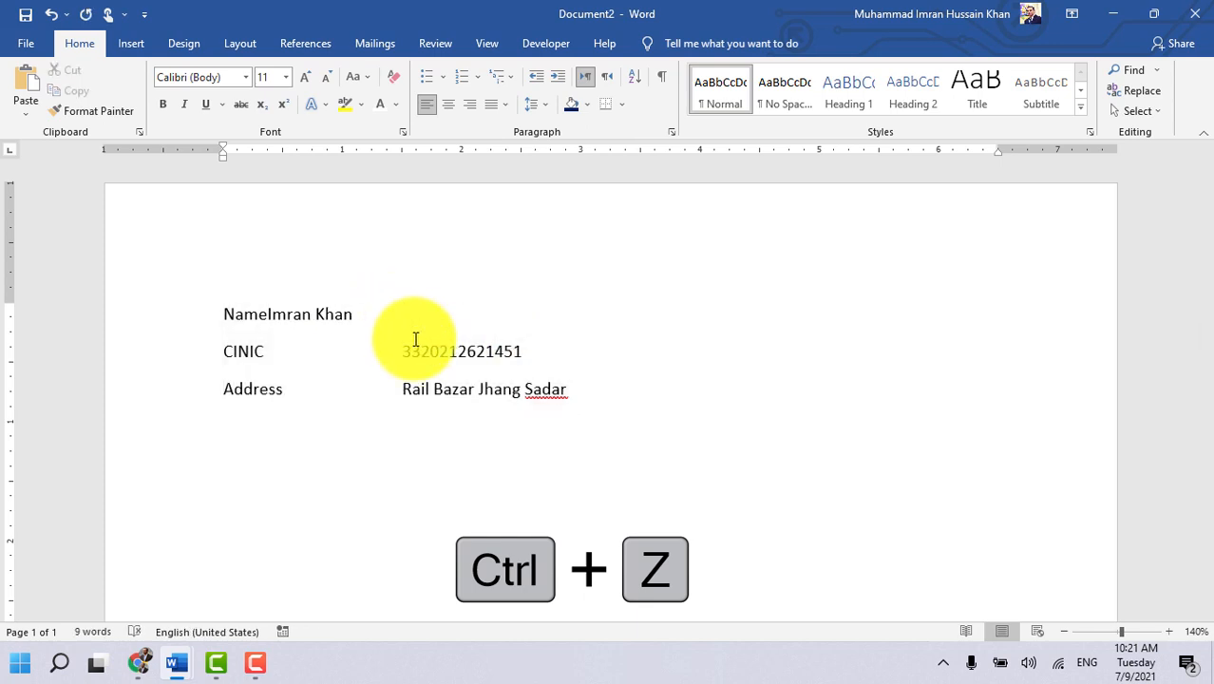
{"action": "key", "text": "Tab"}
{"action": "left_click", "coordinate": [402, 352]}
{"action": "key", "text": "BackSpace"}
{"action": "key", "text": "BackSpace"}
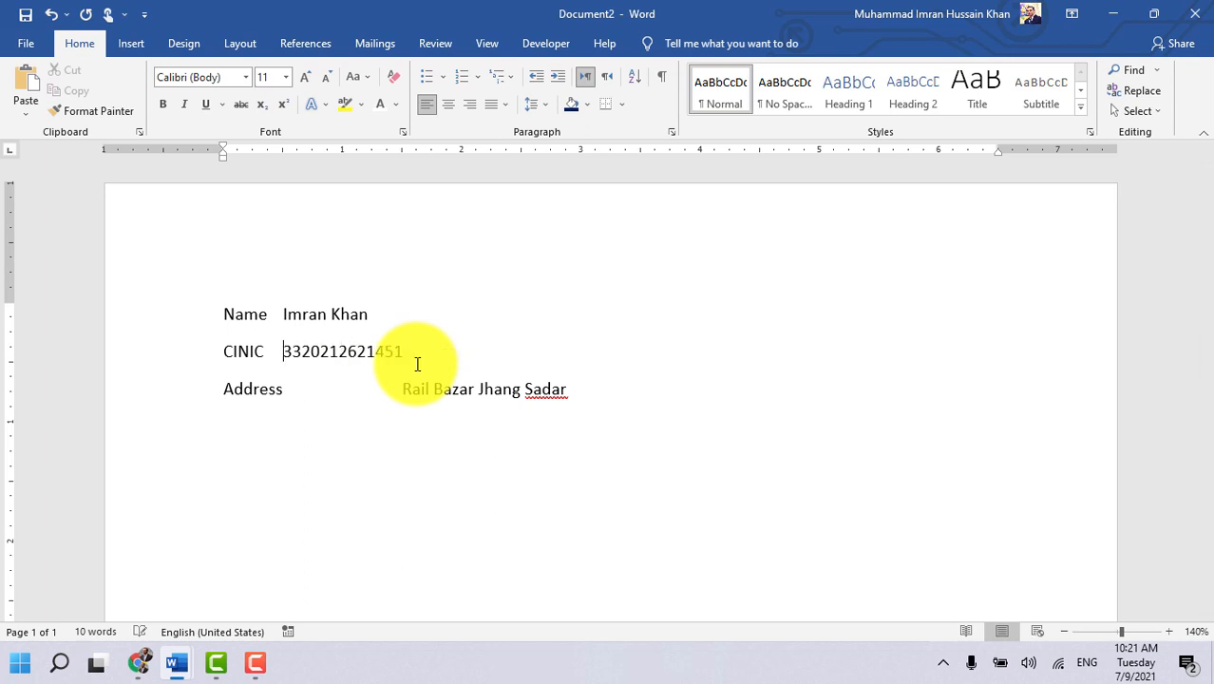
{"action": "key", "text": "BackSpace"}
{"action": "key", "text": "Tab"}
{"action": "left_click_drag", "start_coordinate": [402, 390], "coordinate": [352, 394]}
{"action": "key", "text": "BackSpace"}
{"action": "key", "text": "BackSpace"}
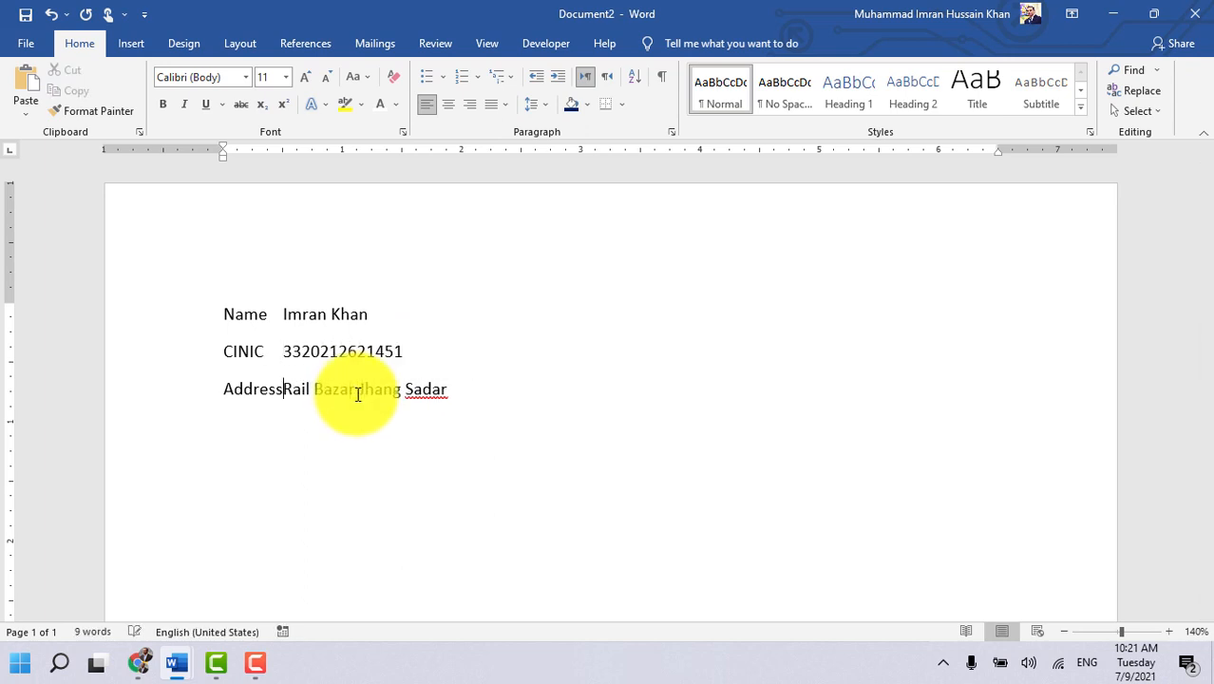
{"action": "key", "text": "Tab"}
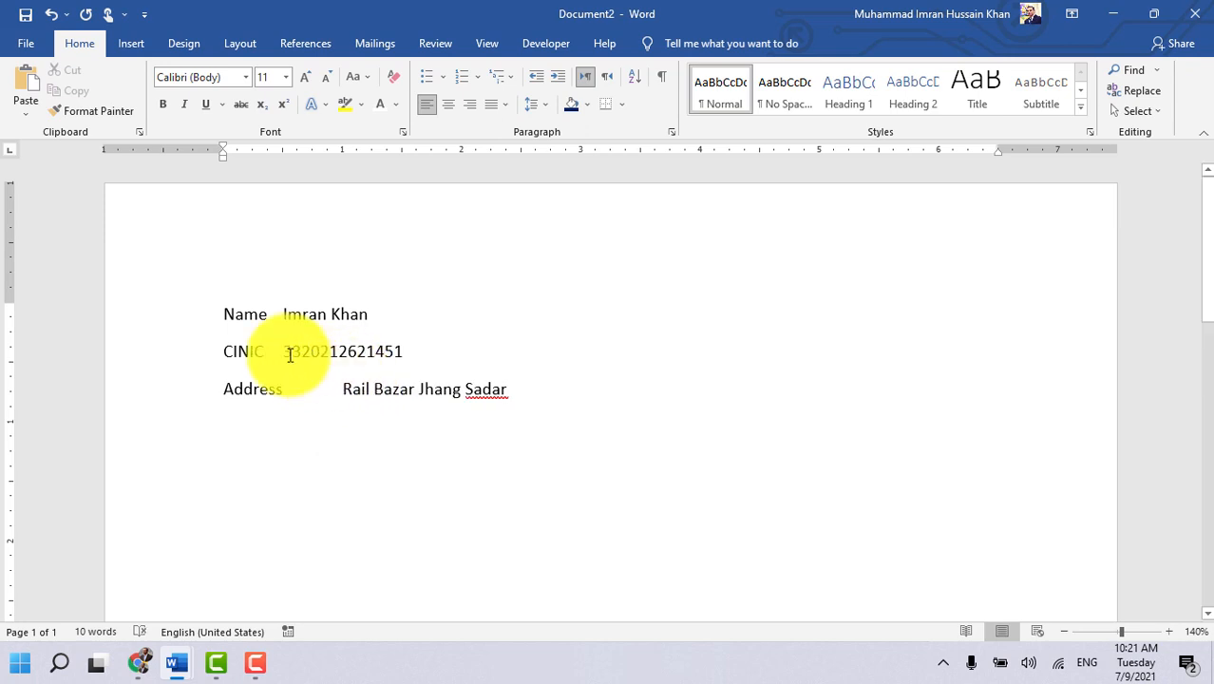
{"action": "left_click_drag", "start_coordinate": [226, 309], "coordinate": [543, 385]}
Step: Convert the three lines into a table with 3 columns, separating text at Tabs
{"action": "left_click", "coordinate": [133, 43]}
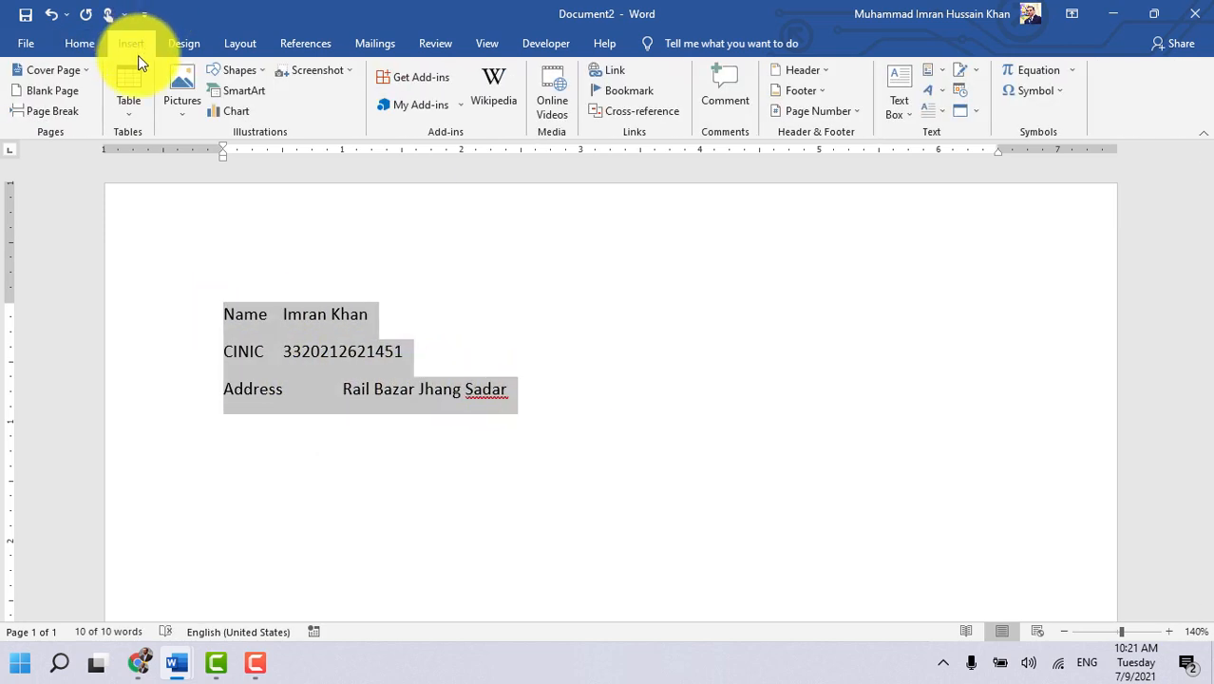
{"action": "left_click", "coordinate": [129, 95]}
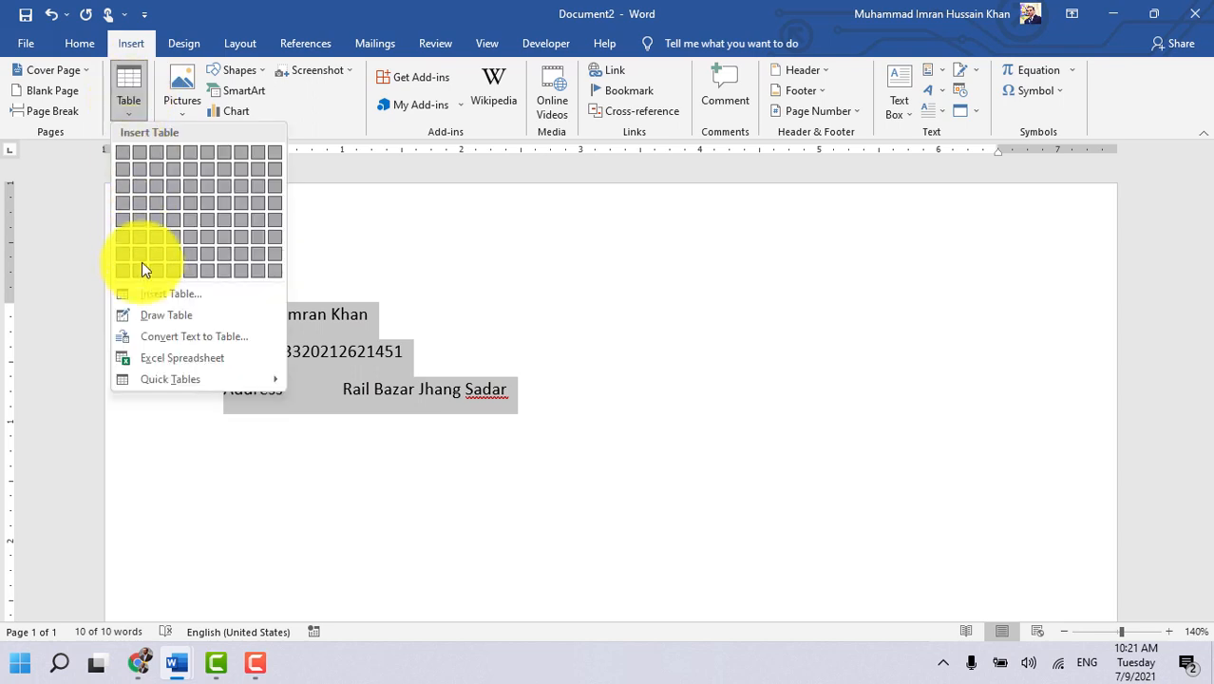
{"action": "left_click", "coordinate": [199, 336]}
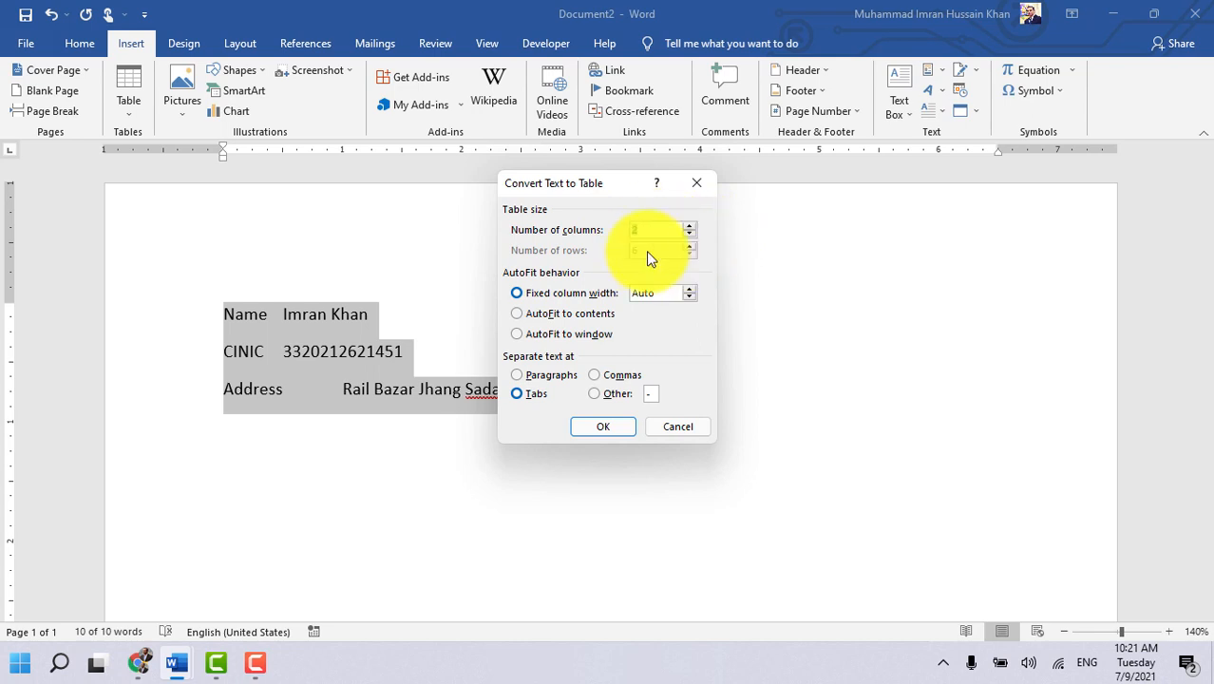
{"action": "left_click", "coordinate": [690, 226]}
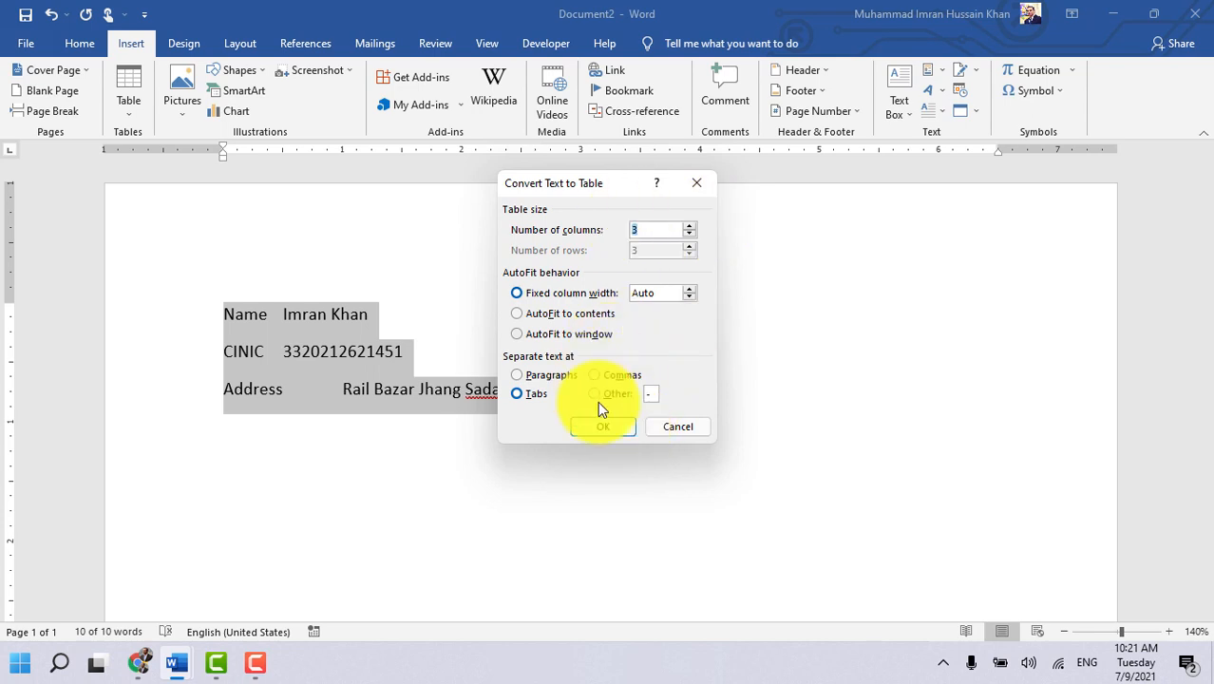
{"action": "left_click", "coordinate": [527, 374]}
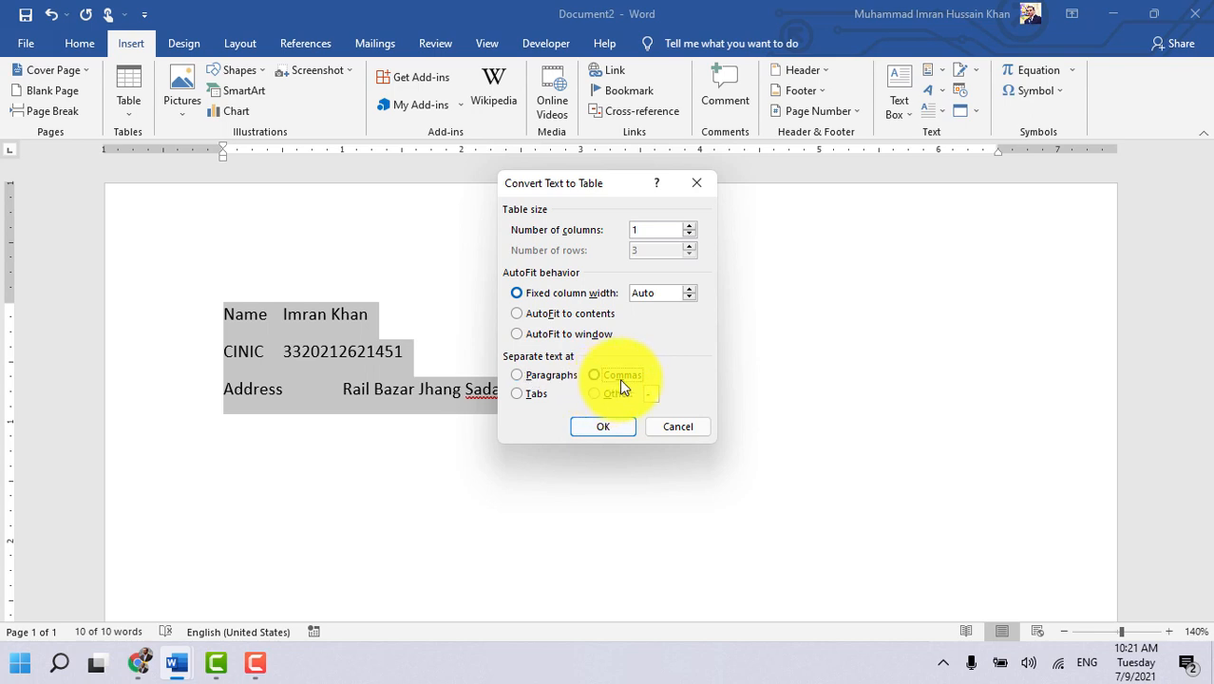
{"action": "left_click", "coordinate": [616, 394]}
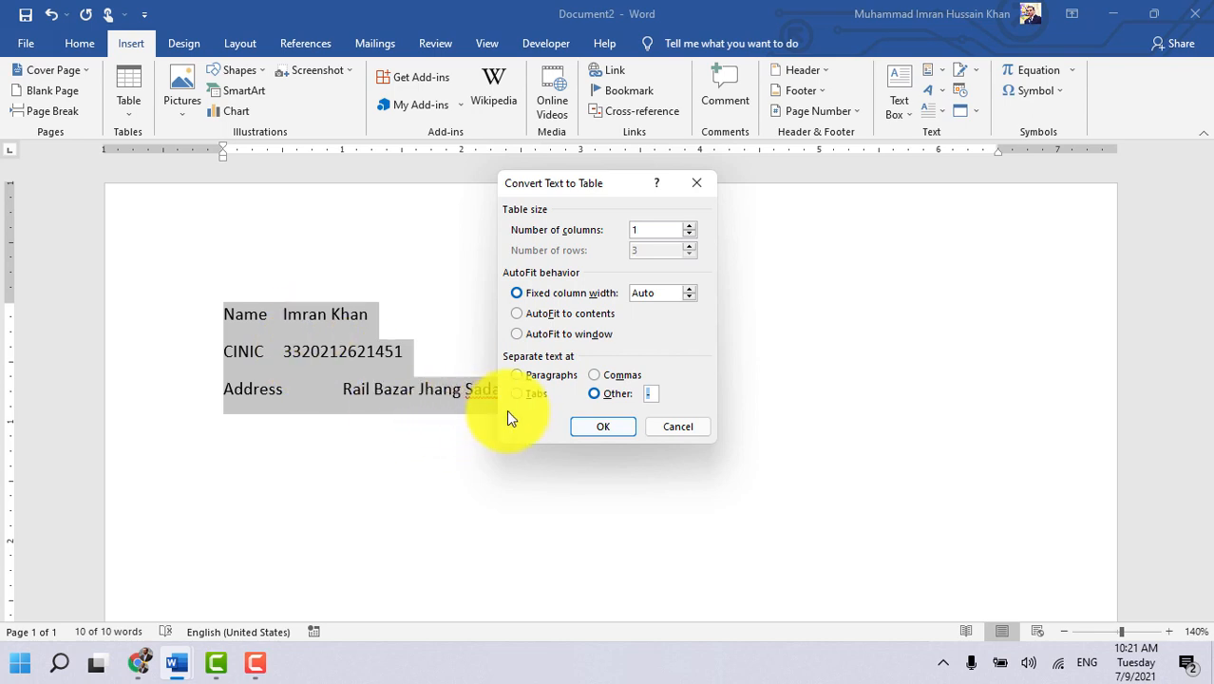
{"action": "left_click", "coordinate": [523, 397]}
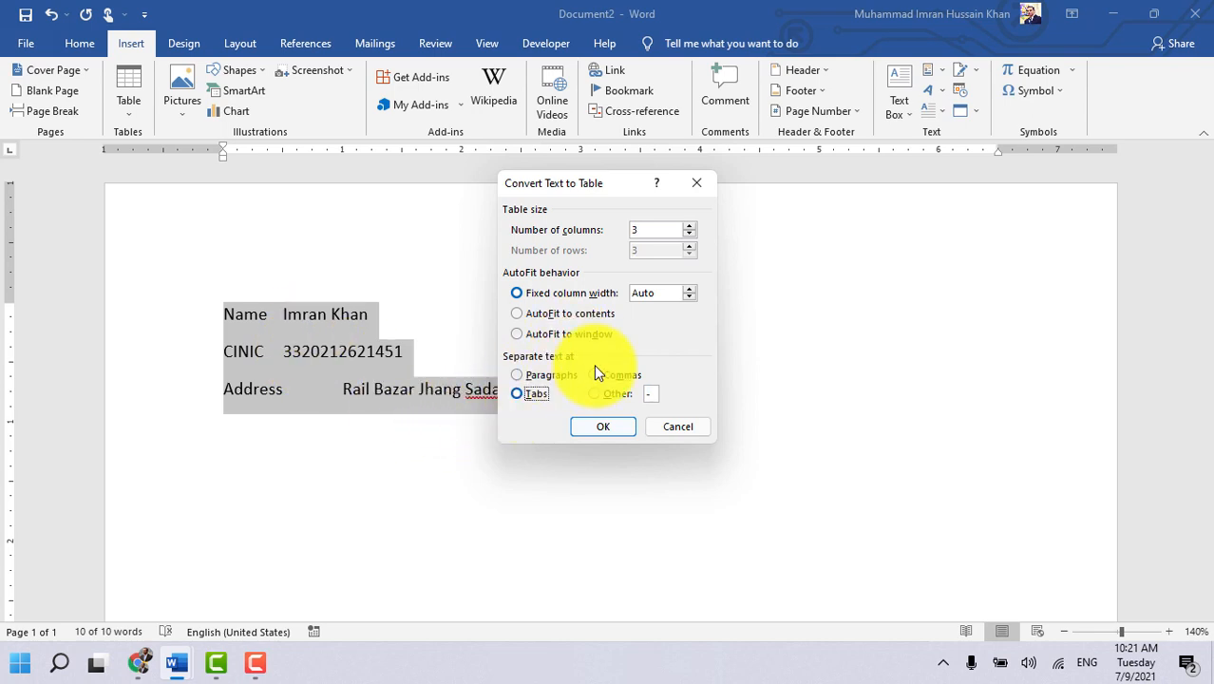
{"action": "left_click", "coordinate": [604, 428]}
{"action": "left_click", "coordinate": [570, 408]}
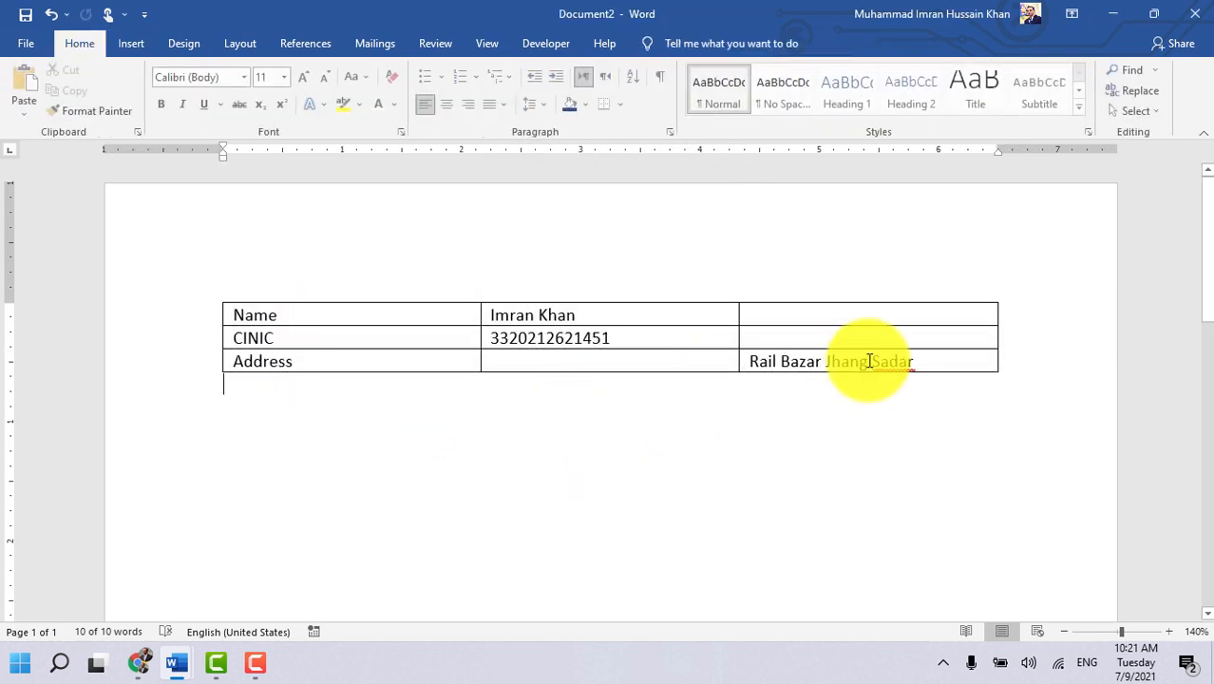
{"action": "left_click", "coordinate": [270, 316]}
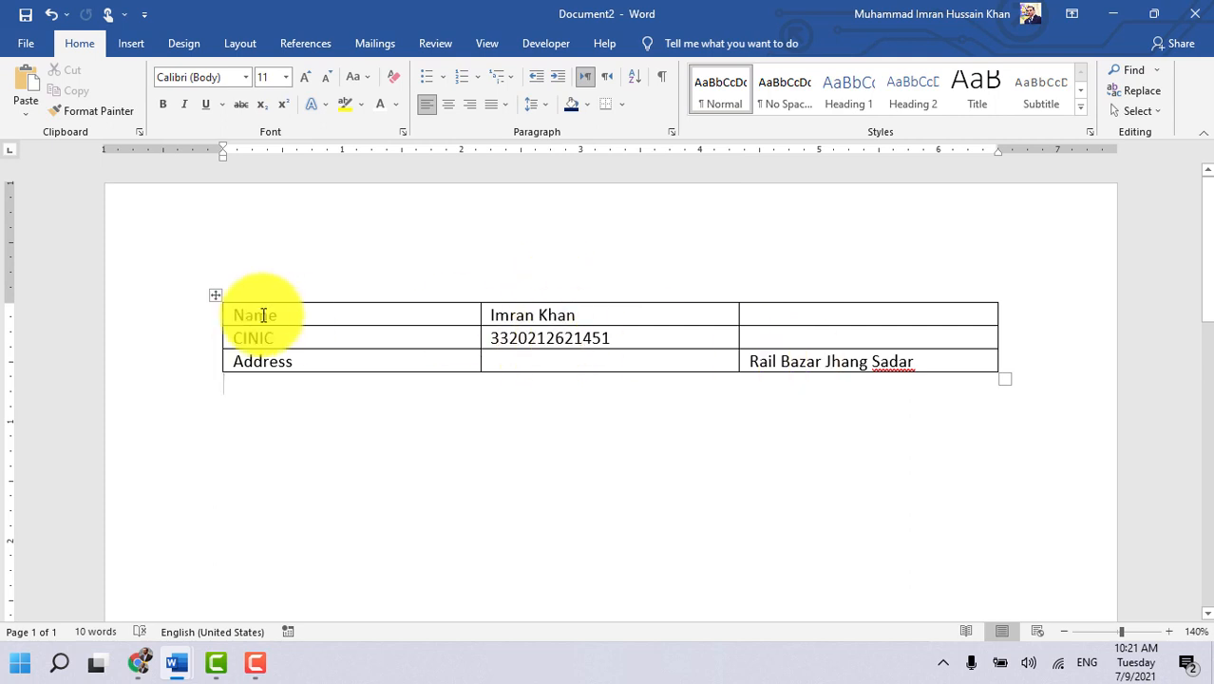
Step: Move the address value from the third column into the middle cell beside Address
{"action": "left_click", "coordinate": [750, 359]}
{"action": "left_click_drag", "start_coordinate": [848, 362], "coordinate": [914, 361]}
{"action": "key", "text": "ctrl+x"}
{"action": "left_click", "coordinate": [634, 362]}
{"action": "key", "text": "ctrl+v"}
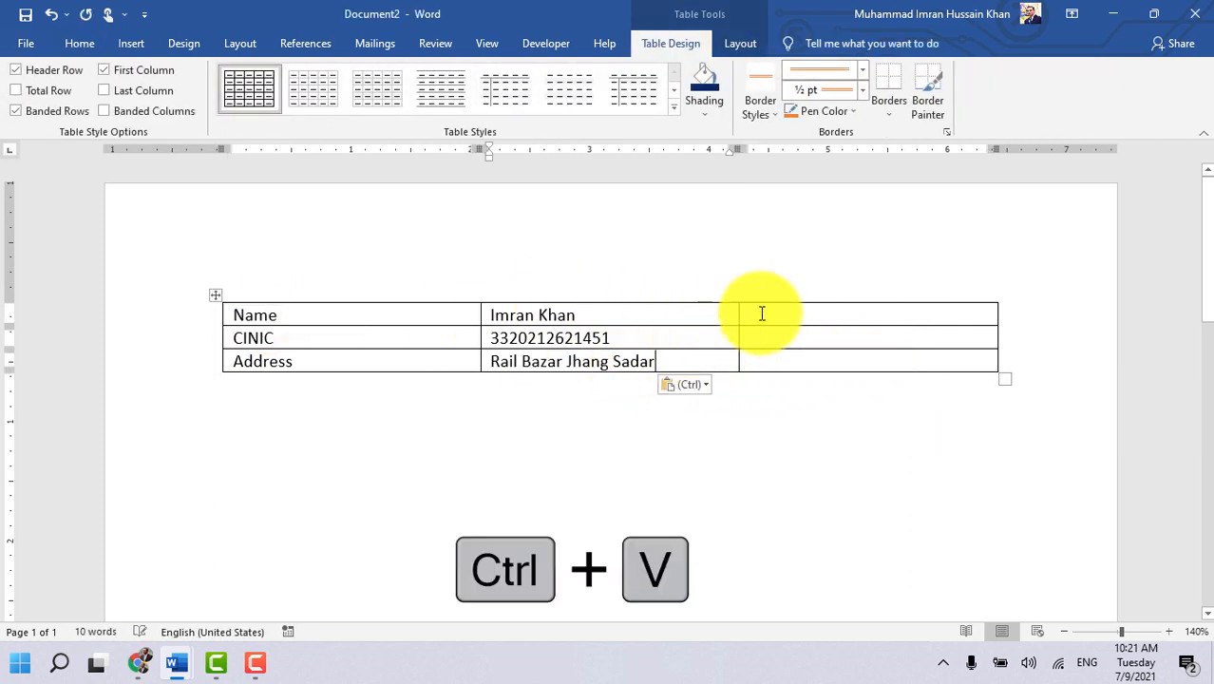
Step: Delete the empty right column and enlarge the table so its rows are taller
{"action": "left_click_drag", "start_coordinate": [813, 333], "coordinate": [764, 361]}
{"action": "left_click", "coordinate": [797, 311]}
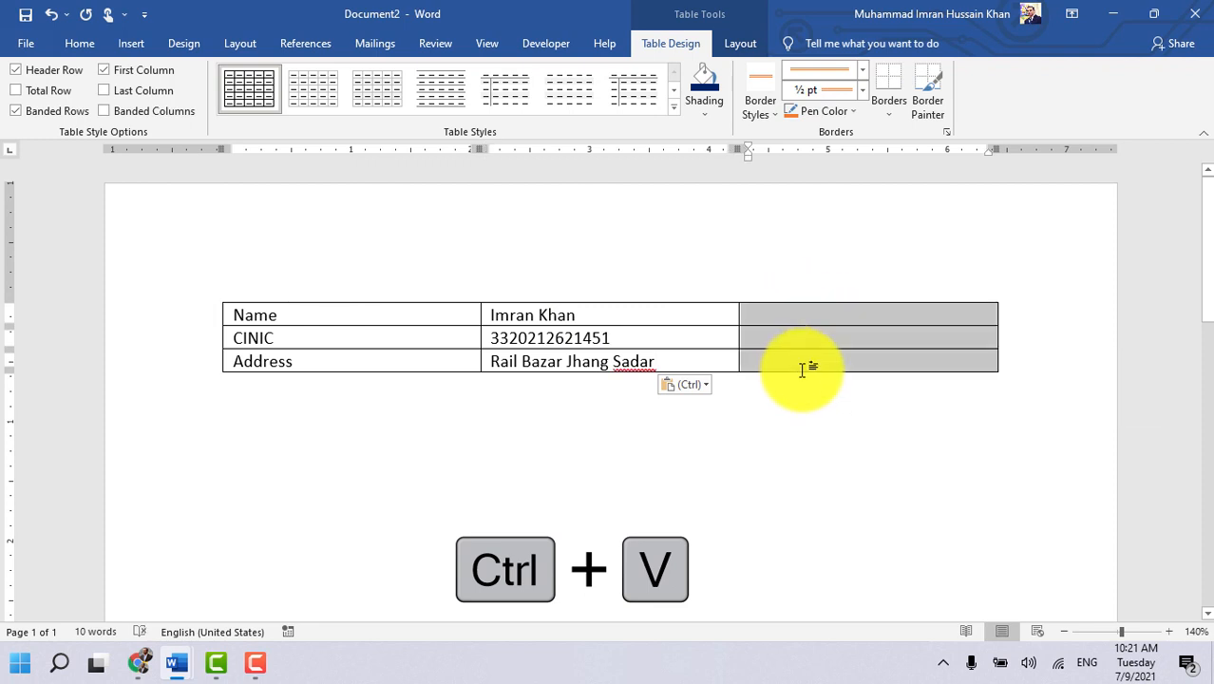
{"action": "left_click", "coordinate": [740, 43]}
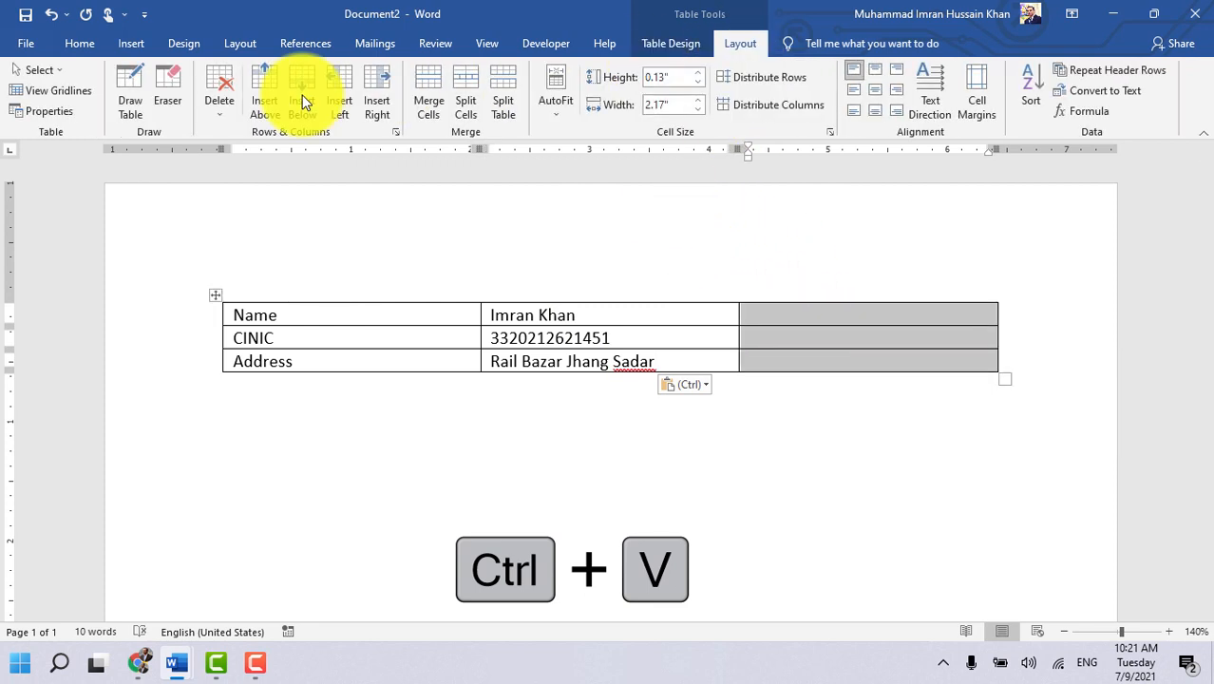
{"action": "left_click", "coordinate": [219, 103]}
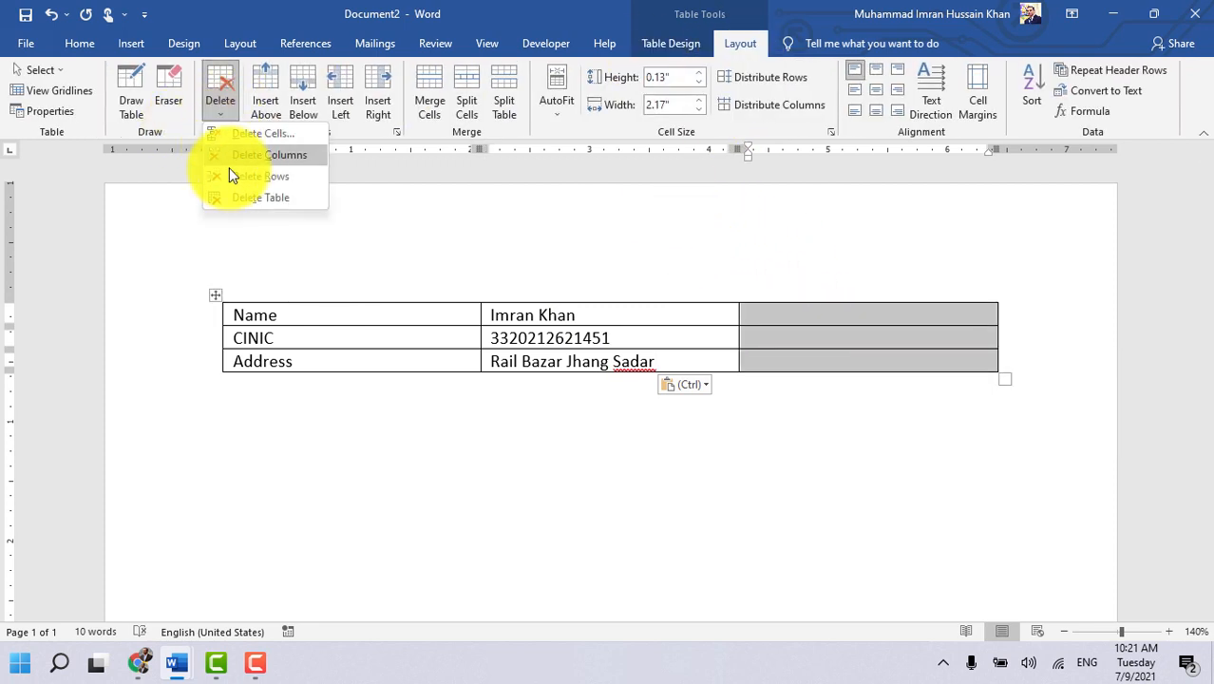
{"action": "left_click", "coordinate": [291, 154]}
{"action": "left_click_drag", "start_coordinate": [749, 382], "coordinate": [997, 456]}
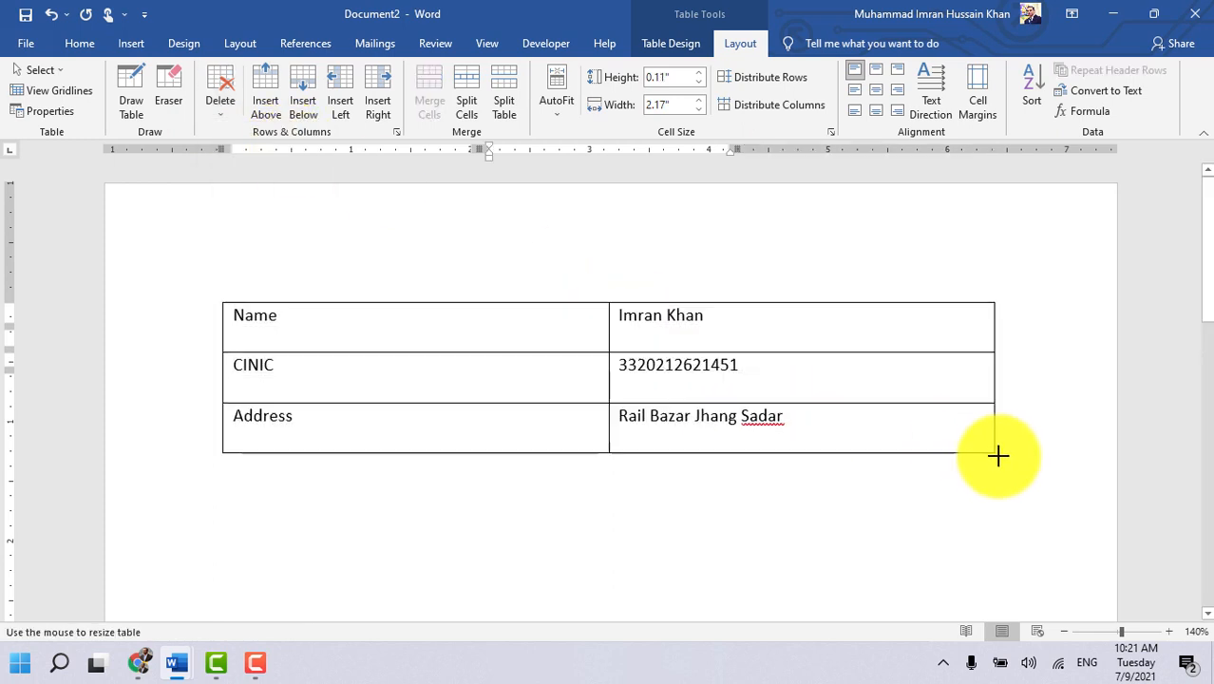
{"action": "left_click", "coordinate": [854, 488]}
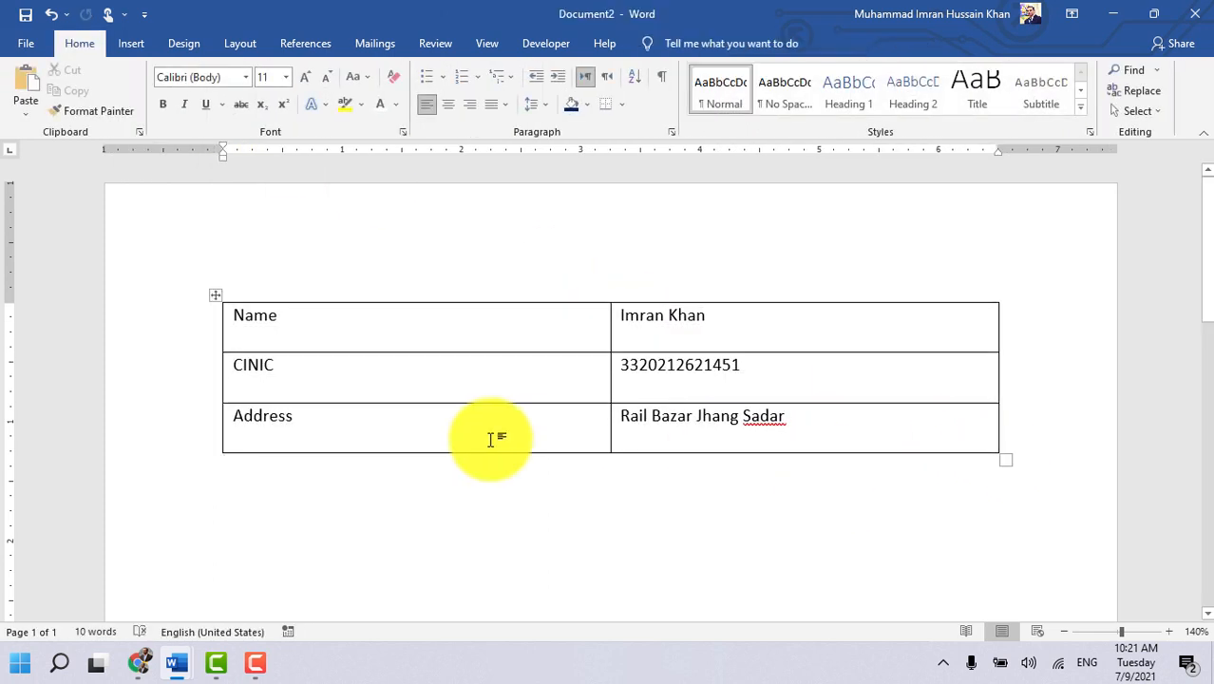
Step: Check the last bullet in Document1, then bring up Document3's Subjects and Marks table
{"action": "scroll", "coordinate": [491, 439], "scroll_direction": "down", "scroll_amount": 3}
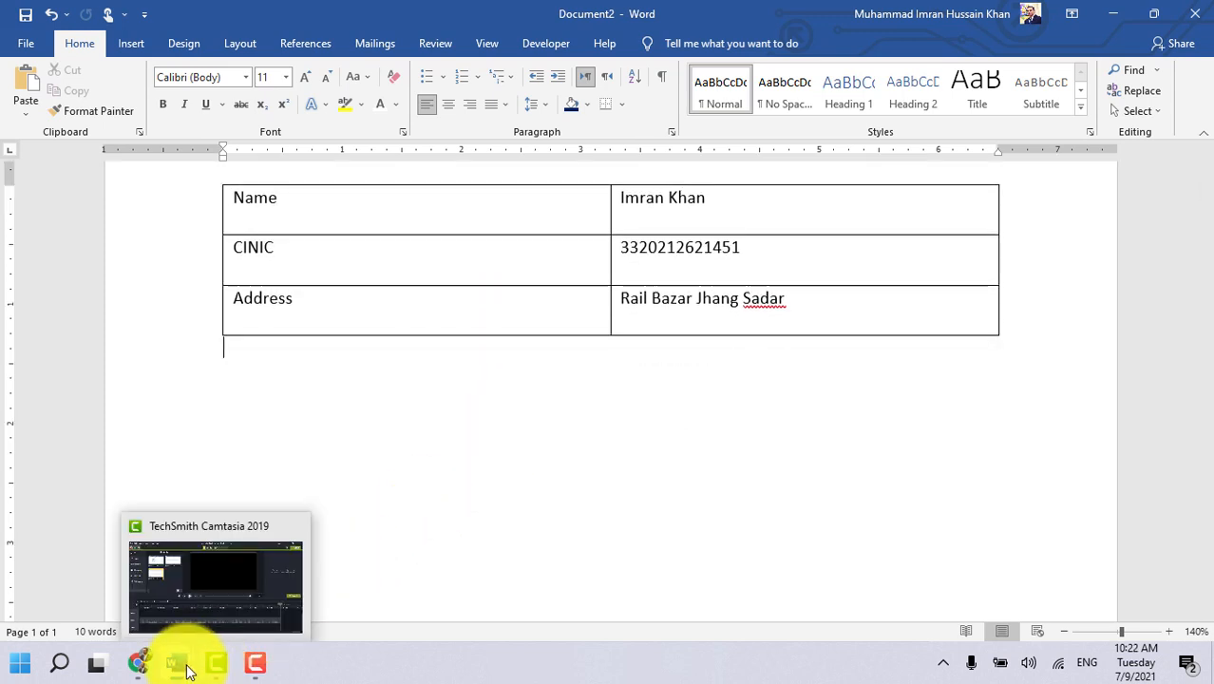
{"action": "mouse_move", "coordinate": [176, 662]}
{"action": "left_click", "coordinate": [106, 581]}
{"action": "left_click", "coordinate": [390, 464]}
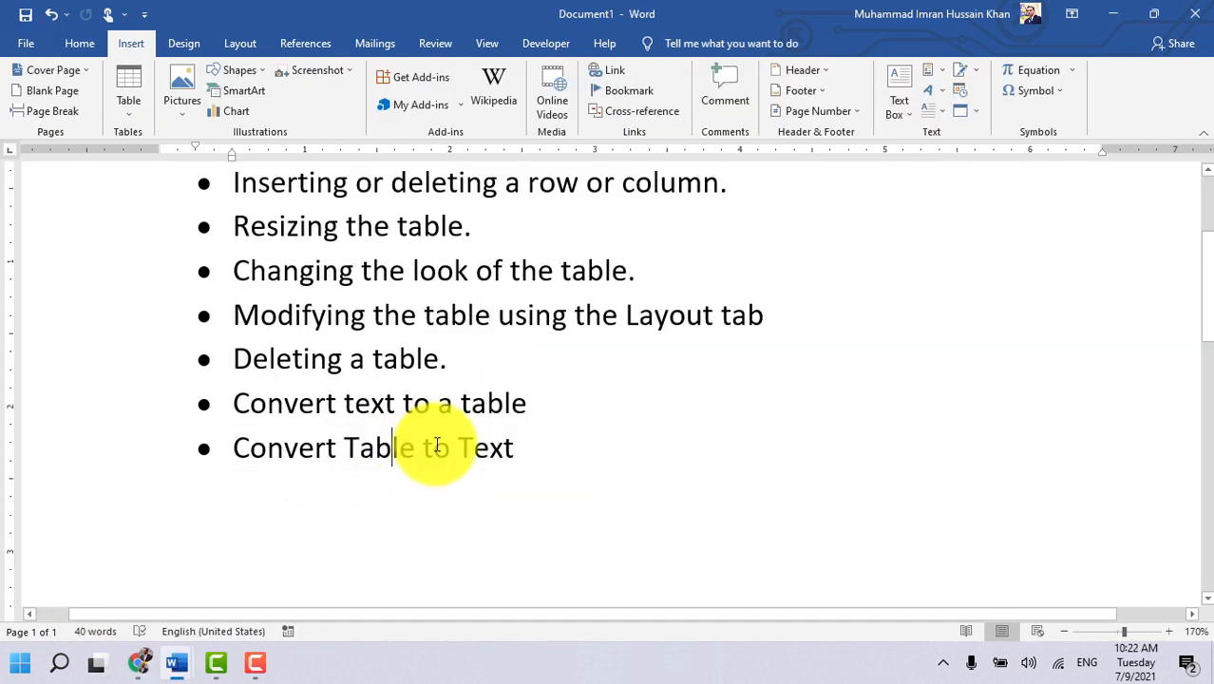
{"action": "mouse_move", "coordinate": [185, 662]}
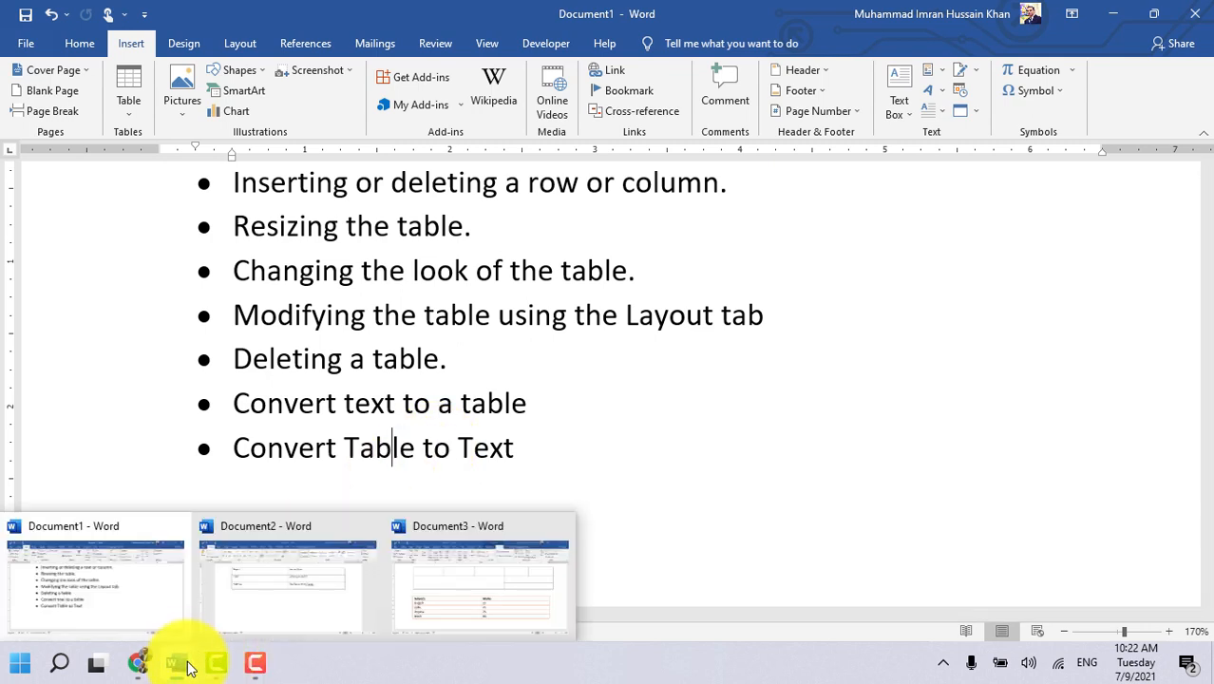
{"action": "left_click", "coordinate": [454, 613]}
Step: Convert the whole Subjects/Marks table to plain text, with tabs separating each subject from its mark
{"action": "scroll", "coordinate": [510, 570], "scroll_direction": "down", "scroll_amount": 3}
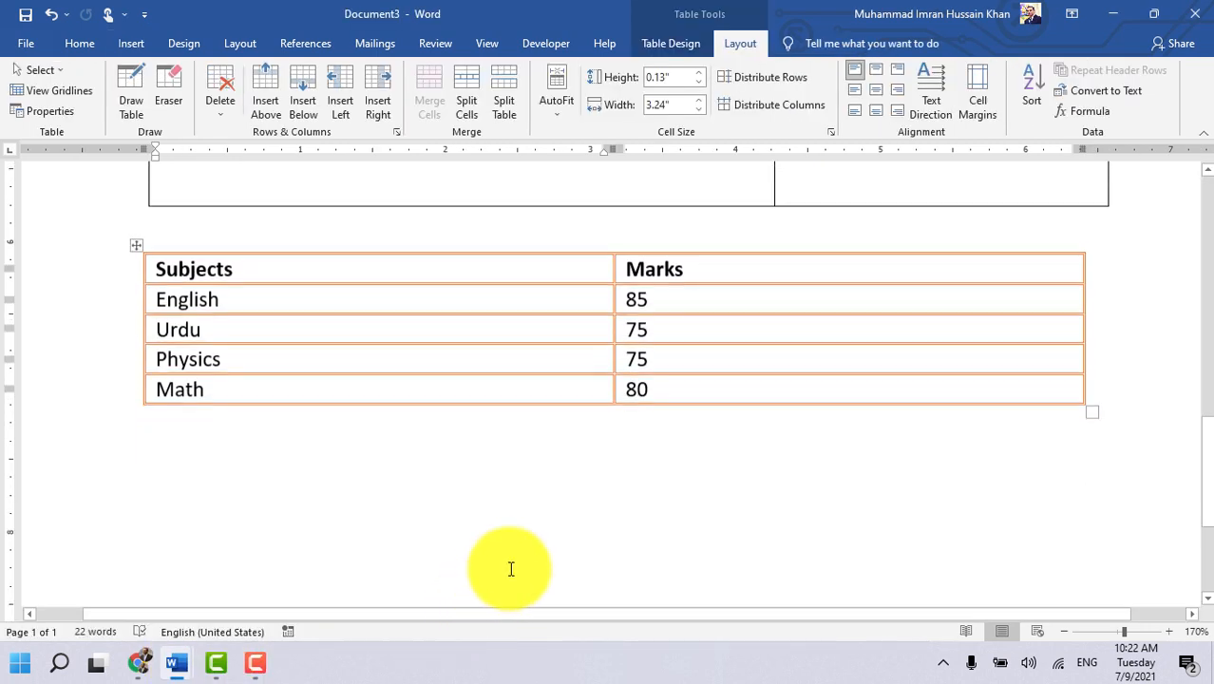
{"action": "left_click", "coordinate": [257, 250]}
{"action": "left_click", "coordinate": [137, 235]}
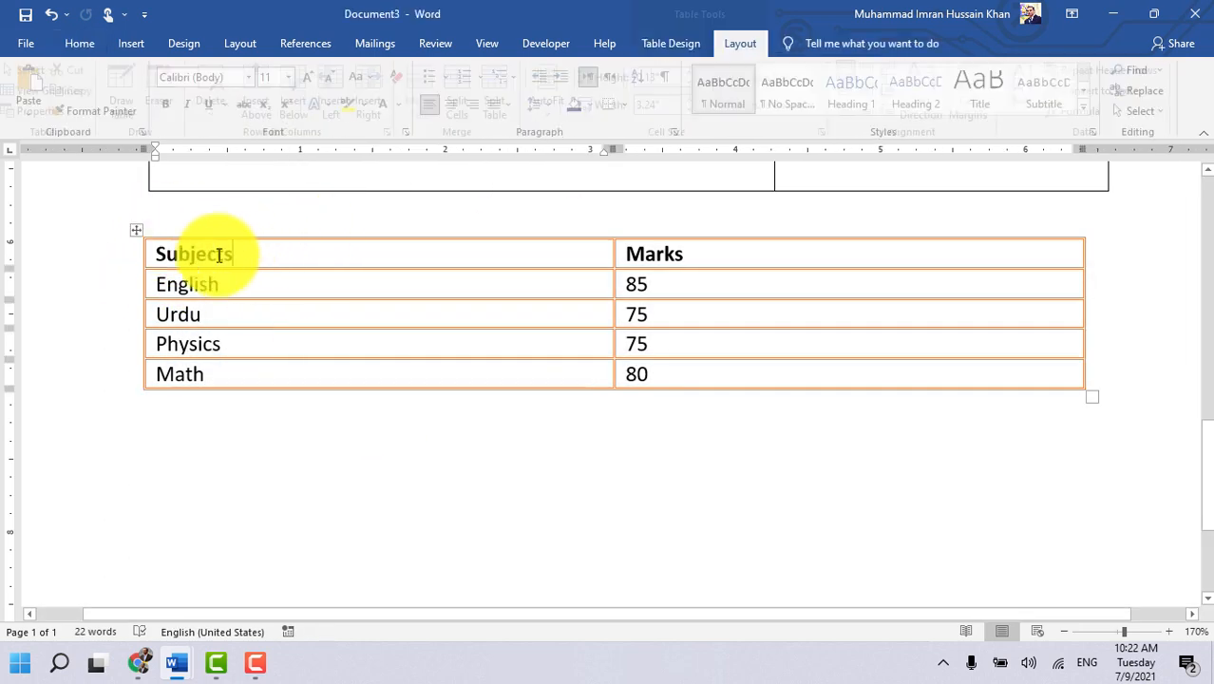
{"action": "left_click_drag", "start_coordinate": [168, 250], "coordinate": [705, 366]}
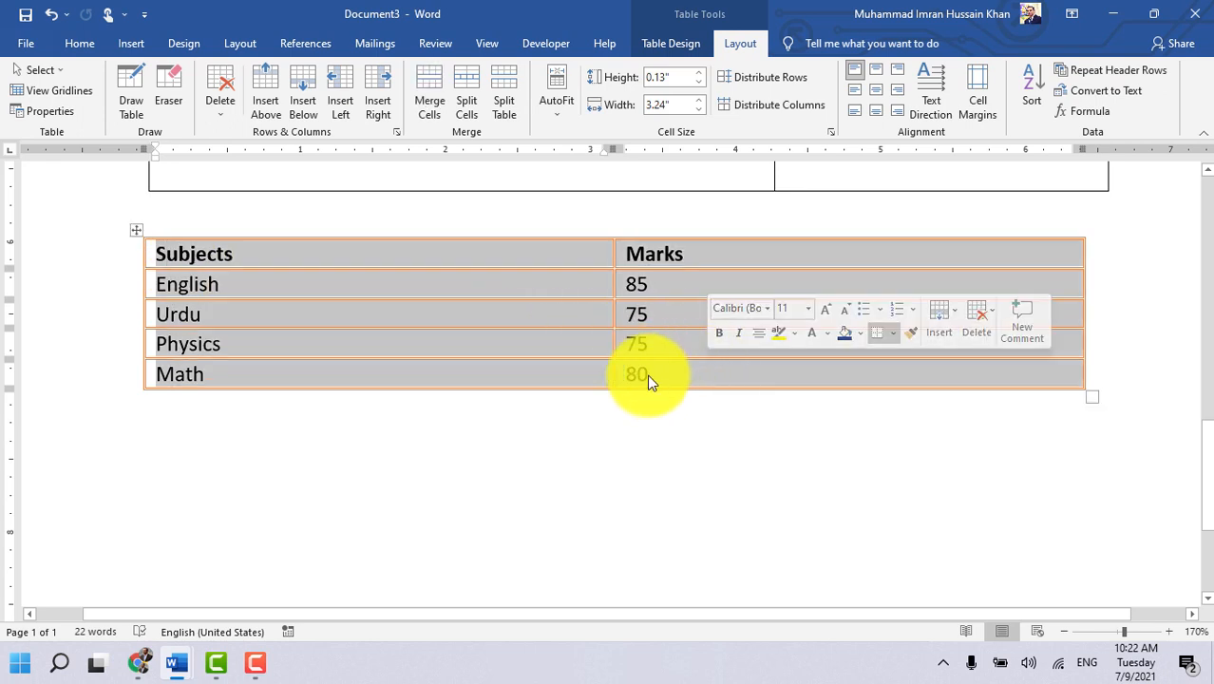
{"action": "left_click", "coordinate": [472, 367]}
{"action": "left_click", "coordinate": [138, 228]}
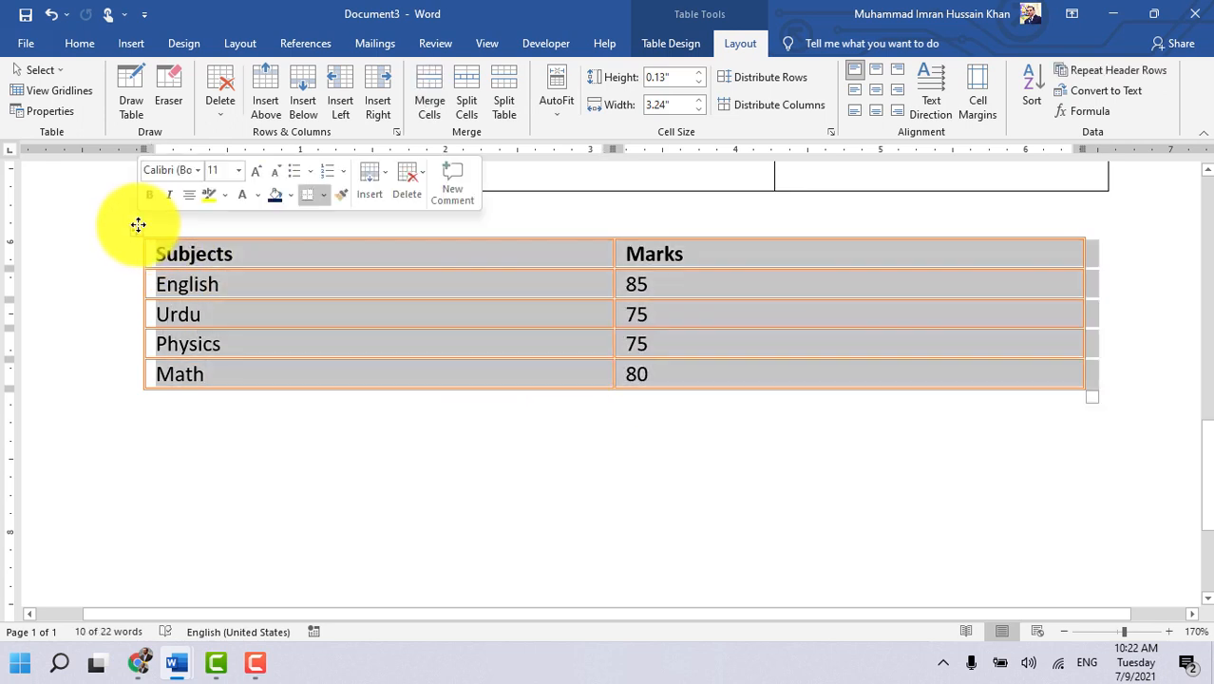
{"action": "left_click", "coordinate": [1127, 92]}
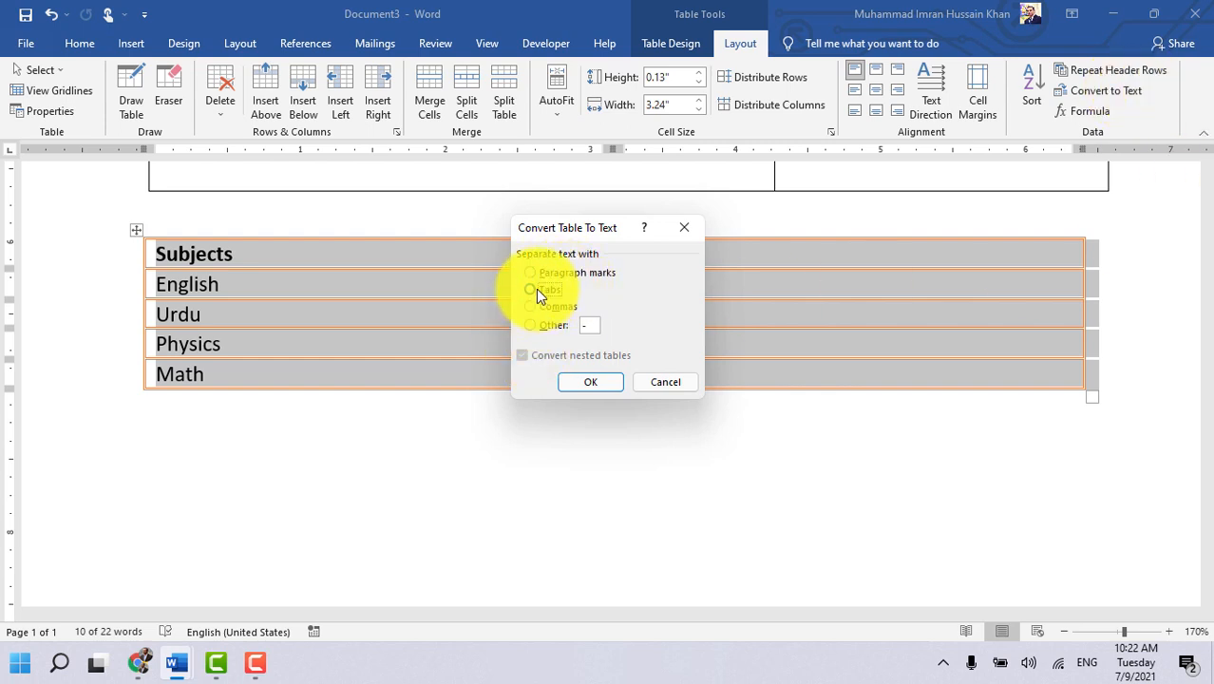
{"action": "left_click_drag", "start_coordinate": [568, 226], "coordinate": [705, 223]}
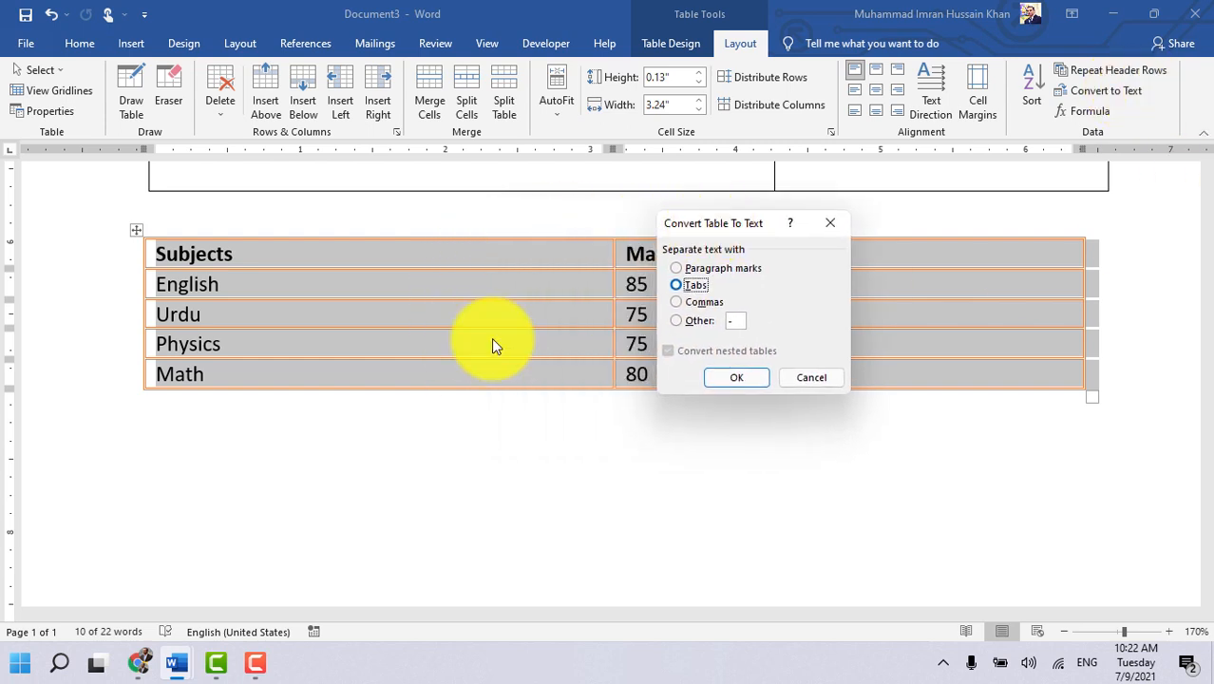
{"action": "left_click", "coordinate": [725, 378]}
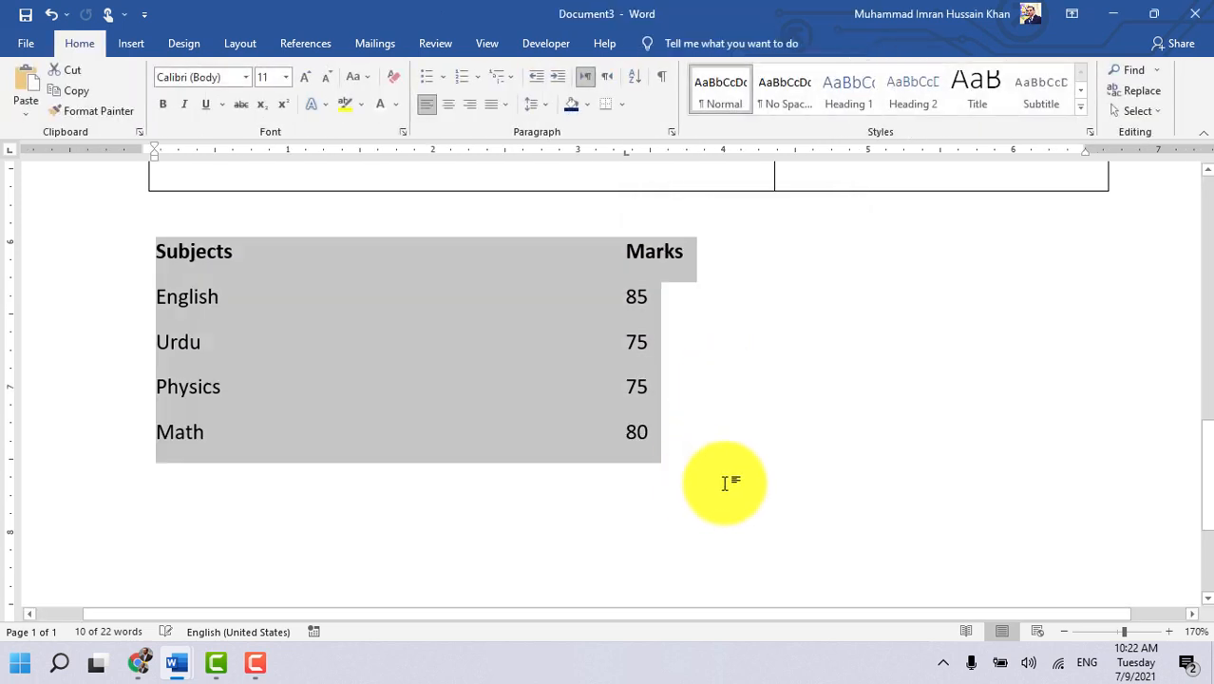
{"action": "left_click", "coordinate": [747, 480]}
{"action": "scroll", "coordinate": [746, 479], "scroll_direction": "down", "scroll_amount": 1}
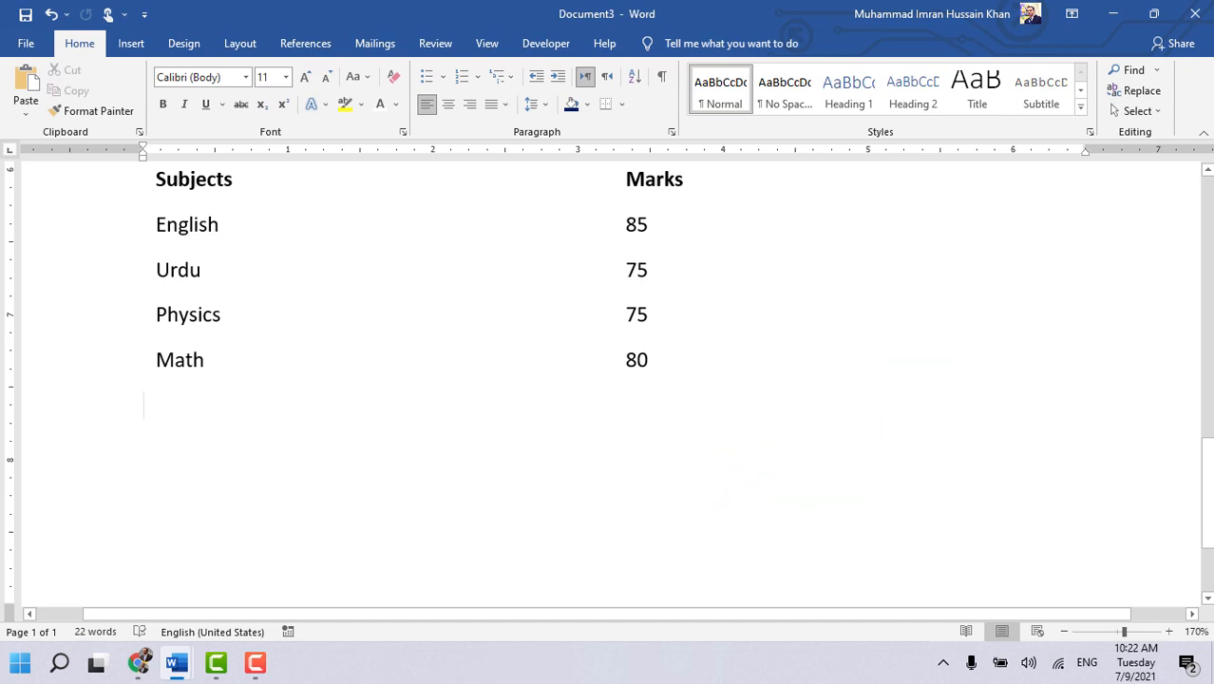
{"action": "scroll", "coordinate": [539, 426], "scroll_direction": "up", "scroll_amount": 5}
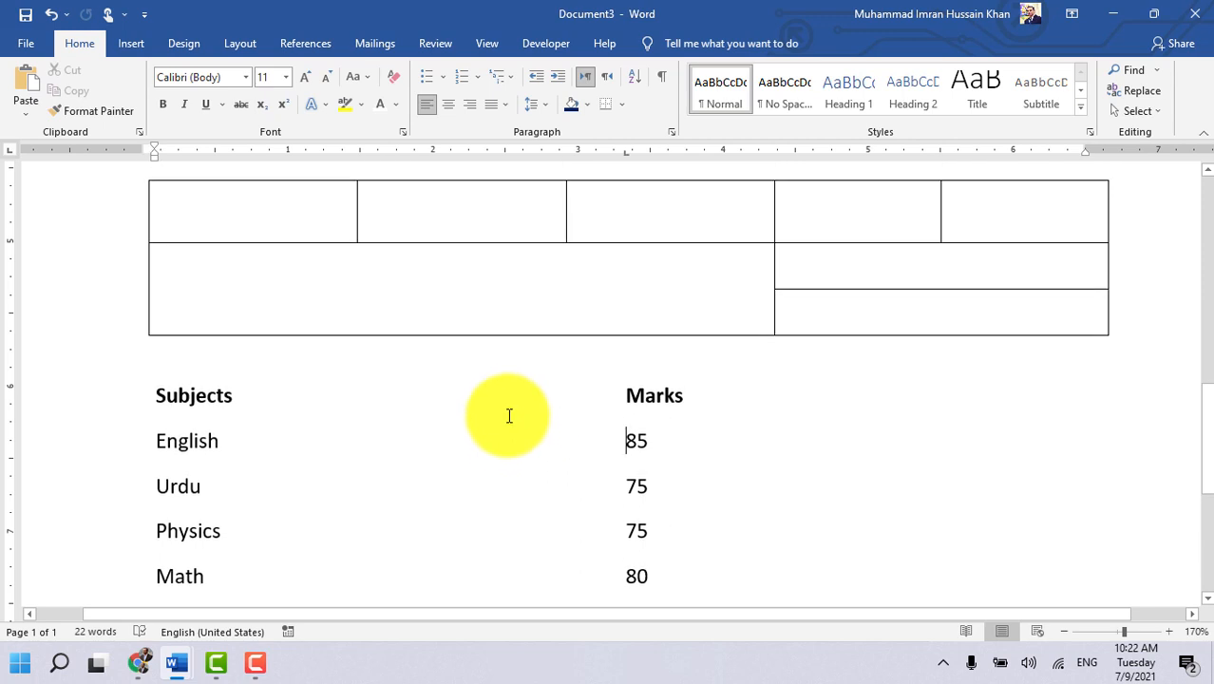
{"action": "left_click", "coordinate": [164, 395]}
{"action": "scroll", "coordinate": [568, 411], "scroll_direction": "down", "scroll_amount": 3}
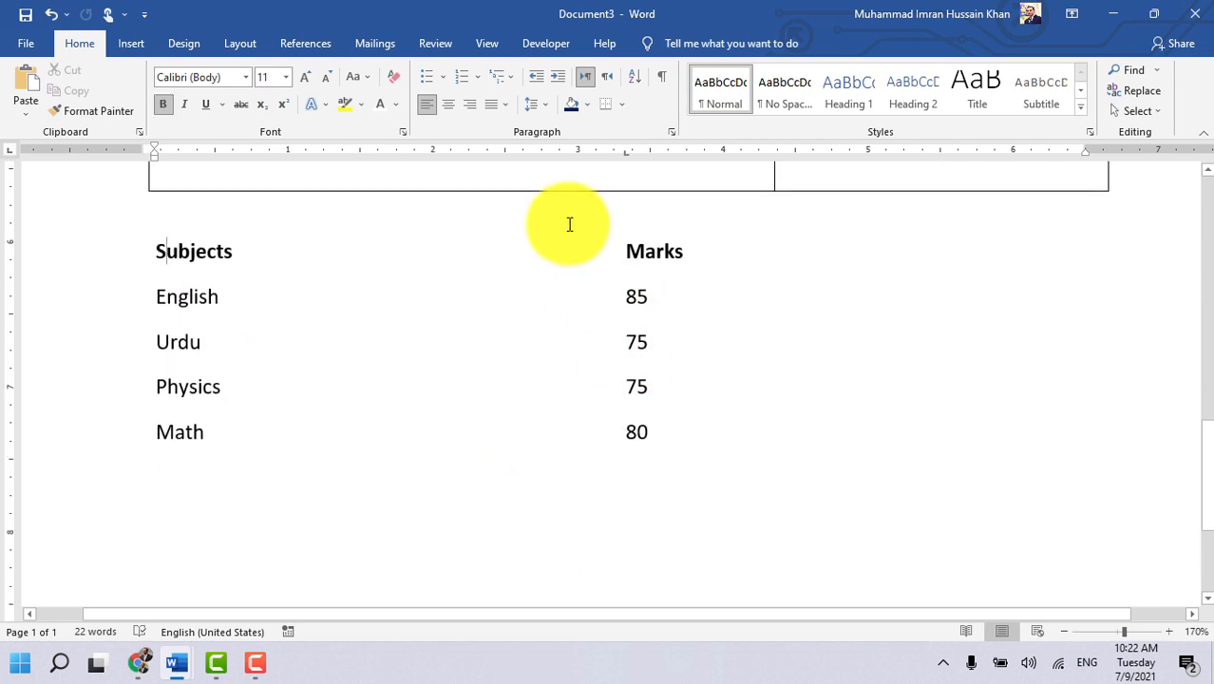
{"action": "left_click", "coordinate": [64, 256]}
{"action": "left_click", "coordinate": [197, 219]}
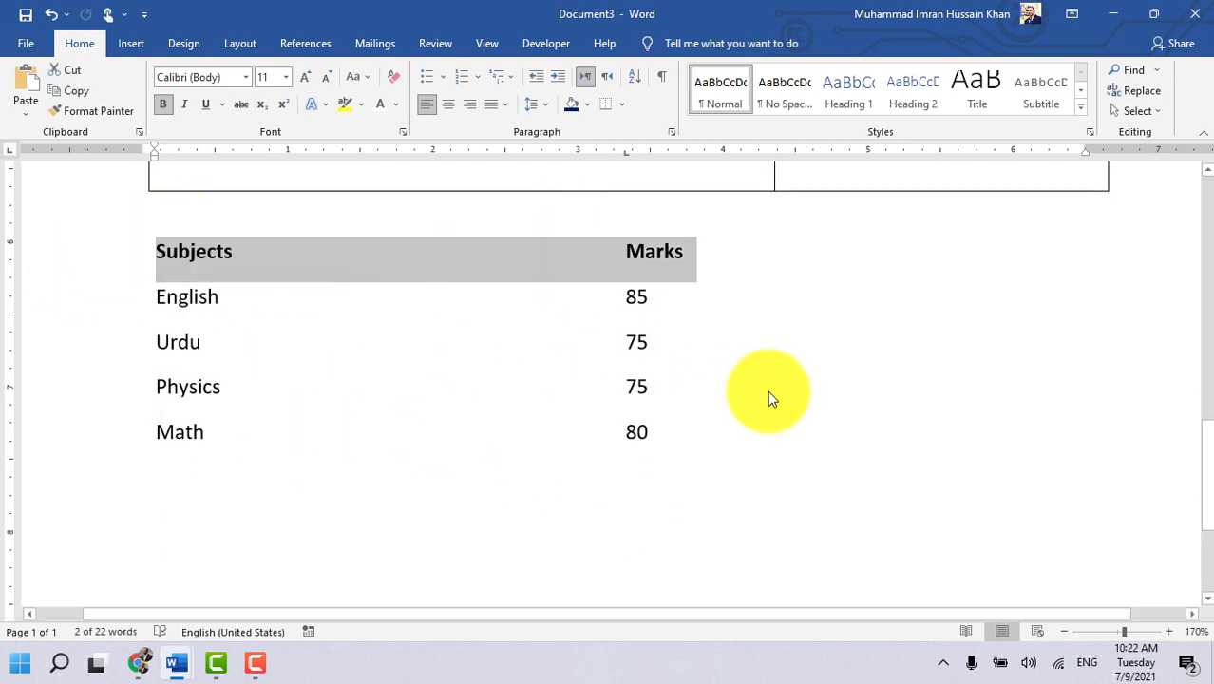
{"action": "scroll", "coordinate": [767, 391], "scroll_direction": "up", "scroll_amount": 3}
{"action": "left_click", "coordinate": [800, 552]}
{"action": "scroll", "coordinate": [800, 553], "scroll_direction": "down", "scroll_amount": 1}
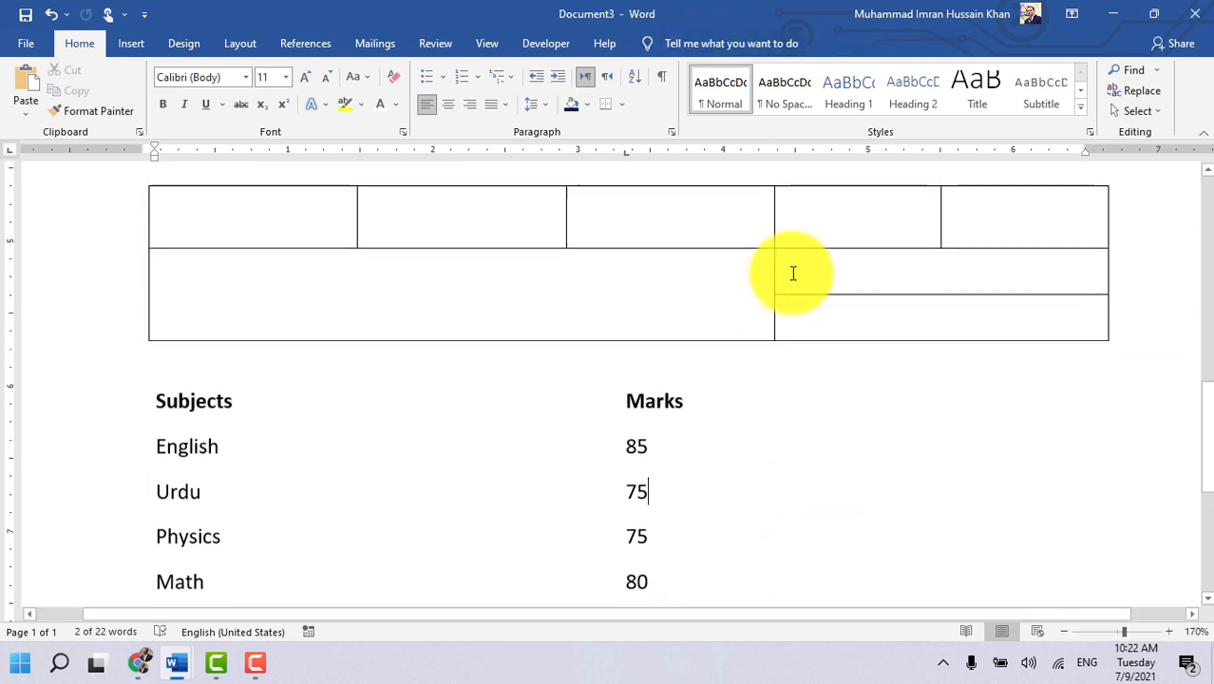
{"action": "left_click", "coordinate": [791, 265]}
{"action": "left_click", "coordinate": [742, 46]}
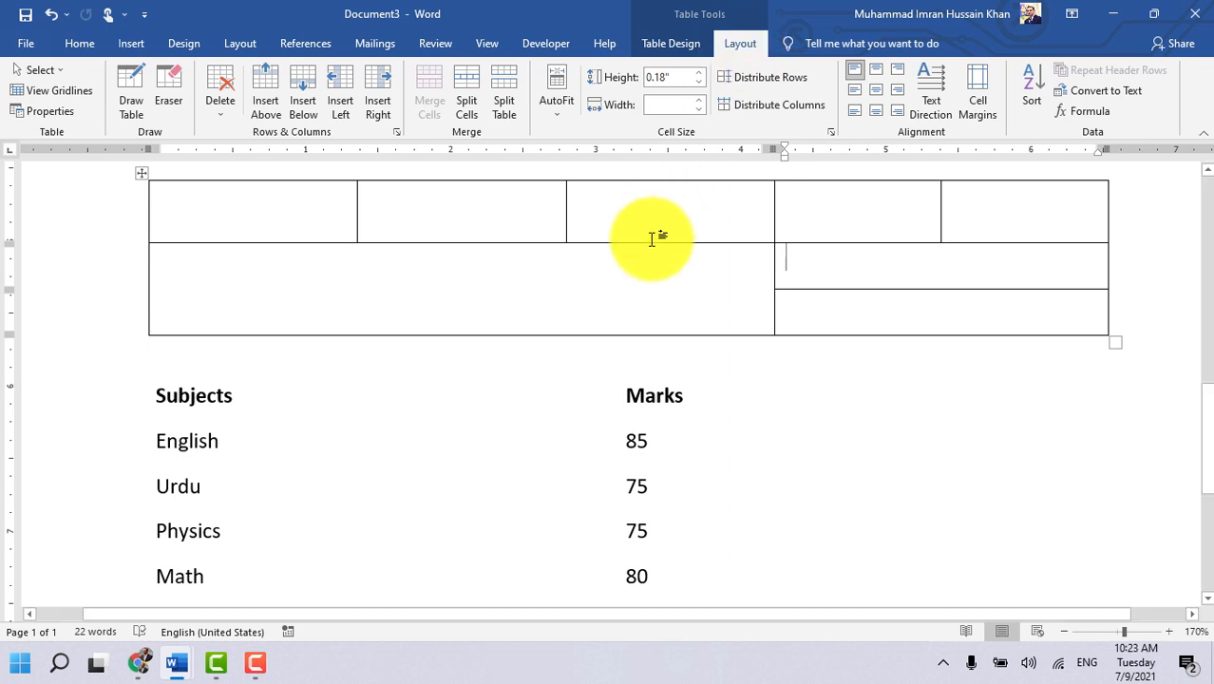
{"action": "scroll", "coordinate": [651, 239], "scroll_direction": "up", "scroll_amount": 3}
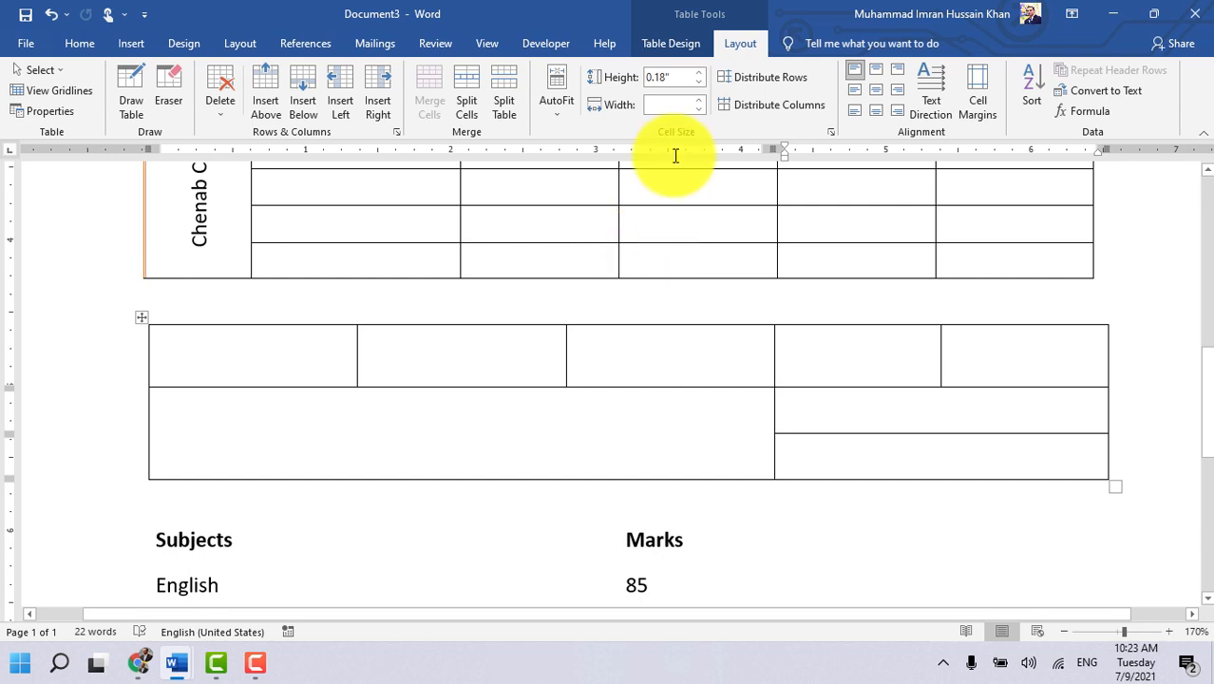
{"action": "left_click", "coordinate": [682, 46]}
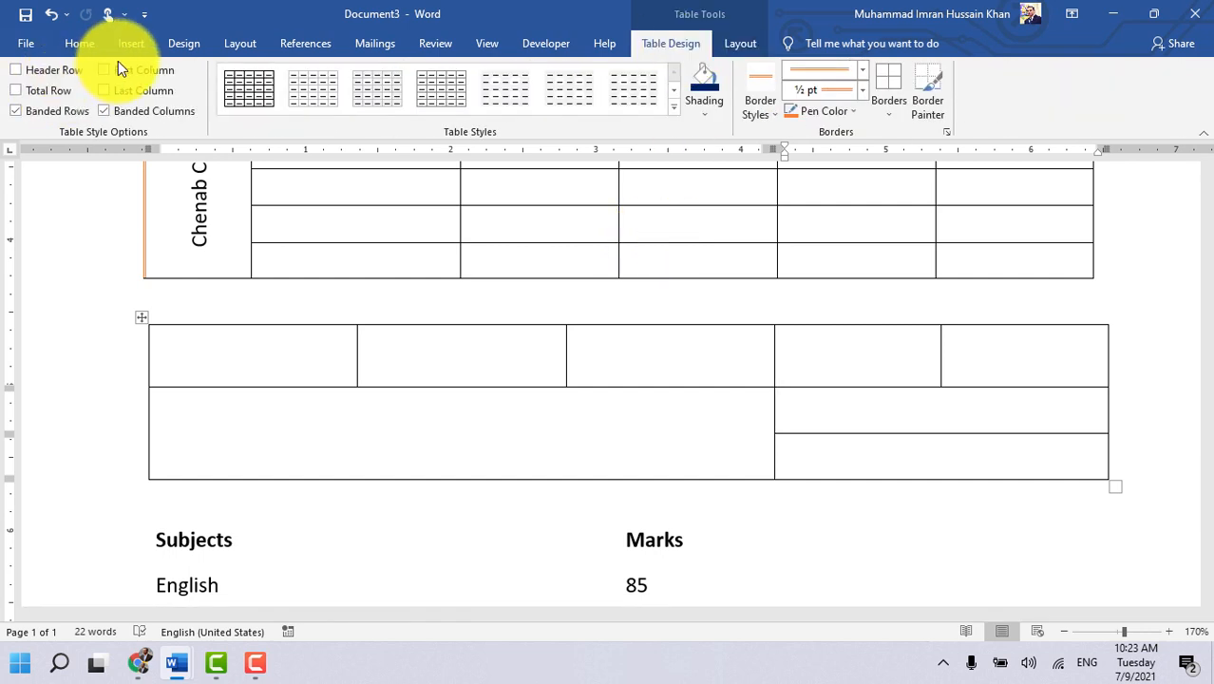
{"action": "left_click", "coordinate": [726, 48]}
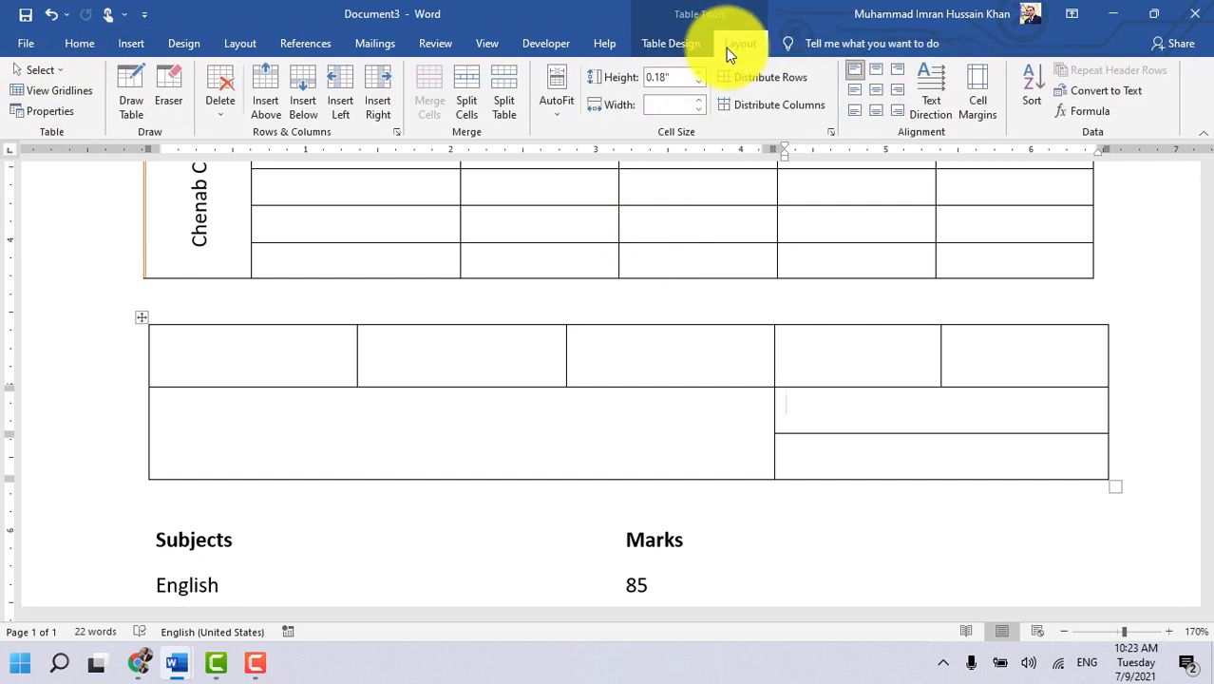
{"action": "scroll", "coordinate": [796, 490], "scroll_direction": "up", "scroll_amount": 2}
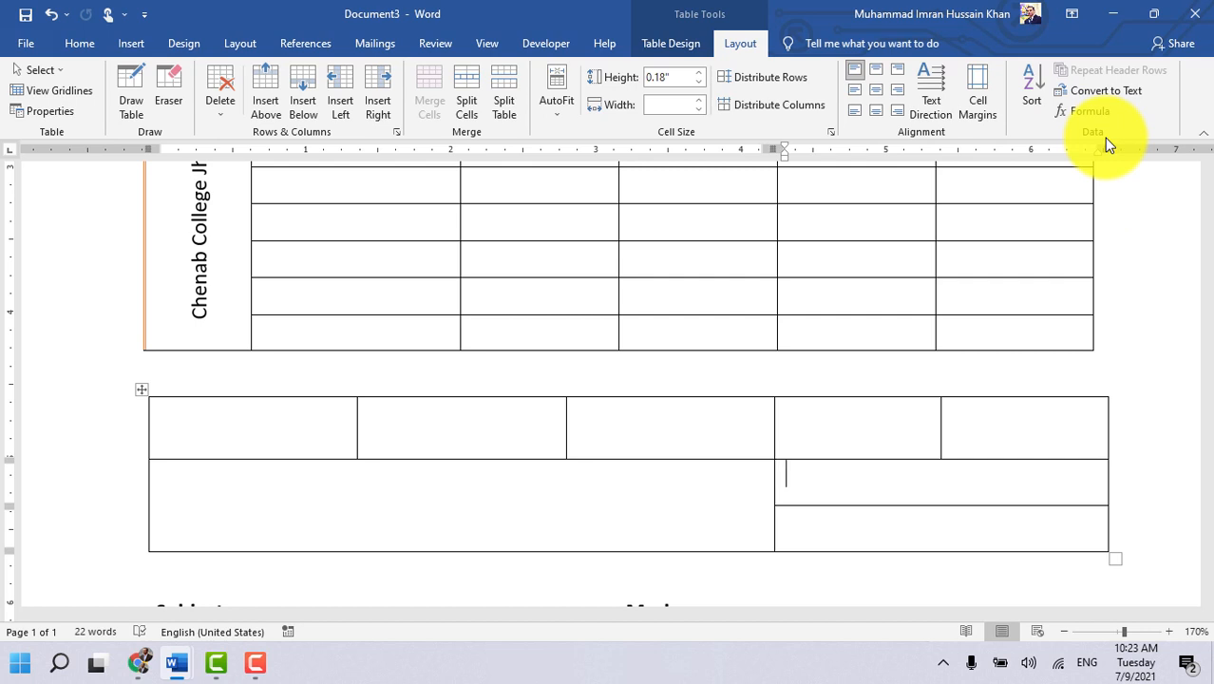
{"action": "scroll", "coordinate": [1101, 284], "scroll_direction": "up", "scroll_amount": 8}
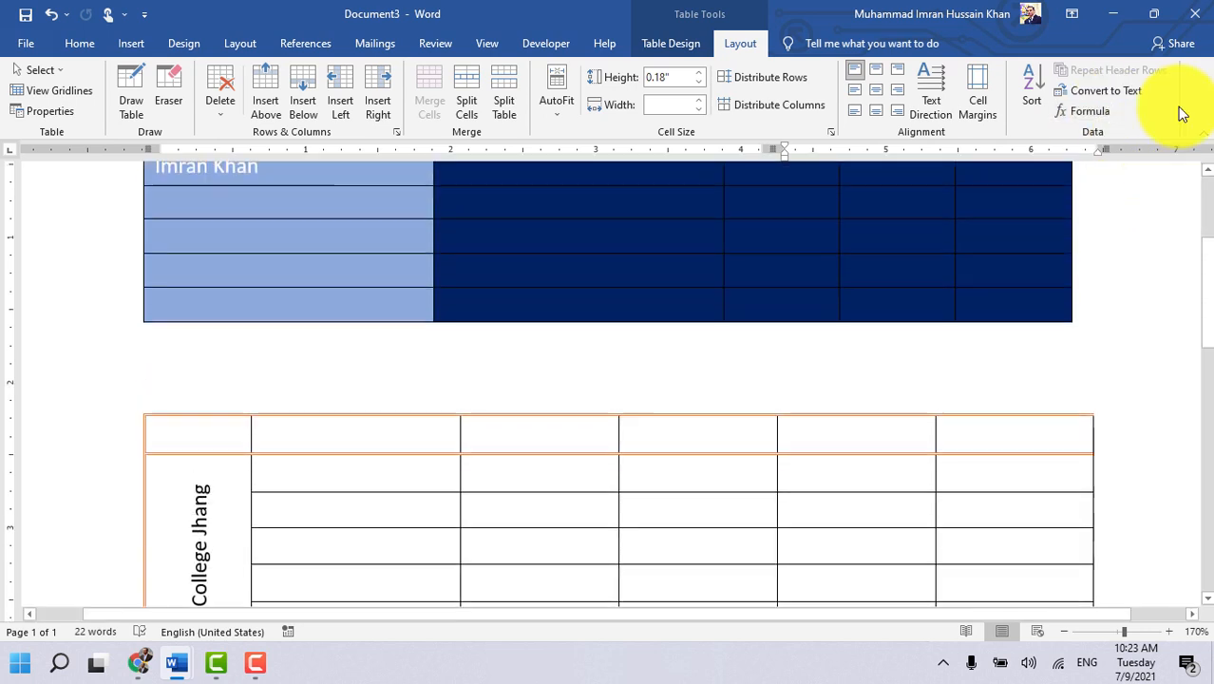
{"action": "scroll", "coordinate": [1102, 257], "scroll_direction": "up", "scroll_amount": 4}
{"action": "scroll", "coordinate": [393, 452], "scroll_direction": "up", "scroll_amount": 3}
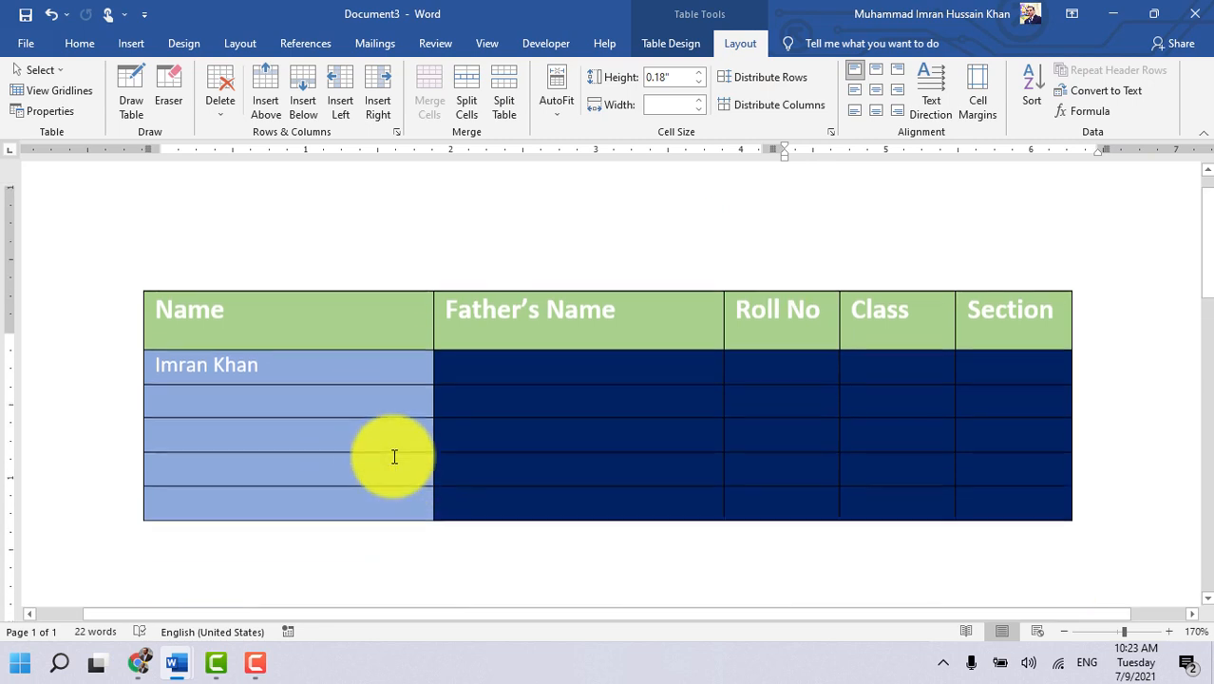
{"action": "scroll", "coordinate": [690, 419], "scroll_direction": "down", "scroll_amount": 15}
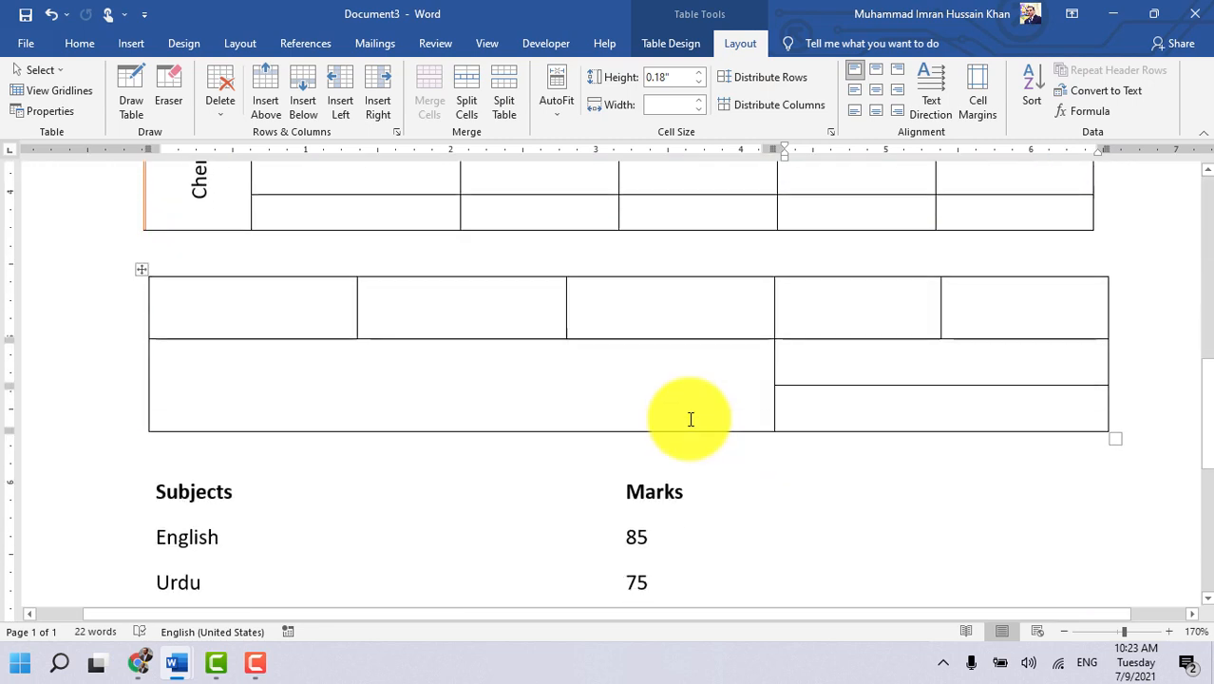
{"action": "scroll", "coordinate": [691, 418], "scroll_direction": "up", "scroll_amount": 3}
Step: Enter 7, 12, 5, 2, 9, 17 down the second column, try sorting them, and dismiss the merged-cells warning
{"action": "left_click", "coordinate": [331, 271]}
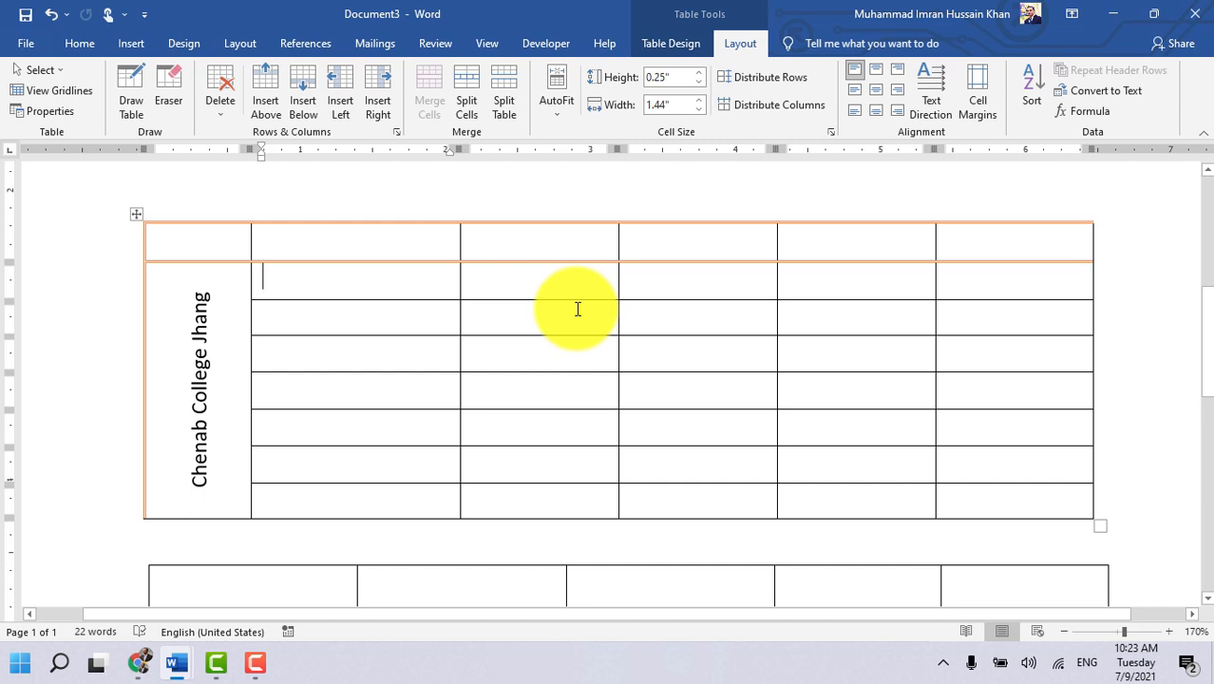
{"action": "type", "text": "7"}
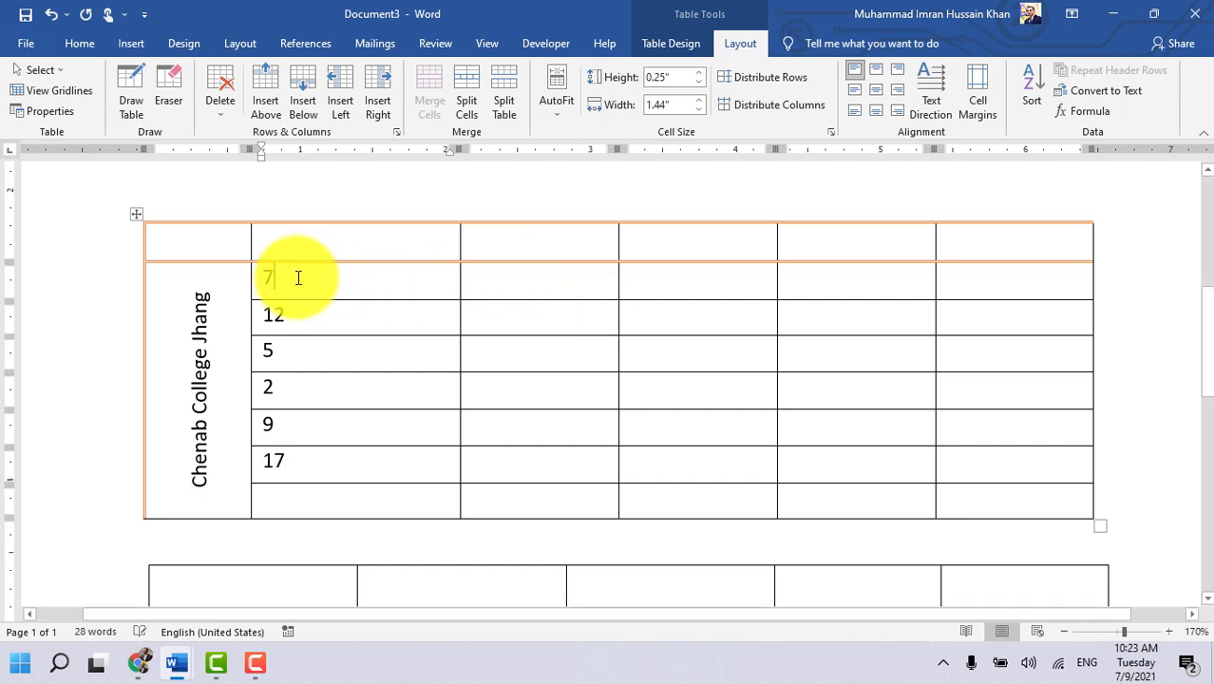
{"action": "left_click_drag", "start_coordinate": [268, 276], "coordinate": [304, 462]}
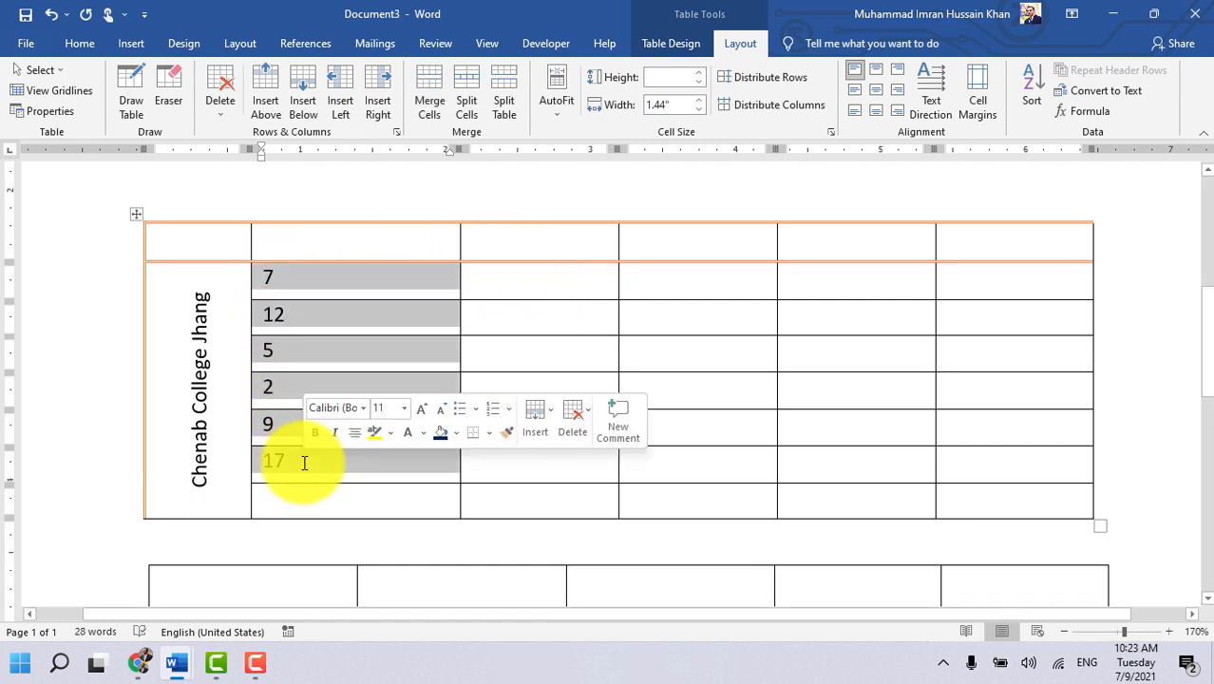
{"action": "left_click", "coordinate": [1031, 96]}
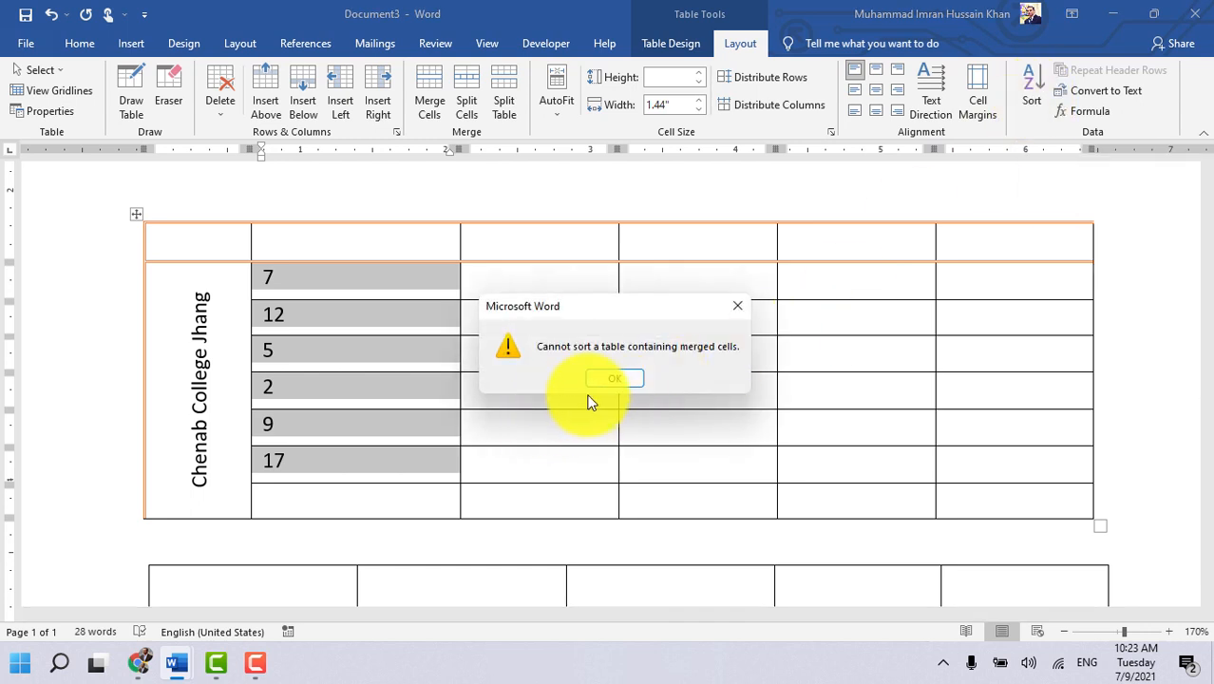
{"action": "left_click", "coordinate": [620, 378]}
Step: Cut the numbers 7 through 17 out of the Chenab College table's second column
{"action": "left_click", "coordinate": [200, 276]}
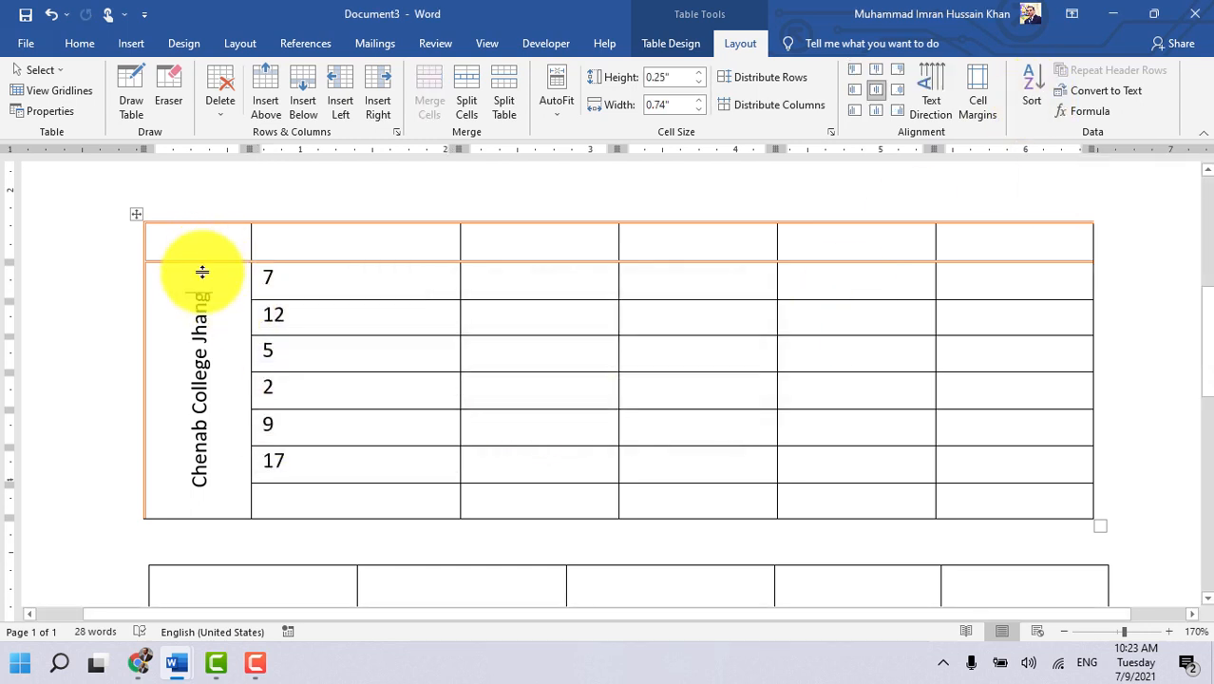
{"action": "left_click", "coordinate": [273, 277]}
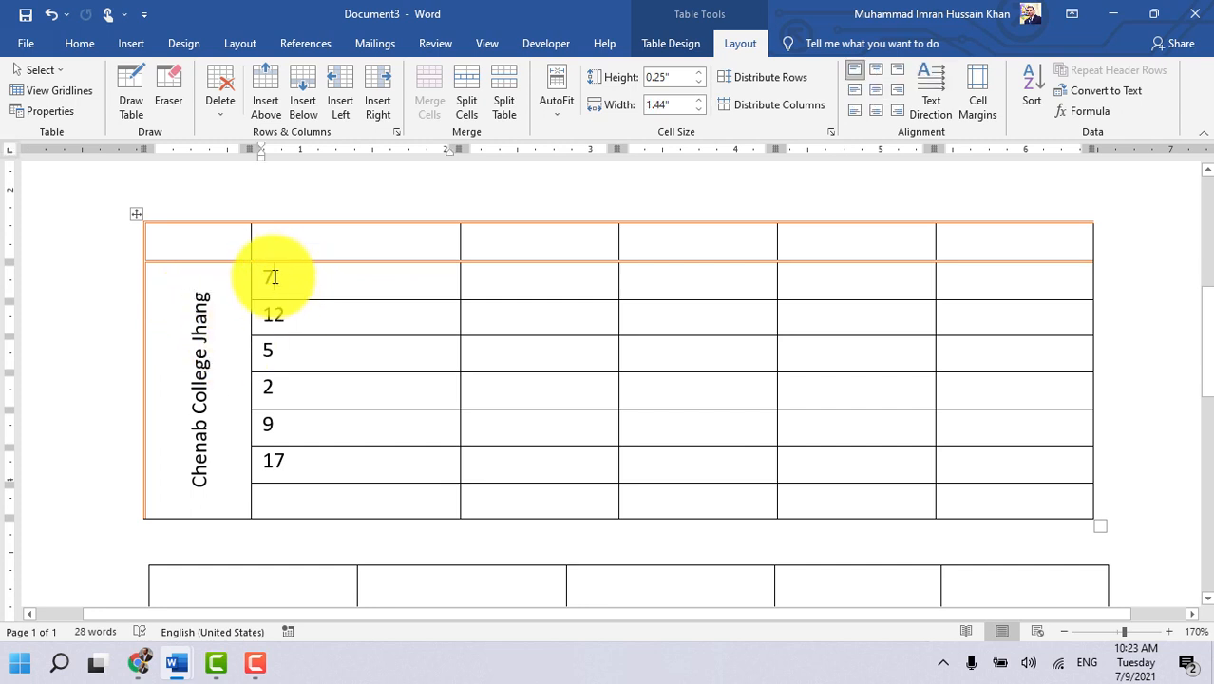
{"action": "left_click_drag", "start_coordinate": [269, 275], "coordinate": [304, 460]}
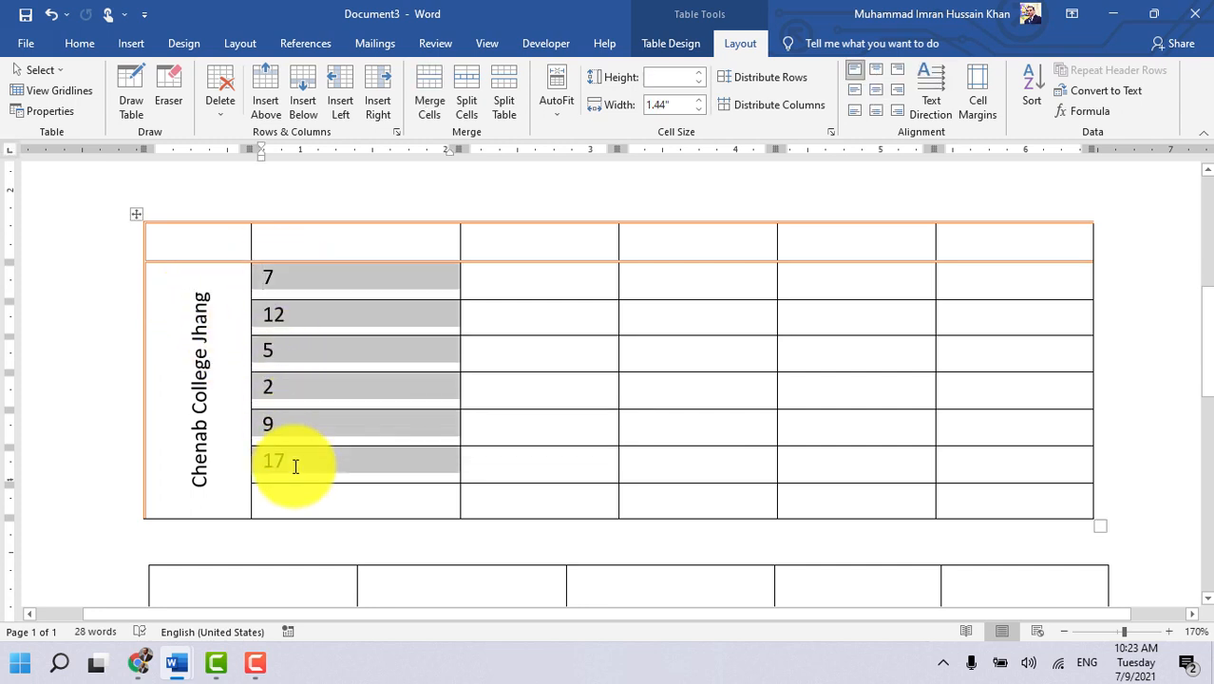
{"action": "key", "text": "ctrl+x"}
Step: Paste the numbers into the Father's Name column, then undo once so the Name cells stay empty
{"action": "scroll", "coordinate": [424, 436], "scroll_direction": "down", "scroll_amount": 10}
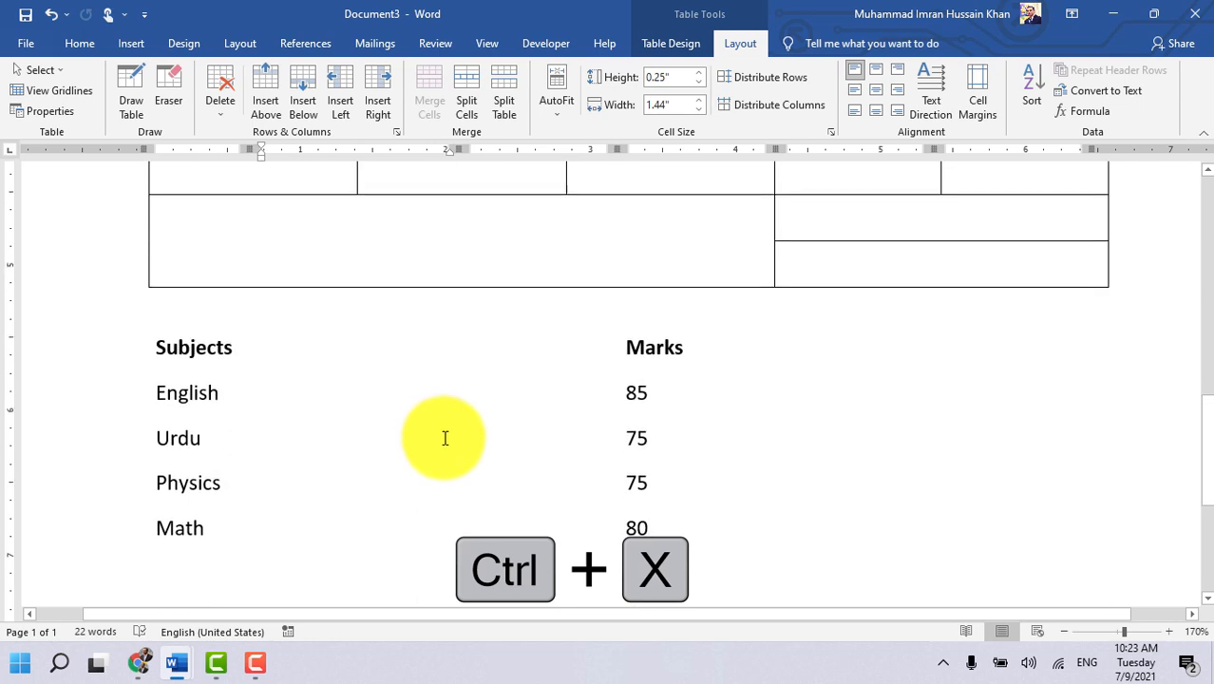
{"action": "scroll", "coordinate": [462, 450], "scroll_direction": "up", "scroll_amount": 15}
{"action": "scroll", "coordinate": [463, 450], "scroll_direction": "up", "scroll_amount": 3}
{"action": "left_click", "coordinate": [591, 404]}
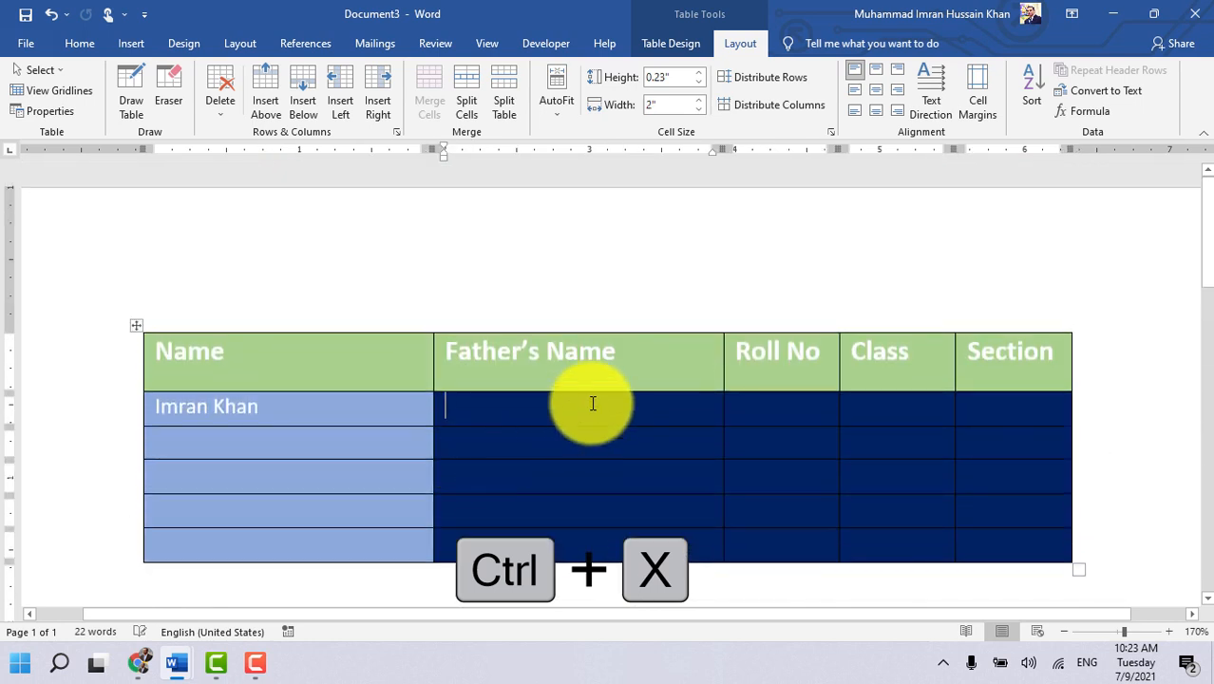
{"action": "key", "text": "ctrl+v"}
{"action": "scroll", "coordinate": [589, 401], "scroll_direction": "down", "scroll_amount": 3}
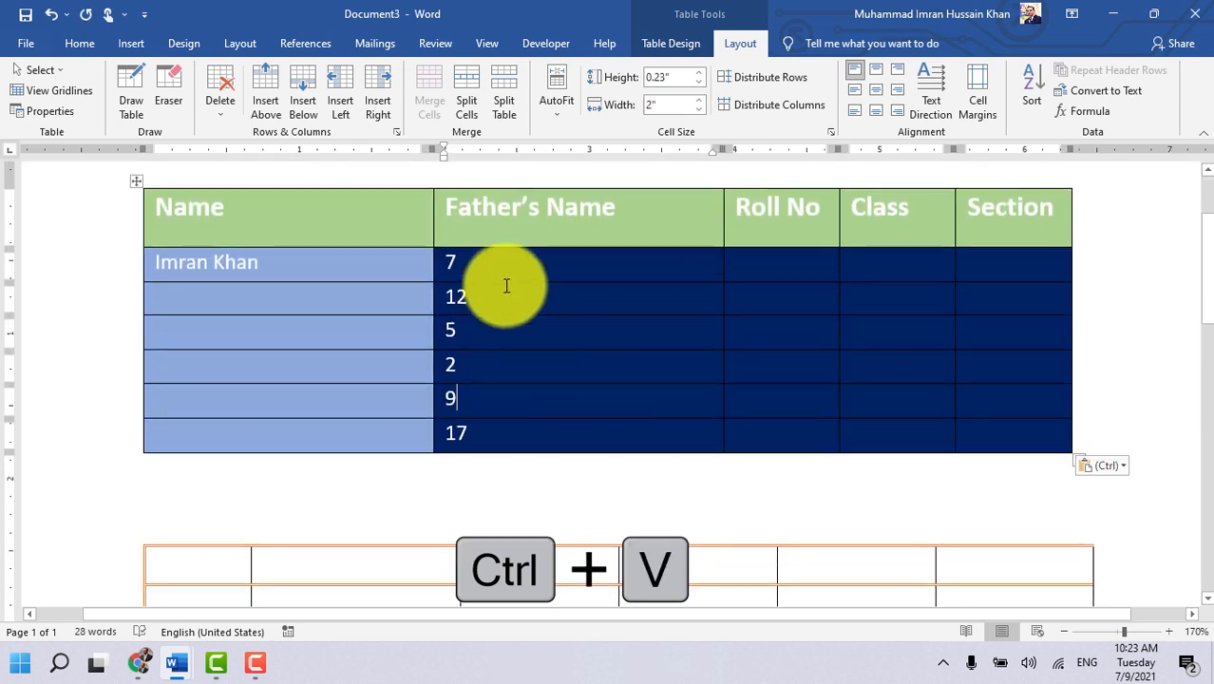
{"action": "left_click_drag", "start_coordinate": [499, 262], "coordinate": [479, 435]}
{"action": "key", "text": "ctrl+z"}
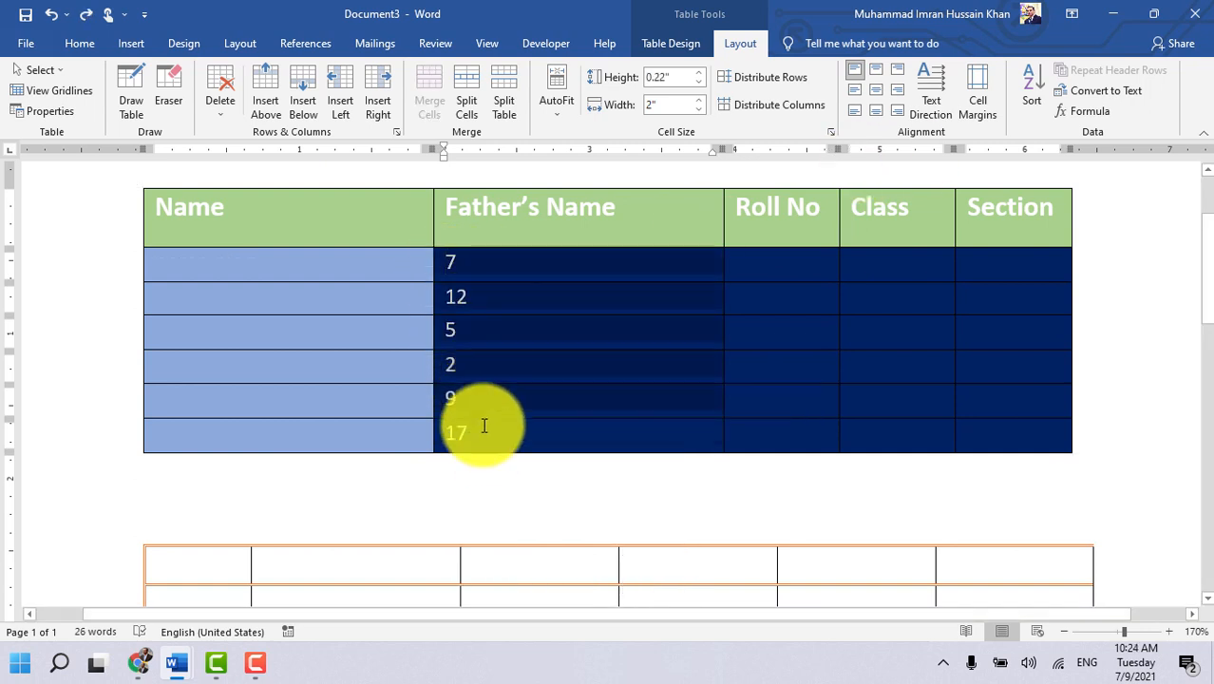
Step: Sort the selection by Column 2 as numbers, ascending, so it reads 2, 5, 7, 9, 12, 17
{"action": "left_click", "coordinate": [1042, 92]}
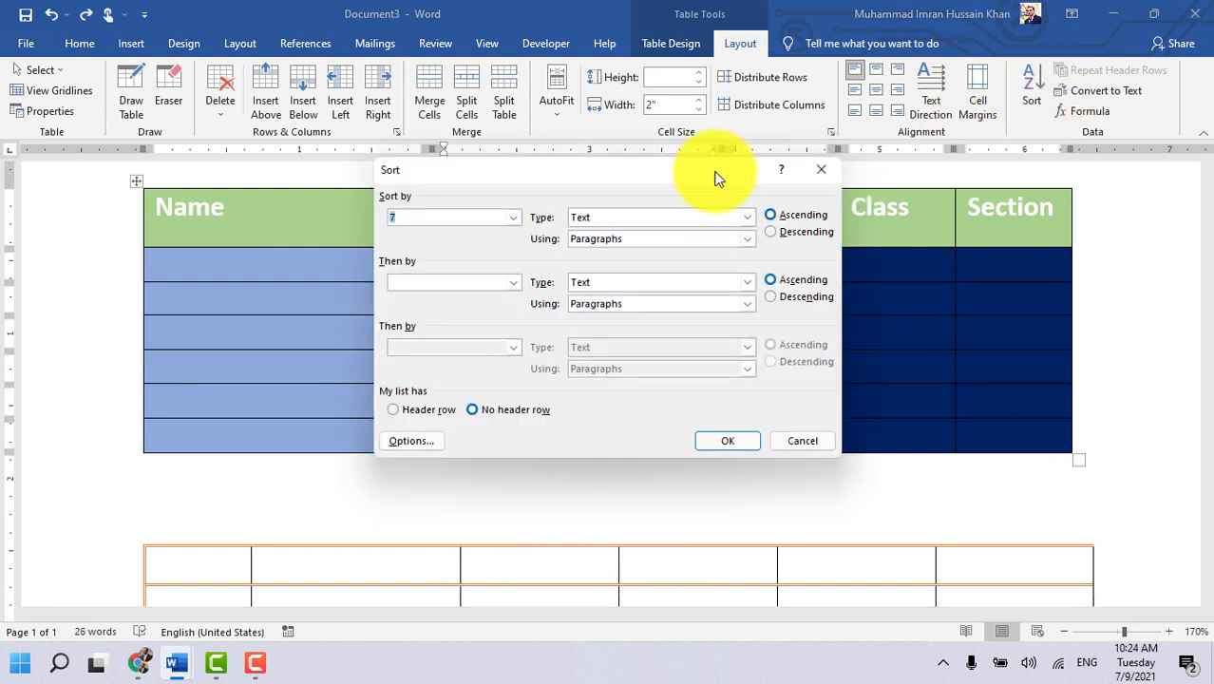
{"action": "left_click", "coordinate": [512, 217]}
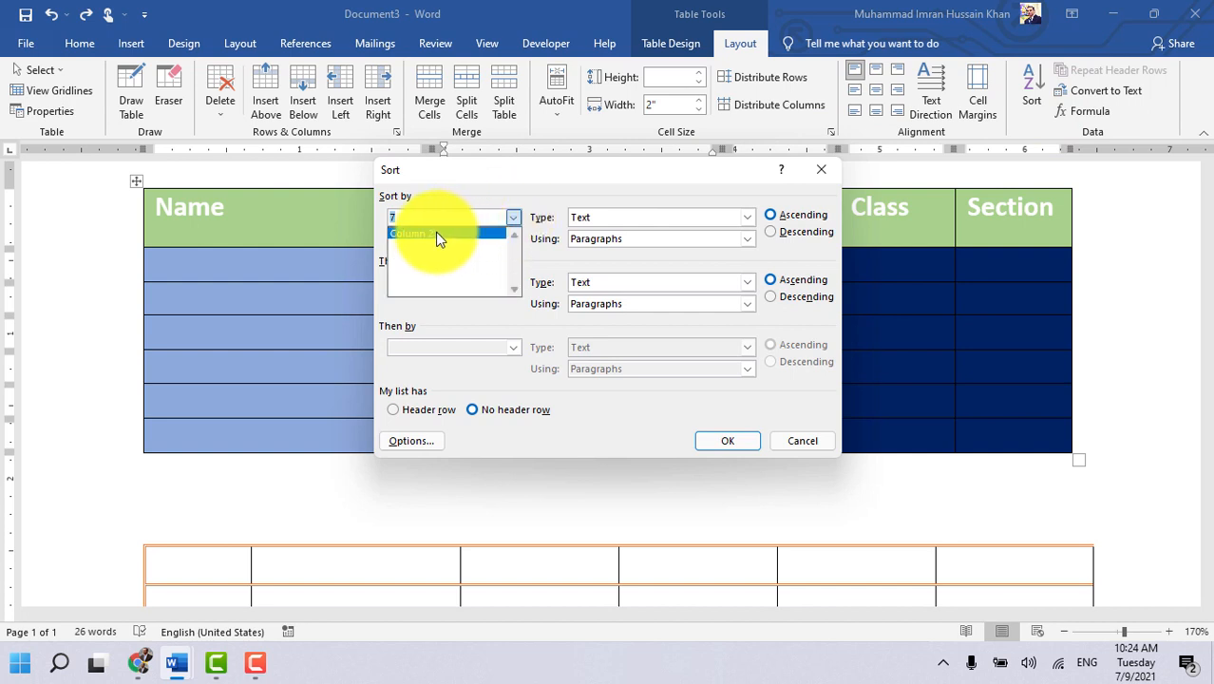
{"action": "left_click", "coordinate": [412, 235]}
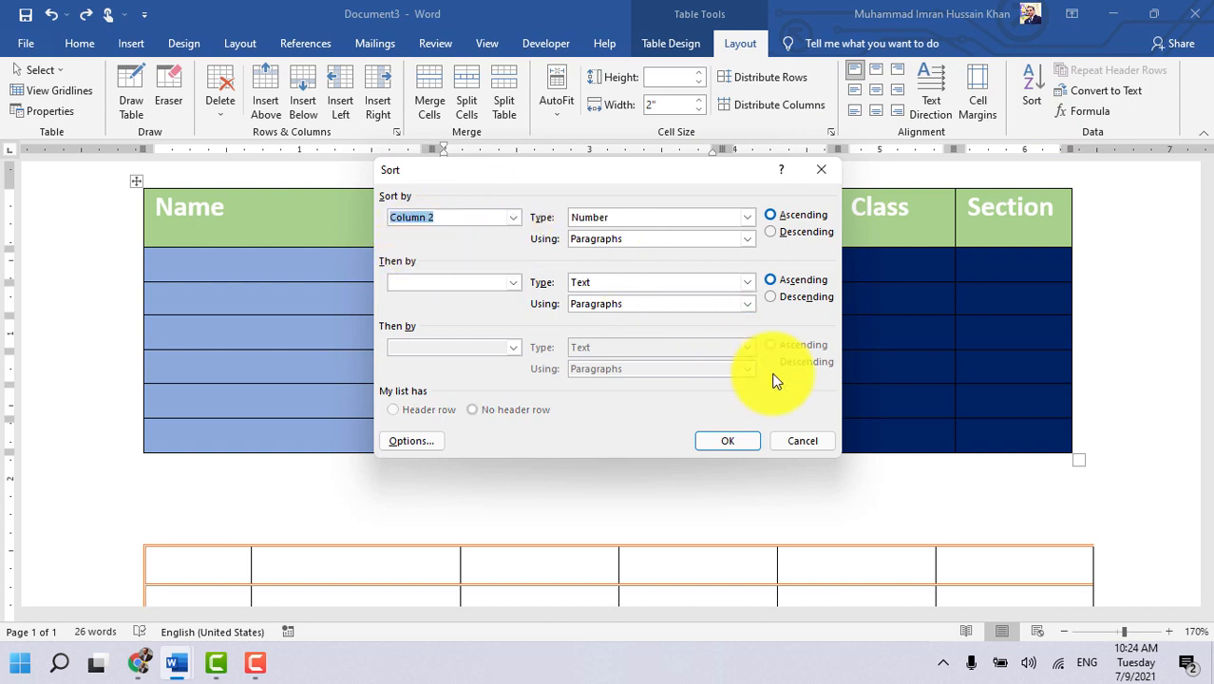
{"action": "left_click", "coordinate": [727, 440]}
{"action": "left_click", "coordinate": [490, 263]}
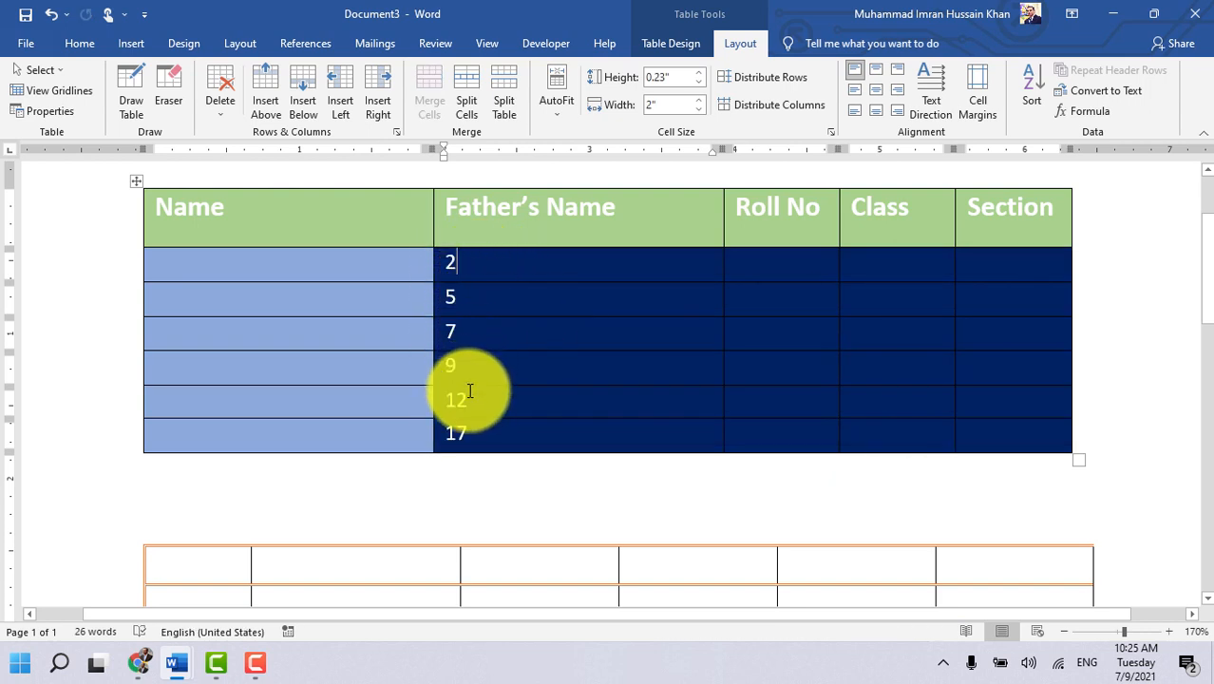
{"action": "scroll", "coordinate": [474, 415], "scroll_direction": "down", "scroll_amount": 3}
{"action": "scroll", "coordinate": [718, 372], "scroll_direction": "up", "scroll_amount": 6}
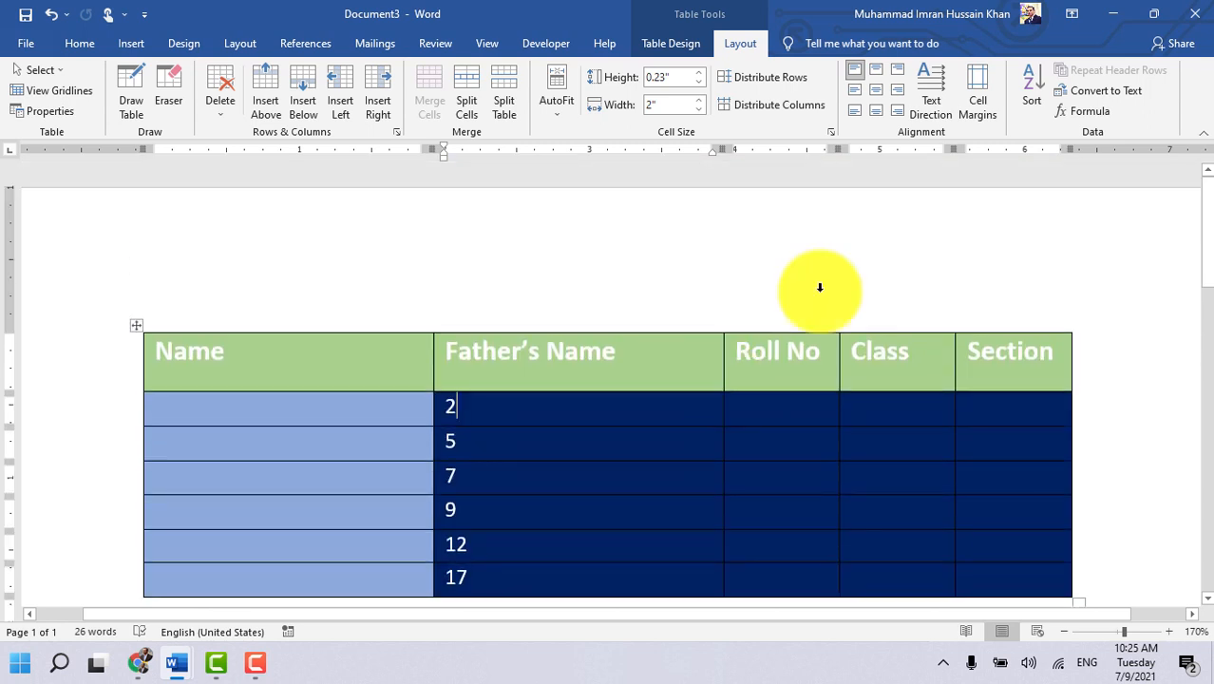
{"action": "scroll", "coordinate": [719, 241], "scroll_direction": "down", "scroll_amount": 5}
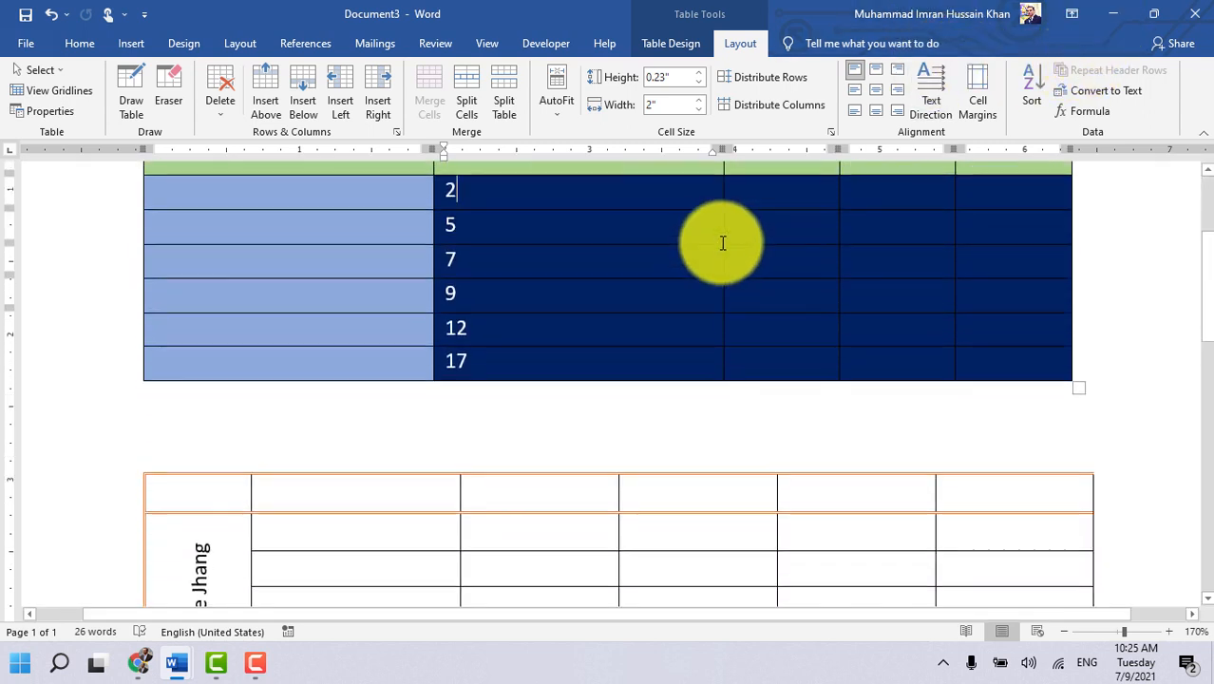
{"action": "scroll", "coordinate": [724, 243], "scroll_direction": "down", "scroll_amount": 3}
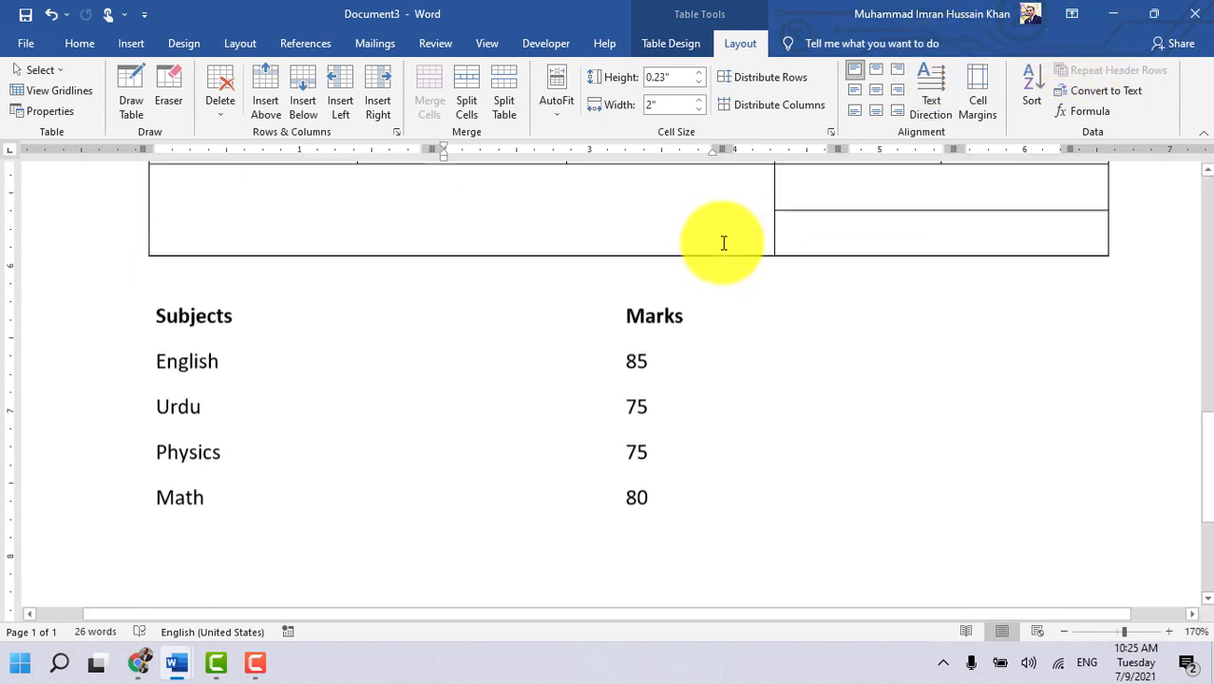
{"action": "left_click", "coordinate": [874, 524]}
{"action": "scroll", "coordinate": [487, 529], "scroll_direction": "up", "scroll_amount": 10}
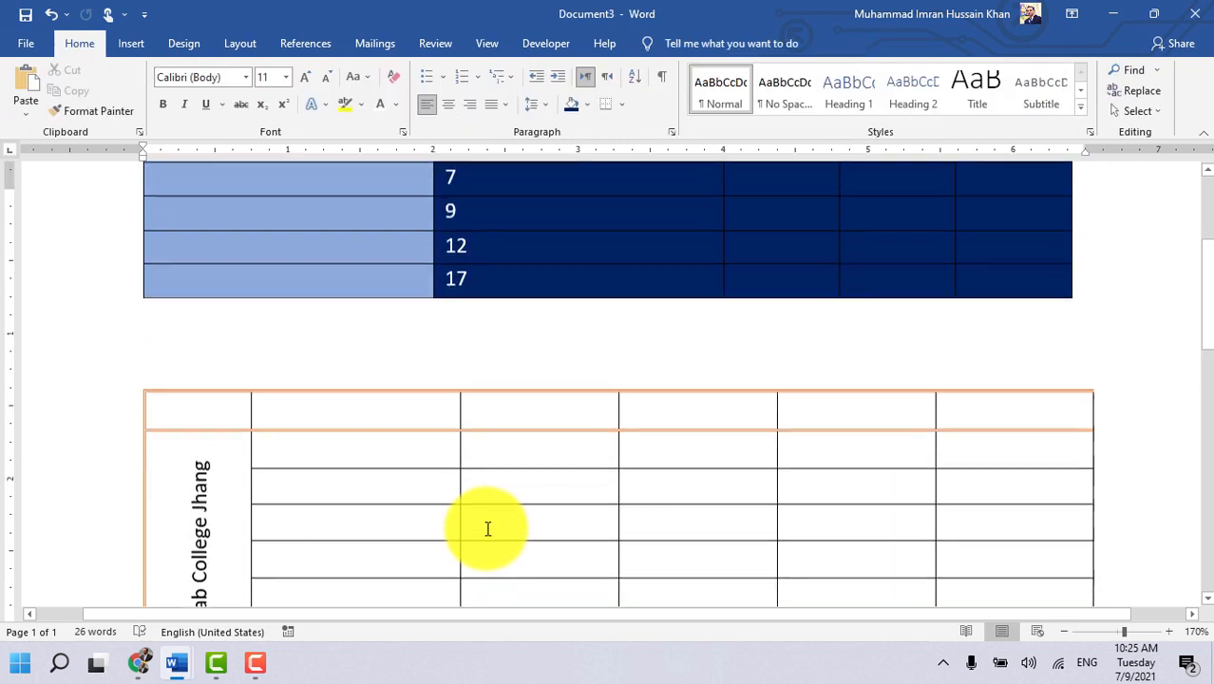
{"action": "scroll", "coordinate": [487, 528], "scroll_direction": "up", "scroll_amount": 1}
{"action": "scroll", "coordinate": [487, 529], "scroll_direction": "down", "scroll_amount": 5}
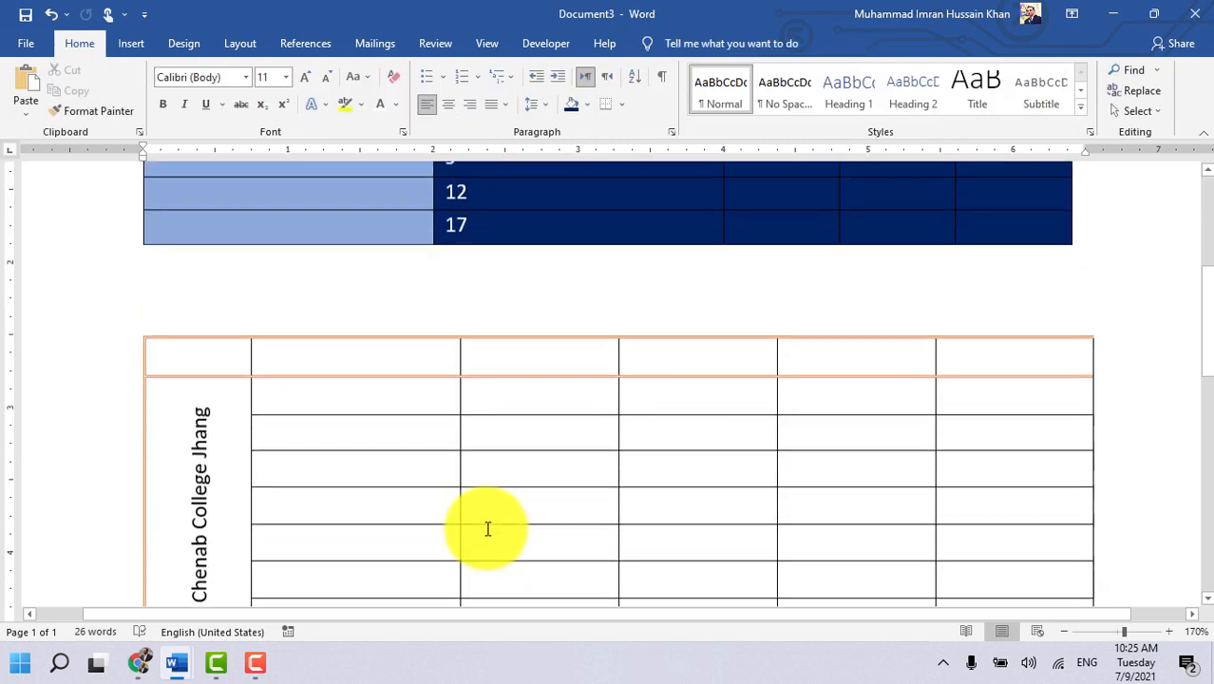
{"action": "scroll", "coordinate": [488, 529], "scroll_direction": "down", "scroll_amount": 10}
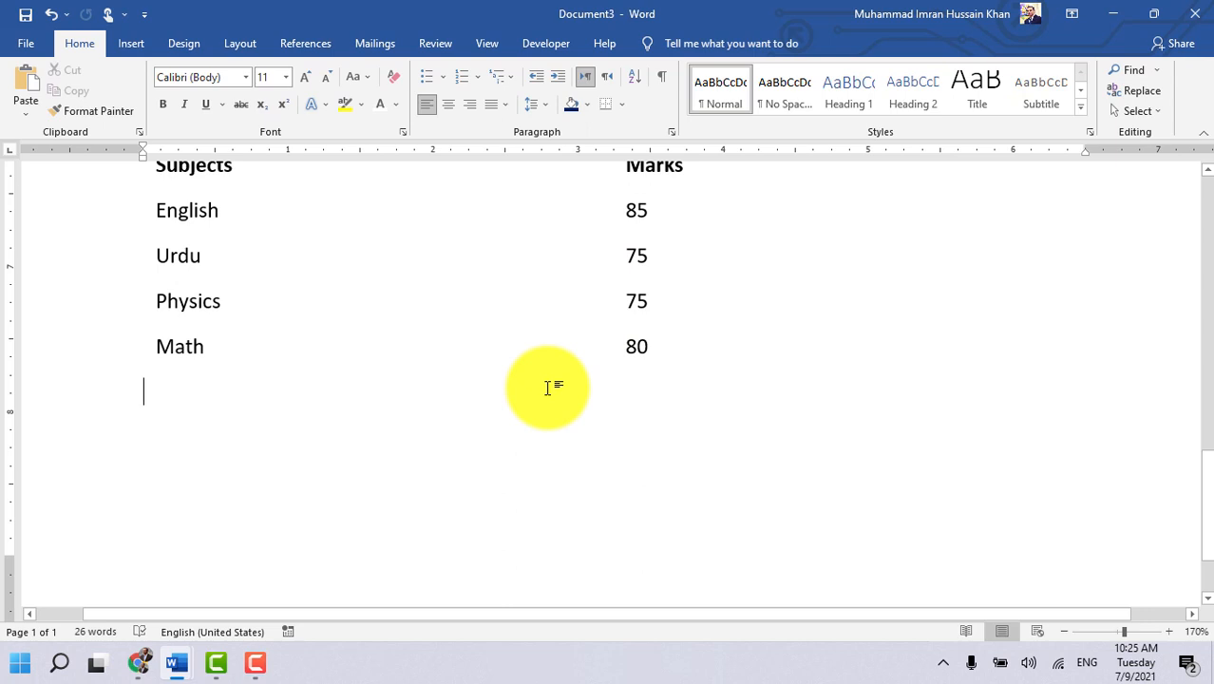
{"action": "left_click", "coordinate": [255, 662]}
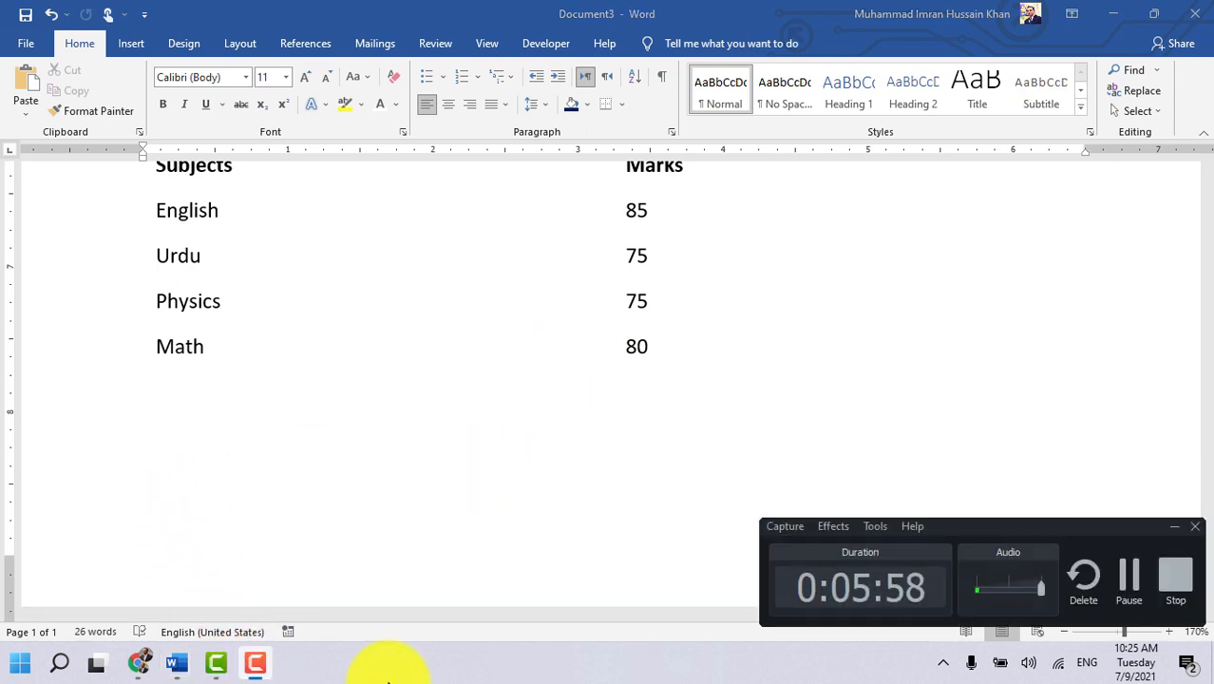